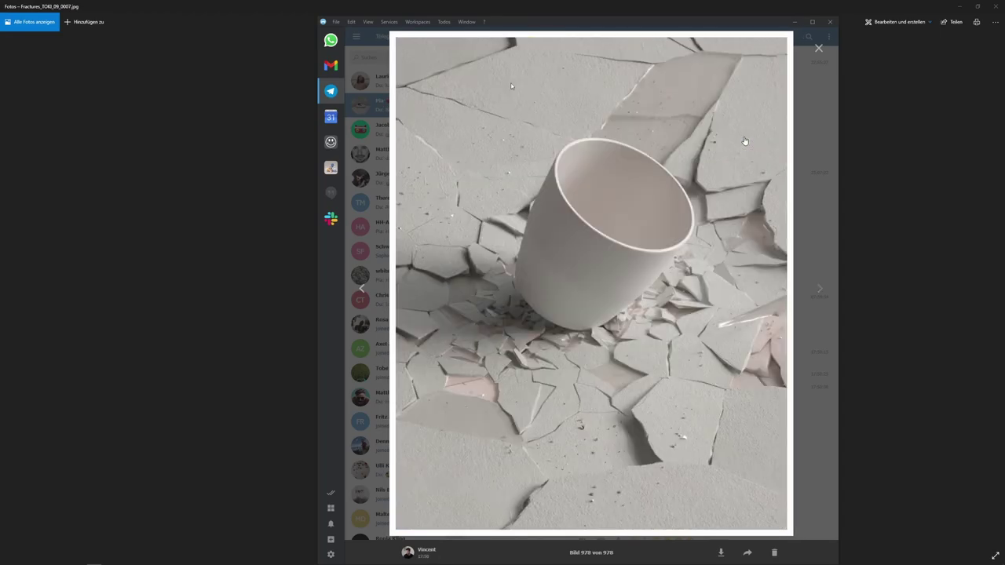
Step: Look through the earlier fractured-surface product renders in the image viewer
{"action": "key", "text": "Left"}
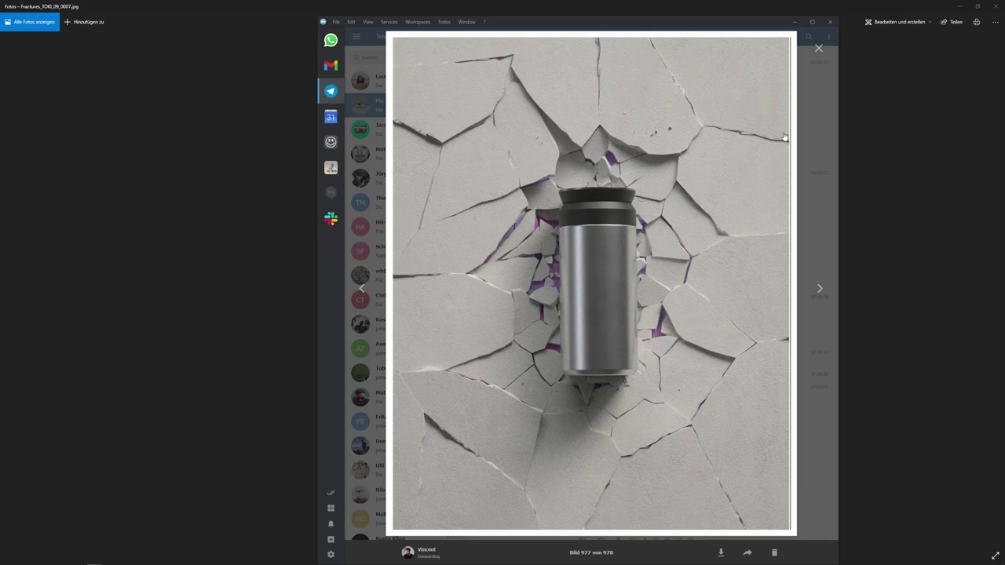
{"action": "key", "text": "Left"}
{"action": "key", "text": "Left"}
{"action": "key", "text": "Left"}
{"action": "key", "text": "Left"}
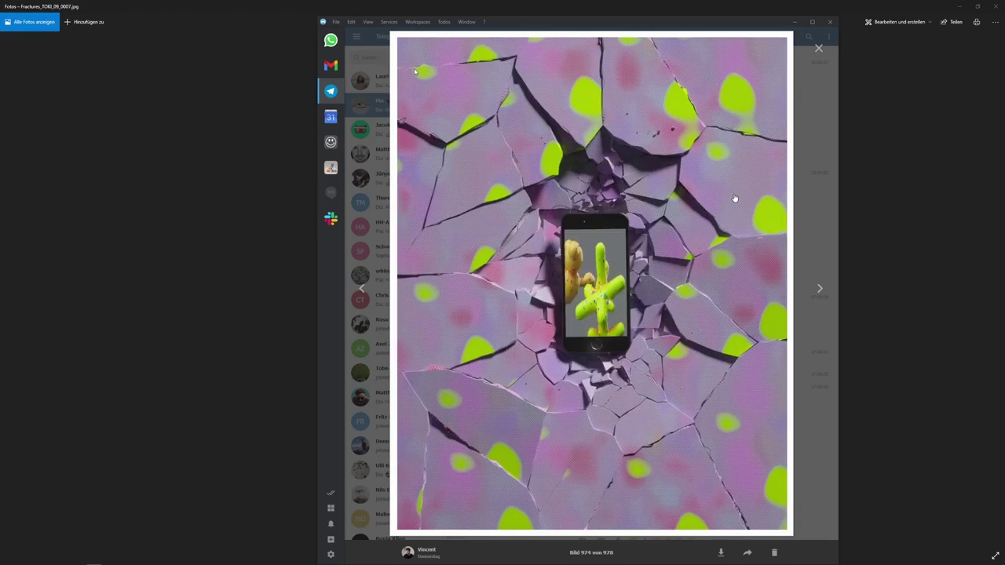
{"action": "key", "text": "Right"}
{"action": "key", "text": "Left"}
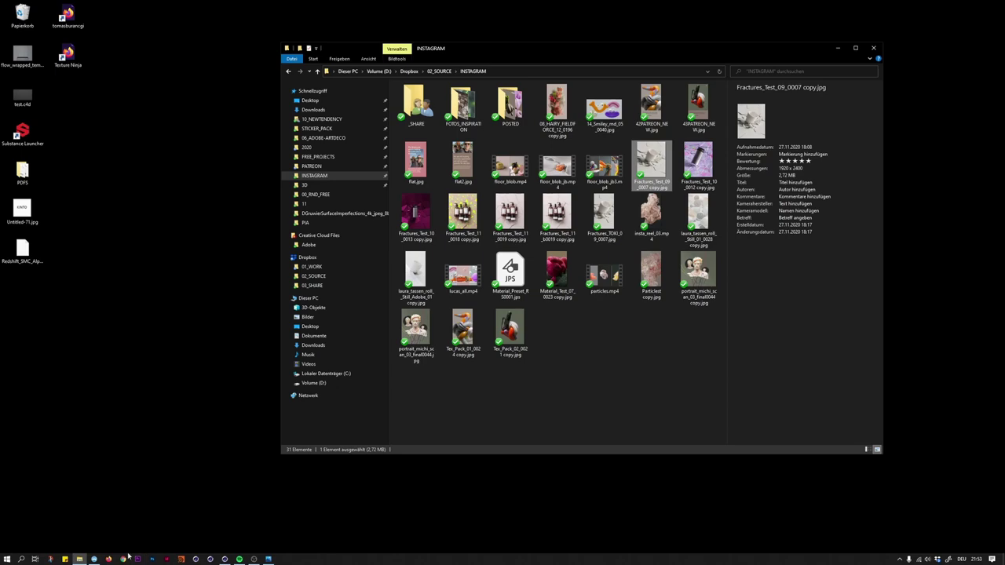
Step: Switch to Cinema 4D, start a new project and apply the Startup (User) layout
{"action": "left_click", "coordinate": [225, 558]}
{"action": "left_click", "coordinate": [225, 559]}
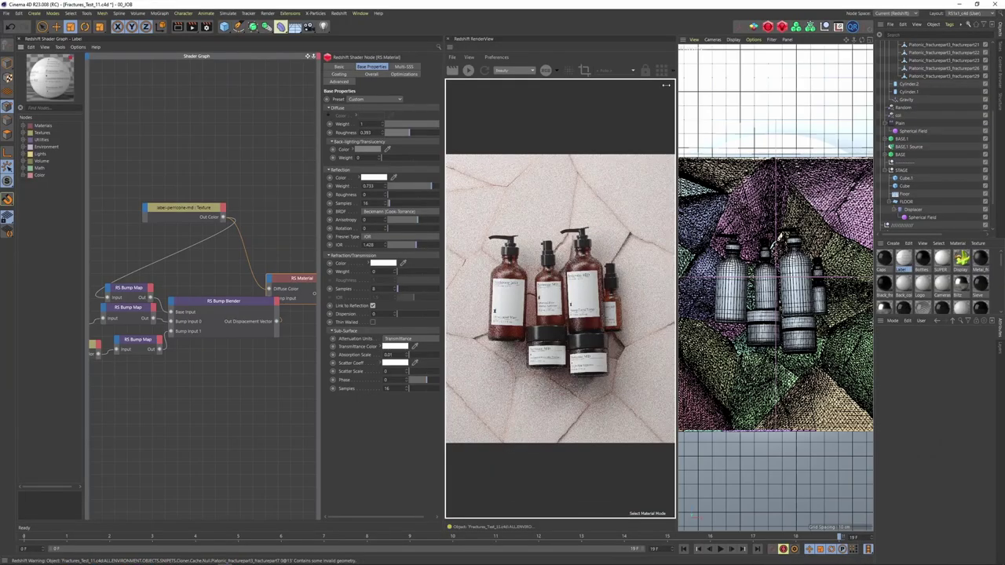
{"action": "key", "text": "ctrl+n"}
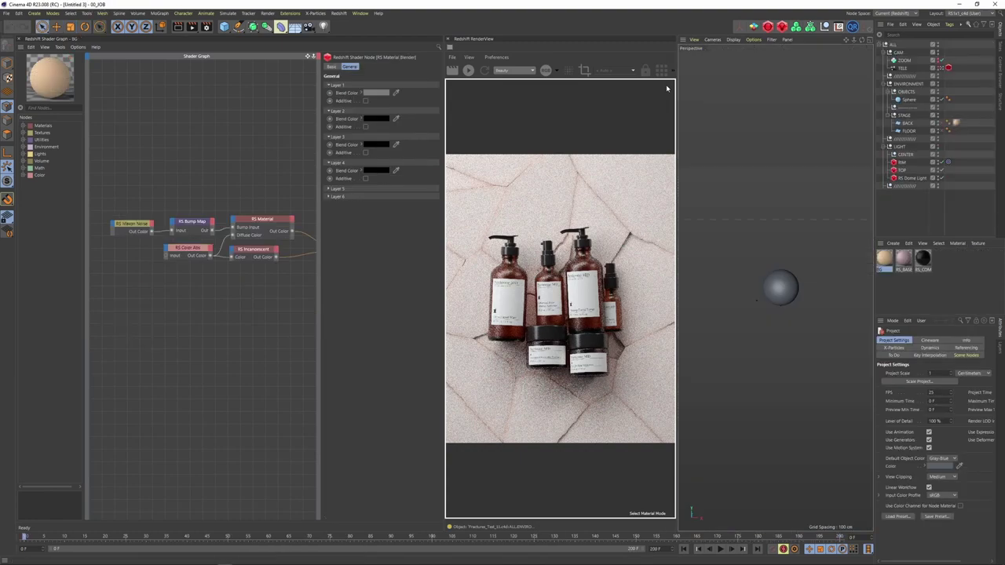
{"action": "left_click", "coordinate": [972, 14]}
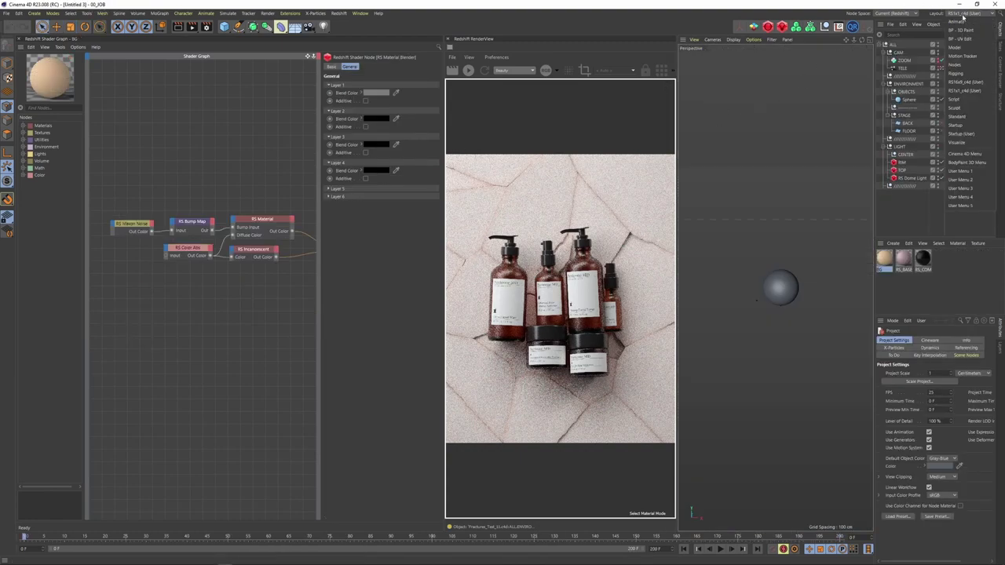
{"action": "left_click", "coordinate": [970, 135]}
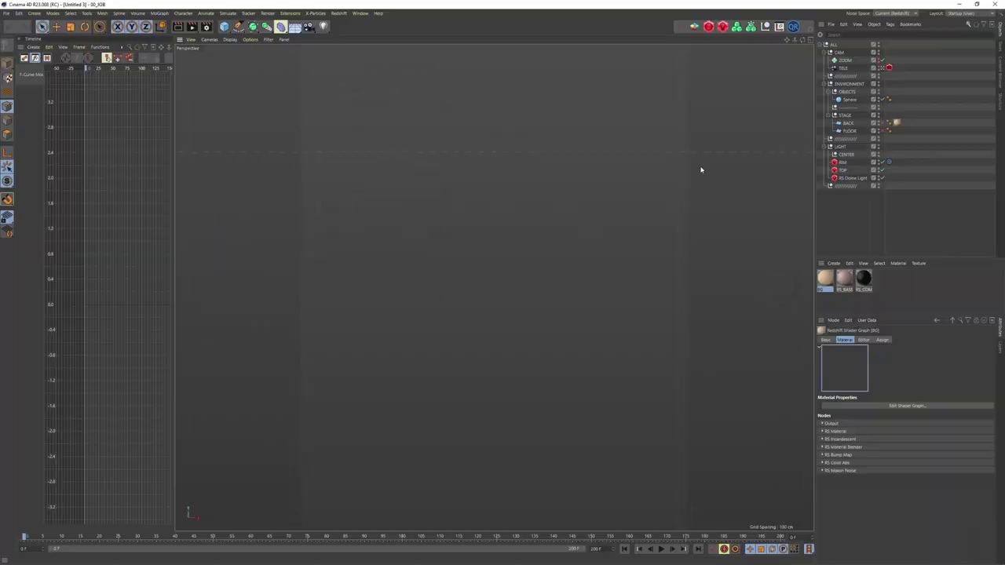
Step: Delete the template's sphere and add a cylinder primitive to the scene
{"action": "left_click", "coordinate": [845, 99]}
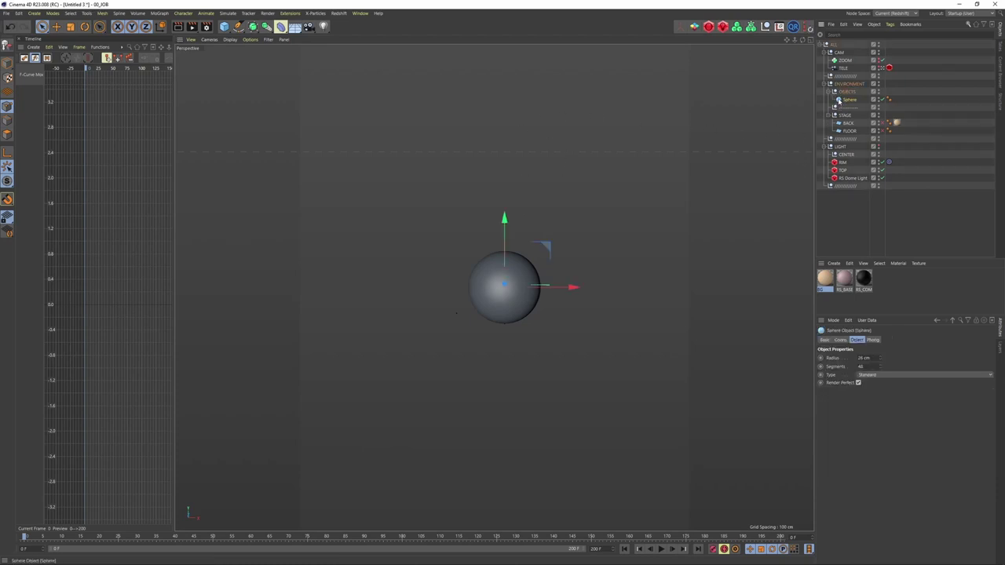
{"action": "key", "text": "Delete"}
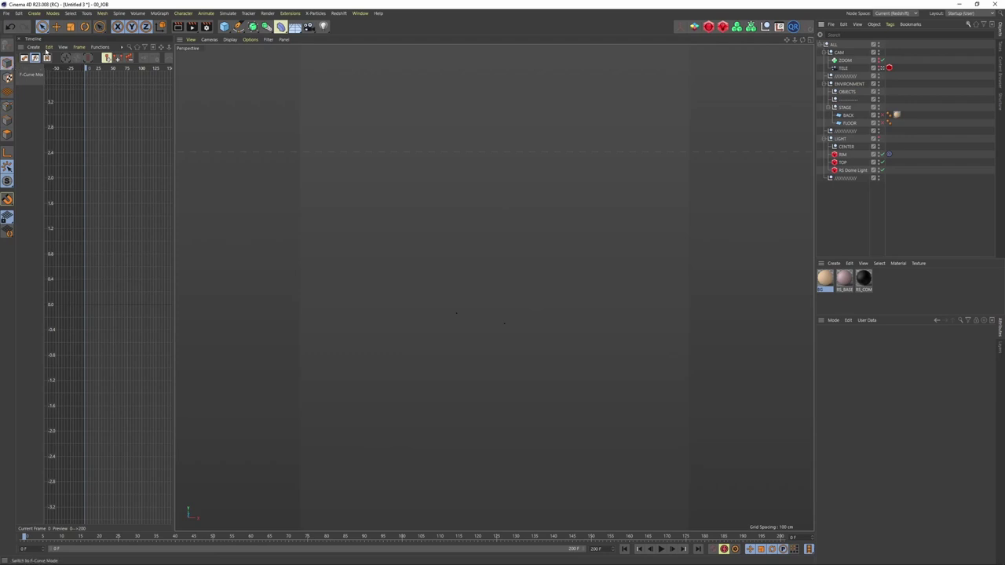
{"action": "left_click_drag", "start_coordinate": [225, 28], "coordinate": [380, 37]}
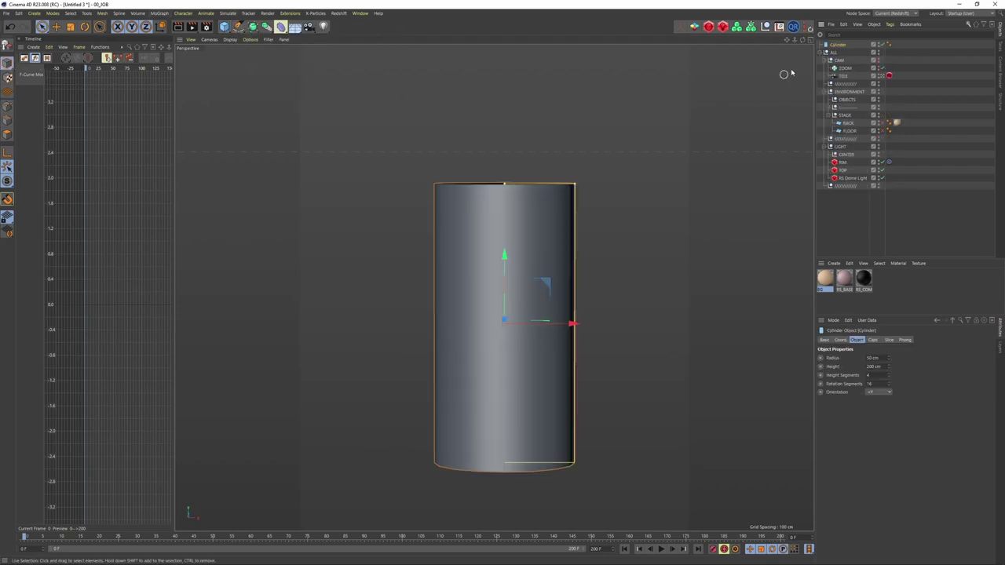
Step: Leave the scene camera and set the cylinder's radius to 4 cm and its height to 18 cm
{"action": "left_click", "coordinate": [871, 358]}
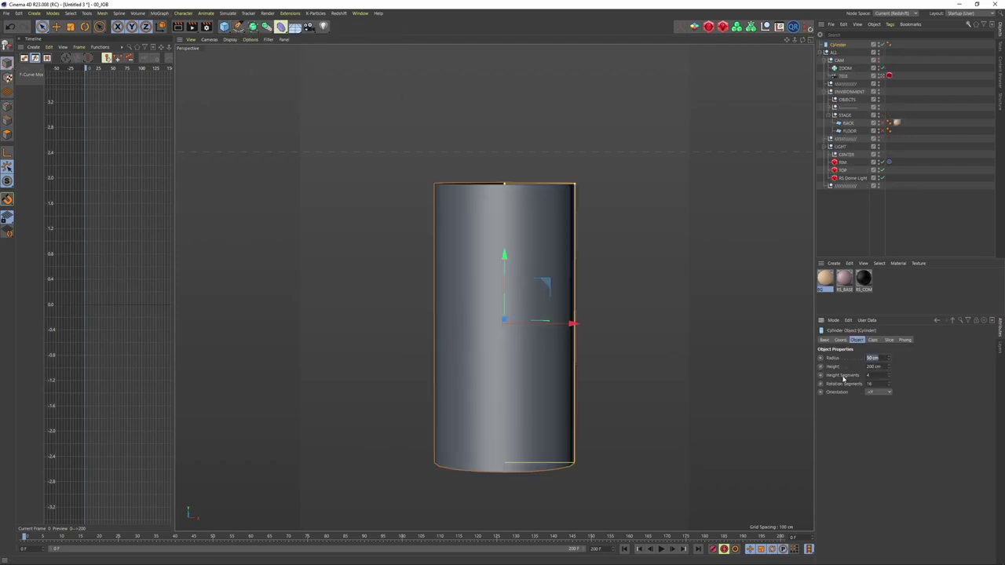
{"action": "left_click", "coordinate": [881, 76]}
{"action": "left_click_drag", "start_coordinate": [675, 200], "coordinate": [529, 221], "text": "alt"}
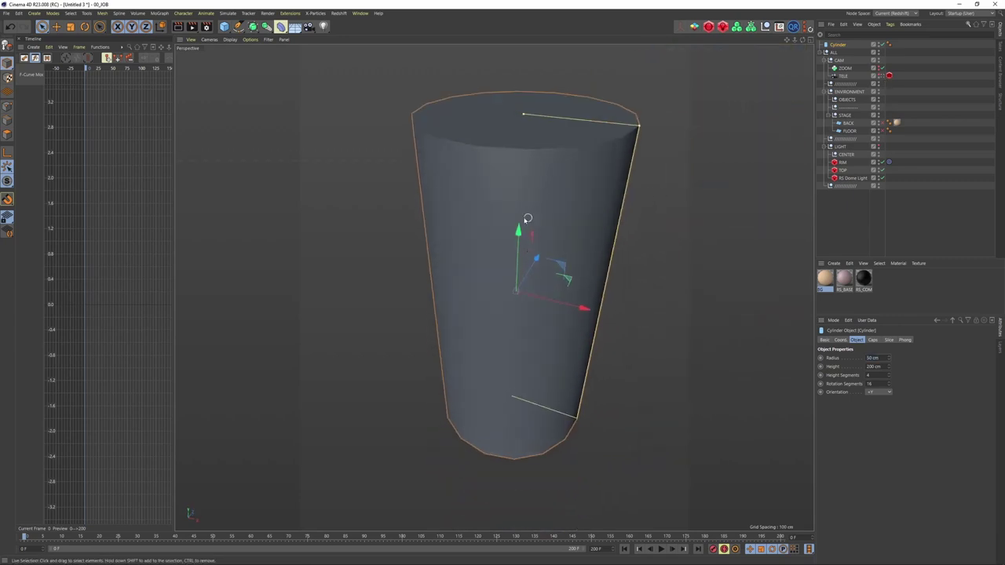
{"action": "right_click_drag", "start_coordinate": [529, 219], "coordinate": [475, 225], "text": "alt"}
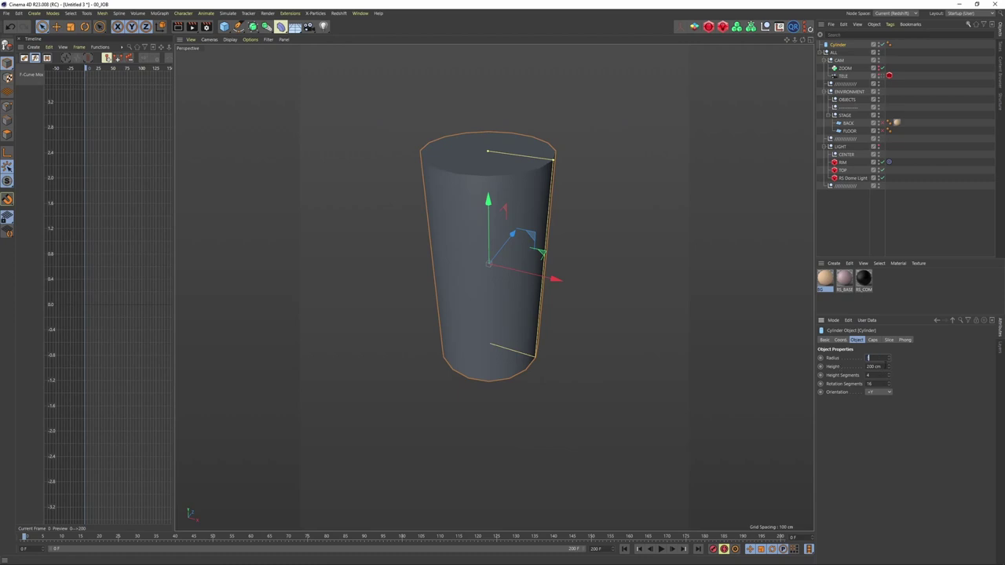
{"action": "type", "text": "4"}
{"action": "key", "text": "Return"}
{"action": "type", "text": "18"}
{"action": "key", "text": "Return"}
{"action": "right_click_drag", "start_coordinate": [489, 267], "coordinate": [492, 231], "text": "alt"}
{"action": "left_click_drag", "start_coordinate": [479, 201], "coordinate": [490, 233], "text": "alt"}
{"action": "middle_click_drag", "start_coordinate": [489, 193], "coordinate": [464, 212], "text": "alt"}
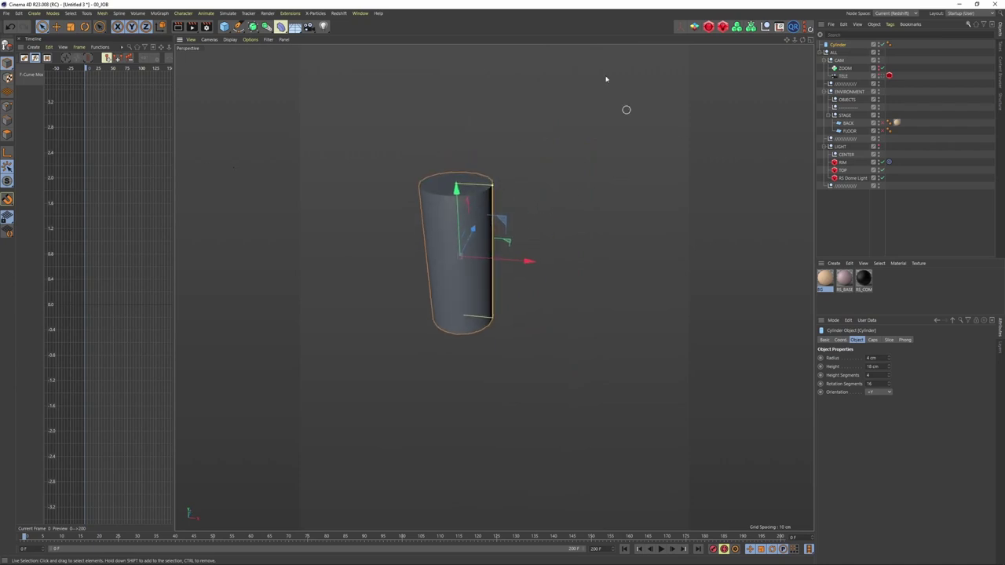
Step: Switch back to the reference images and examine the product's shape
{"action": "key", "text": "alt+Tab"}
{"action": "key", "text": "Right"}
{"action": "key", "text": "Down"}
{"action": "key", "text": "Left"}
{"action": "key", "text": "Left"}
{"action": "key", "text": "Right"}
{"action": "key", "text": "Right"}
{"action": "key", "text": "Right"}
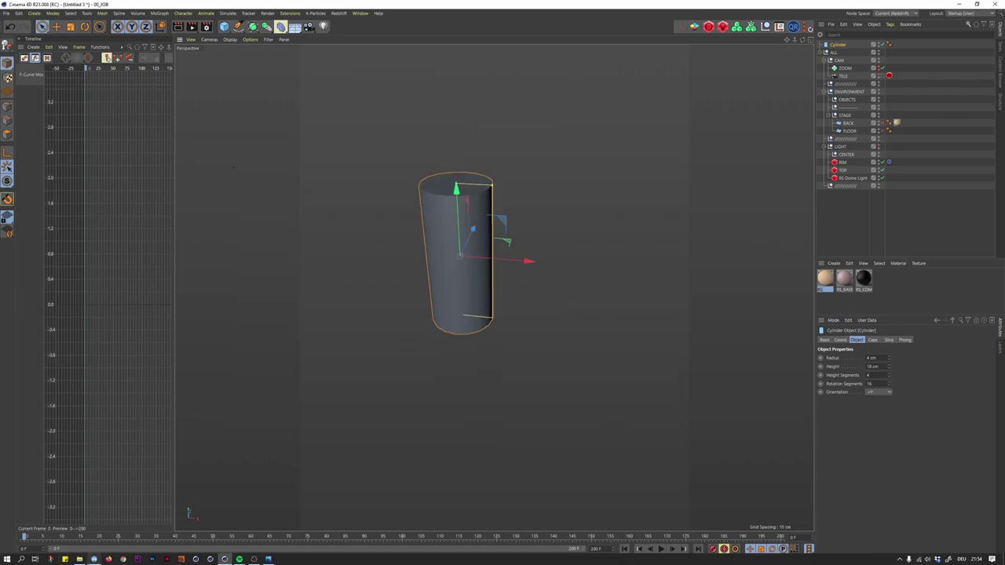
Step: Switch to Chrome and search the web for "kinto"
{"action": "left_click", "coordinate": [123, 559]}
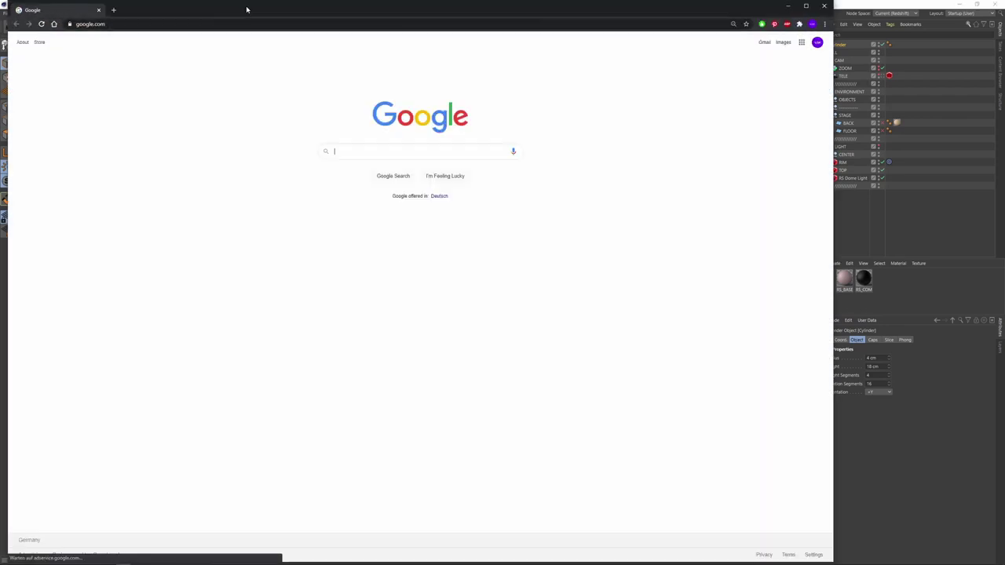
{"action": "left_click_drag", "start_coordinate": [247, 9], "coordinate": [399, 75]}
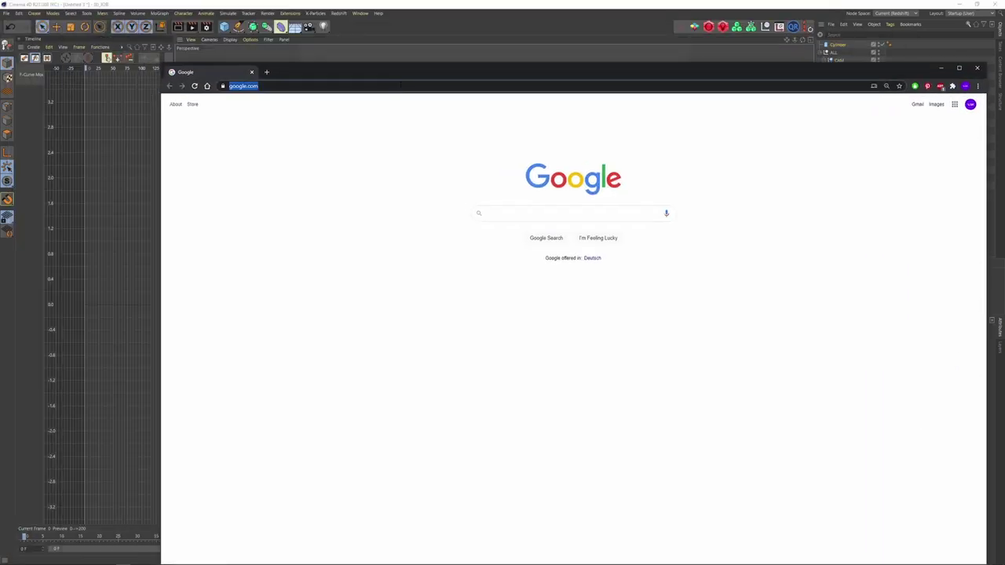
{"action": "type", "text": "kinto"}
{"action": "key", "text": "Return"}
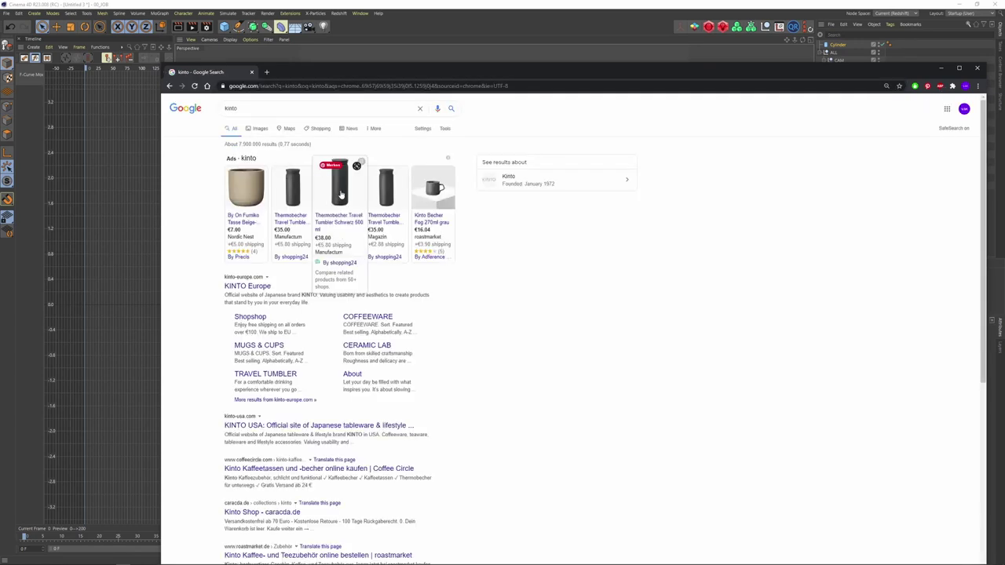
Step: Open the black 500 ml Travel Tumbler product page, set the colour to Edelstahl, and return to Cinema 4D
{"action": "left_click", "coordinate": [341, 195]}
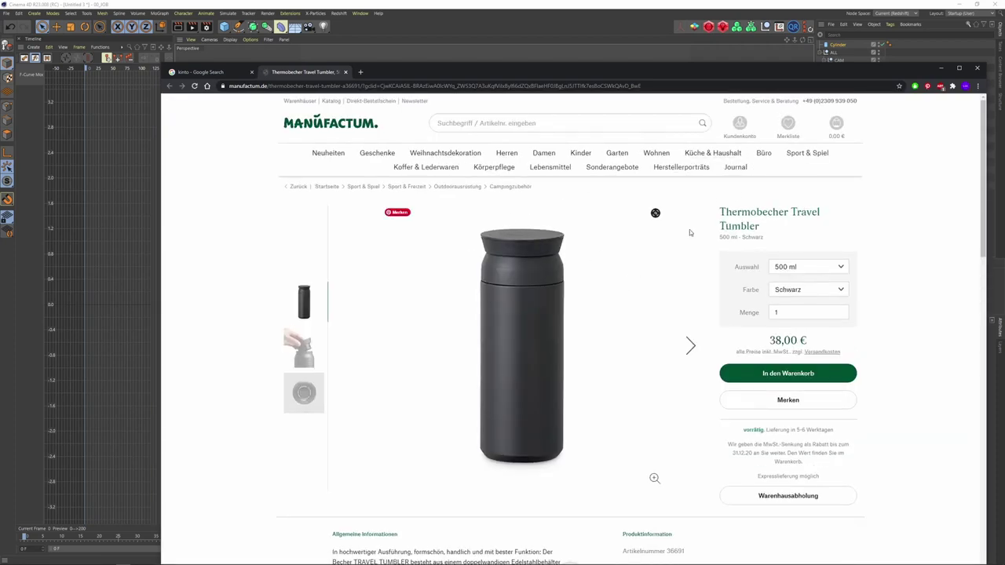
{"action": "left_click", "coordinate": [797, 290]}
{"action": "left_click", "coordinate": [794, 307]}
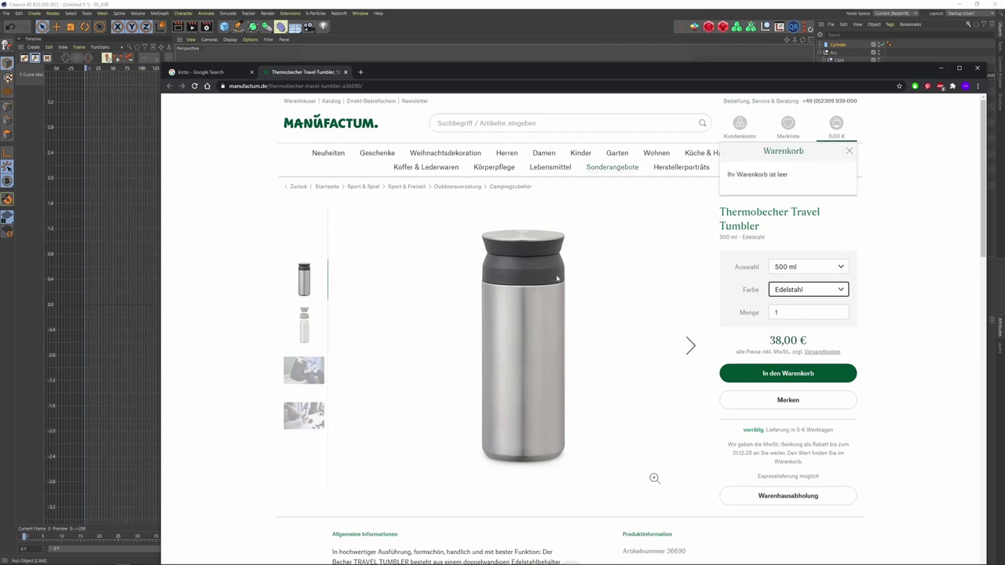
{"action": "left_click", "coordinate": [943, 69]}
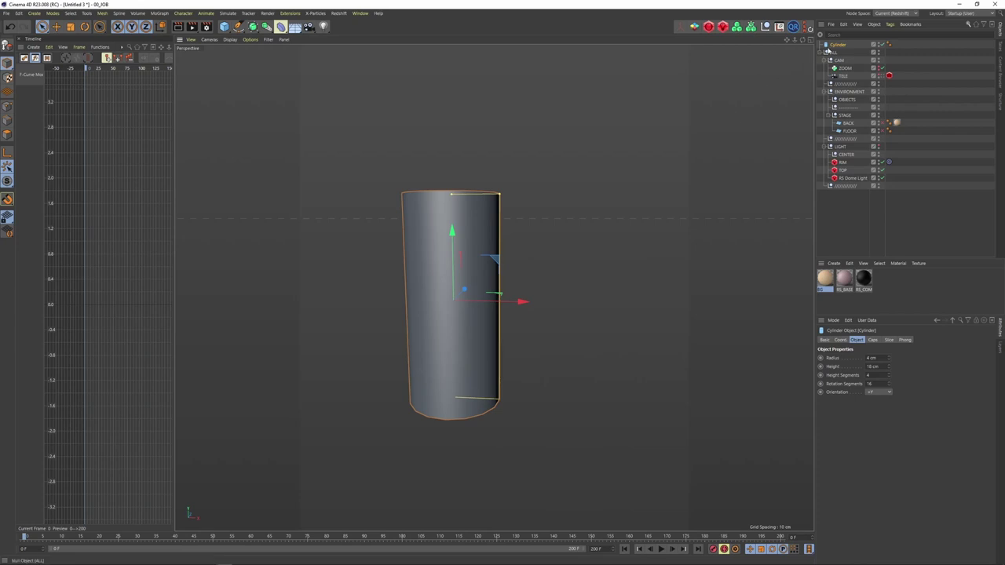
Step: Duplicate the cylinder and move the copy along X so it stands beside the original
{"action": "key", "text": "ctrl+c"}
{"action": "key", "text": "ctrl+v"}
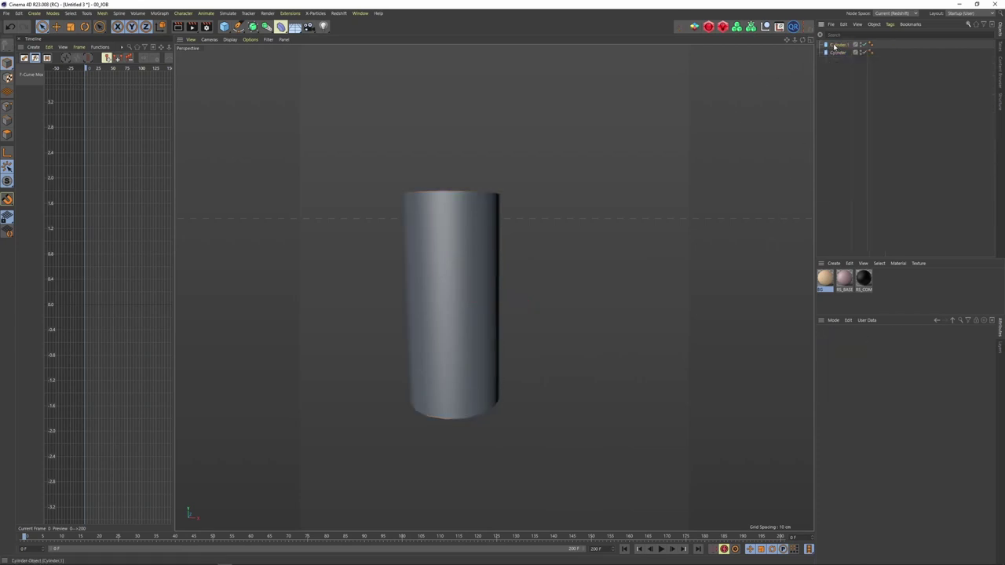
{"action": "left_click", "coordinate": [834, 44]}
{"action": "left_click_drag", "start_coordinate": [526, 303], "coordinate": [626, 292]}
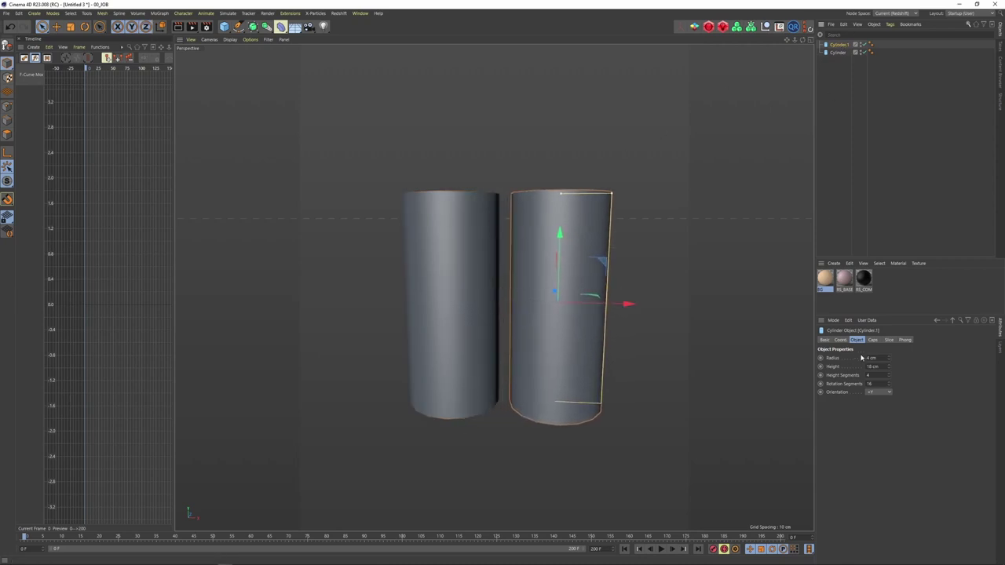
Step: Set the copied cylinder's height to 12 cm and lower it to roughly the base level of the tall one
{"action": "type", "text": "12"}
{"action": "key", "text": "Return"}
{"action": "left_click_drag", "start_coordinate": [564, 258], "coordinate": [564, 297]}
{"action": "key", "text": "Return"}
{"action": "key", "text": "ctrl+z"}
{"action": "left_click_drag", "start_coordinate": [515, 277], "coordinate": [519, 266], "text": "alt"}
{"action": "scroll", "coordinate": [525, 267], "scroll_direction": "up", "scroll_amount": 2}
{"action": "middle_click_drag", "start_coordinate": [525, 267], "coordinate": [508, 280], "text": "alt"}
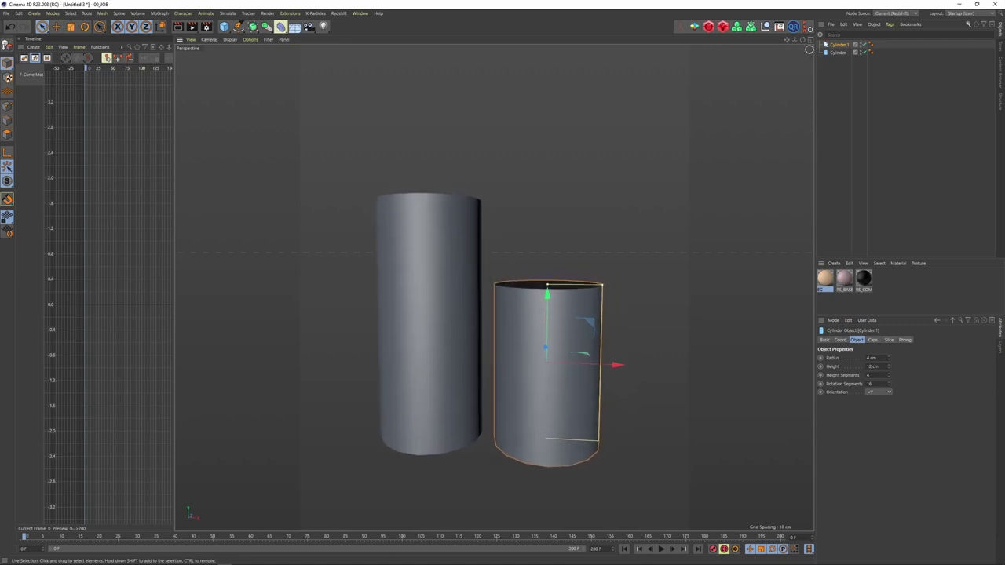
Step: Show the mesh lines on the shaded objects and make the shorter cylinder editable
{"action": "key", "text": "n"}
{"action": "key", "text": "b"}
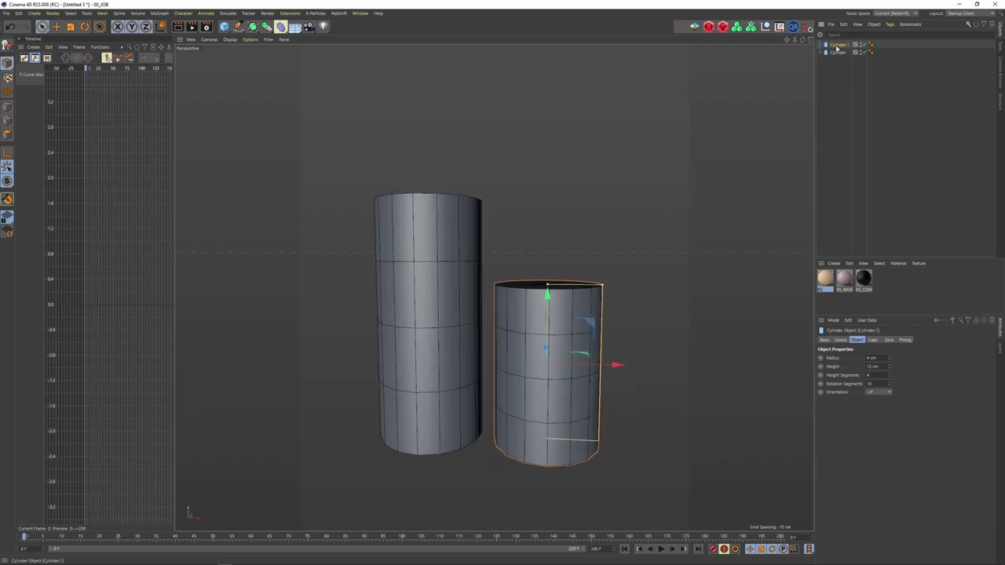
{"action": "key", "text": "c"}
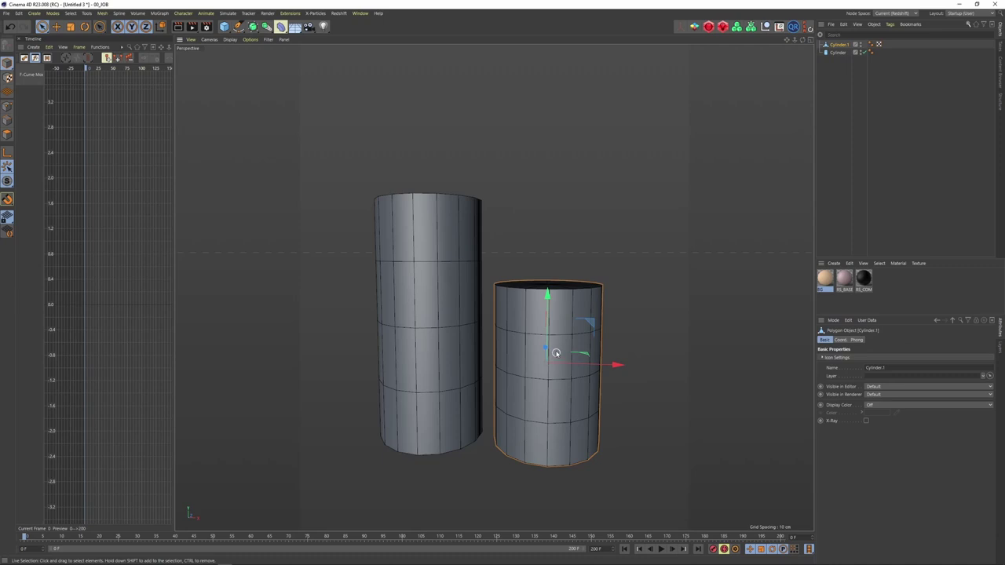
Step: Select the lowest side edge loop of the shorter cylinder and move it down toward the base
{"action": "key", "text": "u"}
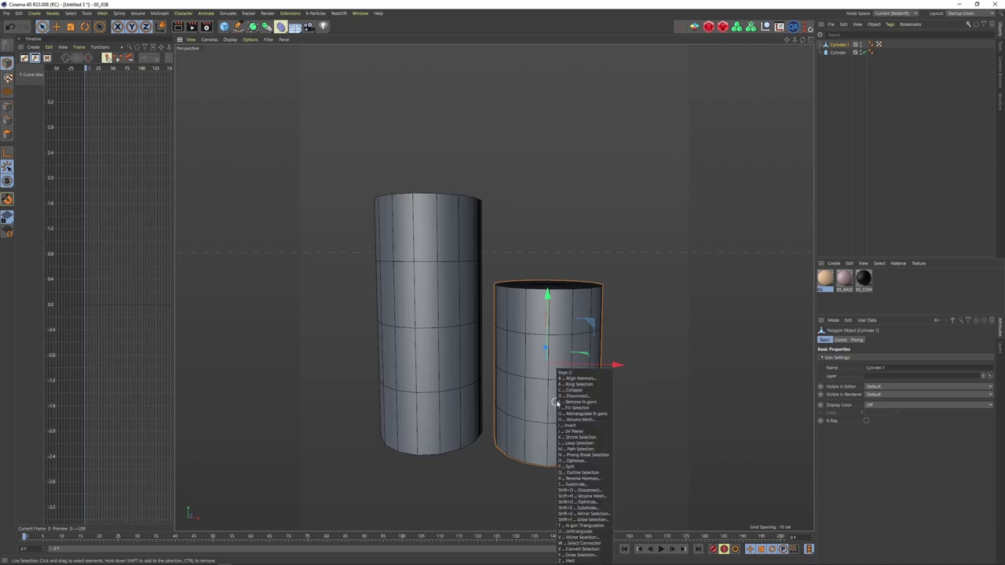
{"action": "key", "text": "l"}
{"action": "left_click", "coordinate": [7, 120]}
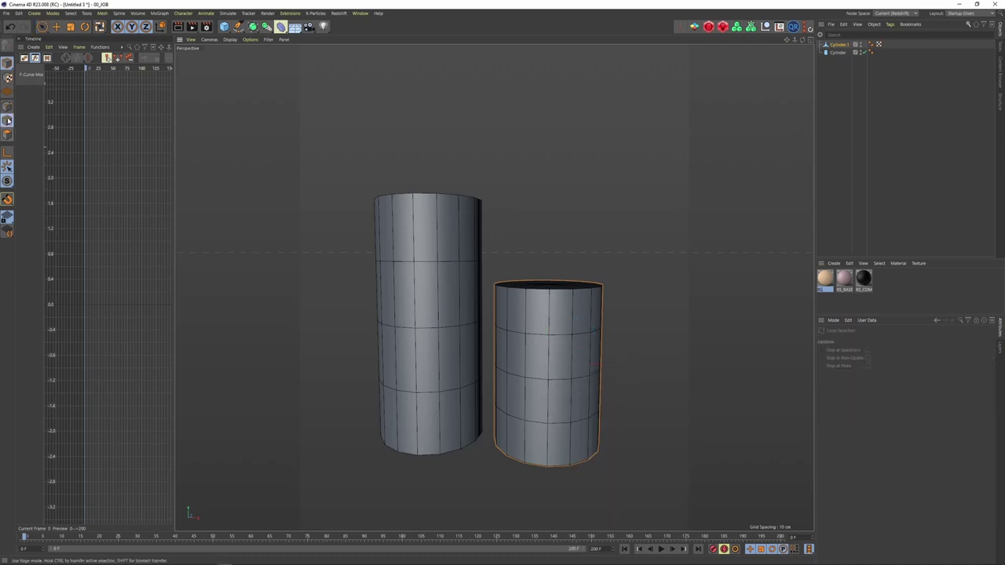
{"action": "left_click", "coordinate": [538, 418]}
{"action": "key", "text": "space"}
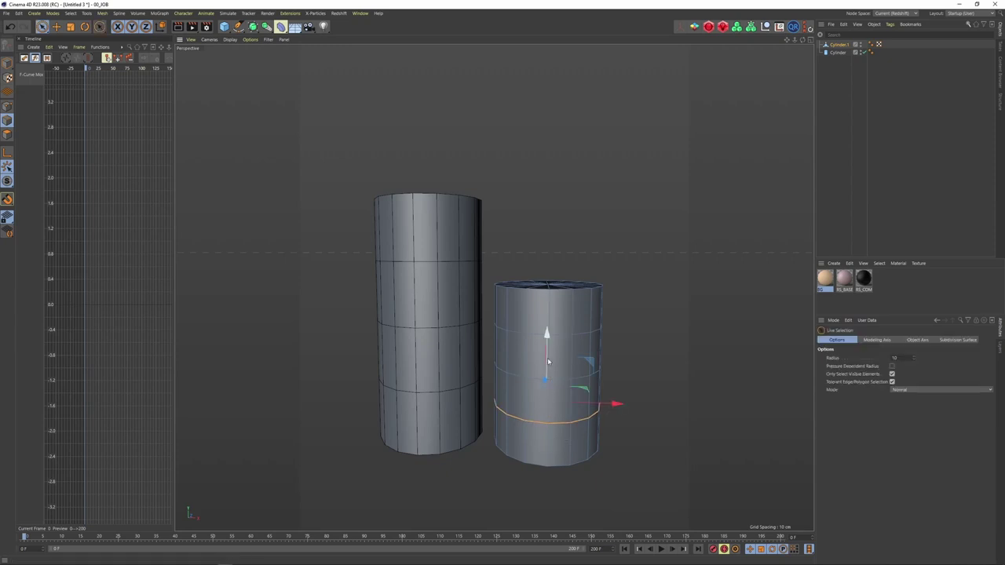
{"action": "left_click_drag", "start_coordinate": [547, 350], "coordinate": [546, 388]}
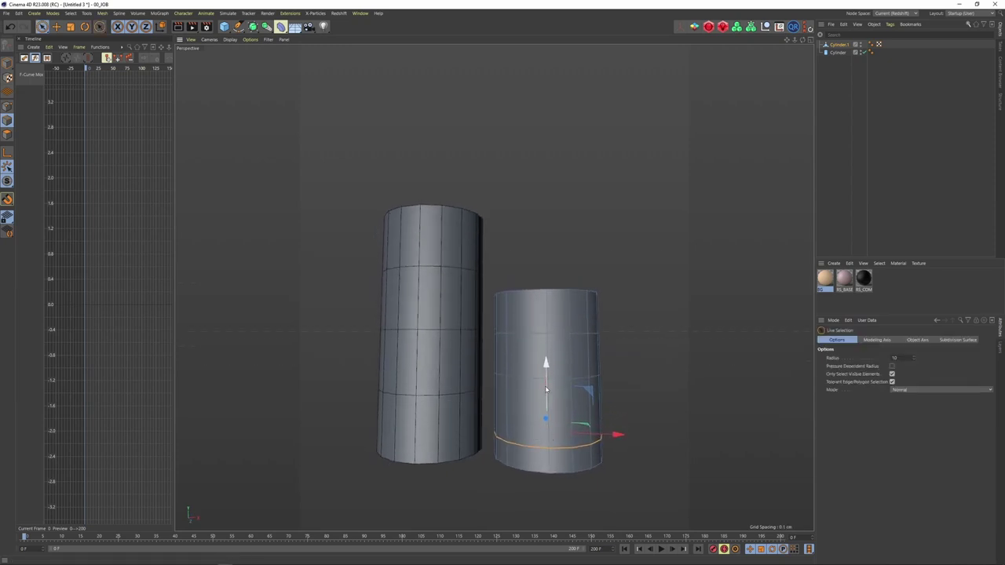
Step: Scale the shorter cylinder's bottom edge loop inward to taper the base, and compare it with the tumbler's product photo
{"action": "key", "text": "space"}
{"action": "left_click", "coordinate": [561, 474]}
{"action": "key", "text": "t"}
{"action": "left_click_drag", "start_coordinate": [588, 455], "coordinate": [604, 469]}
{"action": "key", "text": "alt+Tab"}
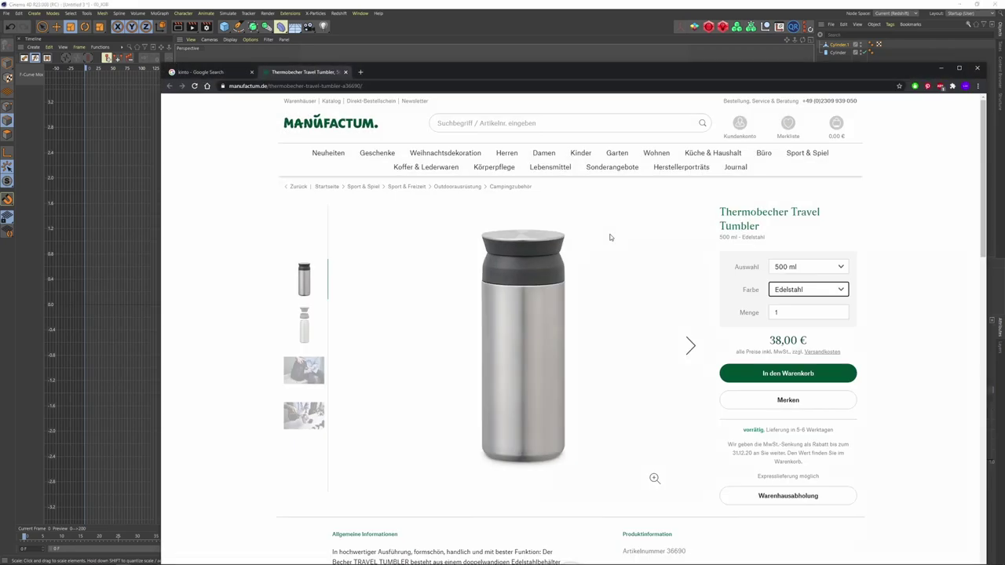
{"action": "key", "text": "alt+Tab"}
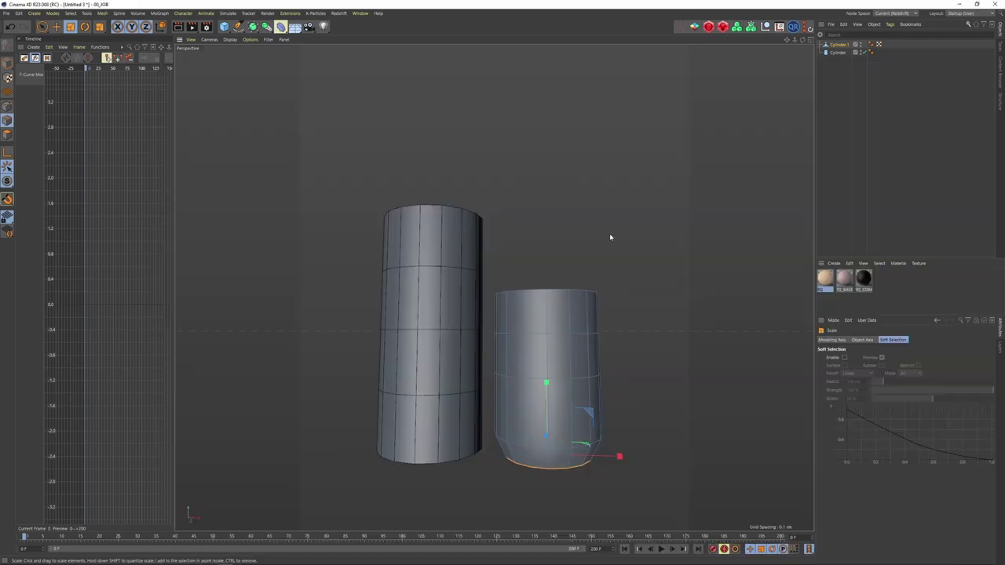
Step: Move the edge loop above the tapered base further down to shorten the taper, compare it with the product photo, and clear the selection
{"action": "key", "text": "u"}
{"action": "key", "text": "l"}
{"action": "left_click", "coordinate": [567, 453]}
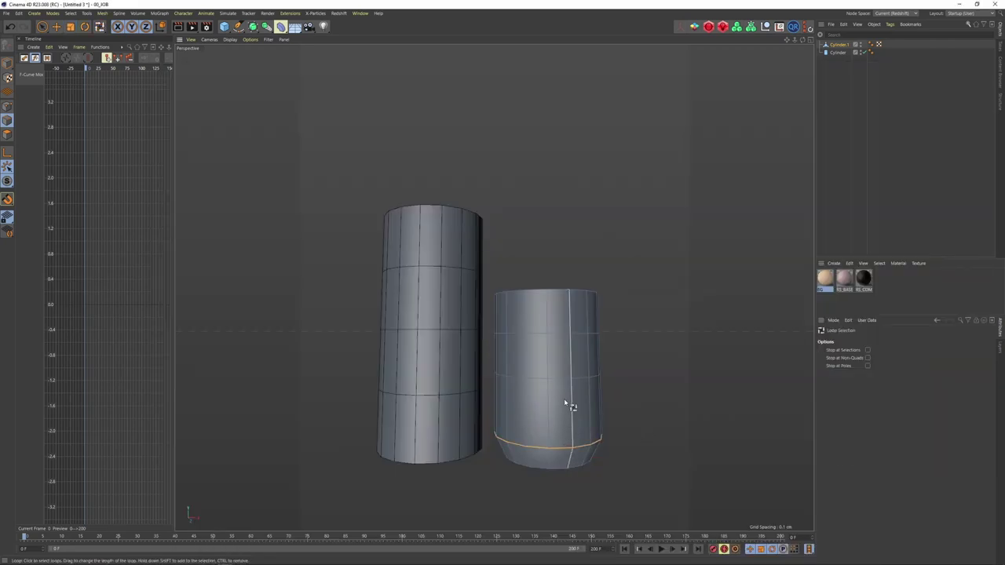
{"action": "key", "text": "t"}
{"action": "key", "text": "u"}
{"action": "key", "text": "l"}
{"action": "key", "text": "t"}
{"action": "key", "text": "space"}
{"action": "left_click_drag", "start_coordinate": [546, 366], "coordinate": [547, 379]}
{"action": "mouse_move", "coordinate": [547, 408]}
{"action": "left_mouse_down", "text": "alt"}
{"action": "mouse_move", "coordinate": [547, 395]}
{"action": "mouse_move", "coordinate": [546, 407]}
{"action": "left_mouse_up", "text": "alt"}
{"action": "right_click_drag", "start_coordinate": [542, 407], "coordinate": [546, 408], "text": "alt"}
{"action": "left_click_drag", "start_coordinate": [548, 395], "coordinate": [539, 340]}
{"action": "key", "text": "alt+Tab"}
{"action": "key", "text": "alt+Tab"}
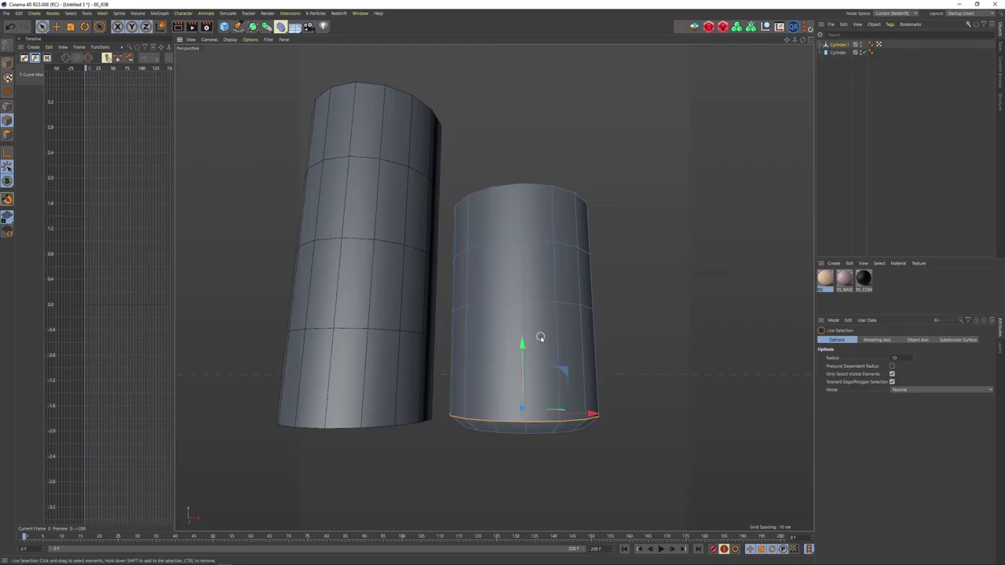
{"action": "left_click", "coordinate": [844, 135]}
{"action": "left_click_drag", "start_coordinate": [547, 240], "coordinate": [547, 276], "text": "alt"}
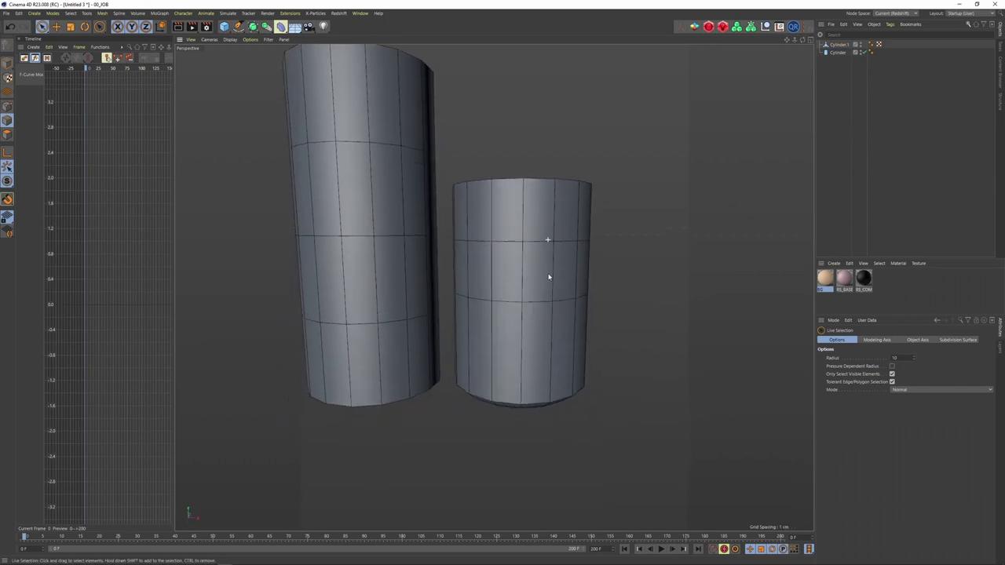
Step: Add a Subdivision Surface and nest the shorter cylinder under it to smooth its mesh
{"action": "key", "text": "shift+c"}
{"action": "type", "text": "subd"}
{"action": "key", "text": "Down"}
{"action": "key", "text": "Return"}
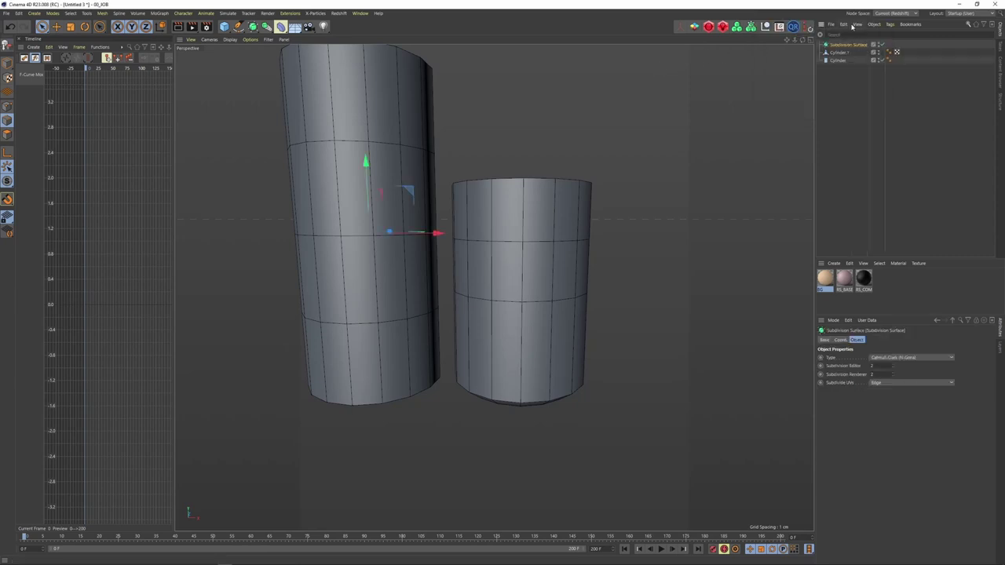
{"action": "left_click_drag", "start_coordinate": [836, 54], "coordinate": [844, 46]}
{"action": "left_click_drag", "start_coordinate": [563, 312], "coordinate": [553, 290], "text": "alt"}
{"action": "left_click", "coordinate": [850, 99]}
{"action": "scroll", "coordinate": [561, 196], "scroll_direction": "up", "scroll_amount": 3}
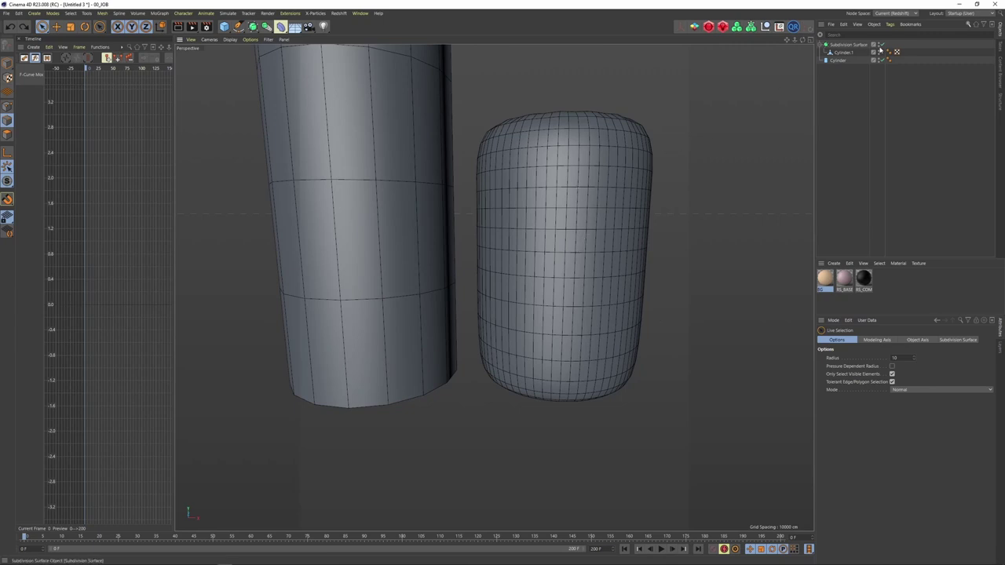
{"action": "left_click_drag", "start_coordinate": [587, 291], "coordinate": [691, 168], "text": "alt"}
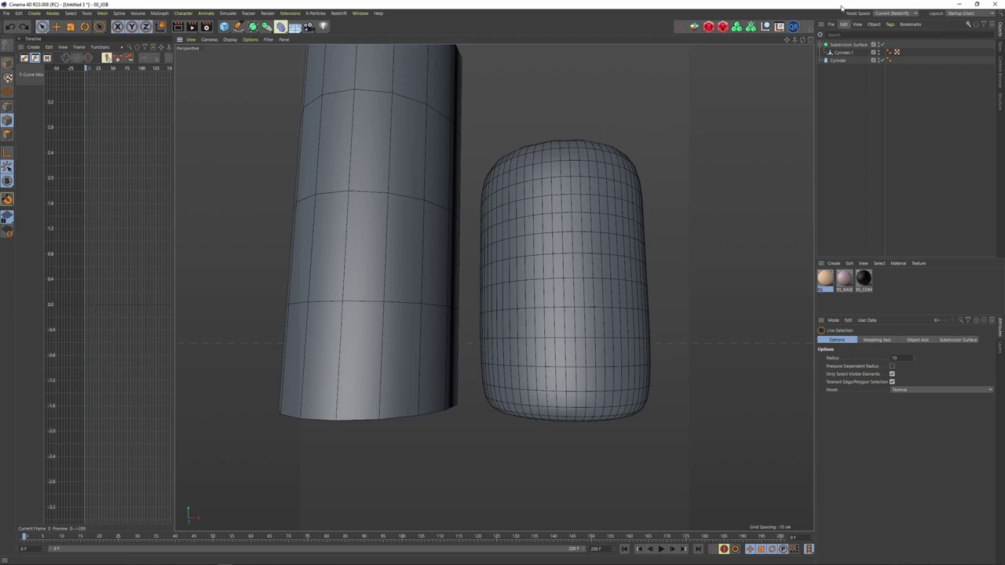
Step: Add a Bevel deformer to the shorter cylinder with a 0.1 cm offset and 1 subdivision, keeping subdivision smoothing switched off
{"action": "key", "text": "shift+c"}
{"action": "type", "text": "bev"}
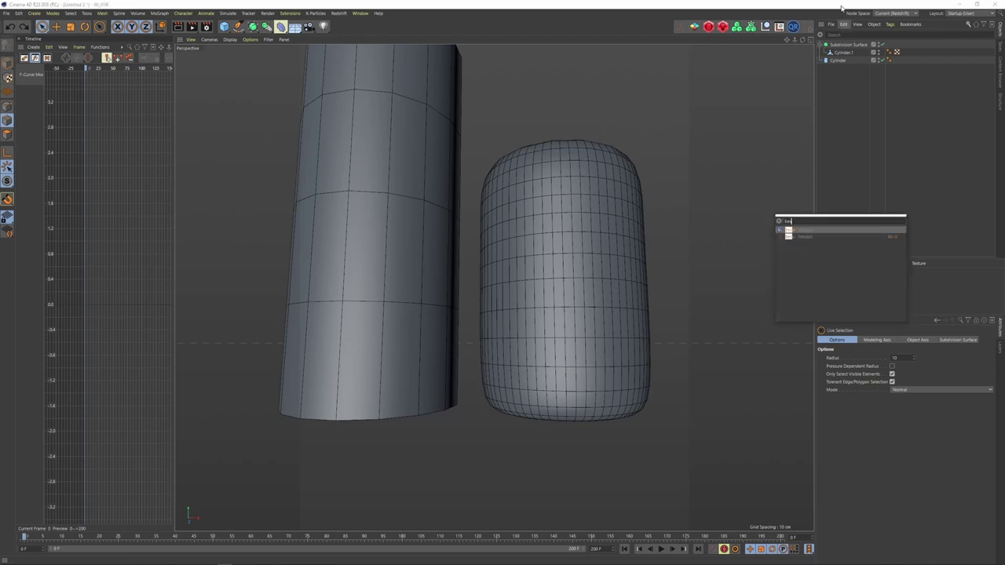
{"action": "key", "text": "shift+Return"}
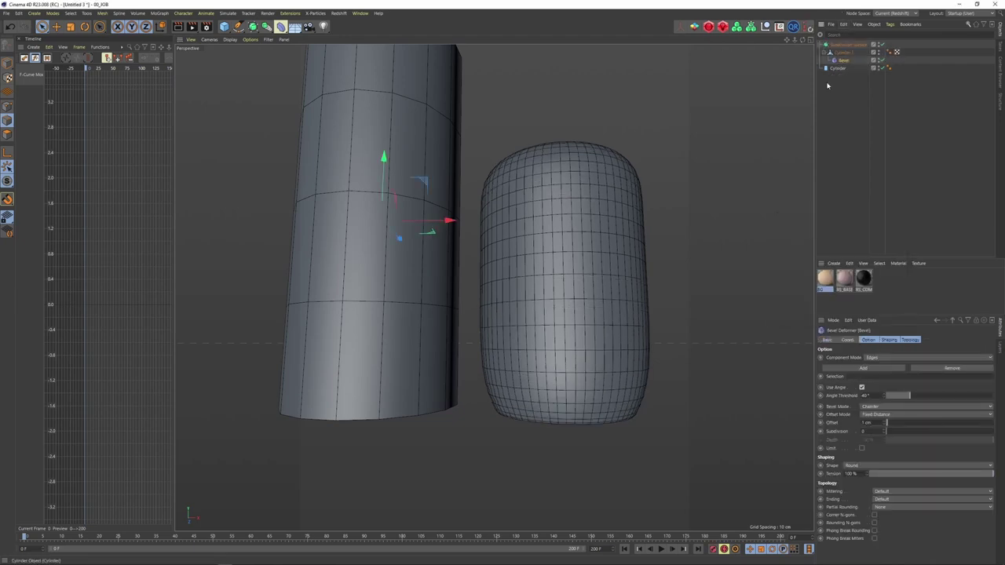
{"action": "middle_click_drag", "start_coordinate": [592, 259], "coordinate": [587, 201], "text": "alt"}
{"action": "left_click_drag", "start_coordinate": [871, 423], "coordinate": [845, 413]}
{"action": "type", "text": "1"}
{"action": "middle_click_drag", "start_coordinate": [560, 325], "coordinate": [557, 298], "text": "alt"}
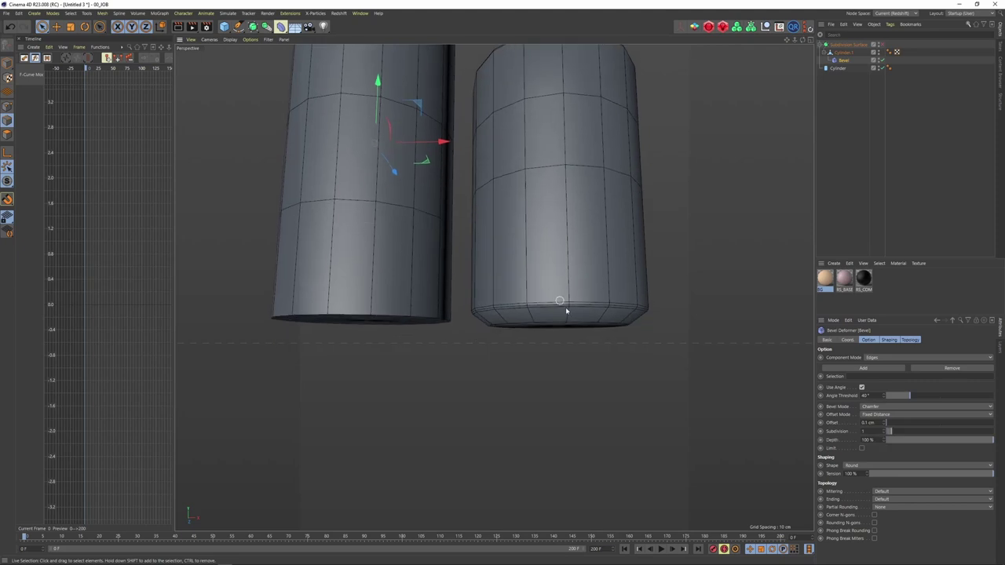
Step: Set the bevel's offset to 0.05 cm and its subdivision to 2 for a tighter base edge
{"action": "scroll", "coordinate": [586, 298], "scroll_direction": "up", "scroll_amount": 5}
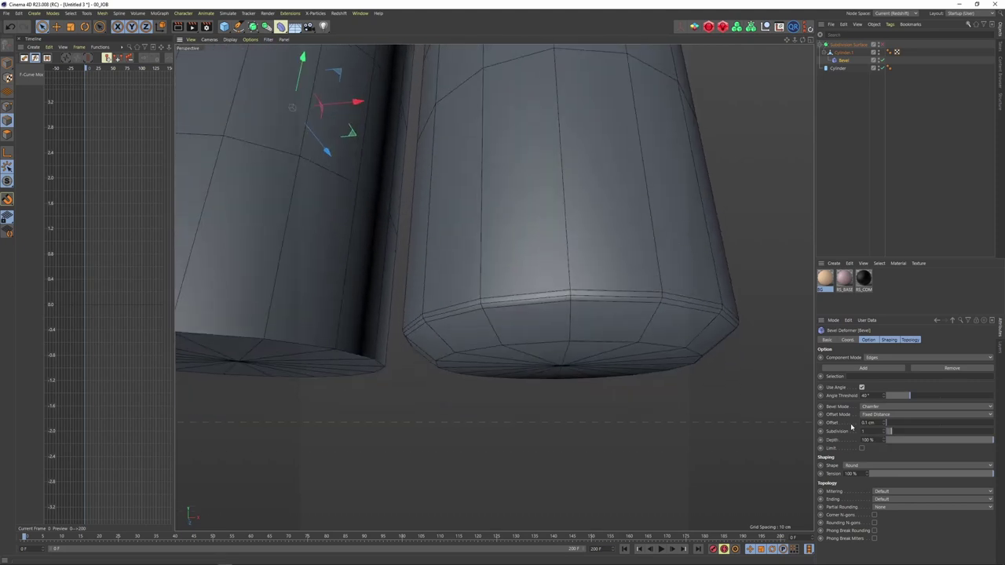
{"action": "type", "text": "0"}
{"action": "left_click_drag", "start_coordinate": [873, 422], "coordinate": [853, 432]}
{"action": "type", "text": ".0513"}
{"action": "mouse_move", "coordinate": [580, 303]}
{"action": "left_mouse_down", "text": "alt"}
{"action": "mouse_move", "coordinate": [579, 317]}
{"action": "mouse_move", "coordinate": [579, 304]}
{"action": "left_mouse_up", "text": "alt"}
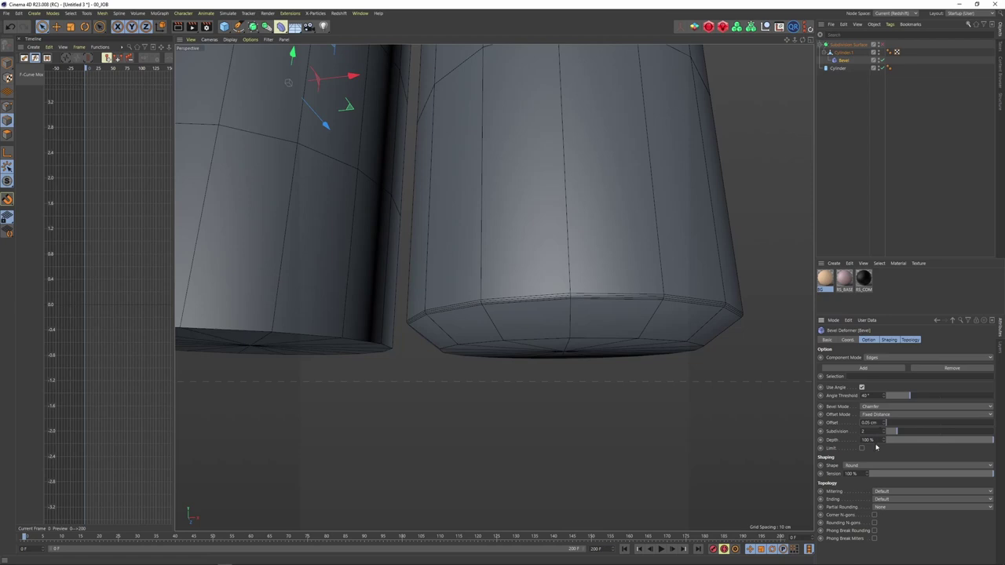
{"action": "left_click", "coordinate": [848, 225]}
{"action": "left_click_drag", "start_coordinate": [599, 293], "coordinate": [593, 292], "text": "alt"}
{"action": "mouse_move", "coordinate": [600, 350]}
{"action": "left_mouse_down", "text": "alt"}
{"action": "mouse_move", "coordinate": [601, 321]}
{"action": "mouse_move", "coordinate": [605, 343]}
{"action": "left_mouse_up", "text": "alt"}
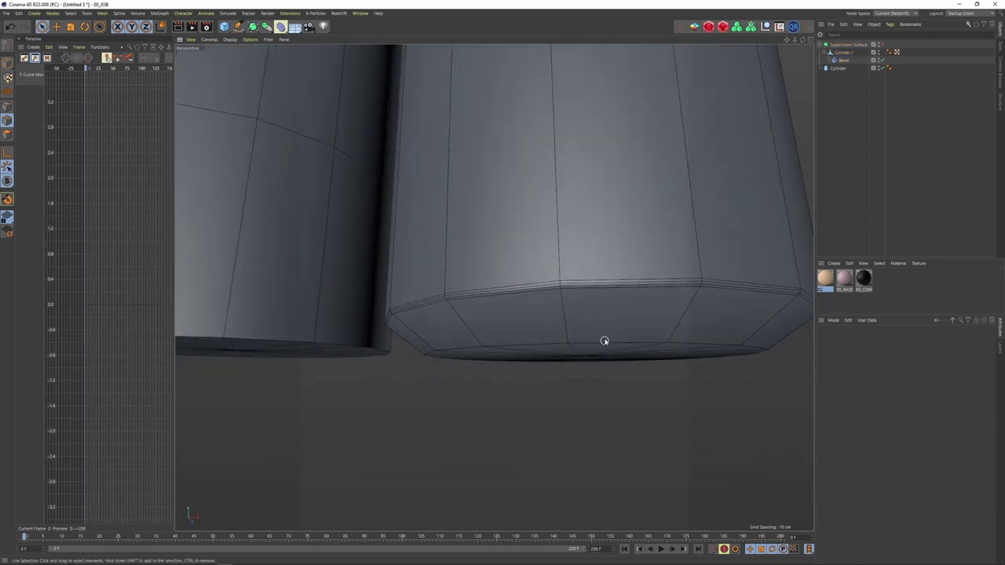
Step: Set the Bevel deformer's angle threshold to 30° and check the tapered base's edges
{"action": "left_click", "coordinate": [837, 62]}
{"action": "left_click", "coordinate": [839, 53]}
{"action": "left_click", "coordinate": [839, 61]}
{"action": "double_click", "coordinate": [874, 396]}
{"action": "type", "text": "30"}
{"action": "key", "text": "Return"}
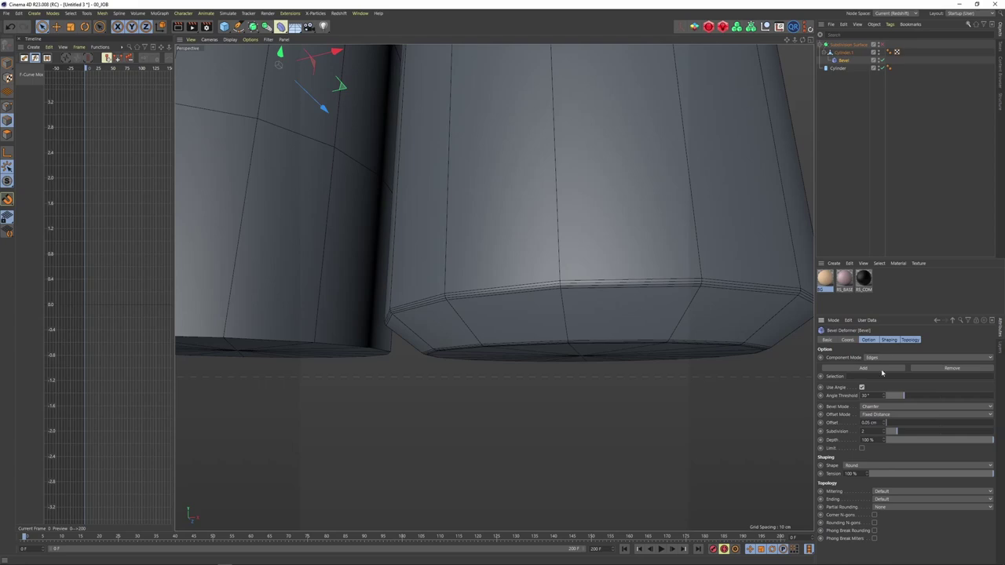
{"action": "left_click_drag", "start_coordinate": [637, 328], "coordinate": [631, 276], "text": "alt"}
{"action": "left_click_drag", "start_coordinate": [604, 208], "coordinate": [592, 242], "text": "alt"}
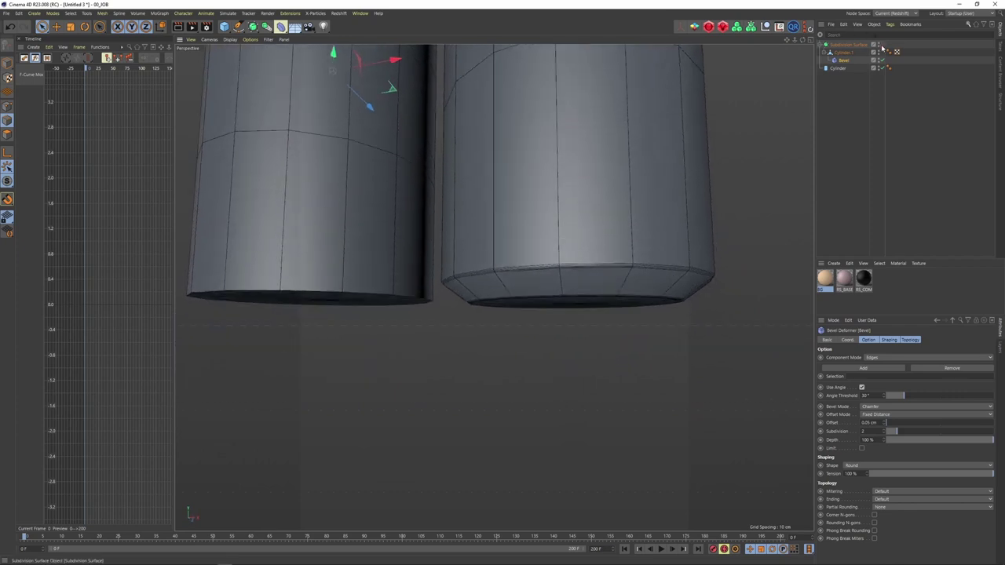
Step: Turn subdivision smoothing back on with the mesh lines hidden, and compare the base with the tumbler's product photo
{"action": "key", "text": "q"}
{"action": "left_click", "coordinate": [812, 186]}
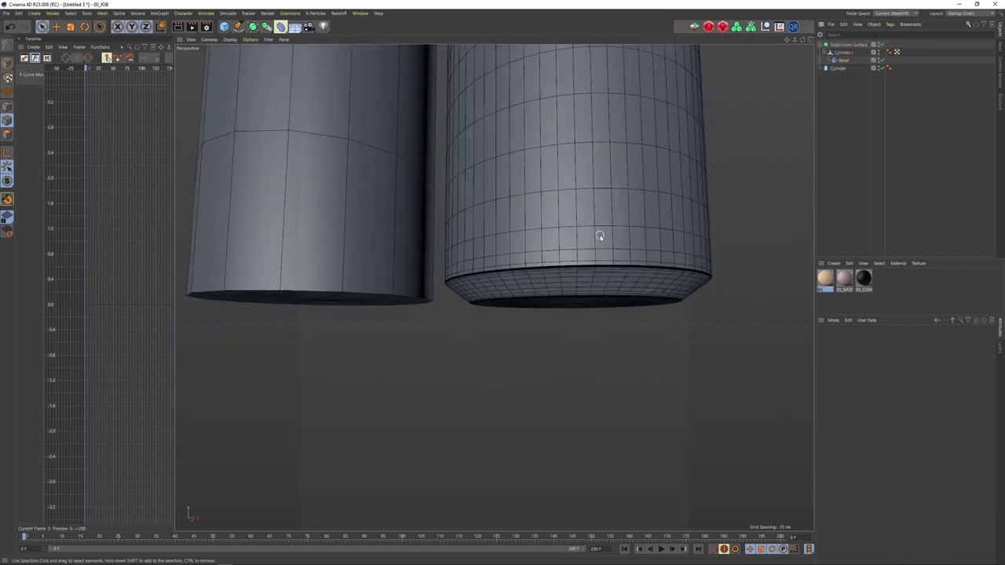
{"action": "key", "text": "m"}
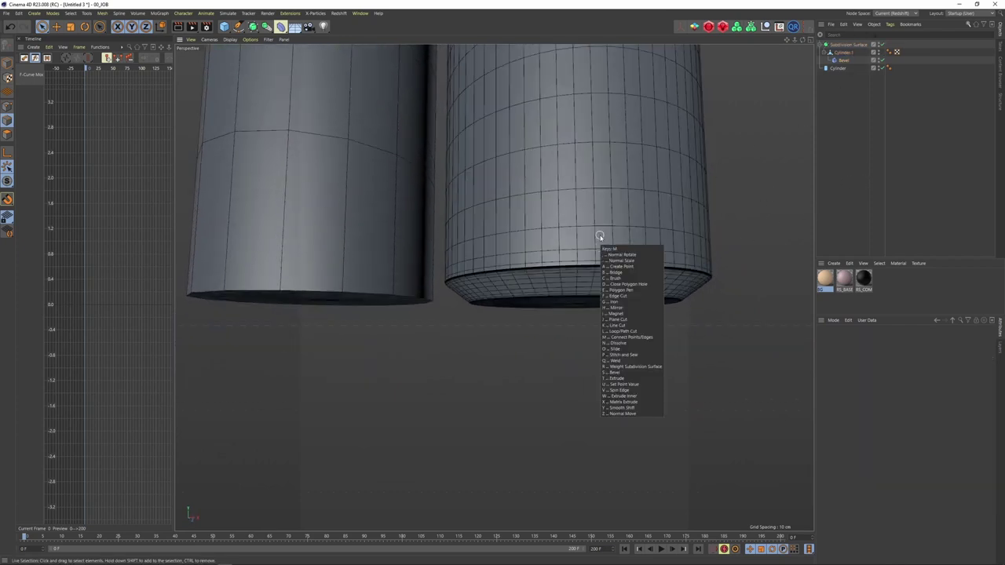
{"action": "key", "text": "Escape"}
{"action": "key", "text": "n"}
{"action": "key", "text": "a"}
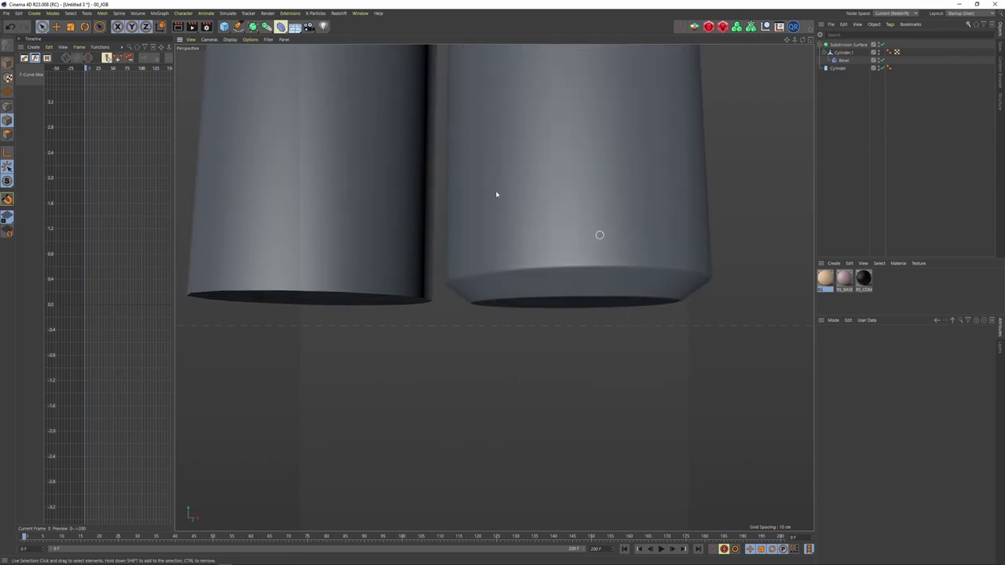
{"action": "scroll", "coordinate": [548, 231], "scroll_direction": "down", "scroll_amount": 5}
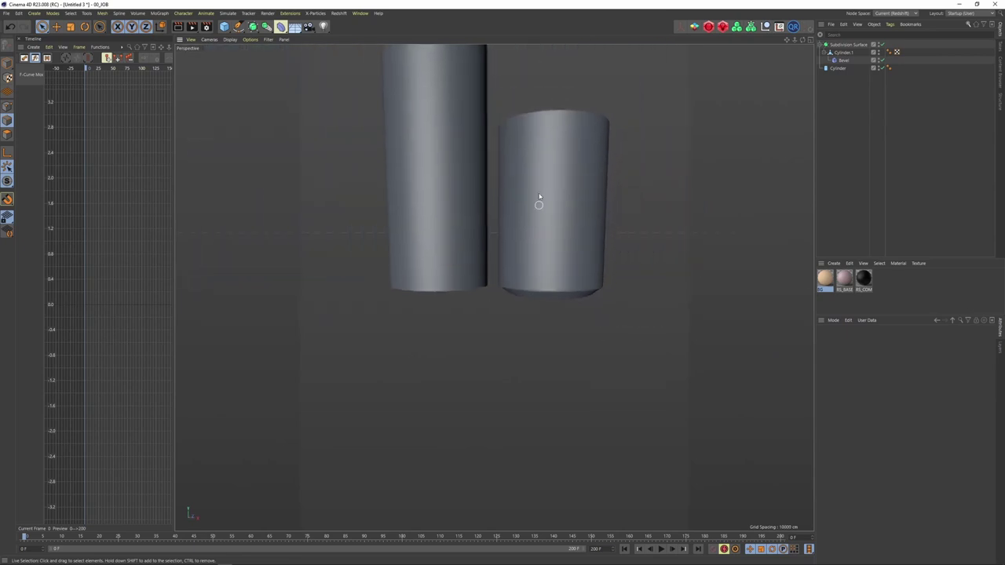
{"action": "key", "text": "alt+Tab"}
{"action": "key", "text": "alt+Tab"}
Step: Switch off subdivision smoothing, select the shorter cylinder's bottom edge loop, and scale it to adjust the base taper
{"action": "scroll", "coordinate": [553, 280], "scroll_direction": "up", "scroll_amount": 5}
{"action": "scroll", "coordinate": [551, 301], "scroll_direction": "up", "scroll_amount": 3}
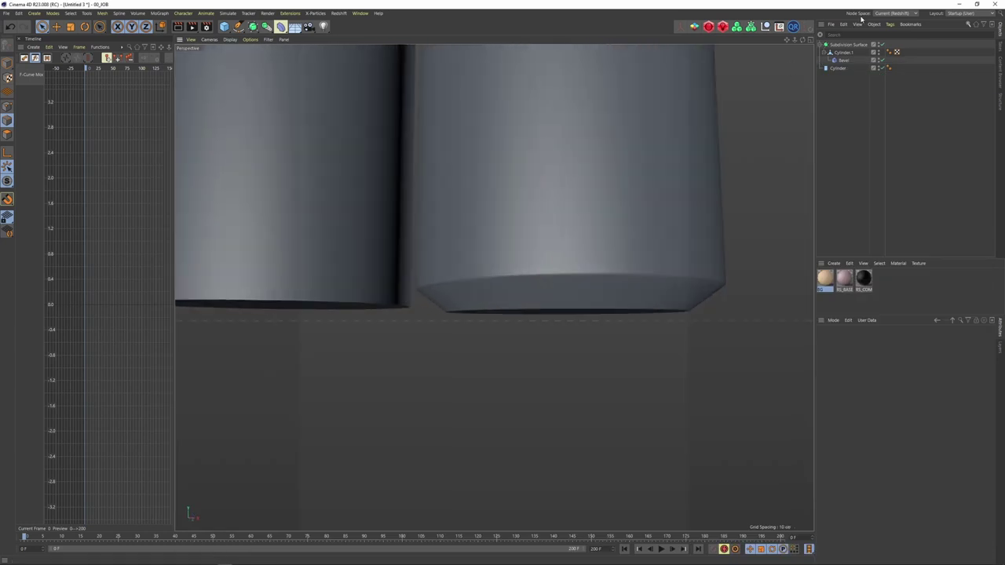
{"action": "left_click", "coordinate": [868, 52]}
{"action": "left_click", "coordinate": [879, 44]}
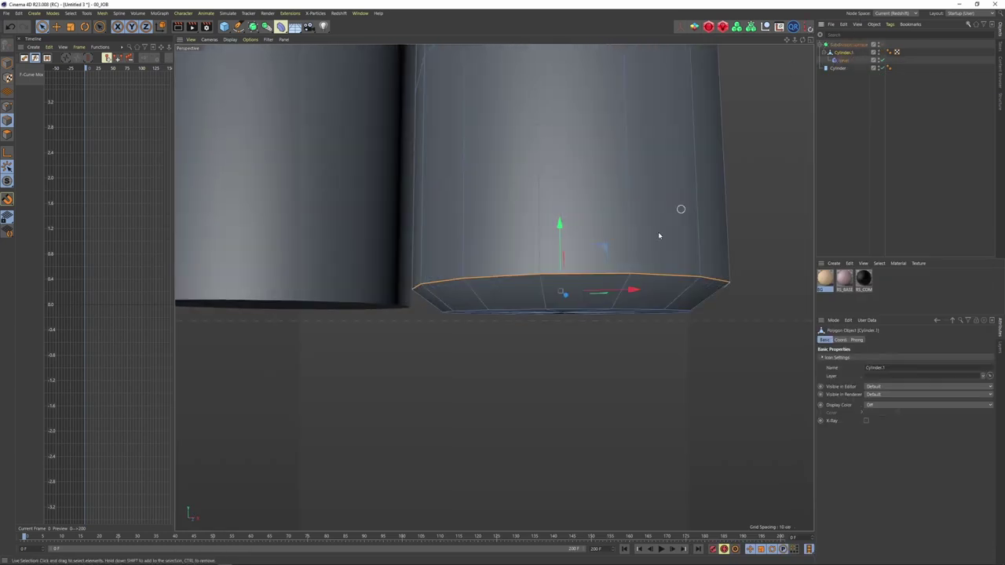
{"action": "key", "text": "u"}
{"action": "key", "text": "l"}
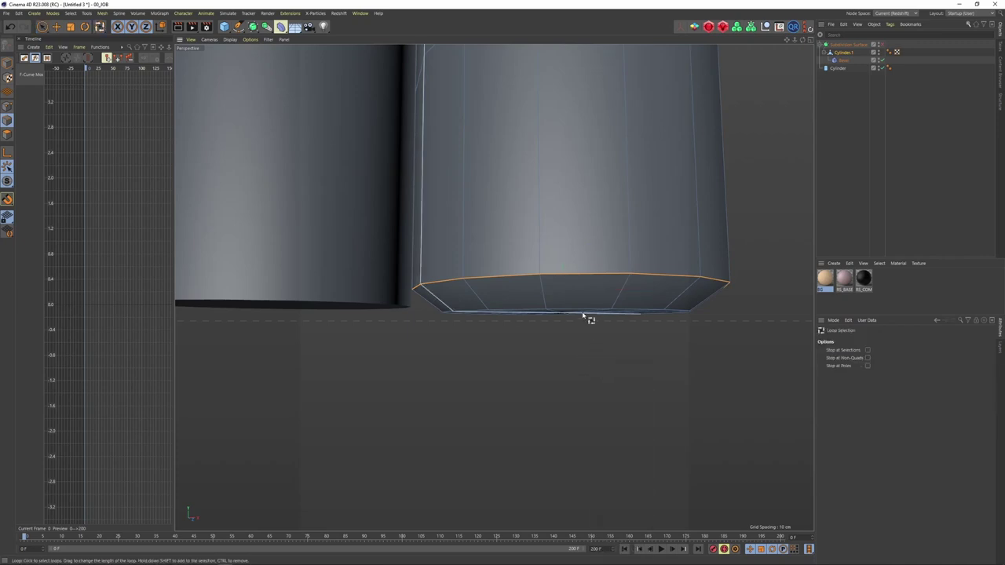
{"action": "left_click_drag", "start_coordinate": [581, 309], "coordinate": [585, 250], "text": "alt"}
{"action": "left_click", "coordinate": [586, 315]}
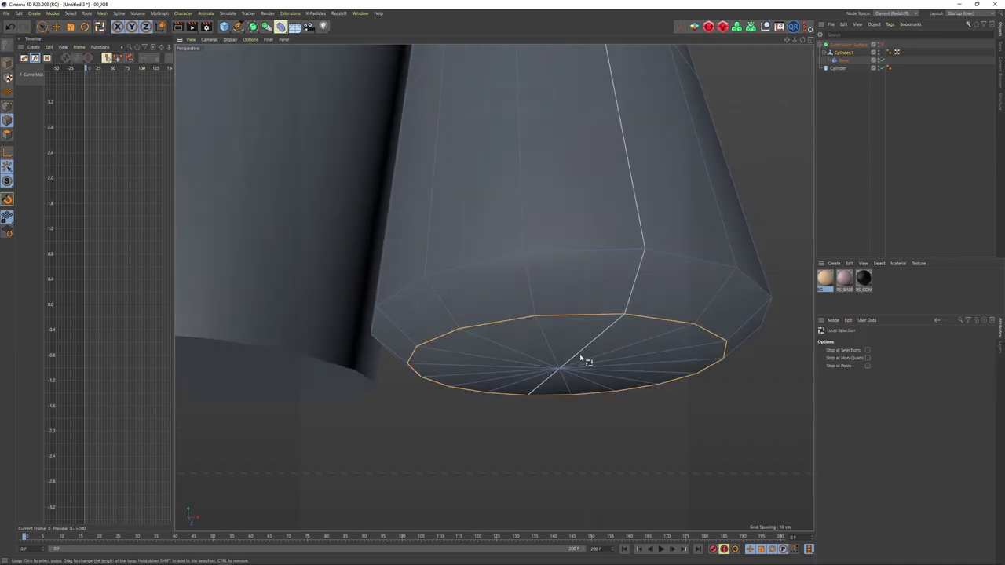
{"action": "key", "text": "t"}
{"action": "left_click_drag", "start_coordinate": [578, 404], "coordinate": [657, 268]}
Step: Re-enable subdivision smoothing and compare the whole body's shape with the tumbler's product photo
{"action": "scroll", "coordinate": [569, 275], "scroll_direction": "down", "scroll_amount": 4}
{"action": "left_click", "coordinate": [880, 45]}
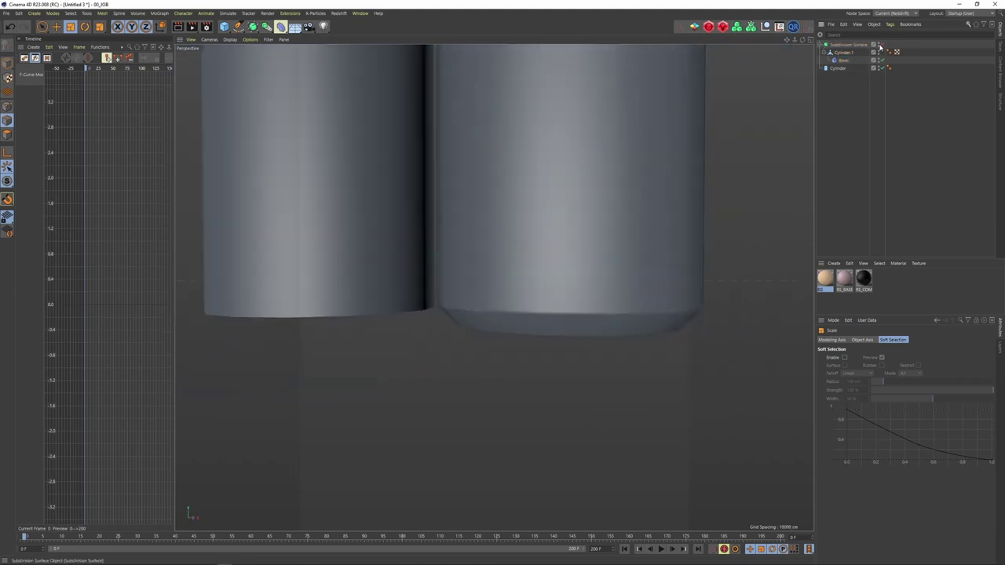
{"action": "mouse_move", "coordinate": [594, 200]}
{"action": "left_mouse_down", "text": "alt"}
{"action": "mouse_move", "coordinate": [589, 230]}
{"action": "mouse_move", "coordinate": [593, 204]}
{"action": "left_mouse_up", "text": "alt"}
{"action": "scroll", "coordinate": [594, 202], "scroll_direction": "down", "scroll_amount": 4}
{"action": "middle_click_drag", "start_coordinate": [593, 203], "coordinate": [571, 374], "text": "alt"}
{"action": "left_click_drag", "start_coordinate": [565, 257], "coordinate": [576, 233], "text": "alt"}
{"action": "key", "text": "alt+Tab"}
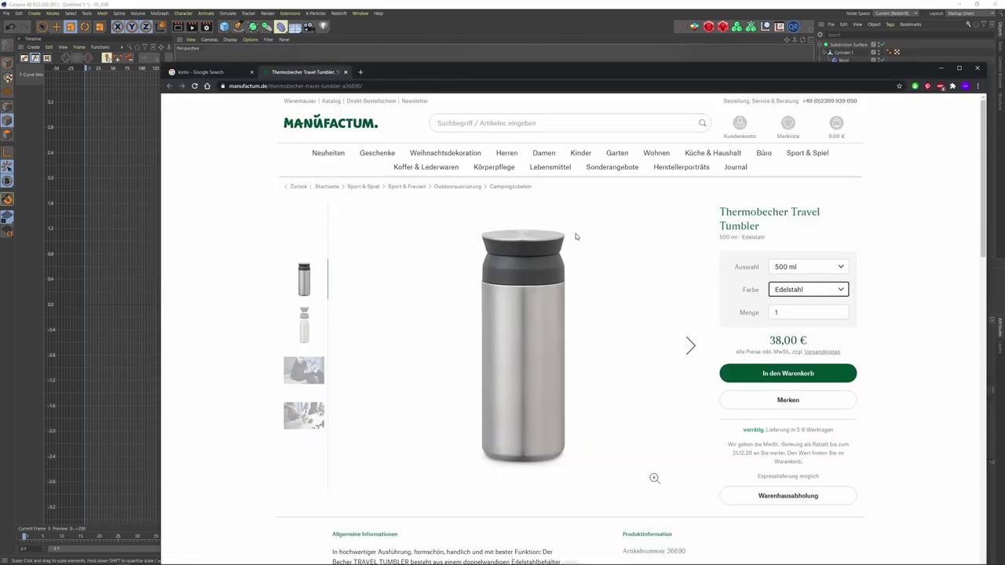
{"action": "key", "text": "alt+Tab"}
{"action": "left_click_drag", "start_coordinate": [576, 236], "coordinate": [582, 268], "text": "alt"}
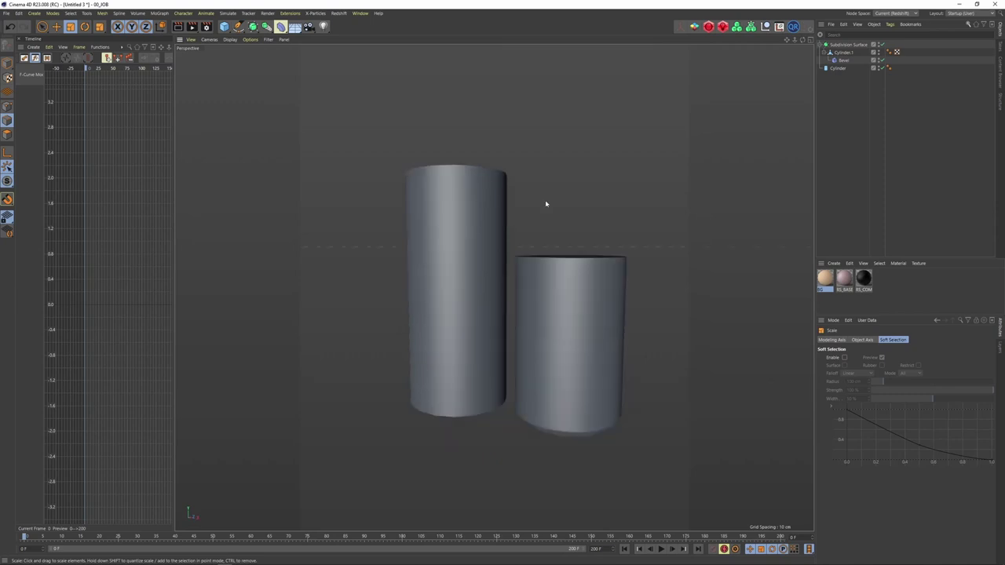
Step: Select the top edge loop of the shorter cylinder with subdivision smoothing off, and raise it slightly
{"action": "left_click", "coordinate": [840, 53]}
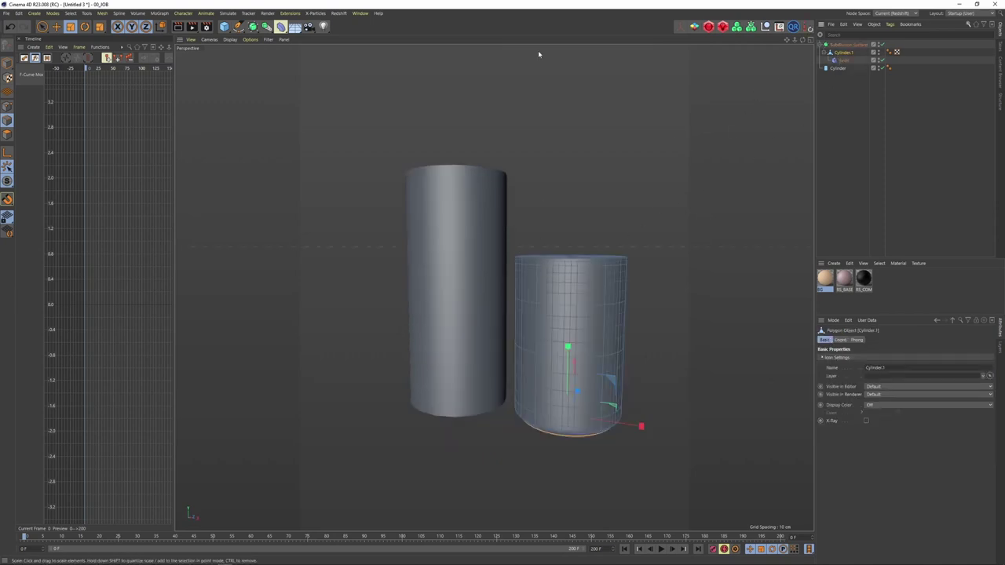
{"action": "key", "text": "u"}
{"action": "key", "text": "l"}
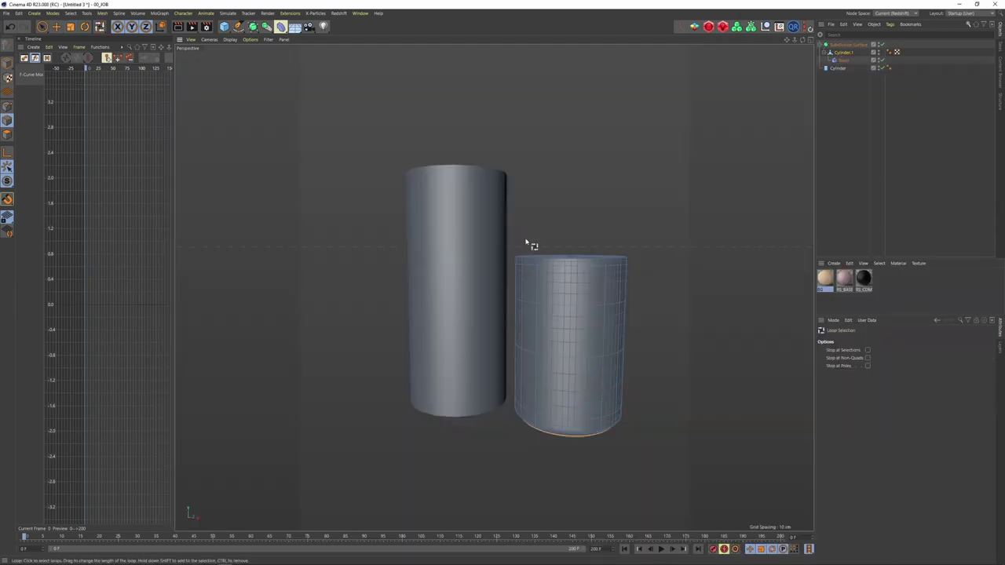
{"action": "left_click", "coordinate": [880, 44]}
{"action": "left_click", "coordinate": [880, 45]}
{"action": "left_click", "coordinate": [881, 45]}
{"action": "left_click", "coordinate": [846, 53]}
{"action": "left_click", "coordinate": [590, 257]}
{"action": "key", "text": "space"}
{"action": "left_click_drag", "start_coordinate": [570, 184], "coordinate": [563, 243]}
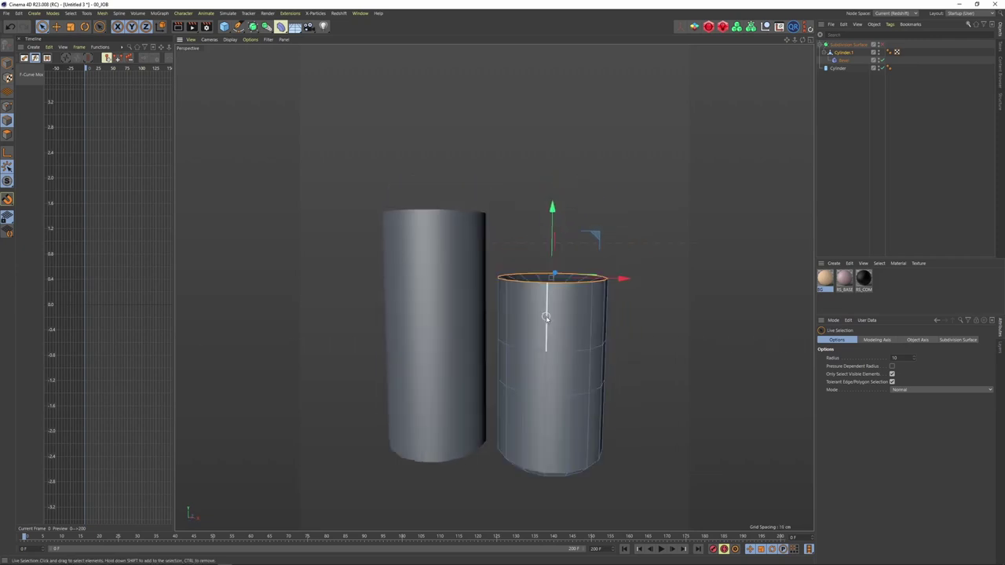
Step: Cut extra edge loops into the shorter cylinder's lower and uppermost side sections, and switch subdivision smoothing back on
{"action": "key", "text": "k"}
{"action": "key", "text": "l"}
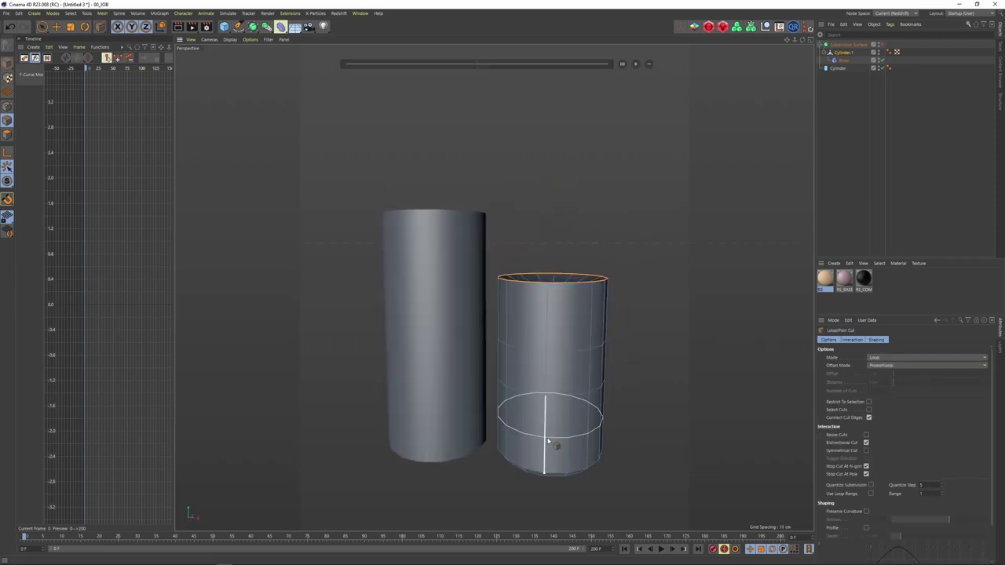
{"action": "left_click", "coordinate": [549, 444]}
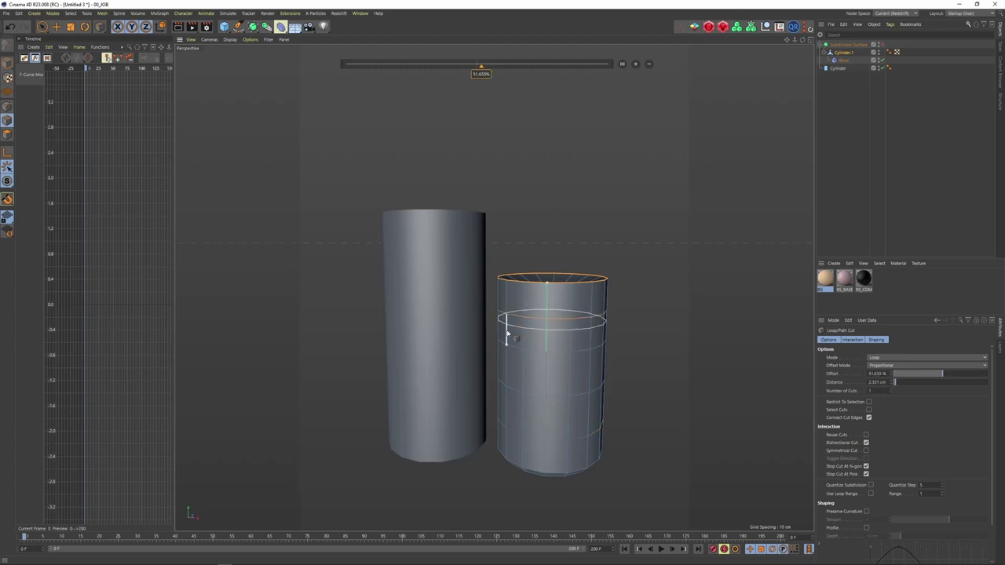
{"action": "key", "text": "9"}
{"action": "left_click_drag", "start_coordinate": [542, 298], "coordinate": [567, 292], "text": "alt"}
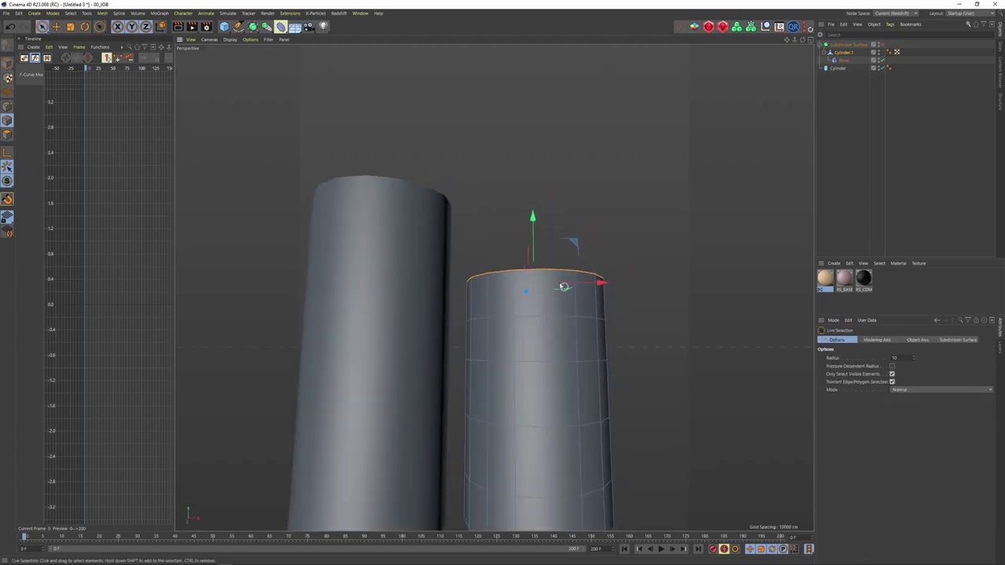
{"action": "right_click_drag", "start_coordinate": [558, 335], "coordinate": [493, 287], "text": "alt"}
{"action": "left_click_drag", "start_coordinate": [494, 287], "coordinate": [530, 291], "text": "alt"}
{"action": "left_click", "coordinate": [882, 45]}
{"action": "left_click_drag", "start_coordinate": [570, 251], "coordinate": [544, 291], "text": "alt"}
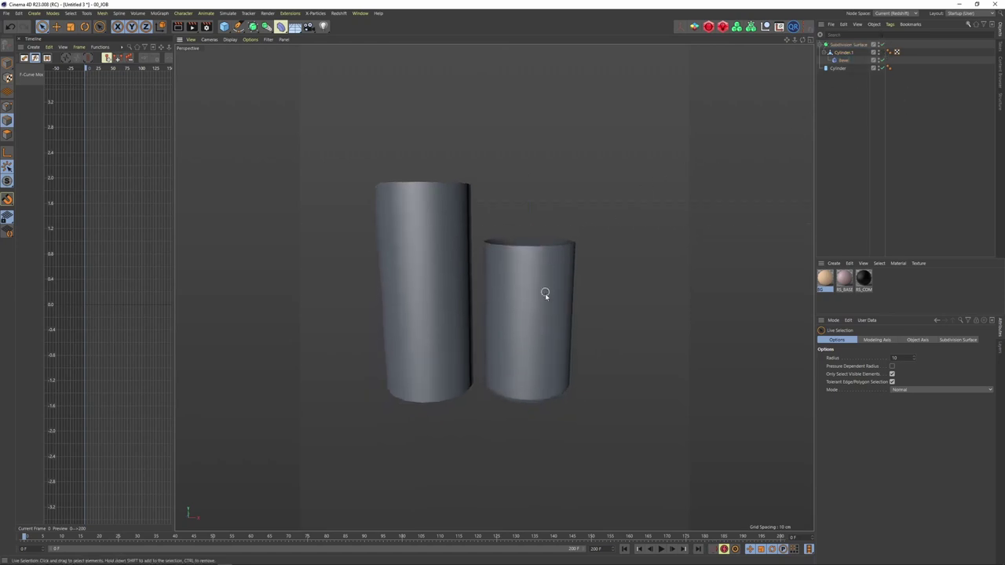
Step: Collapse the subdivision surface's hierarchy and rename it Base
{"action": "left_click", "coordinate": [839, 69]}
{"action": "left_click", "coordinate": [820, 45]}
{"action": "left_click", "coordinate": [840, 46]}
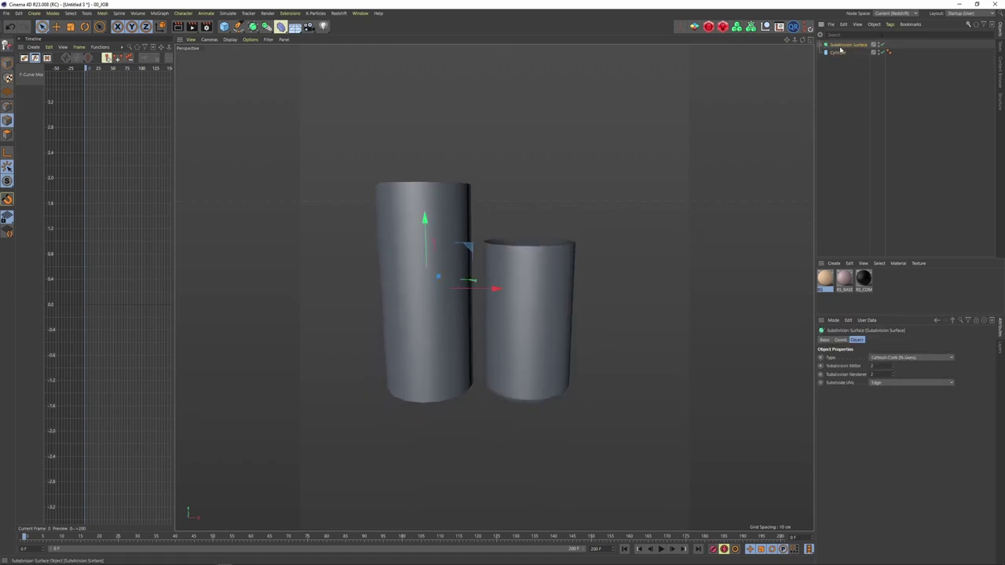
{"action": "double_click", "coordinate": [840, 46]}
{"action": "type", "text": "Base"}
{"action": "key", "text": "Return"}
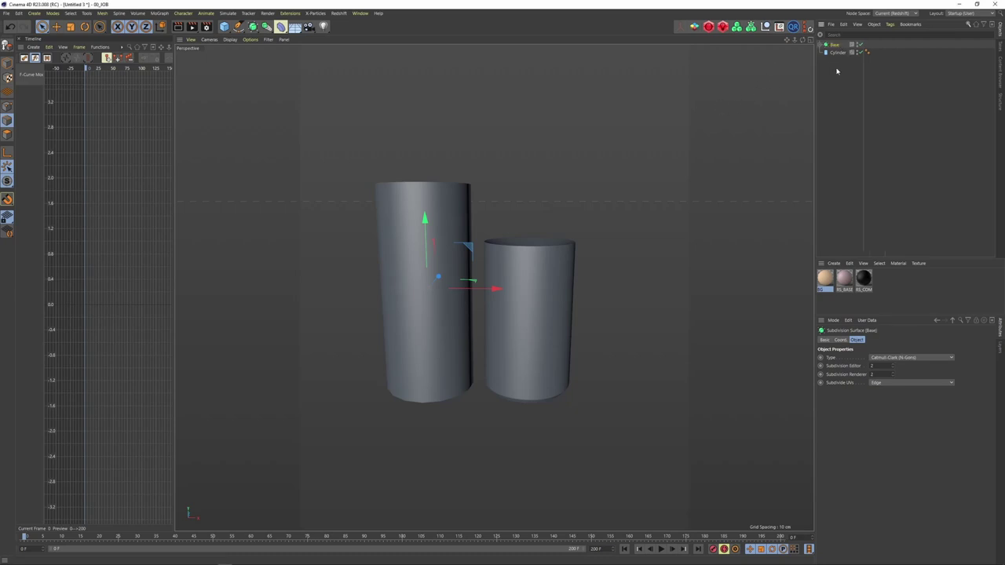
Step: Duplicate the tall cylinder, place the copy at the shorter cylinder's location, and list it above Base in the hierarchy
{"action": "left_click", "coordinate": [838, 53]}
{"action": "key", "text": "ctrl+c"}
{"action": "key", "text": "ctrl+v"}
{"action": "left_click", "coordinate": [820, 53]}
{"action": "mouse_move", "coordinate": [831, 45]}
{"action": "left_mouse_down"}
{"action": "mouse_move", "coordinate": [844, 66]}
{"action": "mouse_move", "coordinate": [834, 42]}
{"action": "left_mouse_up"}
{"action": "left_click", "coordinate": [806, 26]}
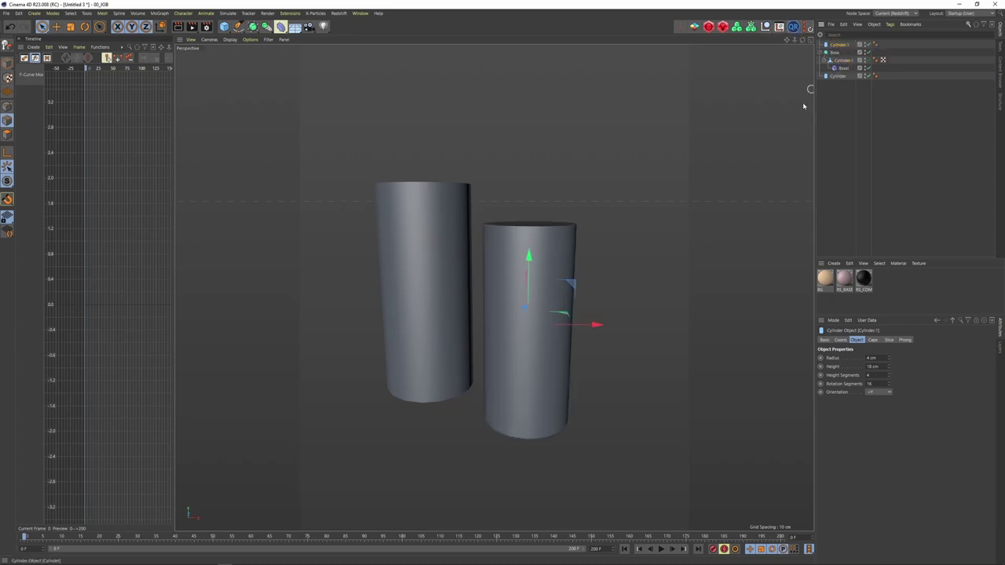
{"action": "key", "text": "k"}
{"action": "key", "text": "l"}
{"action": "key", "text": "space"}
Step: Move the copied cylinder up toward the rim of the base and set its height to 3 cm
{"action": "left_click_drag", "start_coordinate": [529, 277], "coordinate": [529, 157]}
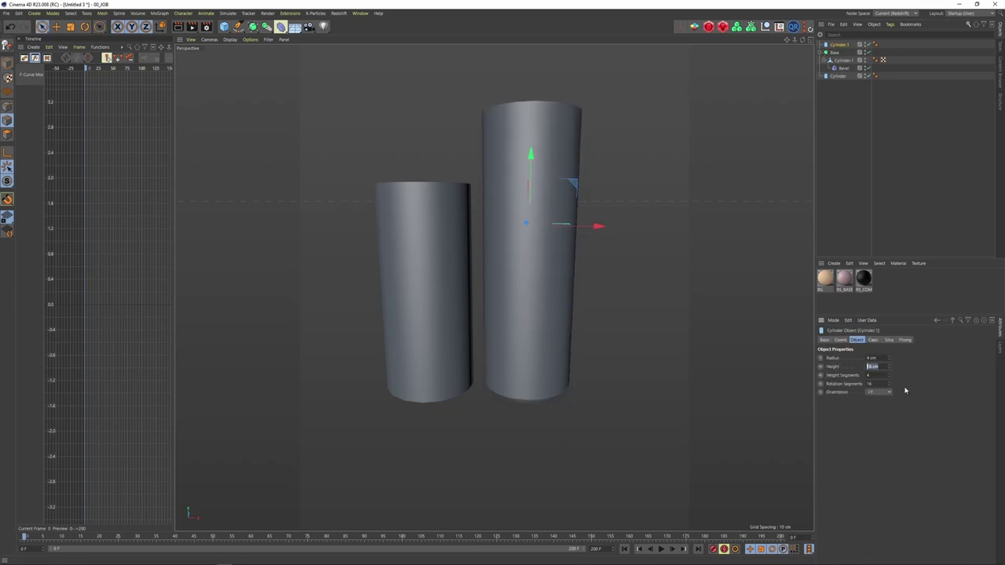
{"action": "type", "text": "2"}
{"action": "key", "text": "Return"}
{"action": "left_click_drag", "start_coordinate": [889, 365], "coordinate": [905, 374]}
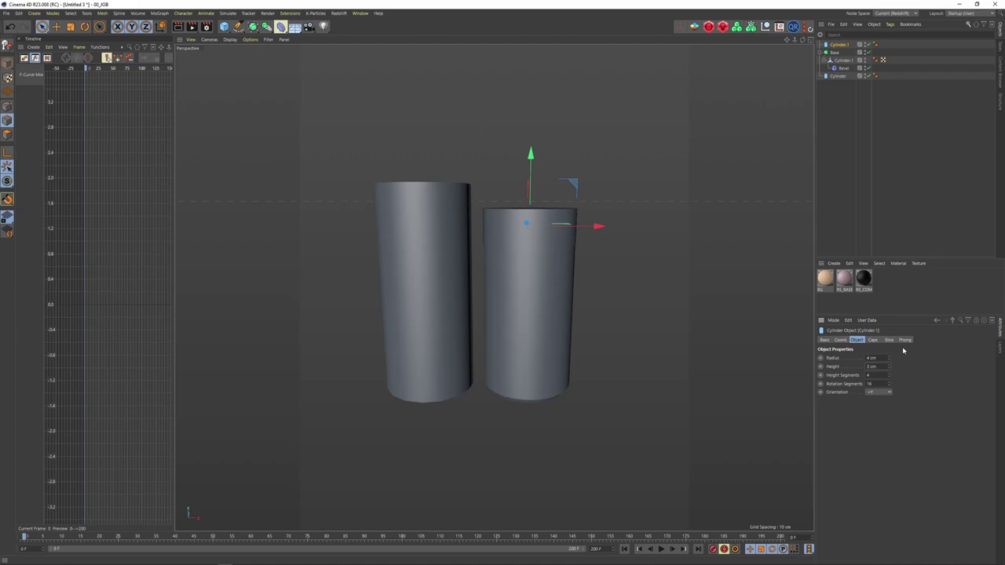
Step: Compare with the tumbler's product photo and nudge the 3 cm high cylinder slightly upward
{"action": "key", "text": "alt+Tab"}
{"action": "key", "text": "alt+Tab"}
{"action": "left_click_drag", "start_coordinate": [533, 160], "coordinate": [532, 157]}
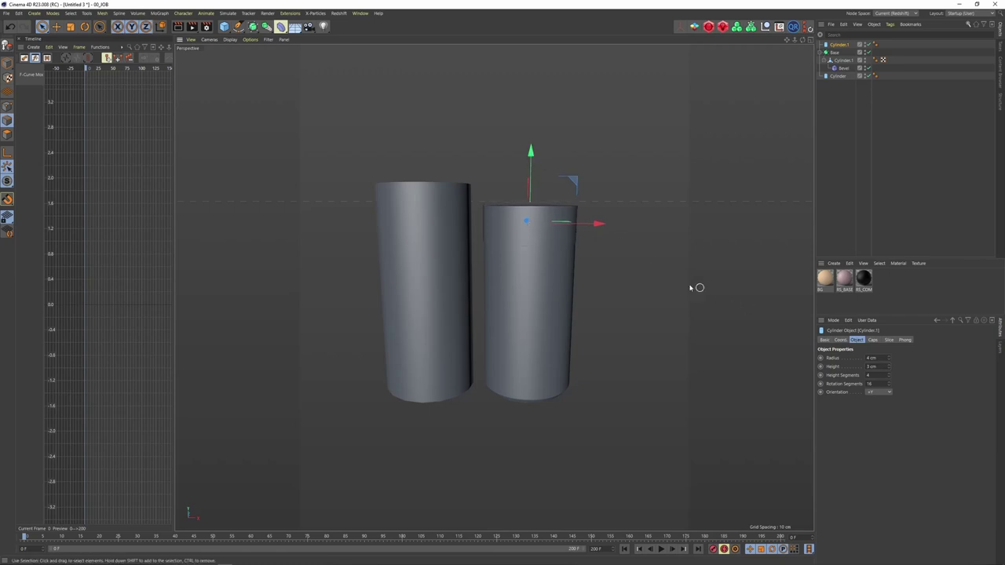
Step: Compare with the tumbler's product photo, then set the upper cylinder's height to 2.5 cm and lower it onto the base
{"action": "scroll", "coordinate": [523, 236], "scroll_direction": "up", "scroll_amount": 3}
{"action": "left_click_drag", "start_coordinate": [529, 218], "coordinate": [531, 213], "text": "alt"}
{"action": "key", "text": "alt+Tab"}
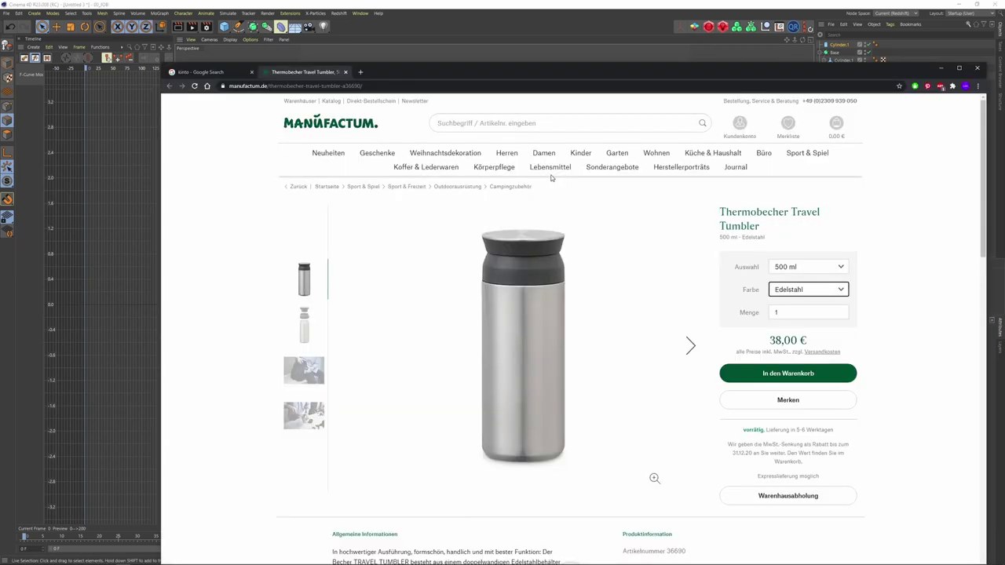
{"action": "key", "text": "alt+Tab"}
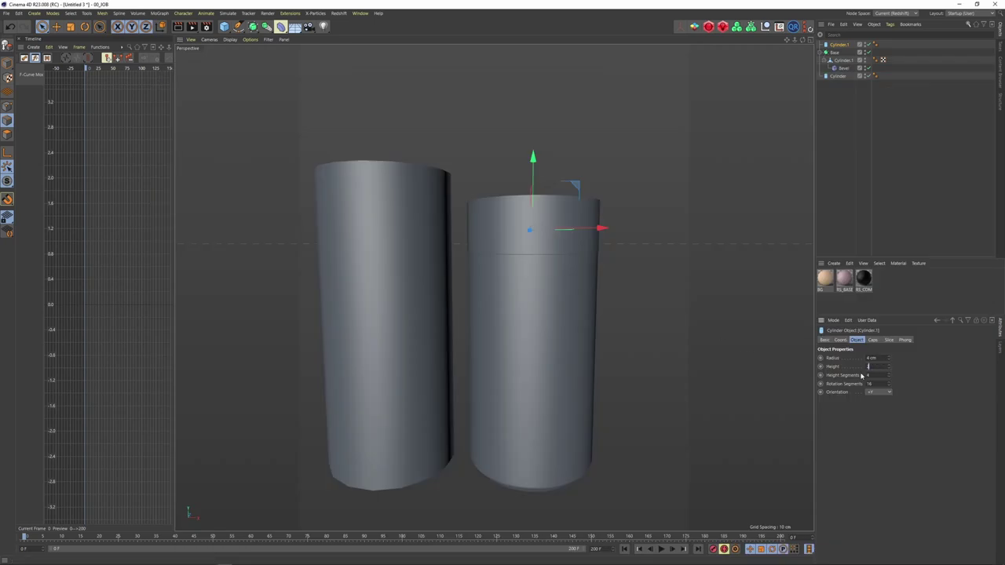
{"action": "key", "text": "Return"}
{"action": "left_click_drag", "start_coordinate": [541, 152], "coordinate": [546, 157]}
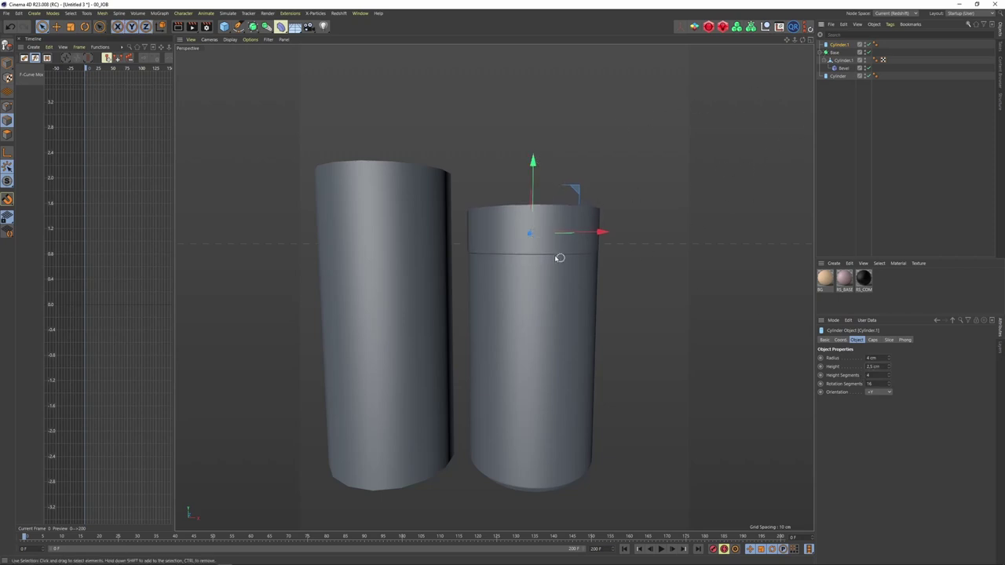
Step: Display the model with shaded wireframe lines and make the 2.5 cm high cylinder editable
{"action": "key", "text": "n"}
{"action": "key", "text": "b"}
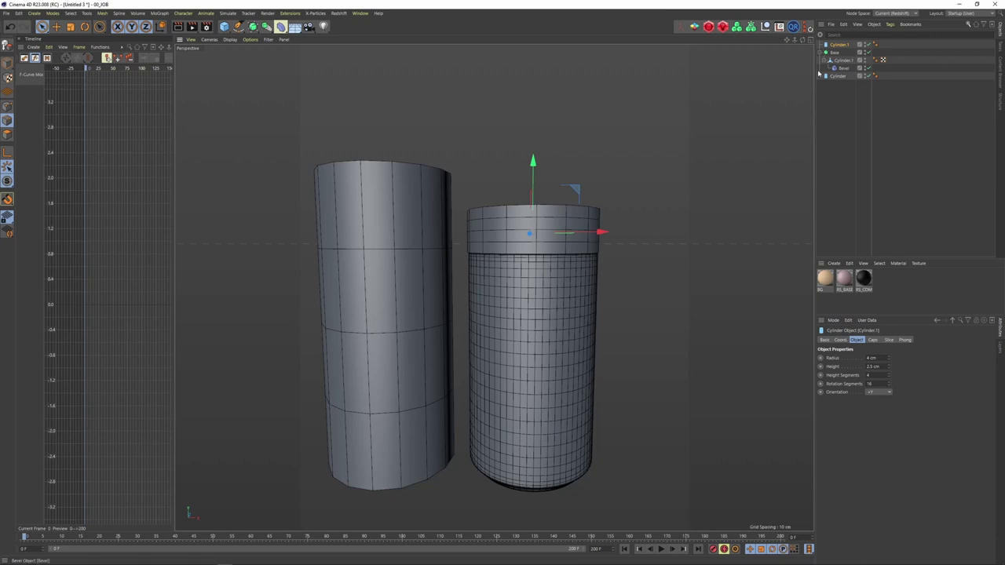
{"action": "left_click", "coordinate": [741, 159]}
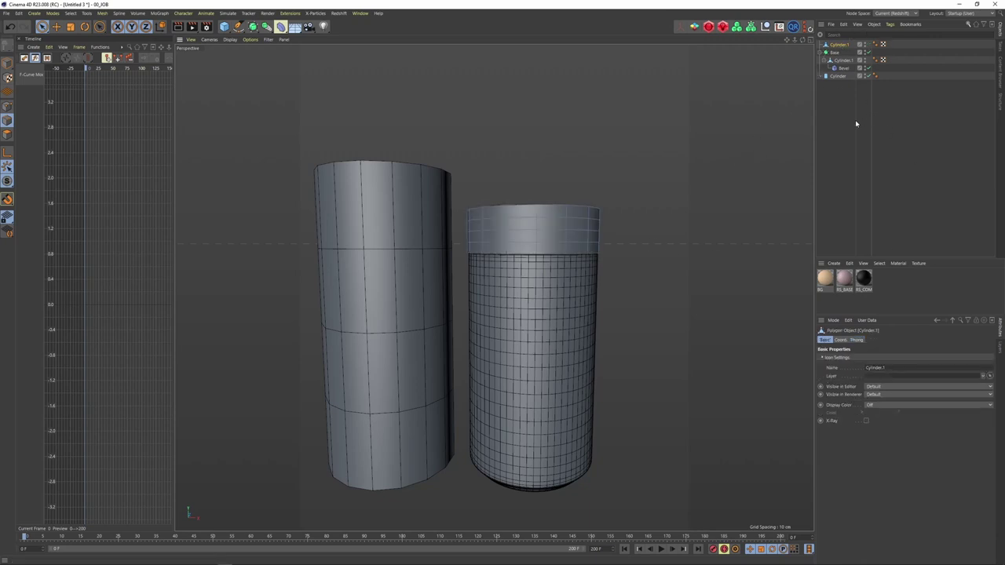
Step: Nest the upper cylinder under a new Subdivision Surface and give it a copy of Base's Bevel deformer
{"action": "key", "text": "shift+c"}
{"action": "type", "text": "b"}
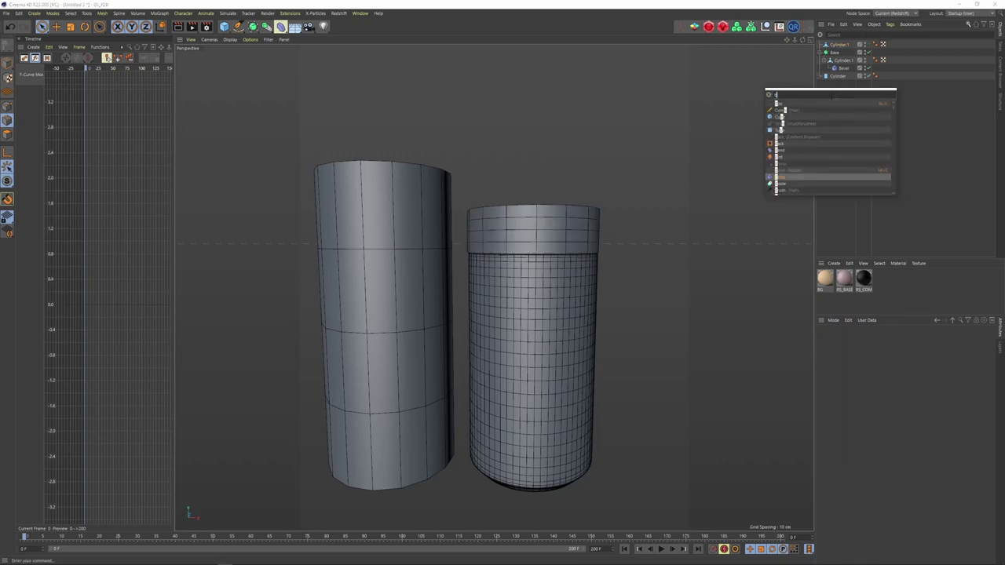
{"action": "key", "text": "BackSpace"}
{"action": "type", "text": "sub"}
{"action": "key", "text": "Return"}
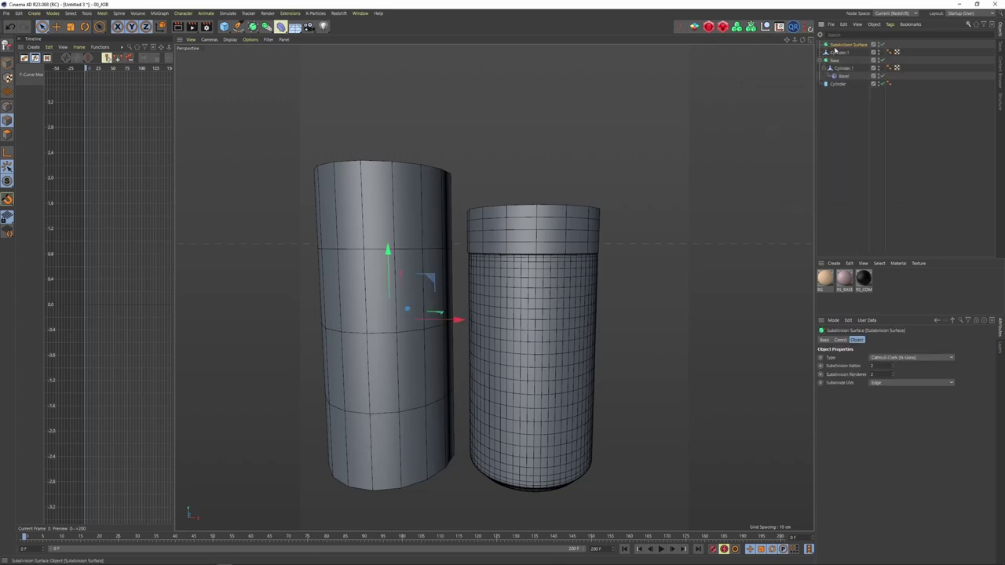
{"action": "left_click", "coordinate": [838, 52]}
{"action": "left_click_drag", "start_coordinate": [837, 50], "coordinate": [840, 46]}
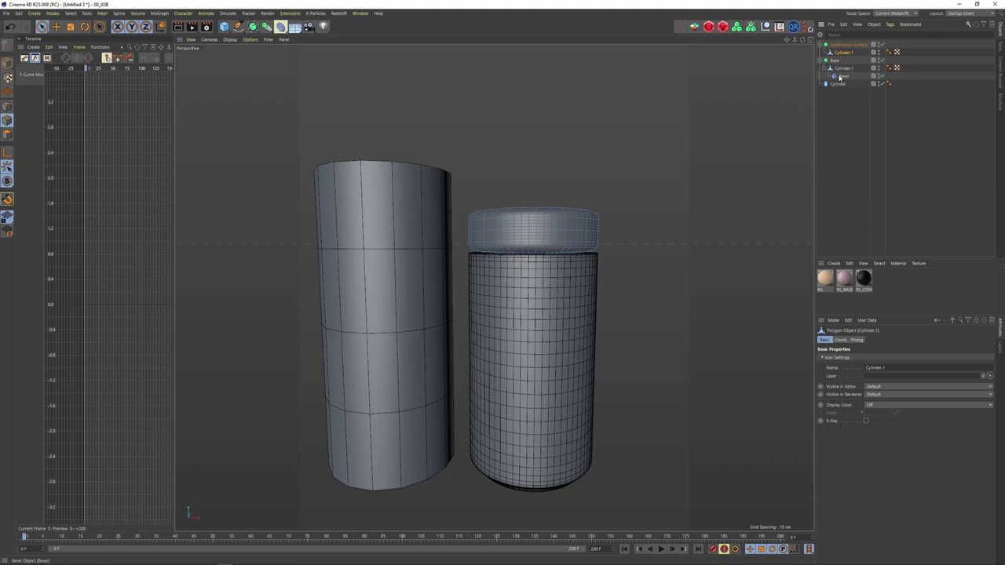
{"action": "left_click_drag", "start_coordinate": [843, 76], "coordinate": [845, 54]}
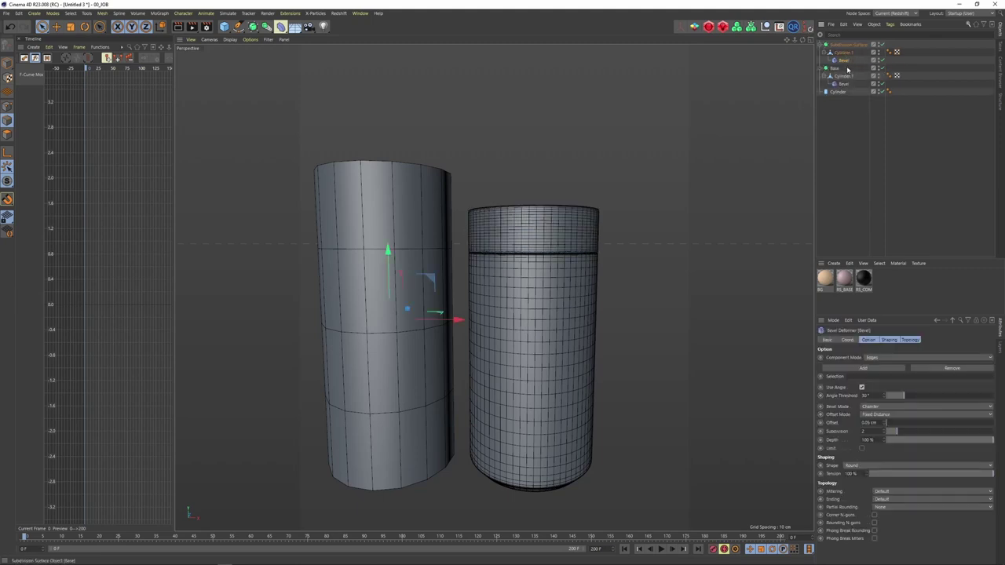
Step: Compare the subdivided upper ring with the product photo, turn off its subdivision and start Loop Selection on its edges
{"action": "scroll", "coordinate": [527, 244], "scroll_direction": "up", "scroll_amount": 5}
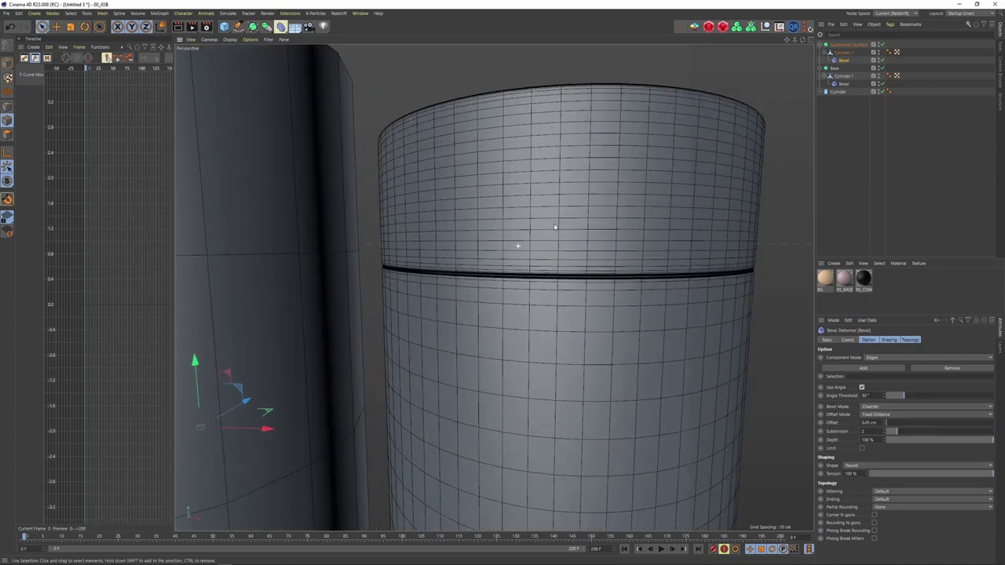
{"action": "scroll", "coordinate": [553, 226], "scroll_direction": "down", "scroll_amount": 3}
{"action": "left_click_drag", "start_coordinate": [551, 219], "coordinate": [561, 192], "text": "alt"}
{"action": "scroll", "coordinate": [541, 223], "scroll_direction": "down", "scroll_amount": 5}
{"action": "scroll", "coordinate": [540, 271], "scroll_direction": "up", "scroll_amount": 2}
{"action": "key", "text": "alt+Tab"}
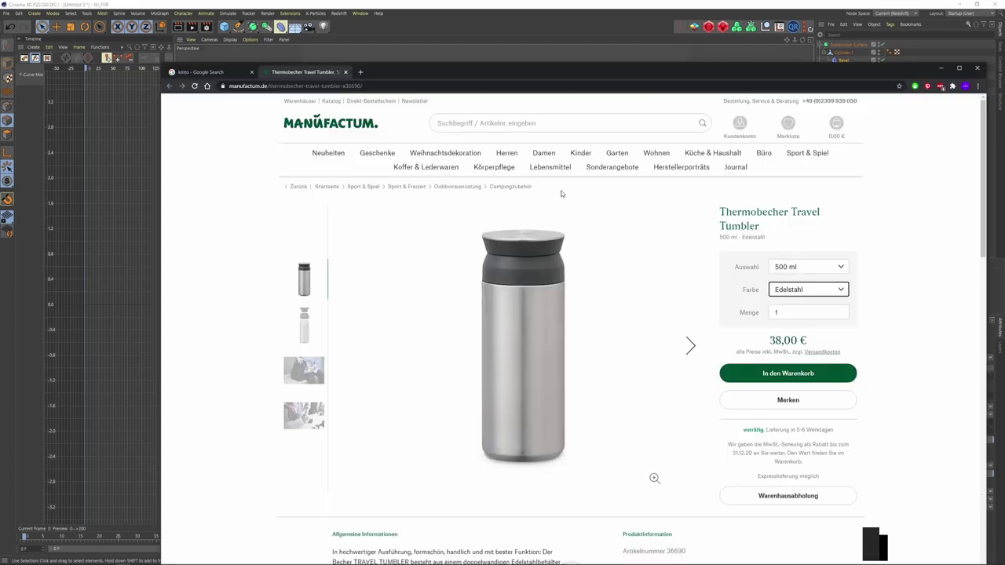
{"action": "key", "text": "alt+Tab"}
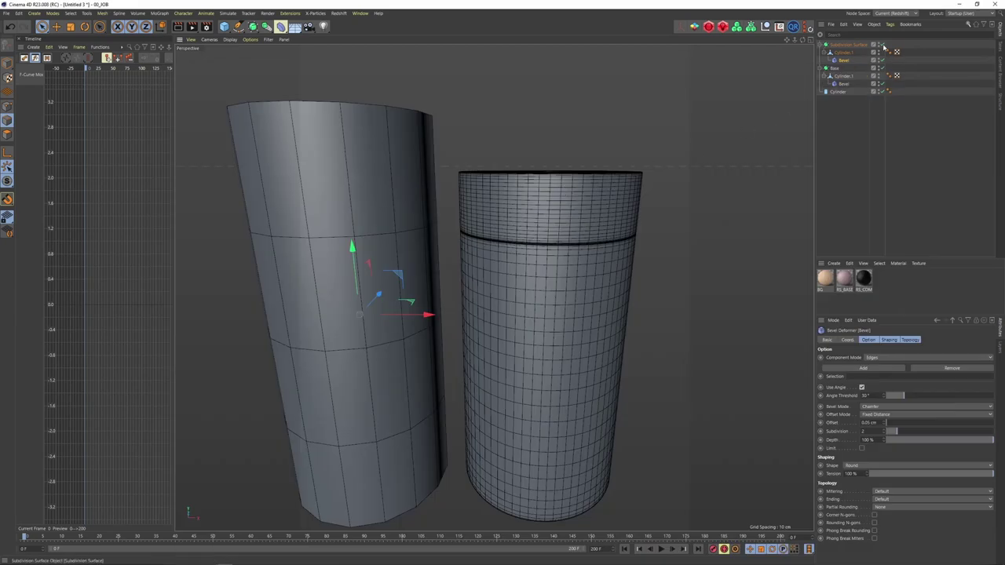
{"action": "left_click", "coordinate": [583, 227]}
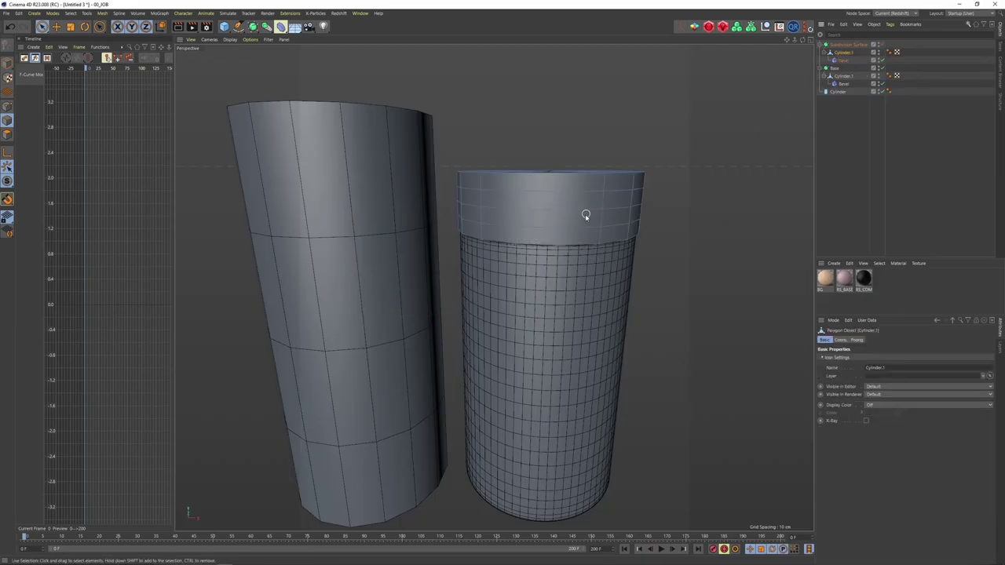
{"action": "key", "text": "u"}
{"action": "key", "text": "l"}
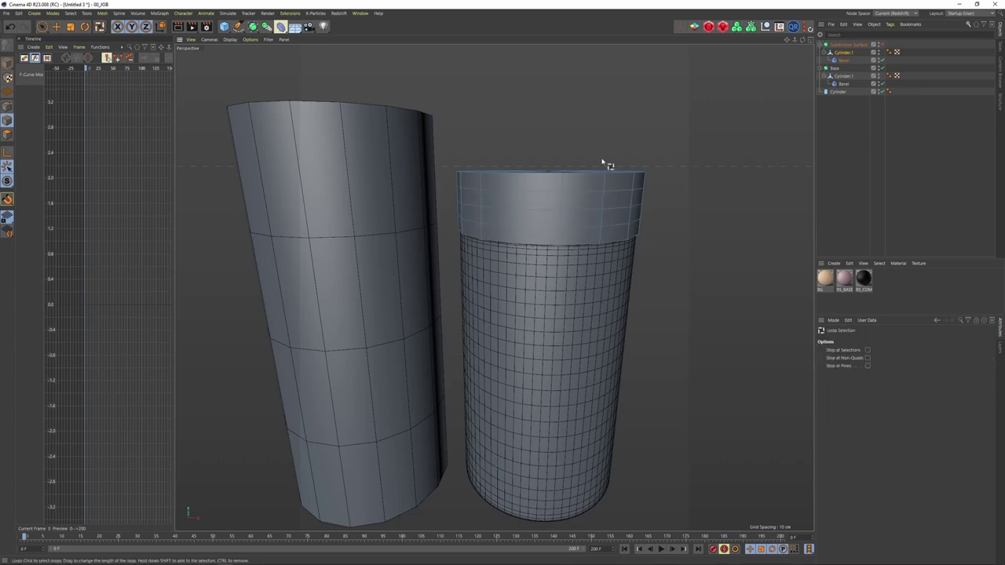
Step: Undo the Subdivision Surface, the copied Bevel and the conversion, back to the parametric 2.5 cm high cylinder
{"action": "key", "text": "ctrl+z"}
{"action": "key", "text": "ctrl+z"}
{"action": "key", "text": "ctrl+z"}
{"action": "key", "text": "ctrl+z"}
{"action": "key", "text": "ctrl+z"}
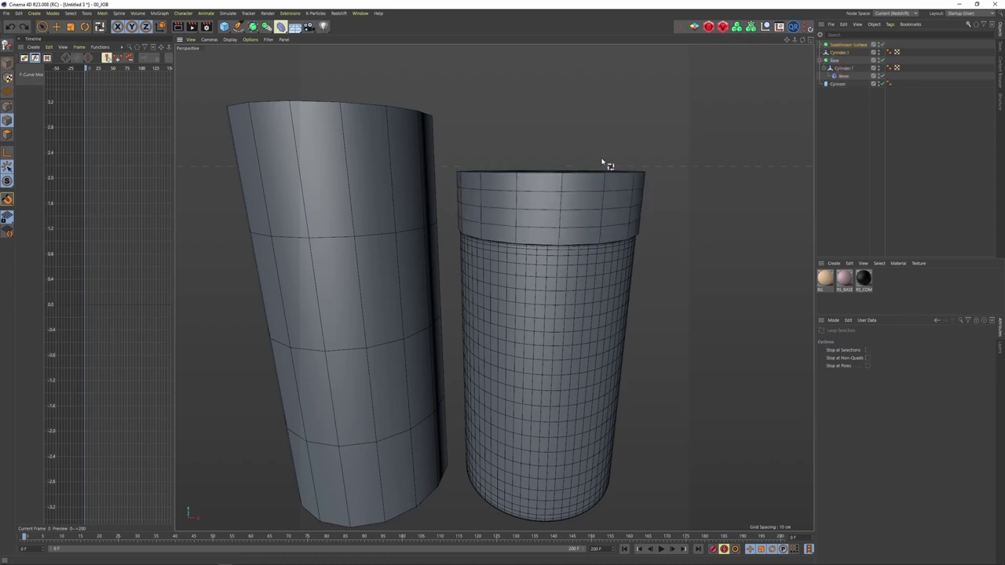
{"action": "key", "text": "ctrl+z"}
{"action": "key", "text": "ctrl+z"}
{"action": "key", "text": "ctrl+z"}
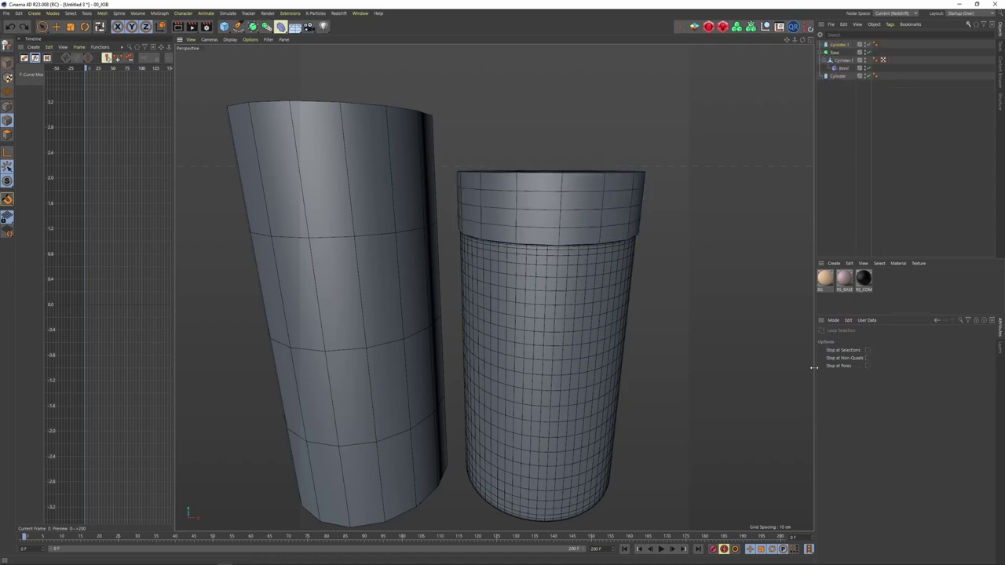
Step: Reduce the upper cylinder to 2 height segments, checking the product photo, and make it editable
{"action": "left_click", "coordinate": [845, 45]}
{"action": "scroll", "coordinate": [872, 374], "scroll_direction": "down", "scroll_amount": 2}
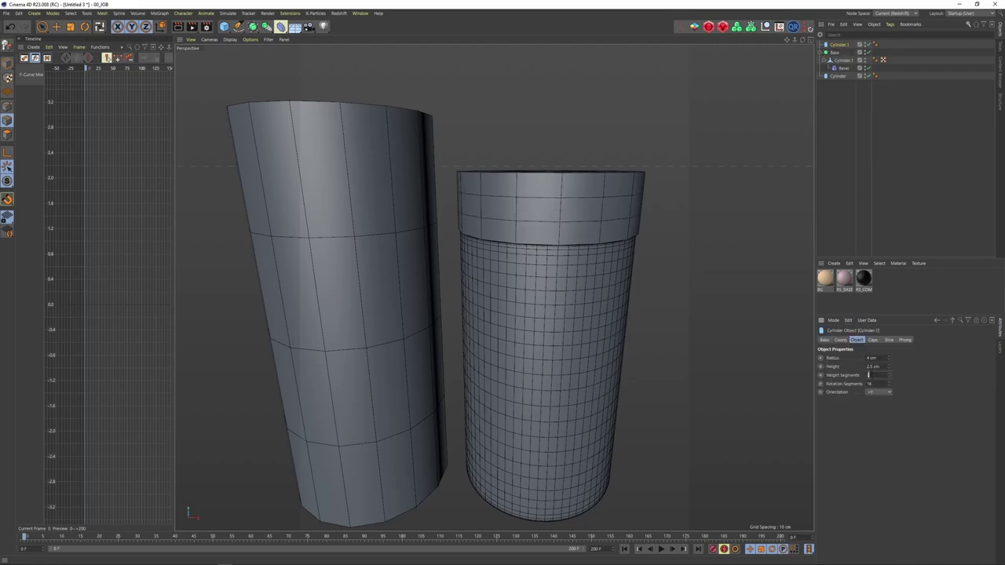
{"action": "key", "text": "alt+Tab"}
{"action": "key", "text": "alt+Tab"}
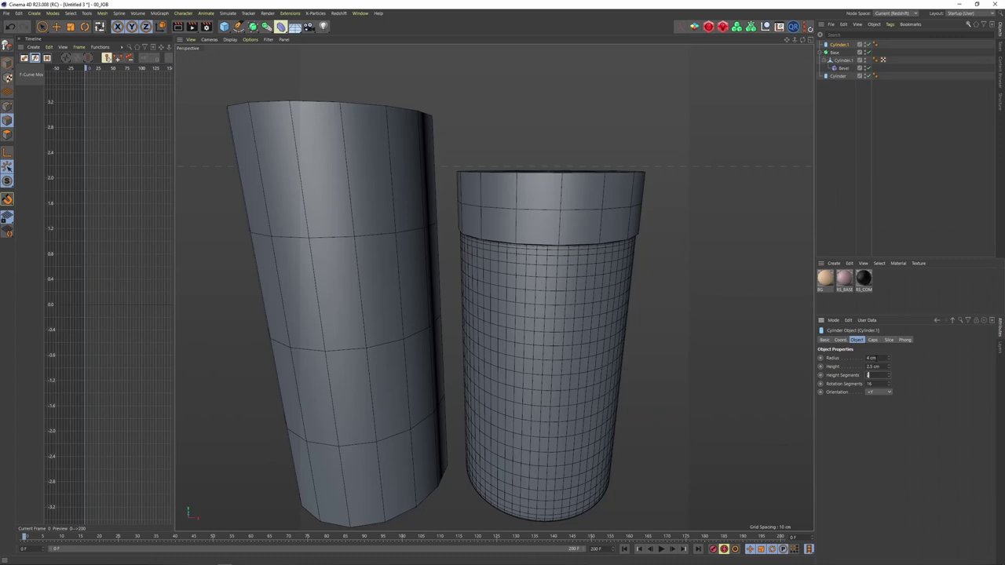
Step: Duplicate Base above the original and replace the copy's mesh with the upper cylinder, keeping the Bevel deformer beneath it
{"action": "left_click", "coordinate": [830, 53]}
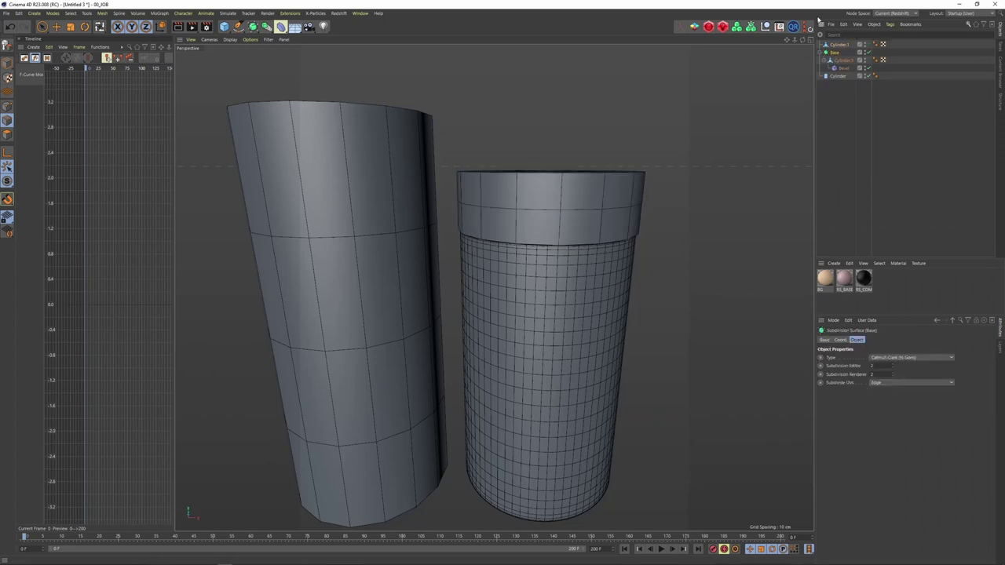
{"action": "key", "text": "ctrl+c"}
{"action": "key", "text": "ctrl+v"}
{"action": "mouse_move", "coordinate": [835, 69]}
{"action": "left_mouse_down"}
{"action": "mouse_move", "coordinate": [836, 47]}
{"action": "mouse_move", "coordinate": [843, 54]}
{"action": "left_mouse_up"}
{"action": "left_click", "coordinate": [841, 67]}
{"action": "key", "text": "Delete"}
{"action": "left_click", "coordinate": [834, 47]}
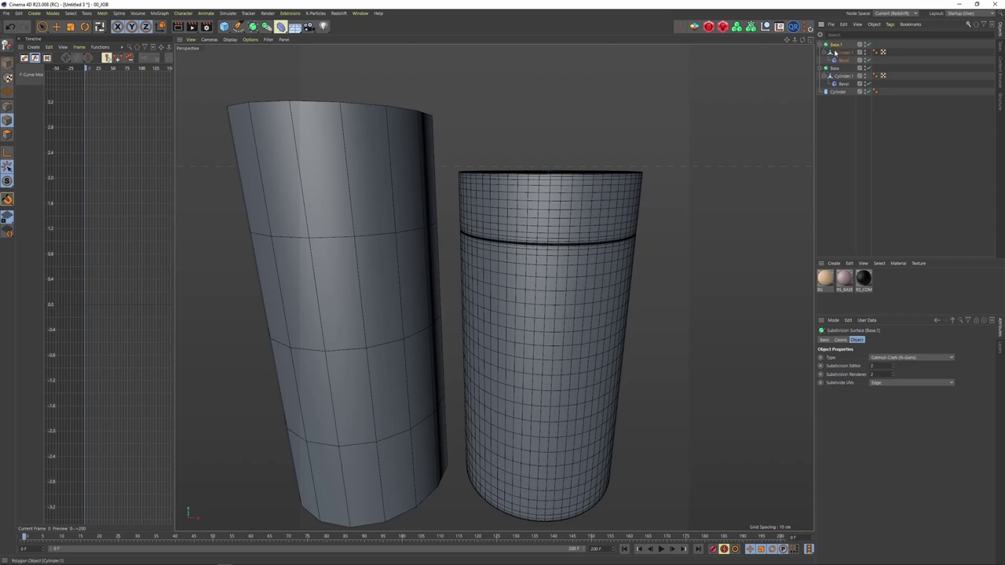
Step: Turn off the Base.1 subdivision, select the upper cylinder's top edge loop and scale it inward to taper the rim
{"action": "mouse_move", "coordinate": [583, 215]}
{"action": "left_mouse_down", "text": "alt"}
{"action": "mouse_move", "coordinate": [585, 236]}
{"action": "mouse_move", "coordinate": [577, 201]}
{"action": "left_mouse_up", "text": "alt"}
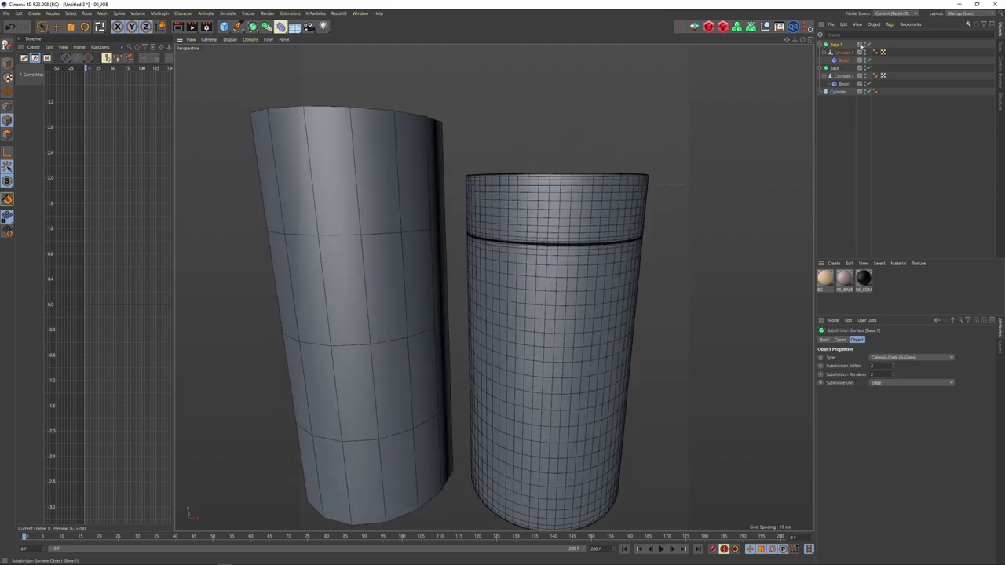
{"action": "left_click", "coordinate": [868, 45]}
{"action": "left_click", "coordinate": [844, 53]}
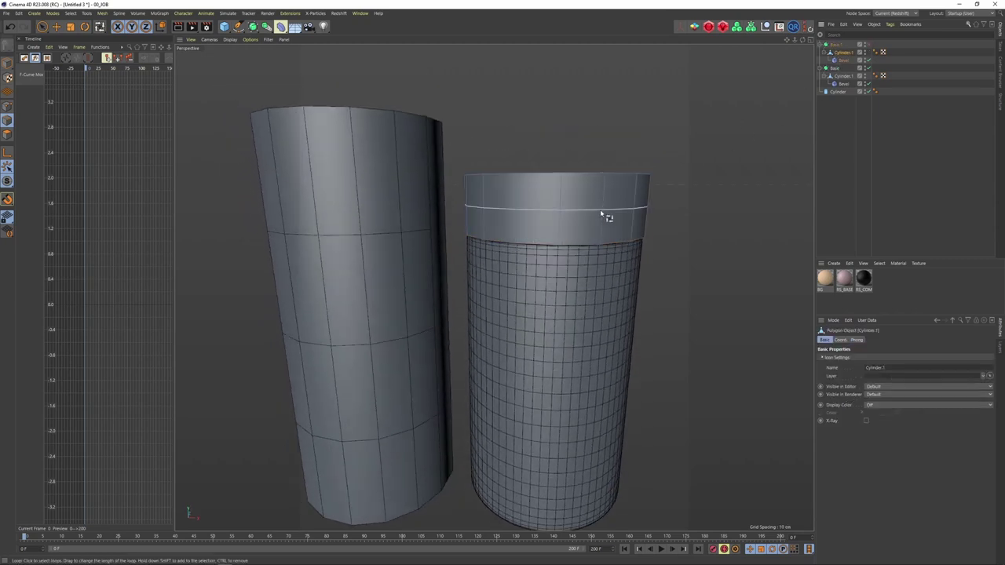
{"action": "key", "text": "u"}
{"action": "key", "text": "l"}
{"action": "left_click", "coordinate": [603, 171]}
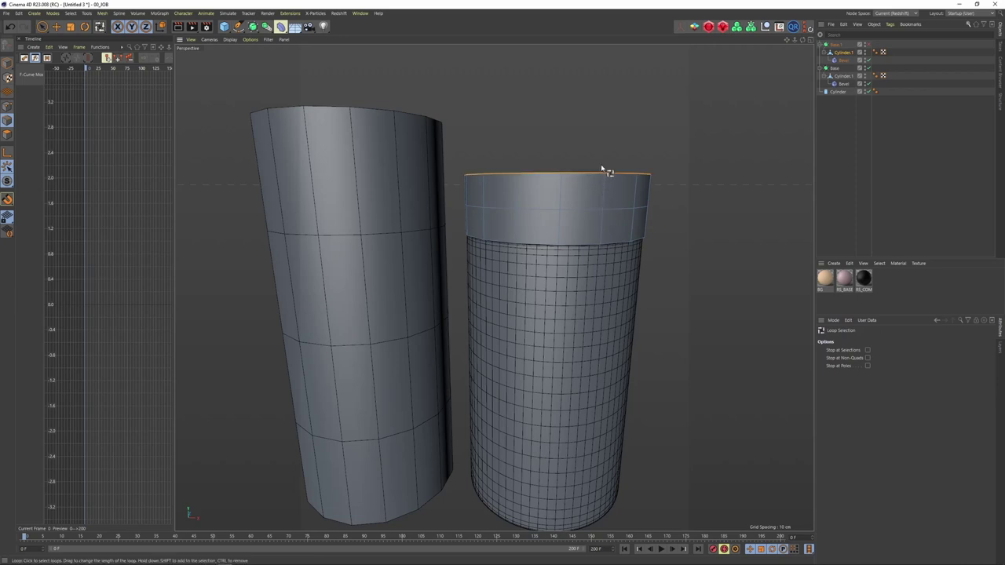
{"action": "key", "text": "t"}
{"action": "left_click_drag", "start_coordinate": [633, 141], "coordinate": [622, 59]}
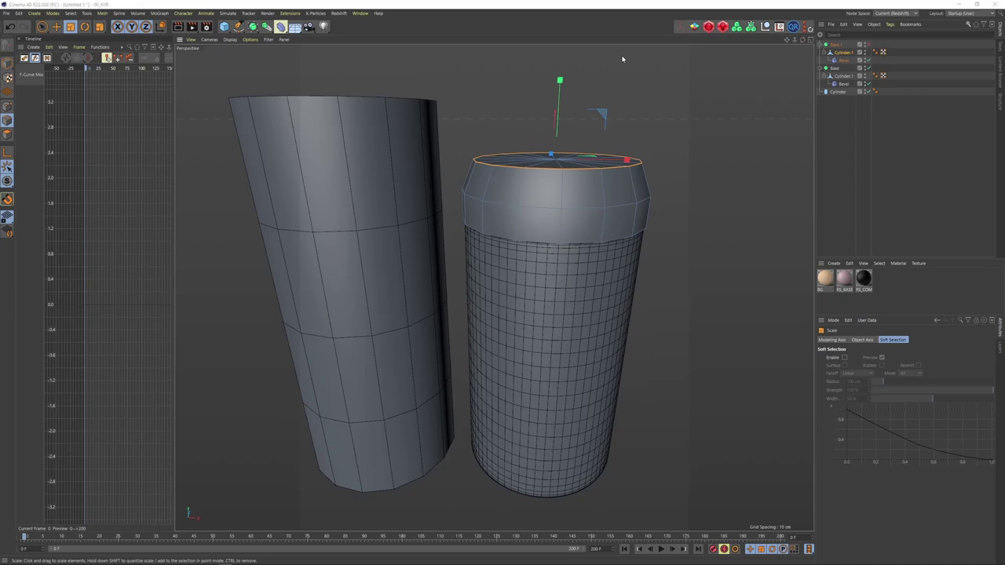
Step: Compare with the product photo and move the upper cylinder's middle edge loop slightly upward
{"action": "key", "text": "alt+Tab"}
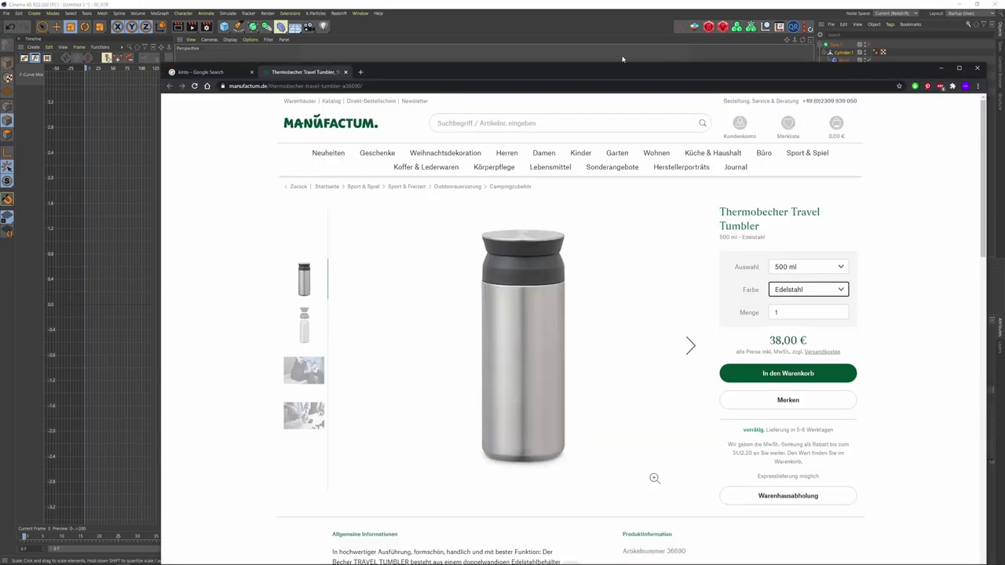
{"action": "key", "text": "alt+Tab"}
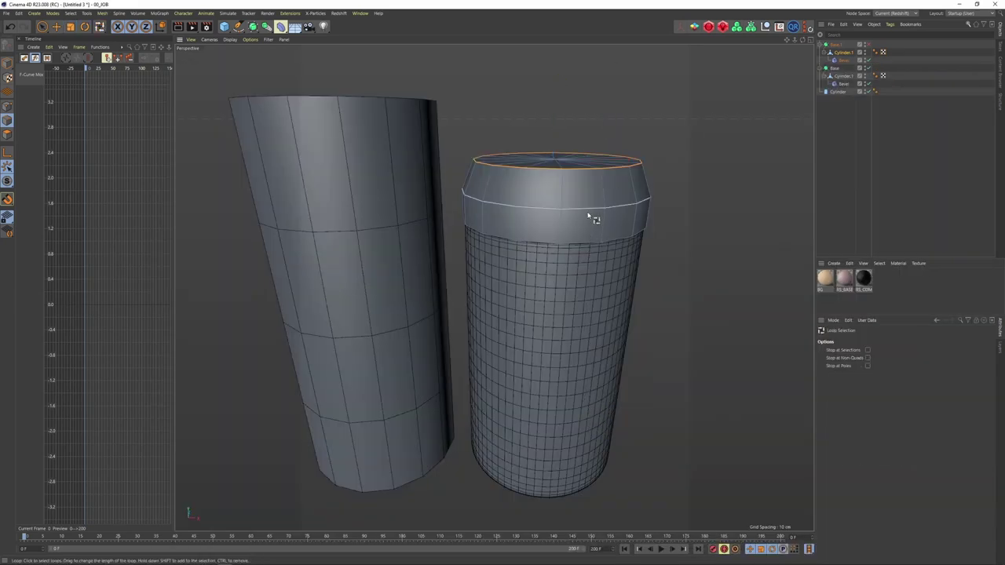
{"action": "left_click", "coordinate": [584, 207]}
{"action": "key", "text": "9"}
{"action": "left_click_drag", "start_coordinate": [557, 117], "coordinate": [558, 112]}
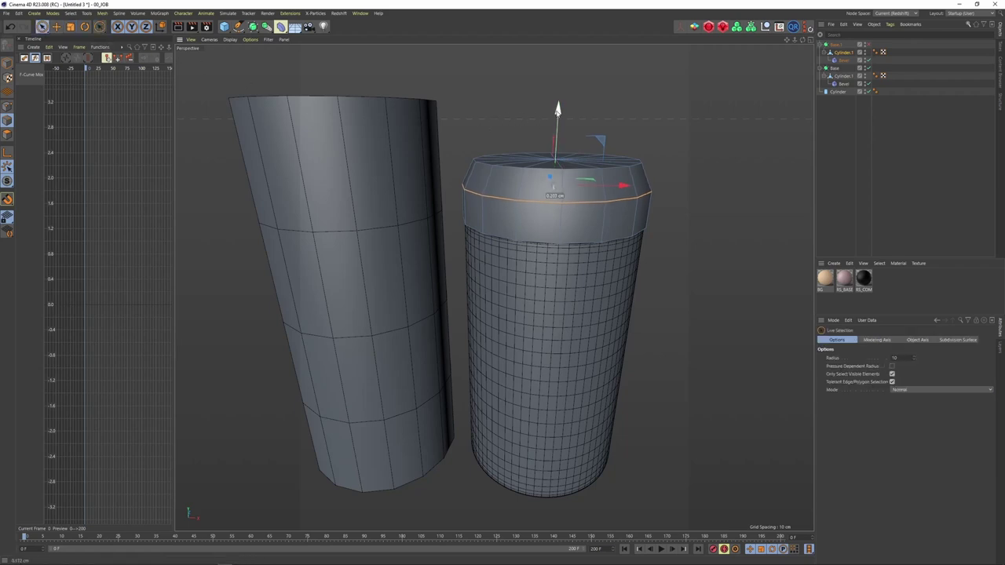
Step: Turn on the Base.1 subdivision and inspect the smoothed upper ring from the side and above
{"action": "left_click", "coordinate": [868, 45]}
{"action": "left_click", "coordinate": [880, 168]}
{"action": "mouse_move", "coordinate": [602, 174]}
{"action": "left_mouse_down", "text": "alt"}
{"action": "mouse_move", "coordinate": [605, 161]}
{"action": "mouse_move", "coordinate": [601, 185]}
{"action": "left_mouse_up", "text": "alt"}
{"action": "right_click_drag", "start_coordinate": [594, 182], "coordinate": [598, 182], "text": "alt"}
{"action": "left_click_drag", "start_coordinate": [596, 183], "coordinate": [583, 208], "text": "alt"}
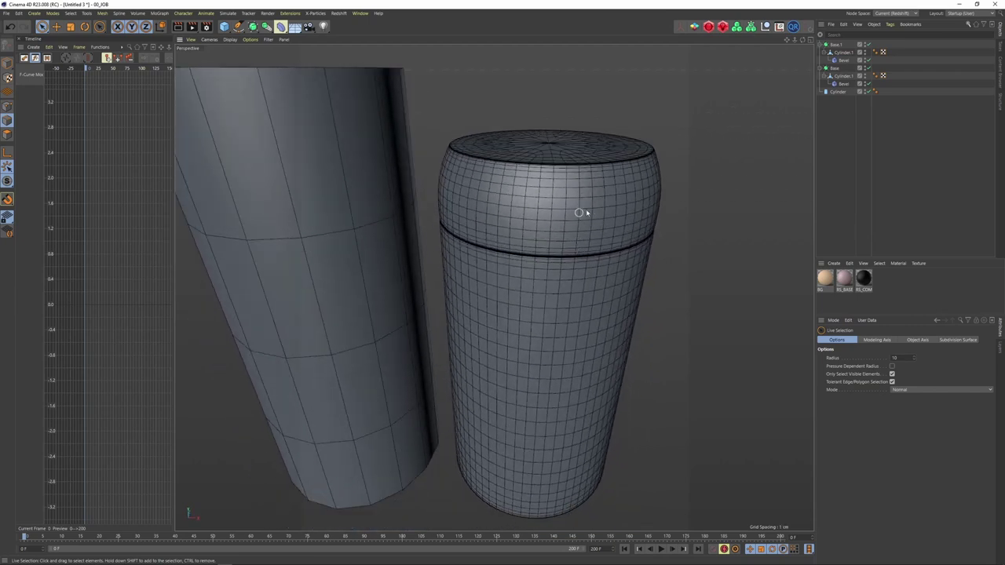
Step: Turn off Base.1 and set its Bevel deformer's angle threshold to 23° and offset to 0.04 cm
{"action": "left_click", "coordinate": [867, 45]}
{"action": "left_click", "coordinate": [843, 59]}
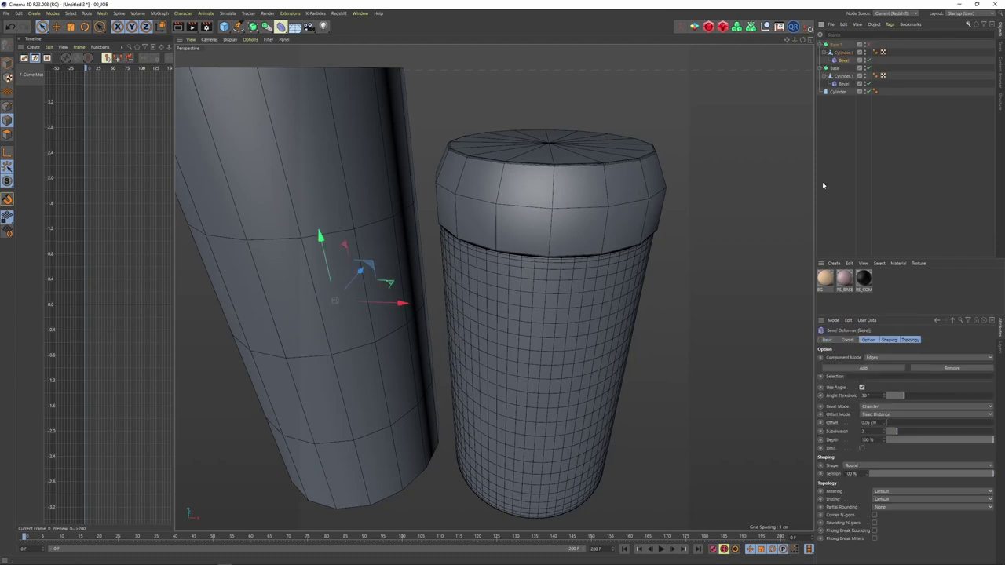
{"action": "type", "text": "20"}
{"action": "key", "text": "Return"}
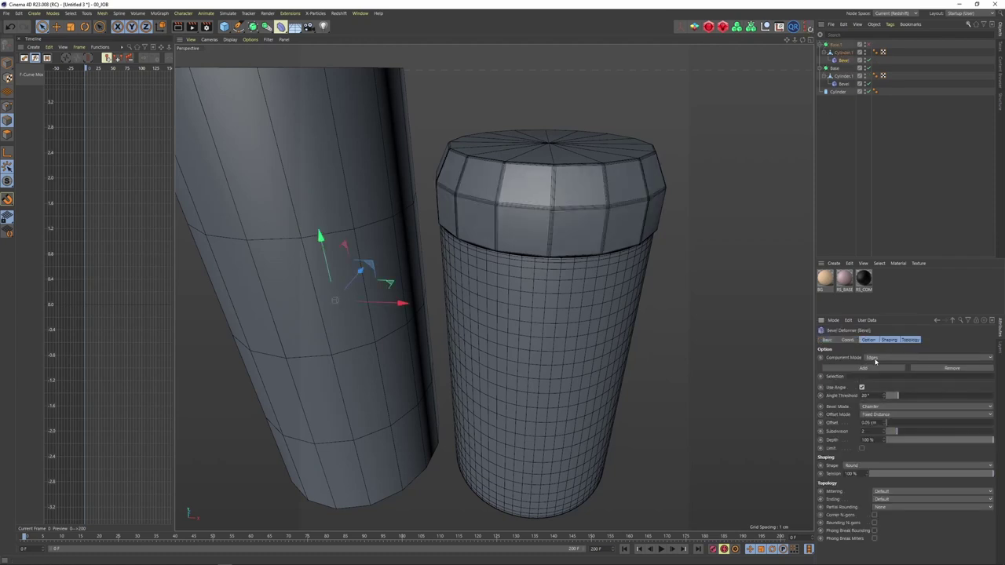
{"action": "key", "text": "Up"}
{"action": "key", "text": "Up"}
{"action": "key", "text": "Up"}
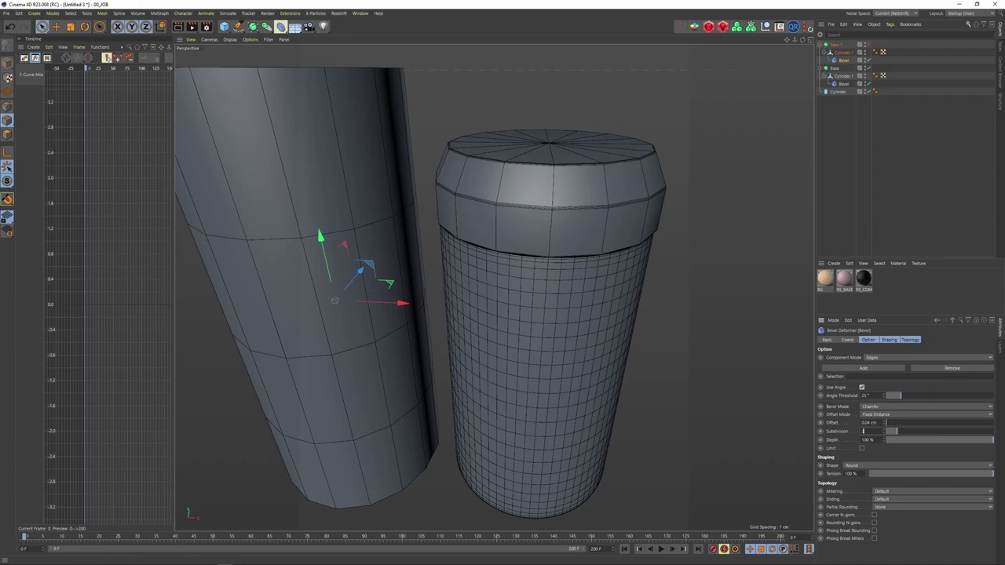
Step: Turn Base.1 back on and check the beveled ring against the product photo, saving the project as 17_KINTO.c4d
{"action": "scroll", "coordinate": [870, 432], "scroll_direction": "down", "scroll_amount": 1}
{"action": "left_click", "coordinate": [868, 45]}
{"action": "left_click", "coordinate": [892, 157]}
{"action": "left_click_drag", "start_coordinate": [583, 191], "coordinate": [583, 177], "text": "alt"}
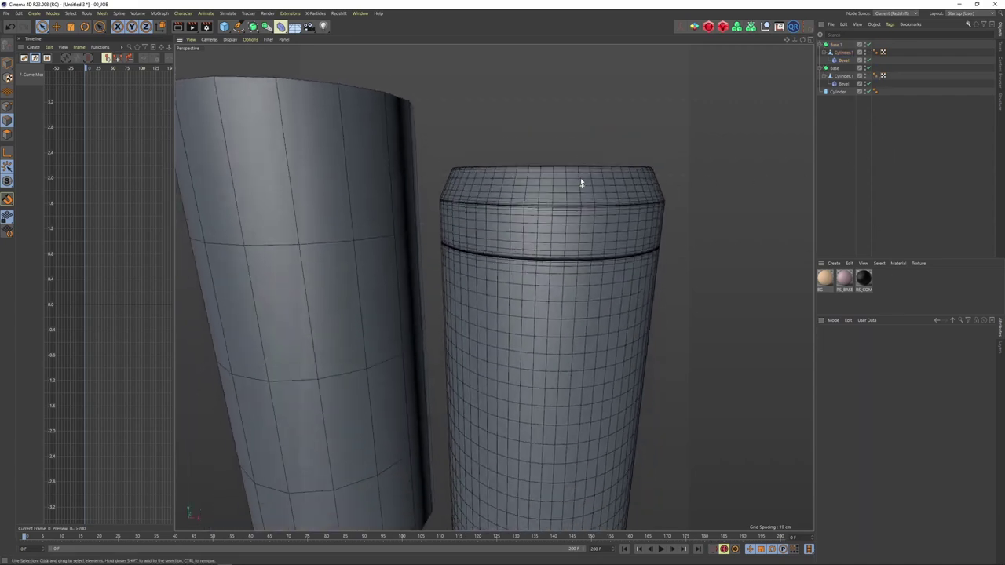
{"action": "right_click_drag", "start_coordinate": [567, 192], "coordinate": [602, 177], "text": "alt"}
{"action": "left_click_drag", "start_coordinate": [590, 194], "coordinate": [595, 159], "text": "alt"}
{"action": "scroll", "coordinate": [577, 183], "scroll_direction": "down", "scroll_amount": 5}
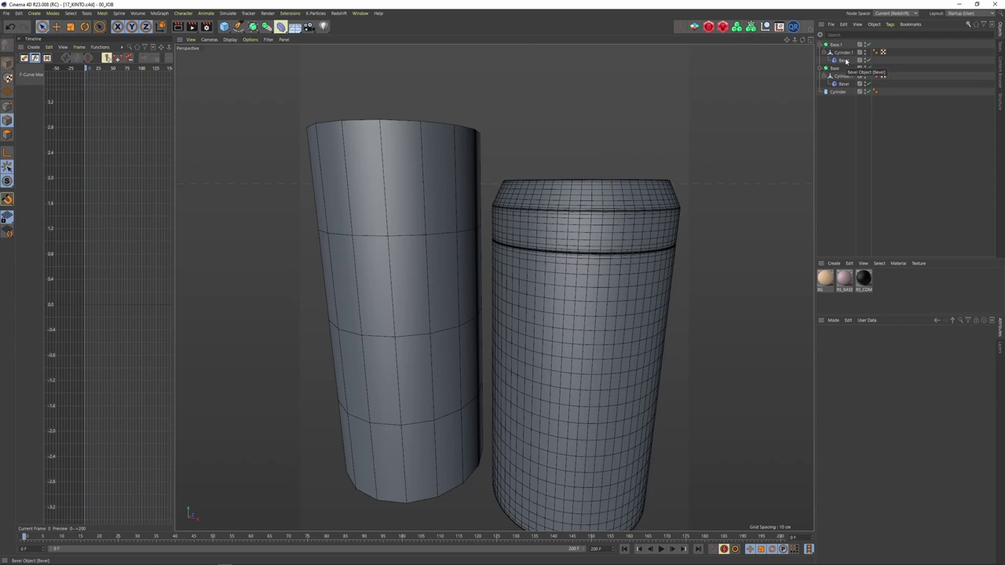
{"action": "key", "text": "alt+Tab"}
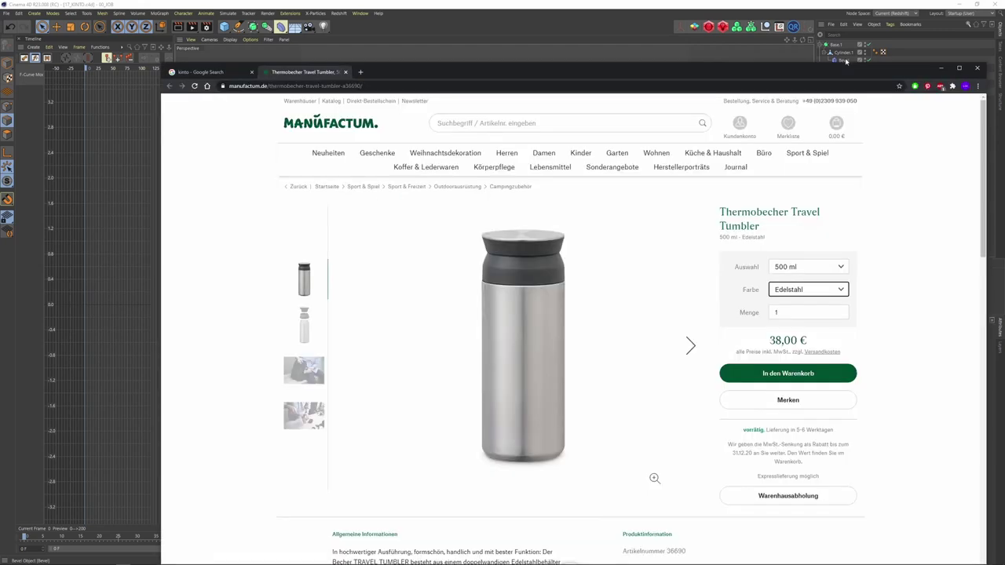
{"action": "left_click", "coordinate": [846, 61]}
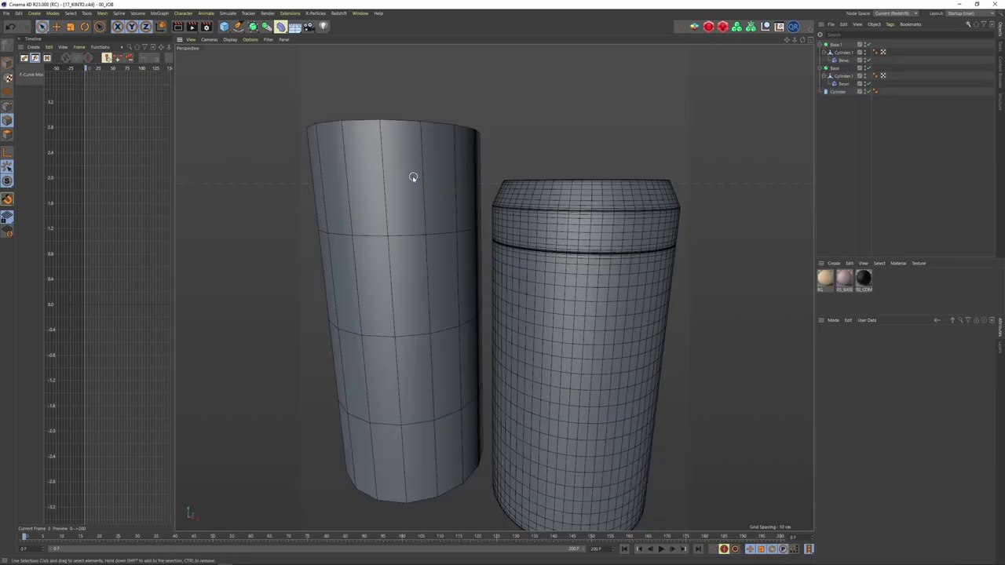
Step: Rename the Base.1 subdivision to TOP and collapse its hierarchy
{"action": "left_click", "coordinate": [833, 69]}
{"action": "left_click", "coordinate": [820, 45]}
{"action": "double_click", "coordinate": [832, 46]}
Step: Duplicate the plain reference cylinder and align the copy with the cylinder inside the TOP subdivision
{"action": "left_click", "coordinate": [840, 76]}
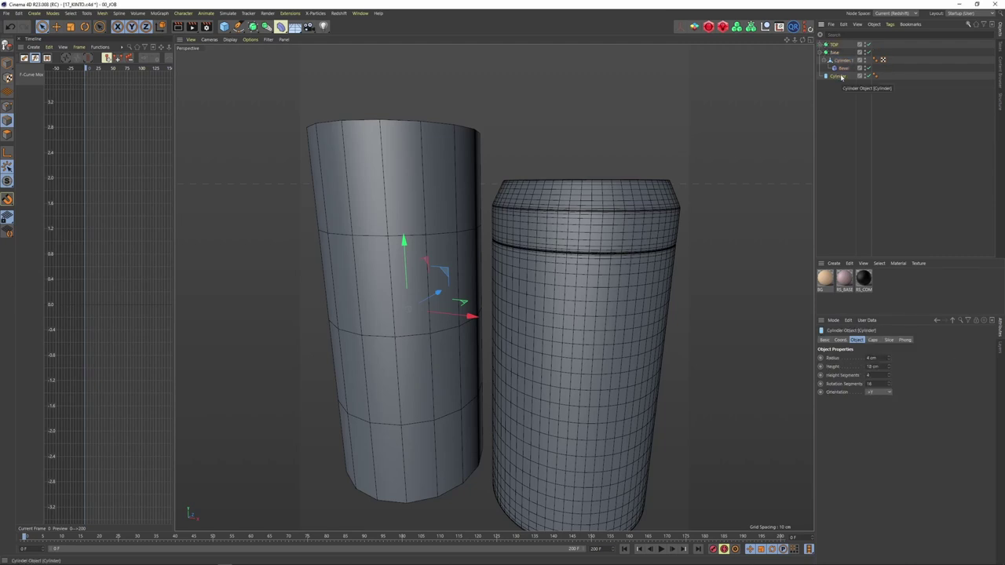
{"action": "key", "text": "ctrl+c"}
{"action": "key", "text": "ctrl+v"}
{"action": "left_click", "coordinate": [820, 53]}
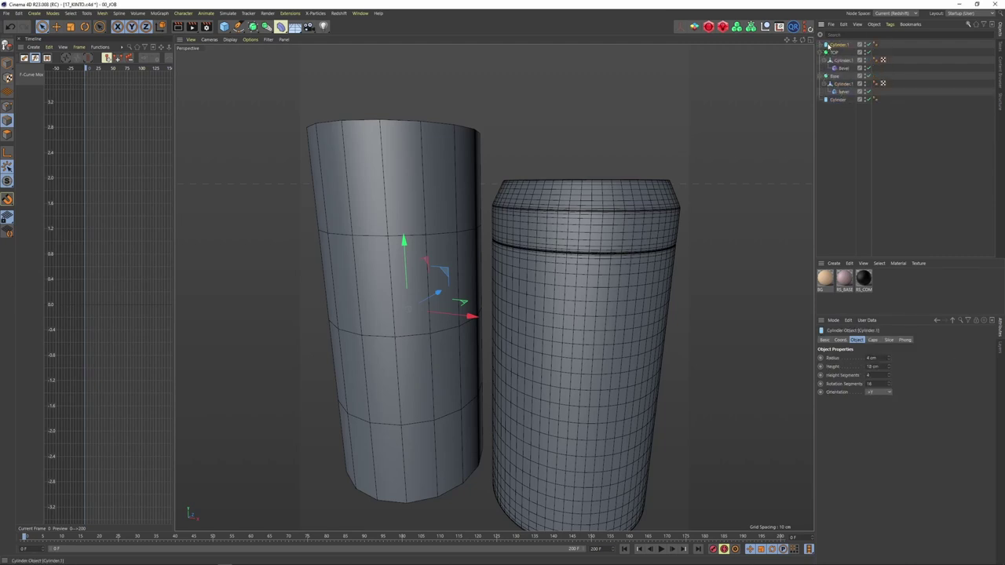
{"action": "left_click_drag", "start_coordinate": [837, 61], "coordinate": [838, 46]}
{"action": "left_click", "coordinate": [807, 28]}
{"action": "left_click", "coordinate": [822, 53]}
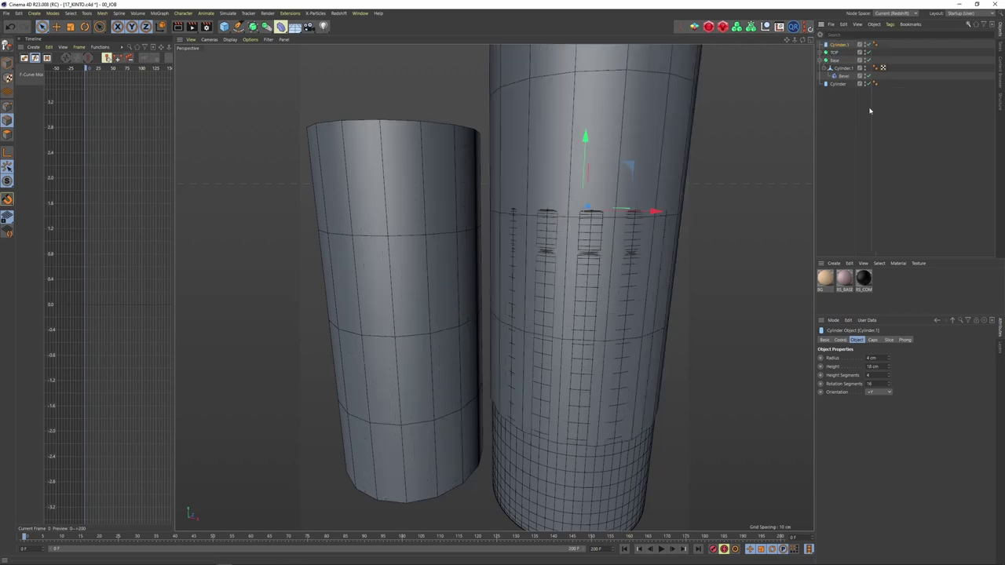
Step: Set the copied cylinder's height to 2 cm and raise it above the TOP ring, comparing with the product photo
{"action": "key", "text": "Return"}
{"action": "left_click_drag", "start_coordinate": [585, 136], "coordinate": [588, 79]}
{"action": "key", "text": "alt+Tab"}
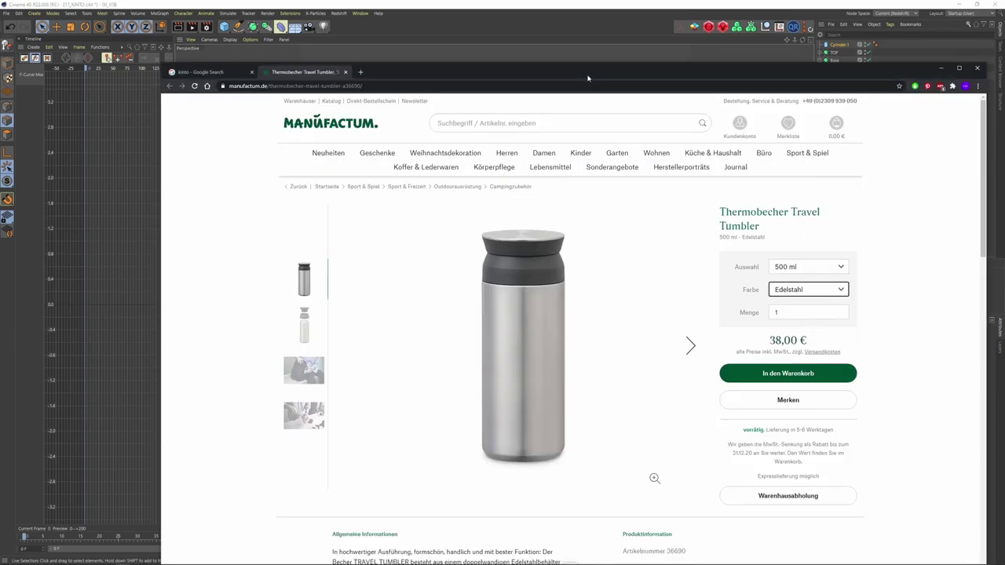
{"action": "key", "text": "alt+Tab"}
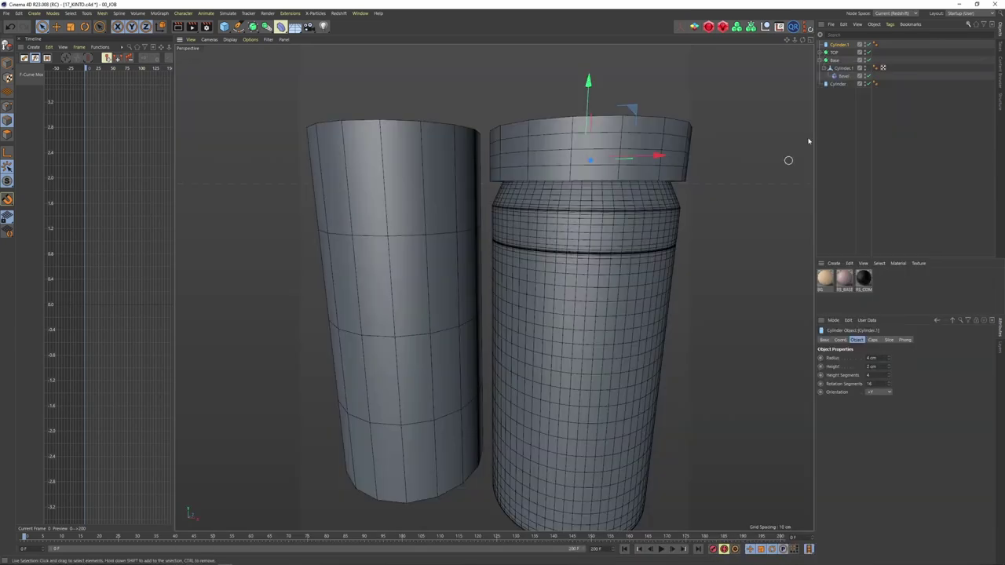
Step: Duplicate the TOP subdivision and replace its old polygon cylinder with the new lid cylinder, keeping the Bevel deformer under it
{"action": "left_click", "coordinate": [834, 52]}
{"action": "key", "text": "ctrl+v"}
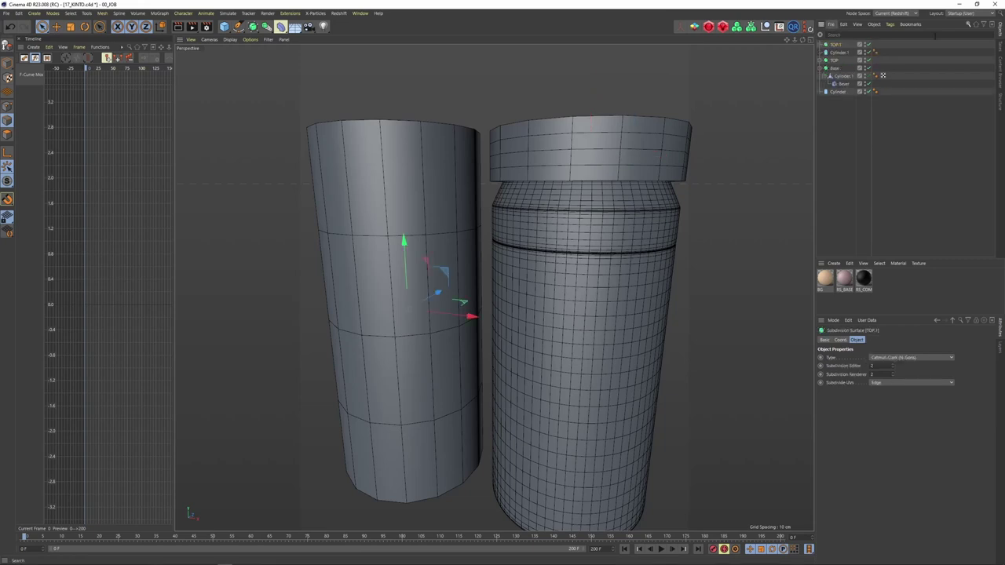
{"action": "left_click", "coordinate": [821, 45]}
{"action": "mouse_move", "coordinate": [834, 63]}
{"action": "left_mouse_down"}
{"action": "mouse_move", "coordinate": [835, 47]}
{"action": "mouse_move", "coordinate": [843, 53]}
{"action": "left_mouse_up"}
{"action": "left_click", "coordinate": [839, 68]}
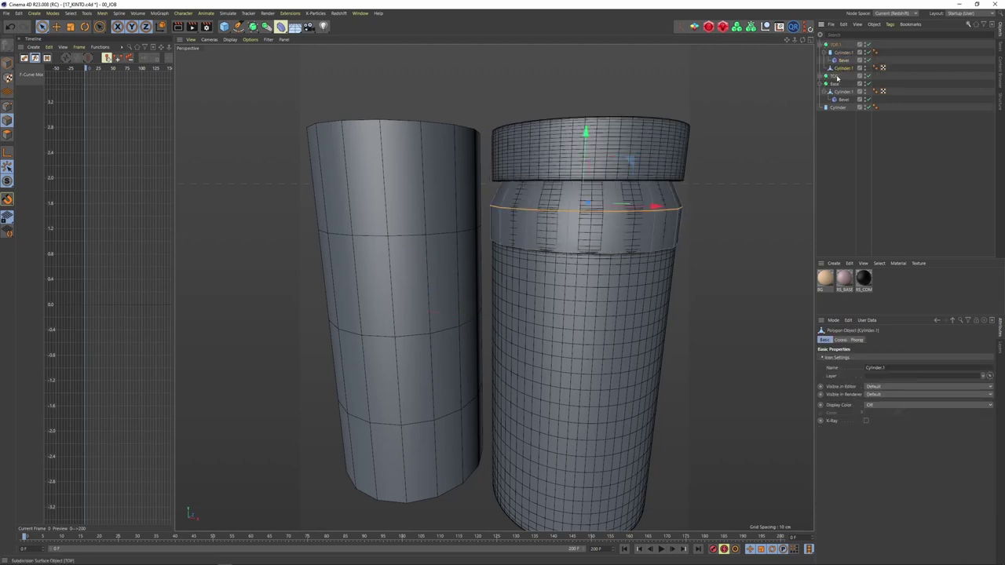
{"action": "key", "text": "Delete"}
{"action": "mouse_move", "coordinate": [596, 139]}
{"action": "left_mouse_down", "text": "alt"}
{"action": "mouse_move", "coordinate": [597, 161]}
{"action": "mouse_move", "coordinate": [597, 145]}
{"action": "left_mouse_up", "text": "alt"}
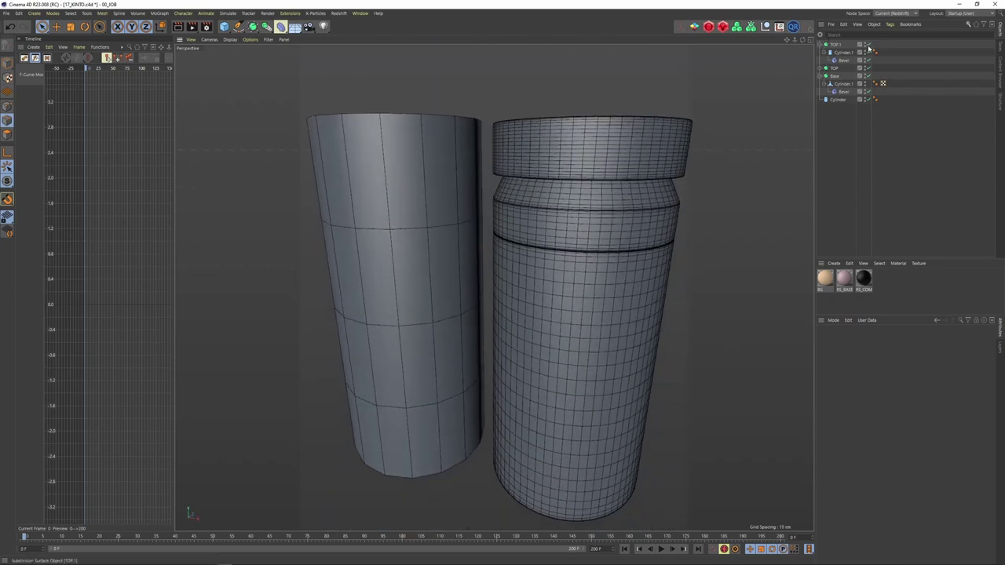
Step: Check the lid in the product photo, turn off the TOP.1 subdivision and set the lid cylinder's height segments to 1
{"action": "key", "text": "alt+Tab"}
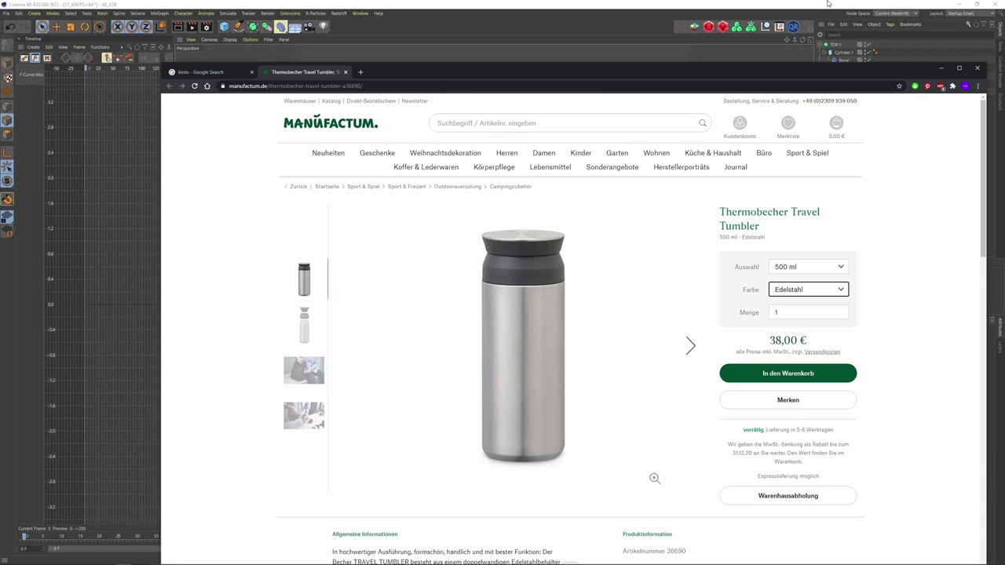
{"action": "key", "text": "alt+Tab"}
{"action": "left_click", "coordinate": [846, 52]}
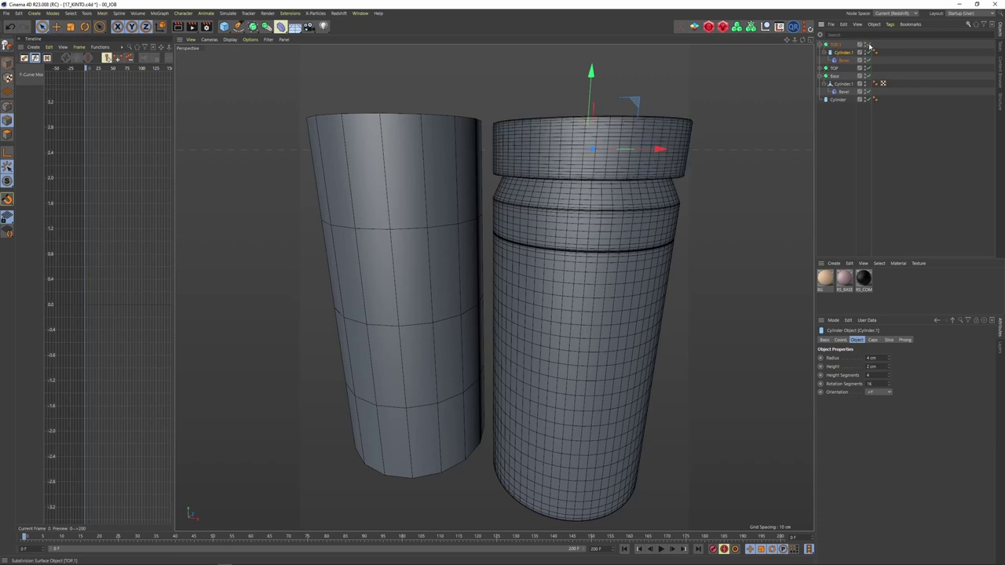
{"action": "left_click", "coordinate": [866, 44]}
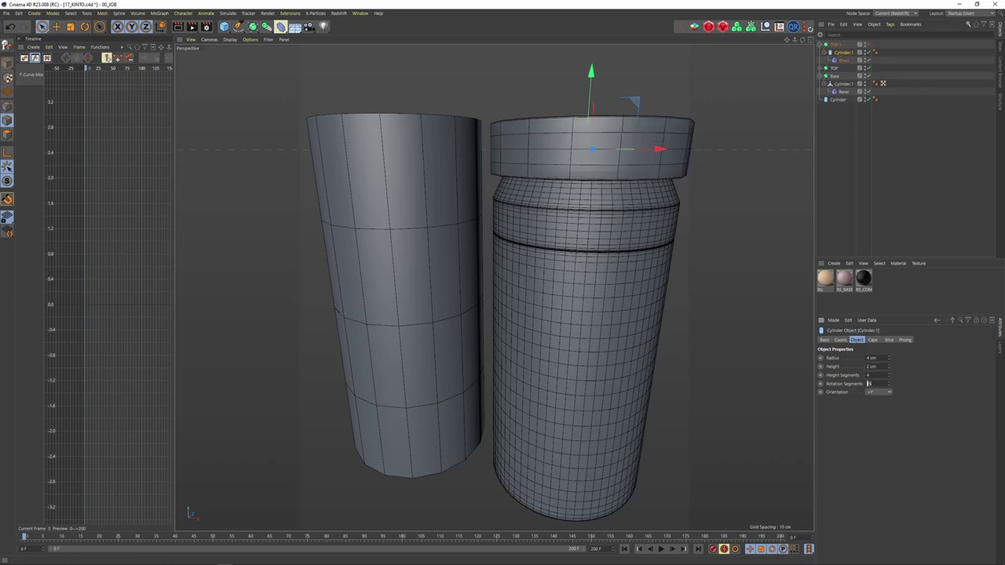
{"action": "type", "text": "1"}
{"action": "key", "text": "Return"}
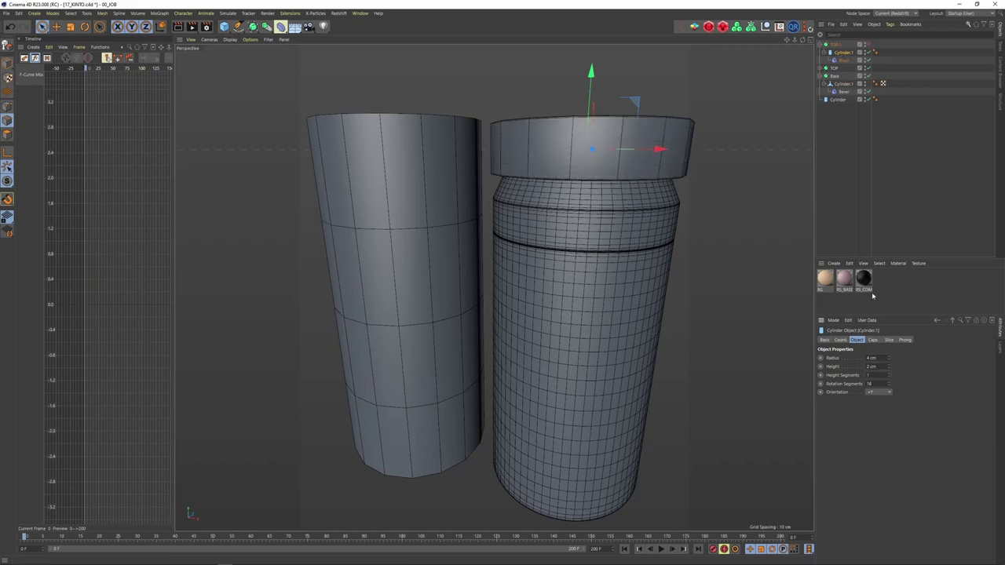
{"action": "key", "text": "c"}
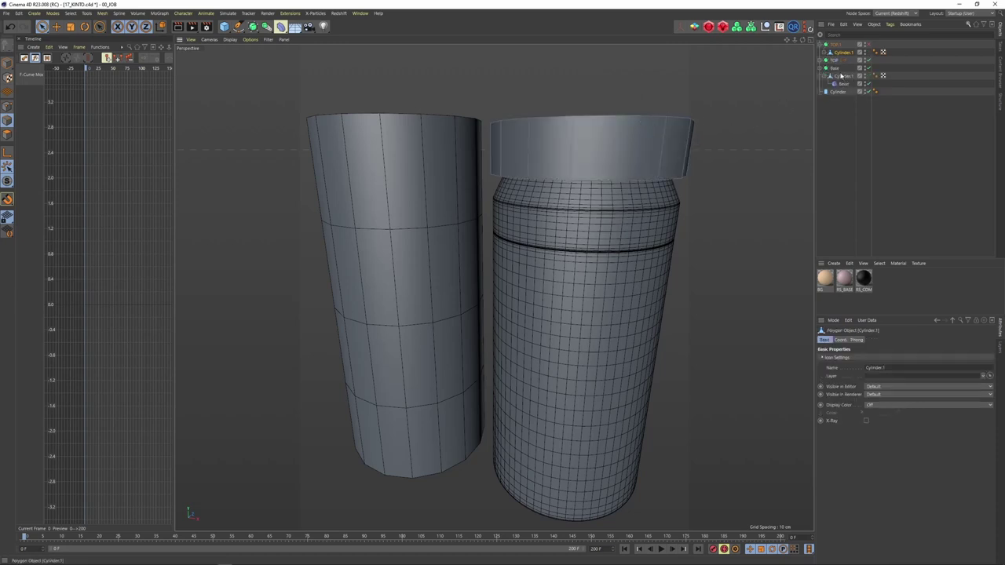
{"action": "left_click", "coordinate": [839, 99]}
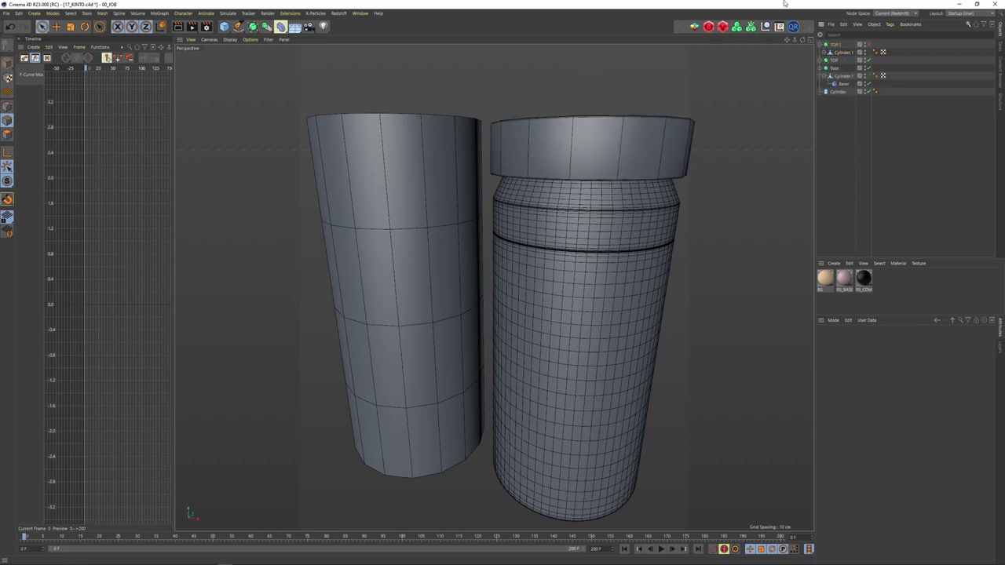
{"action": "left_click", "coordinate": [842, 53]}
{"action": "left_click", "coordinate": [836, 44]}
{"action": "key", "text": "ctrl+z"}
{"action": "key", "text": "ctrl+z"}
{"action": "key", "text": "ctrl+z"}
{"action": "key", "text": "ctrl+z"}
{"action": "key", "text": "ctrl+z"}
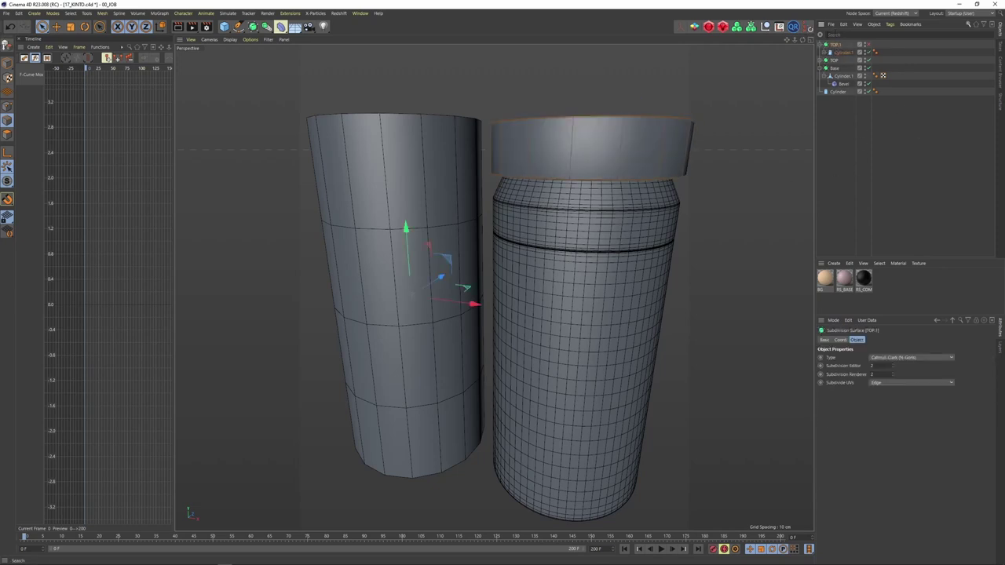
Step: Convert the lid cylinder under TOP.1 to an editable polygon object and expand it to show its Bevel deformer
{"action": "left_click", "coordinate": [841, 52]}
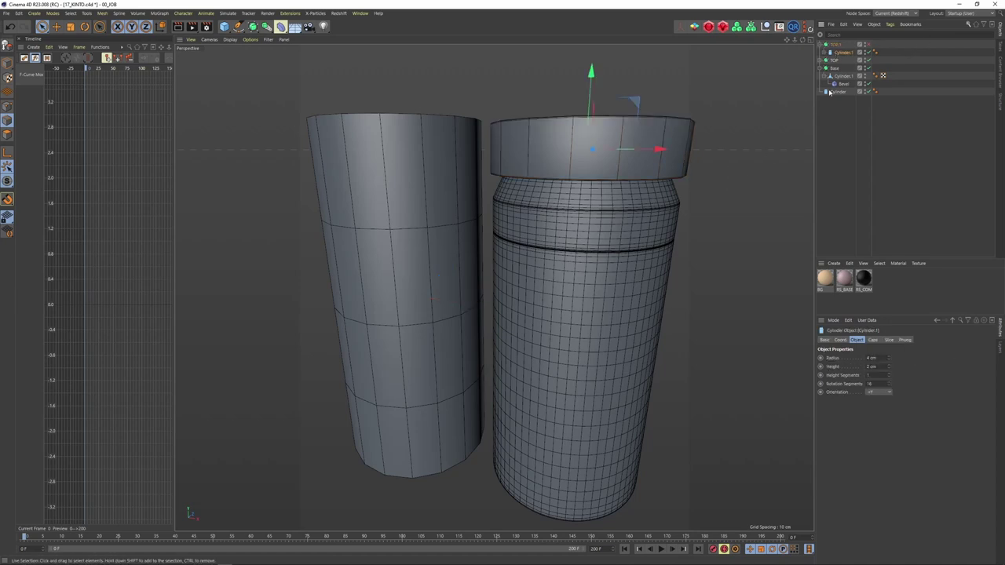
{"action": "key", "text": "c"}
{"action": "left_click", "coordinate": [823, 52]}
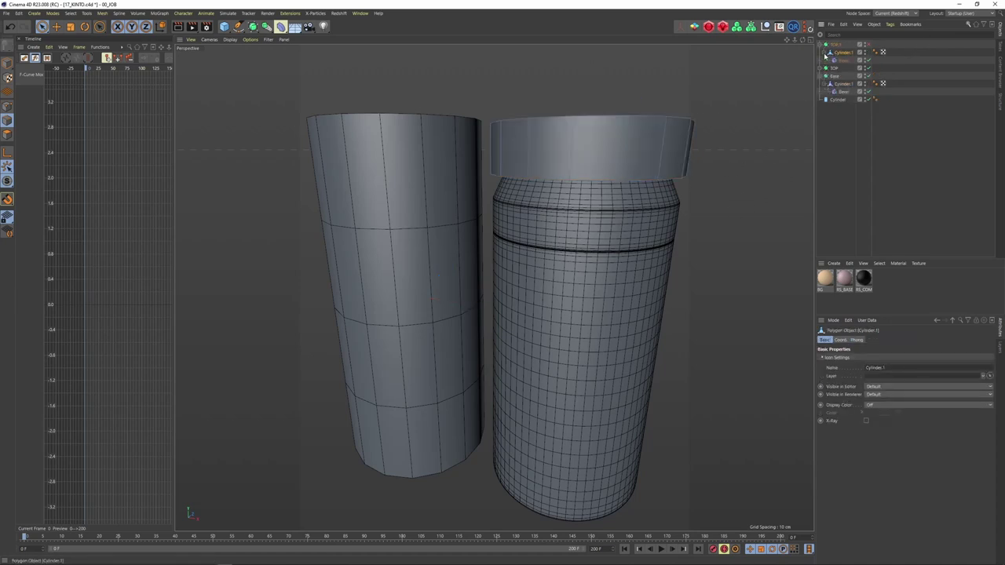
Step: Scale the lid's lower edge loop inward so the lid flares upward, and turn the TOP.1 subdivision on
{"action": "key", "text": "u"}
{"action": "key", "text": "l"}
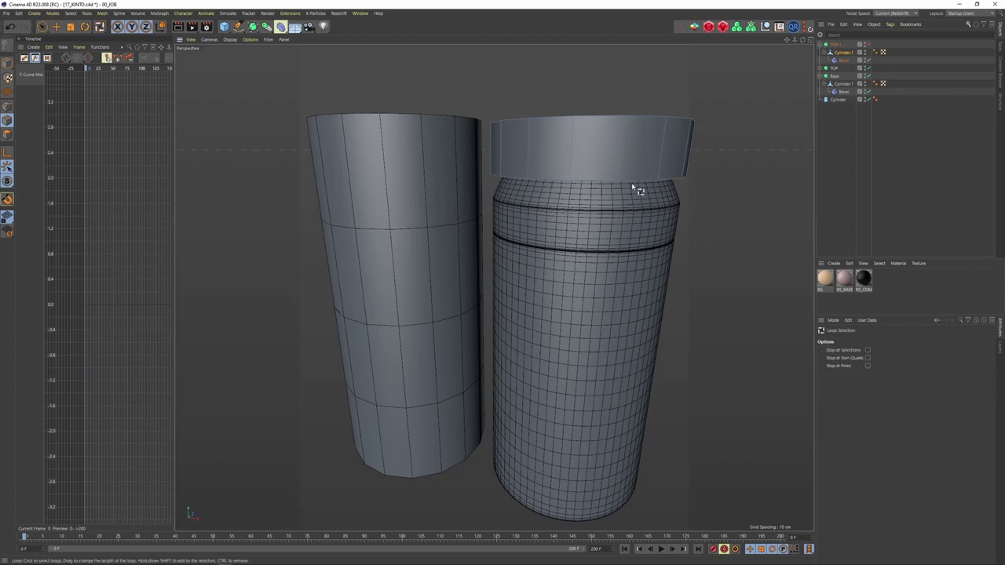
{"action": "left_click", "coordinate": [633, 207]}
{"action": "key", "text": "t"}
{"action": "left_click_drag", "start_coordinate": [678, 258], "coordinate": [637, 270]}
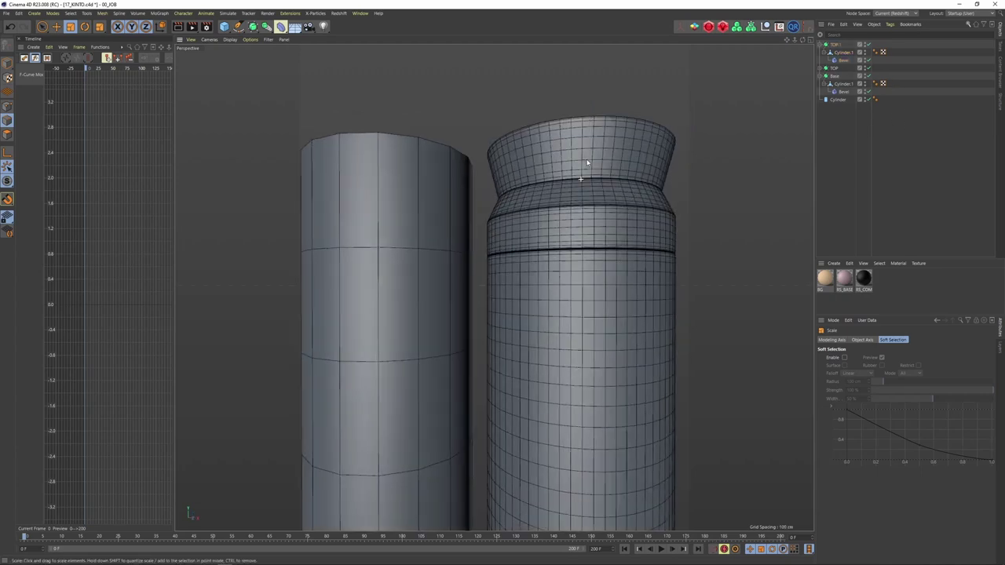
Step: Compare the tapered lid's proportions with the product photo
{"action": "left_click_drag", "start_coordinate": [587, 163], "coordinate": [591, 186], "text": "alt"}
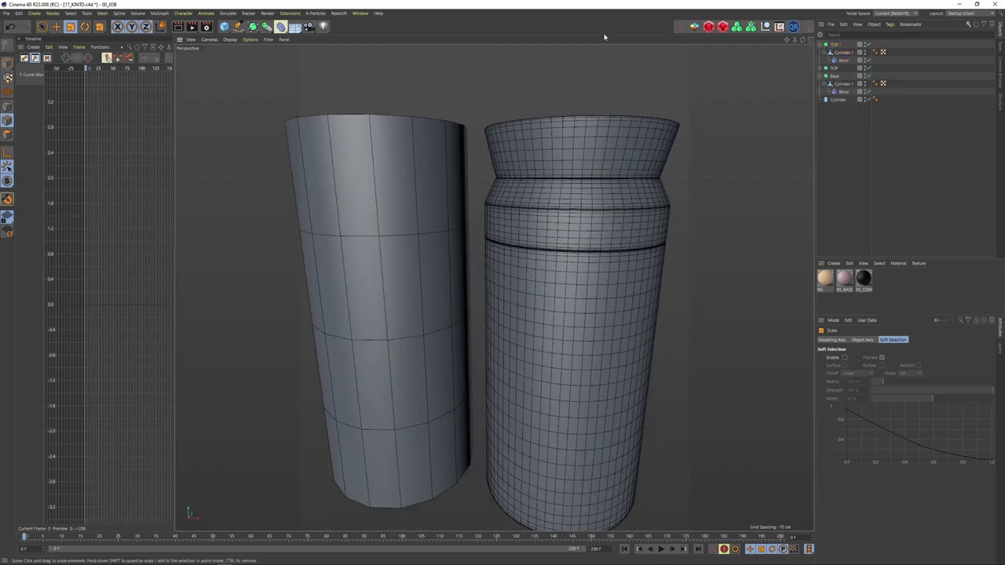
{"action": "key", "text": "alt+Tab"}
{"action": "key", "text": "alt+Tab"}
{"action": "mouse_move", "coordinate": [609, 147]}
{"action": "left_mouse_down", "text": "alt"}
{"action": "mouse_move", "coordinate": [610, 174]}
{"action": "mouse_move", "coordinate": [609, 138]}
{"action": "left_mouse_up", "text": "alt"}
Step: Switch to model mode and scale the lid cylinder down along its vertical axis to make it flatter
{"action": "left_click", "coordinate": [843, 52]}
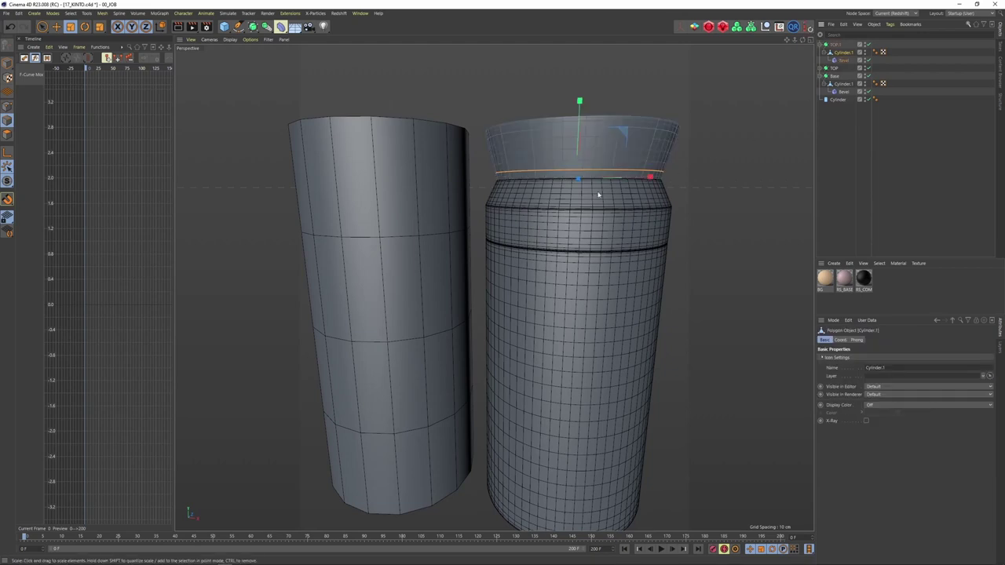
{"action": "left_click", "coordinate": [7, 64]}
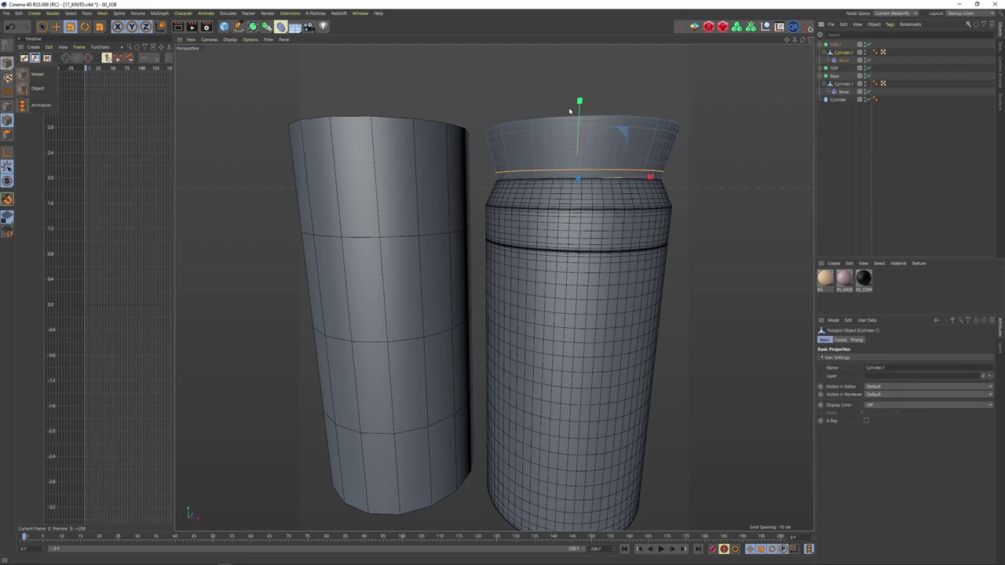
{"action": "left_click", "coordinate": [37, 75]}
{"action": "left_click_drag", "start_coordinate": [580, 81], "coordinate": [579, 103]}
{"action": "key", "text": "u"}
{"action": "key", "text": "l"}
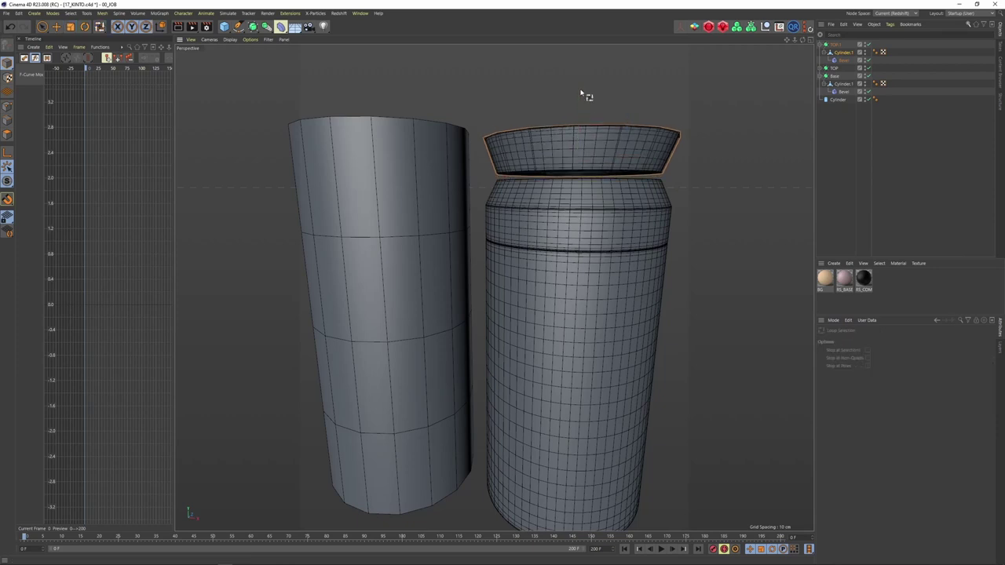
Step: Lower the lid onto the TOP ring and scale it to about 100.4 % so their edges meet
{"action": "left_click", "coordinate": [43, 27]}
{"action": "scroll", "coordinate": [570, 173], "scroll_direction": "up", "scroll_amount": 8}
{"action": "left_click_drag", "start_coordinate": [571, 173], "coordinate": [605, 165], "text": "alt"}
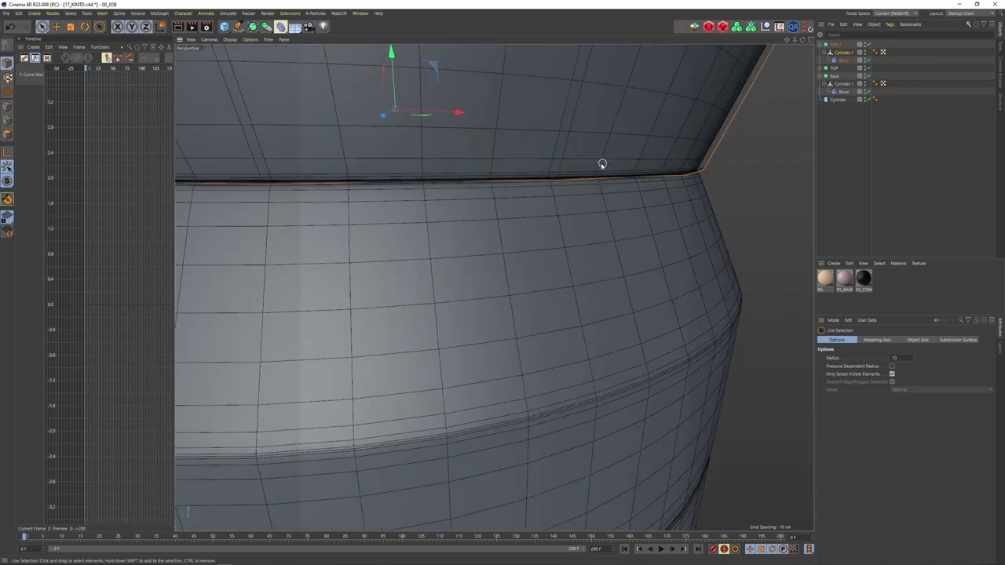
{"action": "key", "text": "t"}
{"action": "left_click_drag", "start_coordinate": [551, 213], "coordinate": [555, 208]}
{"action": "left_click_drag", "start_coordinate": [583, 166], "coordinate": [612, 161], "text": "alt"}
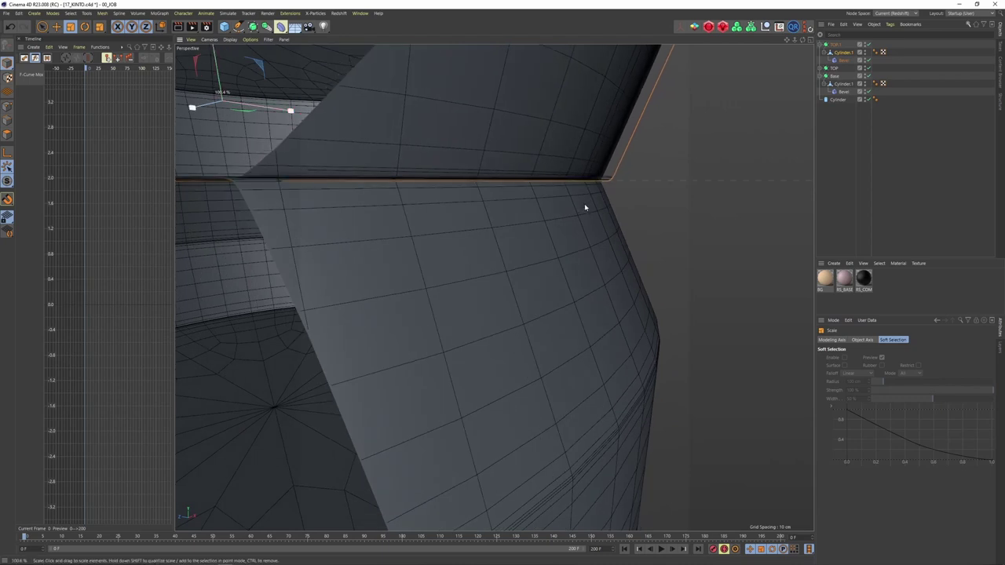
Step: Check the product photo again and inspect the joint between the lid and the ring
{"action": "key", "text": "alt+Tab"}
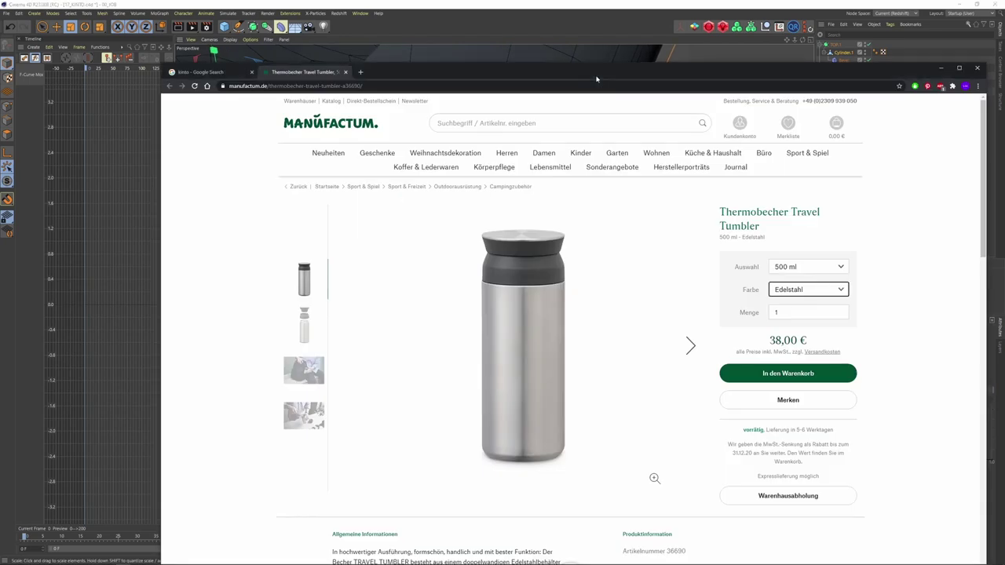
{"action": "key", "text": "alt+Tab"}
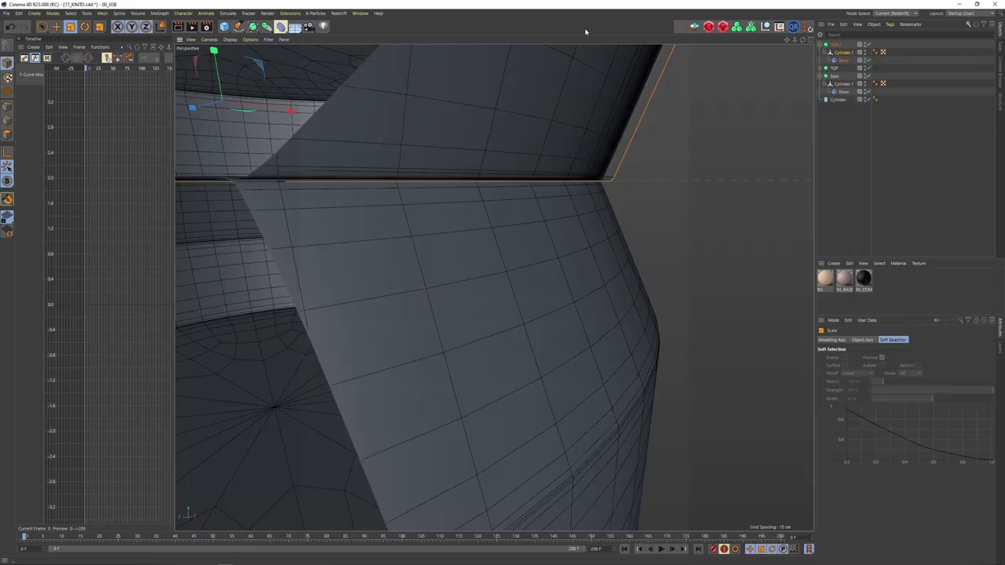
{"action": "left_click_drag", "start_coordinate": [573, 153], "coordinate": [549, 170], "text": "alt"}
{"action": "scroll", "coordinate": [549, 139], "scroll_direction": "down", "scroll_amount": 5}
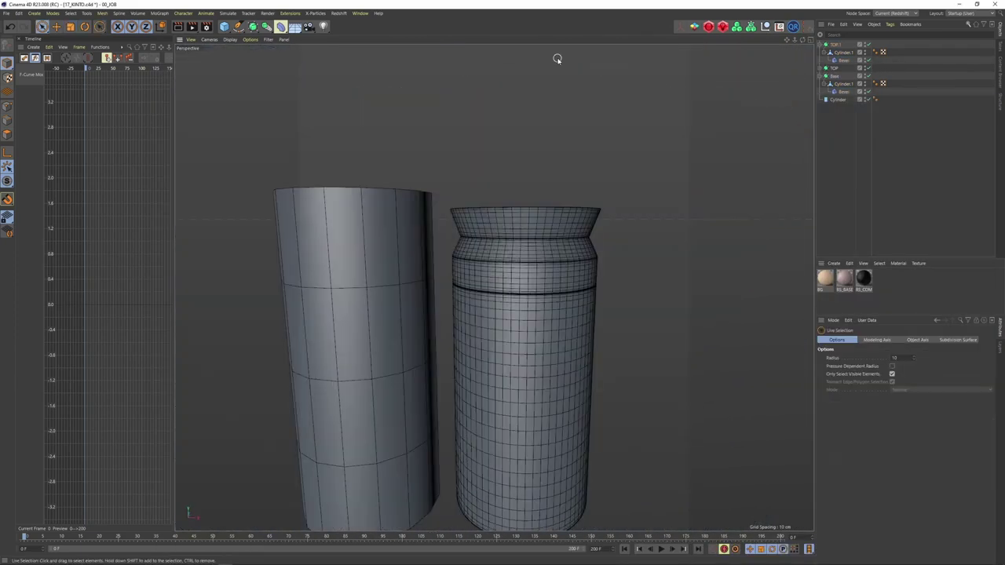
Step: Add a TOP_THIN subdivision holding a 4 cm radius cylinder and set the cylinder's height to 0.2 cm
{"action": "left_click", "coordinate": [821, 44]}
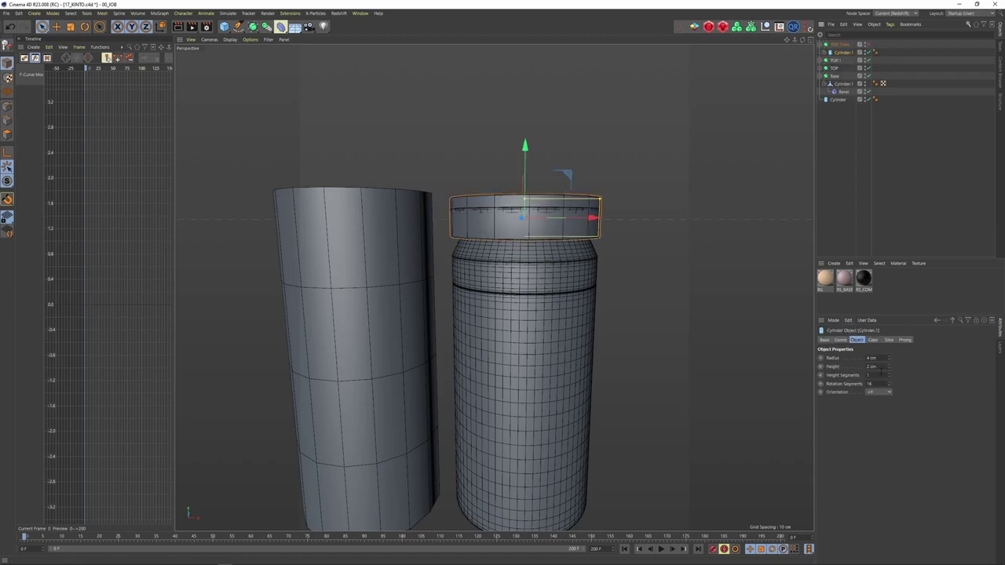
{"action": "double_click", "coordinate": [871, 366]}
{"action": "key", "text": "BackSpace"}
{"action": "type", "text": "0.5"}
{"action": "key", "text": "Return"}
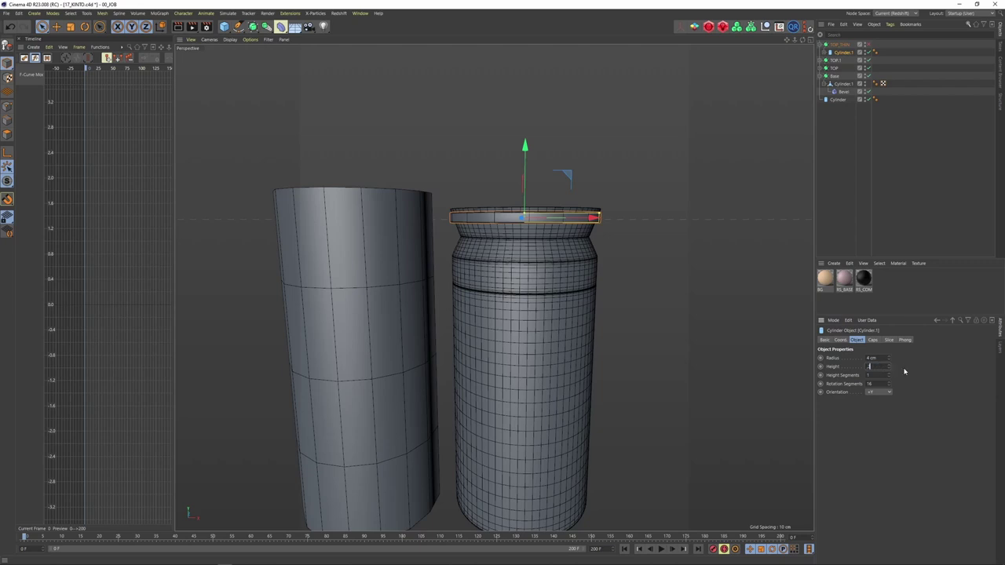
Step: Turn on TOP_THIN, fit the thin disc onto the lid's top rim and check it from close up and from the side
{"action": "left_click", "coordinate": [597, 209]}
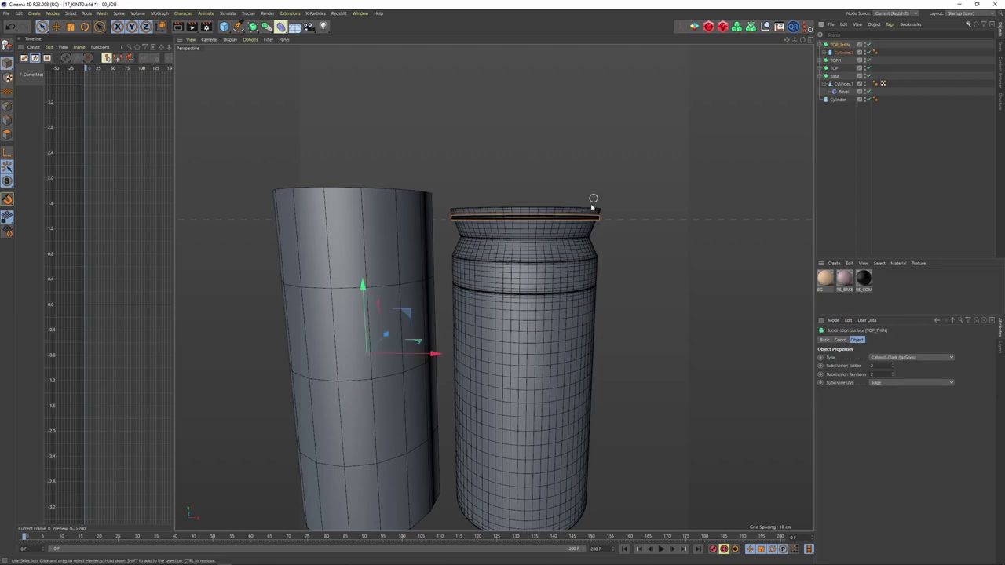
{"action": "key", "text": "t"}
{"action": "left_click", "coordinate": [841, 54]}
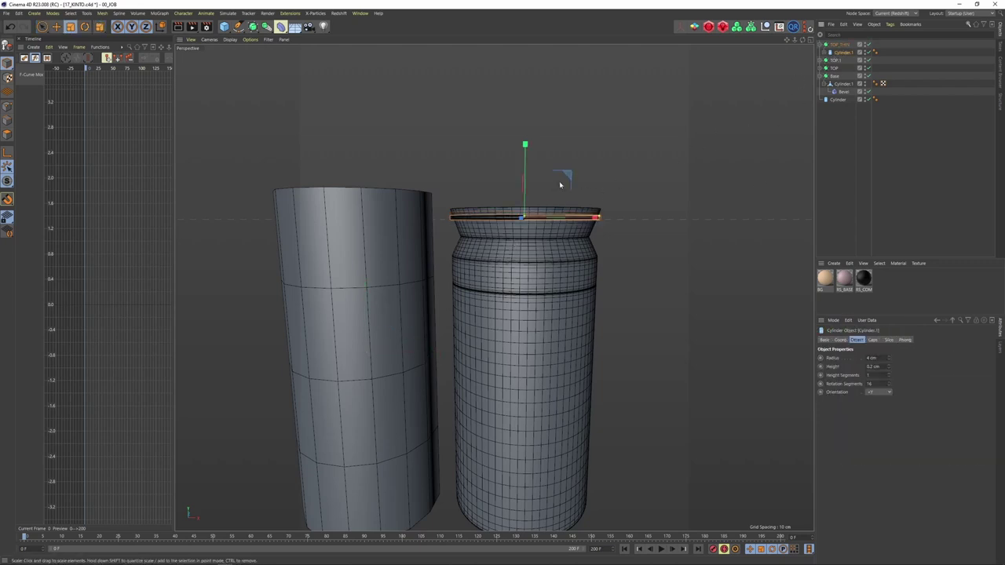
{"action": "key", "text": "space"}
{"action": "scroll", "coordinate": [541, 186], "scroll_direction": "up", "scroll_amount": 10}
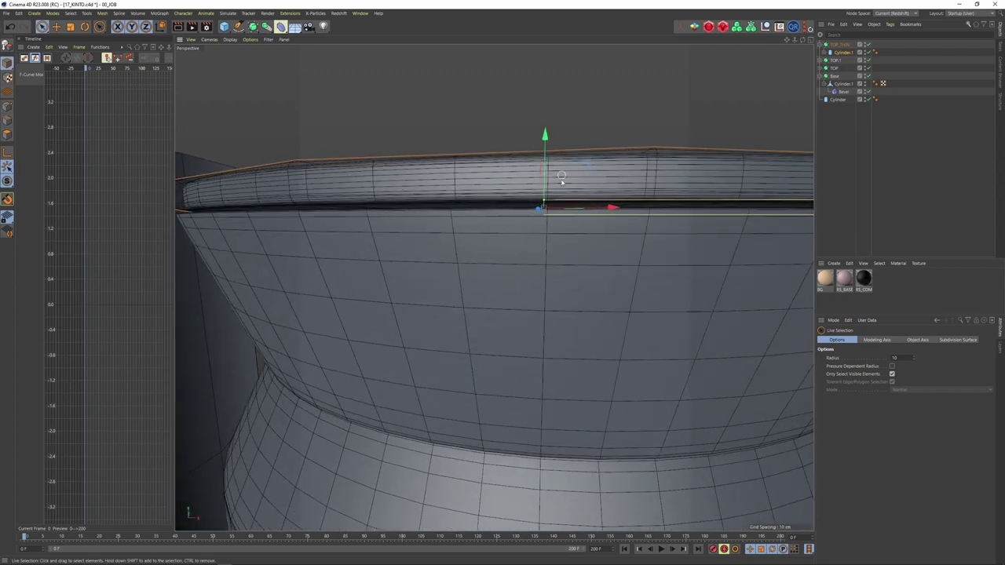
{"action": "left_click_drag", "start_coordinate": [546, 188], "coordinate": [617, 258], "text": "alt"}
{"action": "key", "text": "t"}
{"action": "left_click", "coordinate": [835, 48]}
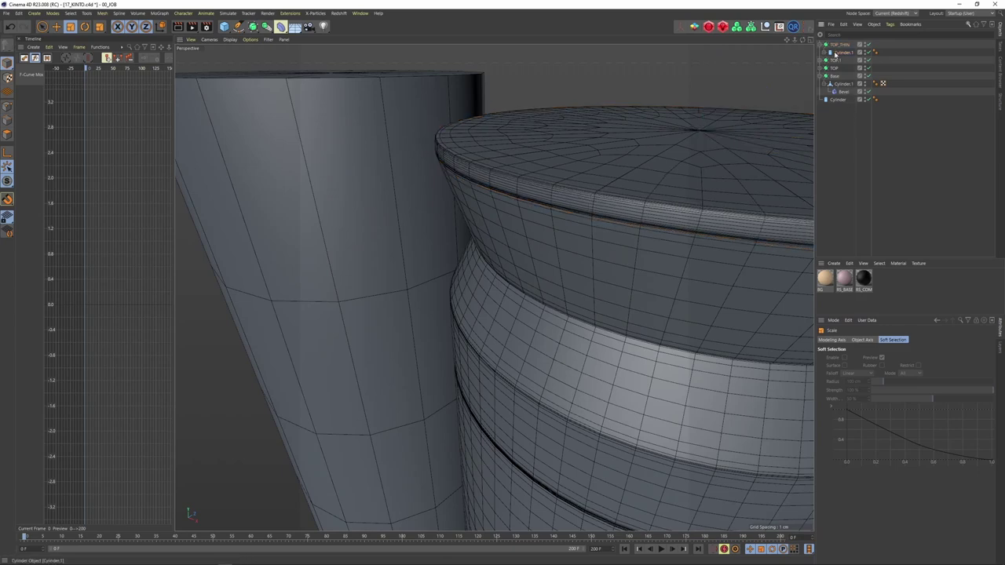
{"action": "left_click", "coordinate": [835, 52]}
{"action": "key", "text": "ctrl+shift+a"}
{"action": "scroll", "coordinate": [610, 218], "scroll_direction": "down", "scroll_amount": 8}
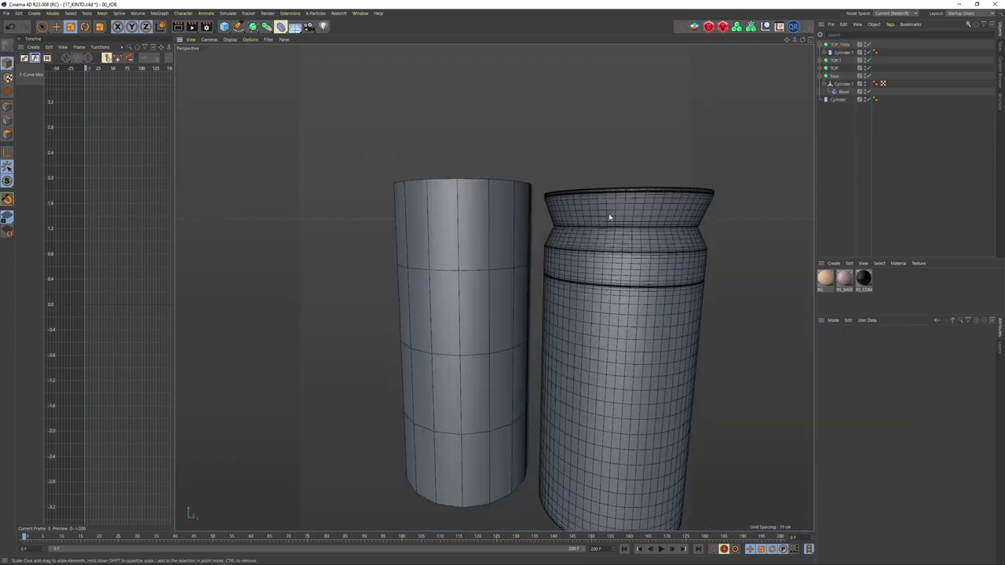
Step: Compare the tumbler's overall shape with the product photo, viewing the lid from close up and the whole model from the side
{"action": "key", "text": "alt+Tab"}
{"action": "key", "text": "alt+Tab"}
{"action": "scroll", "coordinate": [609, 217], "scroll_direction": "down", "scroll_amount": 8}
{"action": "left_click_drag", "start_coordinate": [633, 224], "coordinate": [557, 244], "text": "alt"}
{"action": "scroll", "coordinate": [650, 232], "scroll_direction": "up", "scroll_amount": 4}
{"action": "scroll", "coordinate": [571, 228], "scroll_direction": "up", "scroll_amount": 4}
{"action": "left_click_drag", "start_coordinate": [577, 190], "coordinate": [594, 201], "text": "alt"}
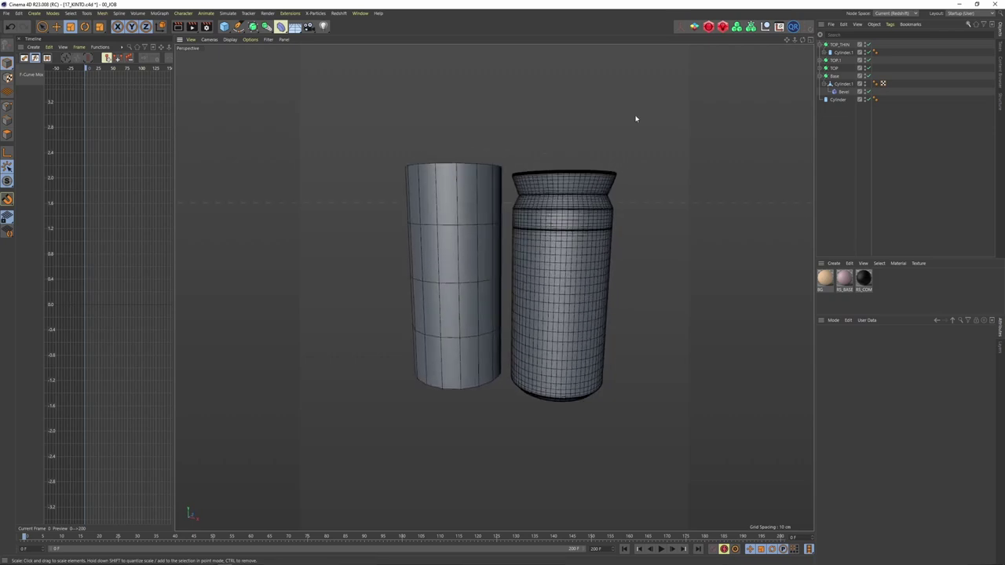
{"action": "key", "text": "alt+Tab"}
{"action": "key", "text": "alt+Tab"}
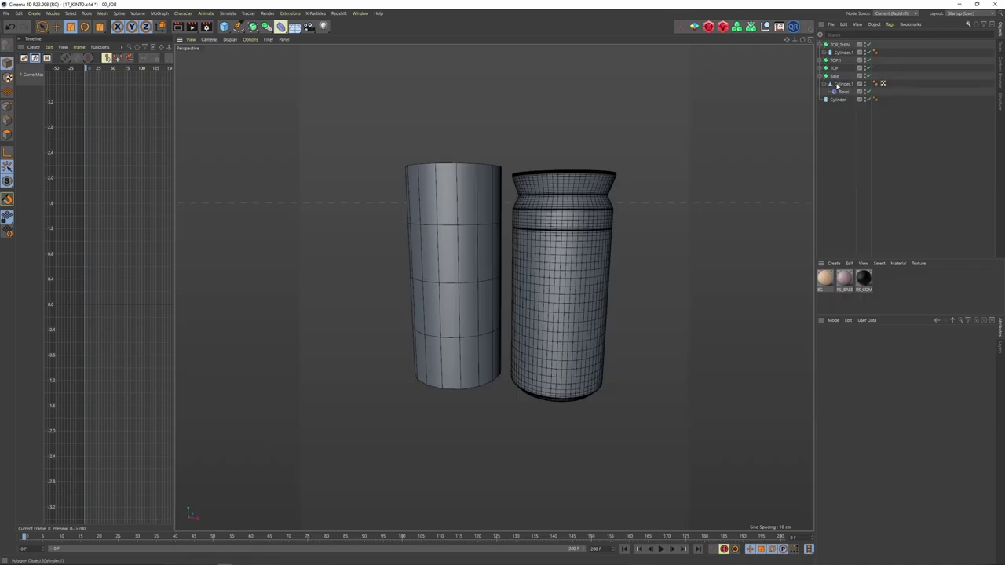
Step: Stretch the Base body slightly taller and lower it until its upper edge meets the underside of the TOP ring
{"action": "left_click", "coordinate": [836, 83]}
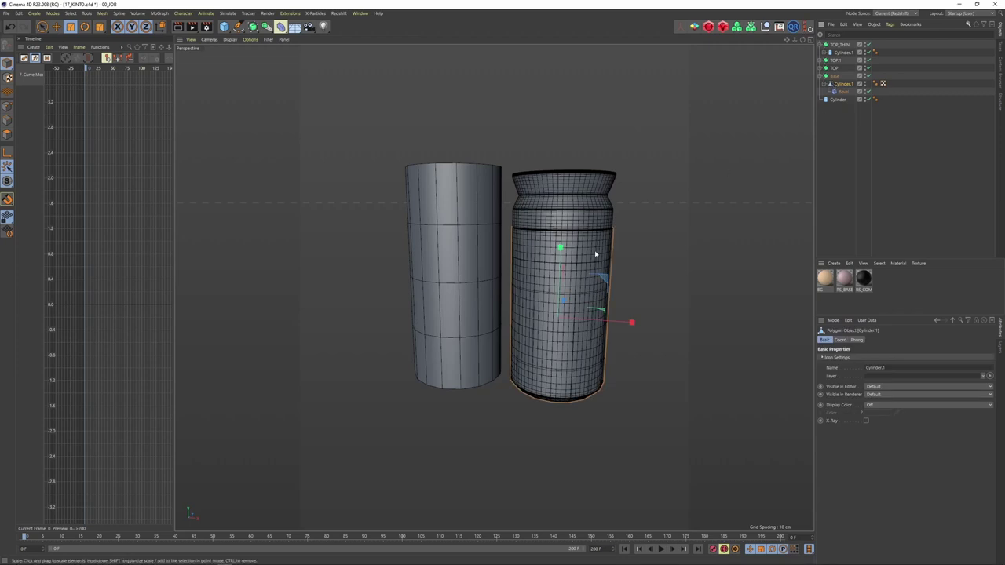
{"action": "left_click_drag", "start_coordinate": [560, 247], "coordinate": [561, 239]}
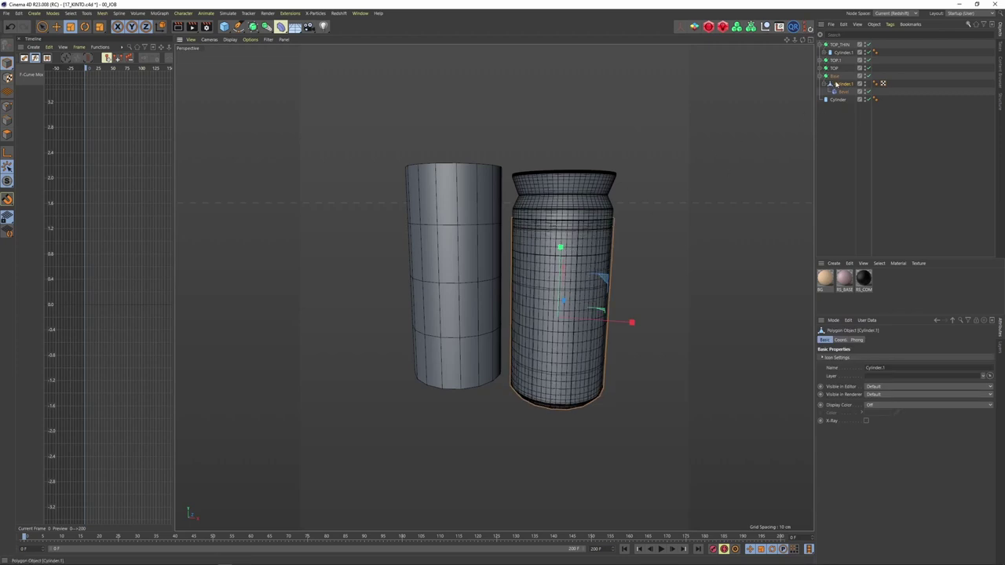
{"action": "left_click", "coordinate": [835, 76]}
{"action": "key", "text": "9"}
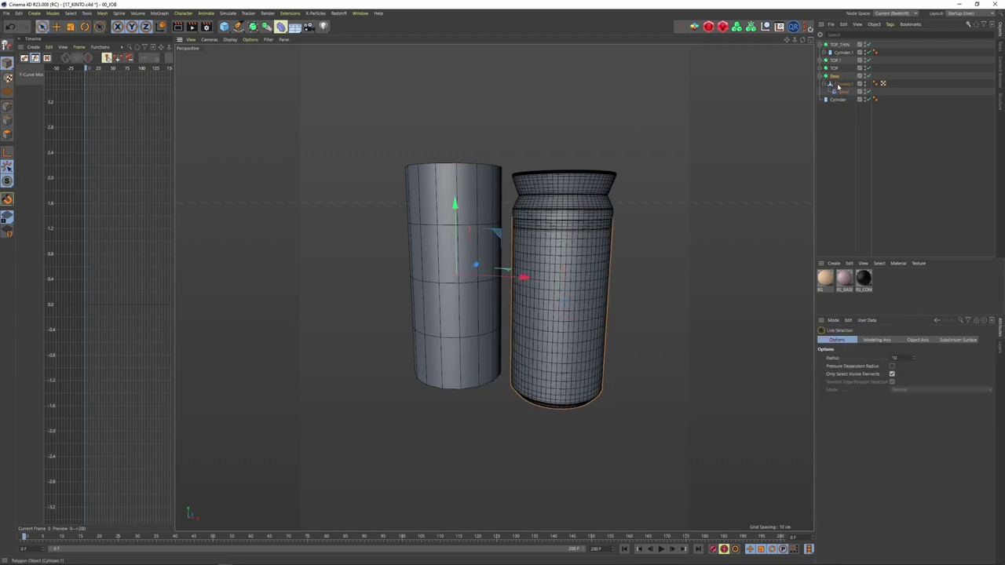
{"action": "left_click", "coordinate": [528, 250]}
{"action": "scroll", "coordinate": [585, 227], "scroll_direction": "up", "scroll_amount": 5}
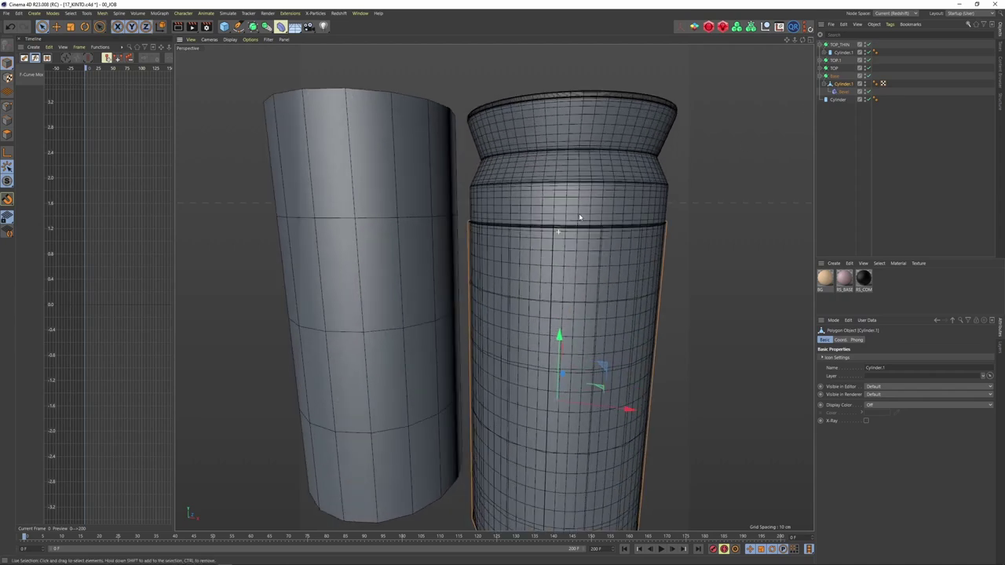
{"action": "mouse_move", "coordinate": [556, 438]}
{"action": "left_mouse_down"}
{"action": "mouse_move", "coordinate": [554, 446]}
{"action": "mouse_move", "coordinate": [555, 438]}
{"action": "left_mouse_up"}
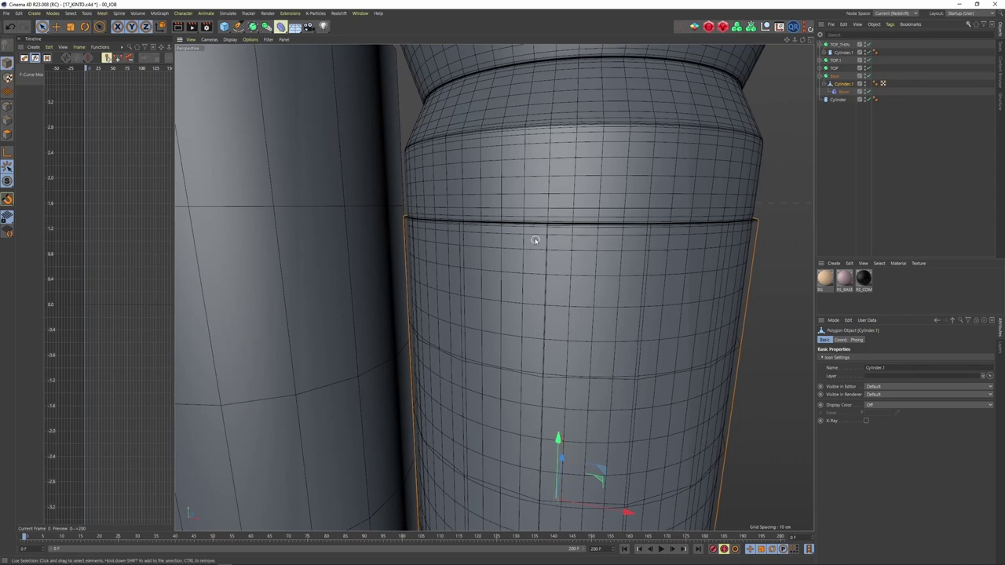
{"action": "scroll", "coordinate": [538, 247], "scroll_direction": "up", "scroll_amount": 5}
{"action": "scroll", "coordinate": [557, 214], "scroll_direction": "down", "scroll_amount": 10}
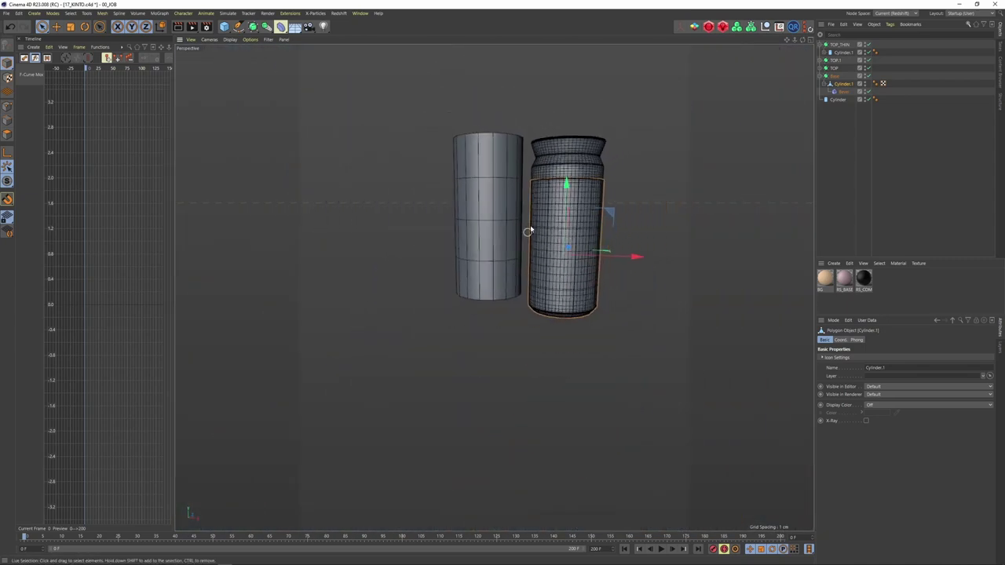
Step: Check the tumbler against the product photo and delete the plain reference cylinder standing beside it
{"action": "key", "text": "alt+Tab"}
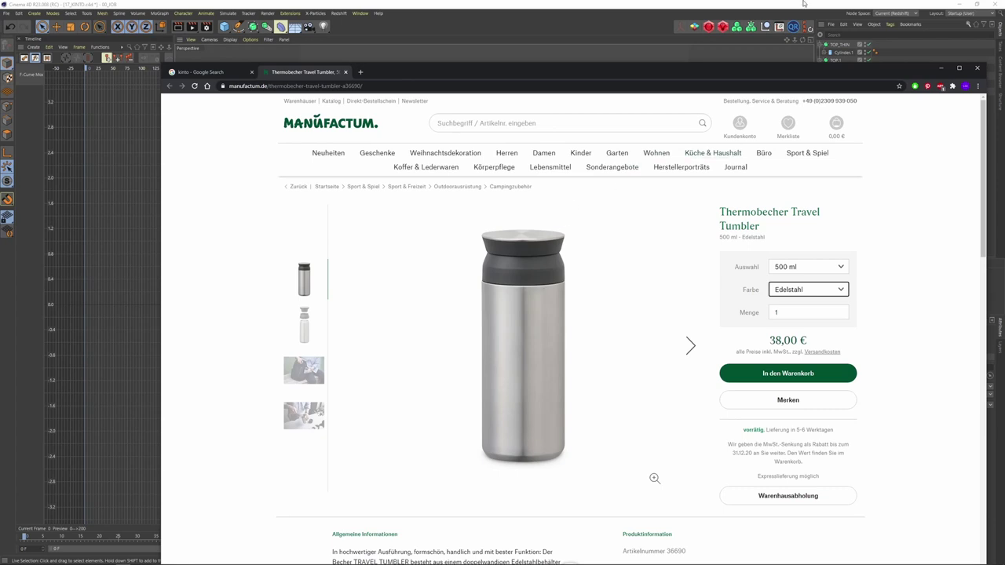
{"action": "left_click", "coordinate": [803, 4]}
{"action": "scroll", "coordinate": [585, 157], "scroll_direction": "up", "scroll_amount": 3}
{"action": "left_click", "coordinate": [471, 101]}
{"action": "left_click", "coordinate": [820, 44]}
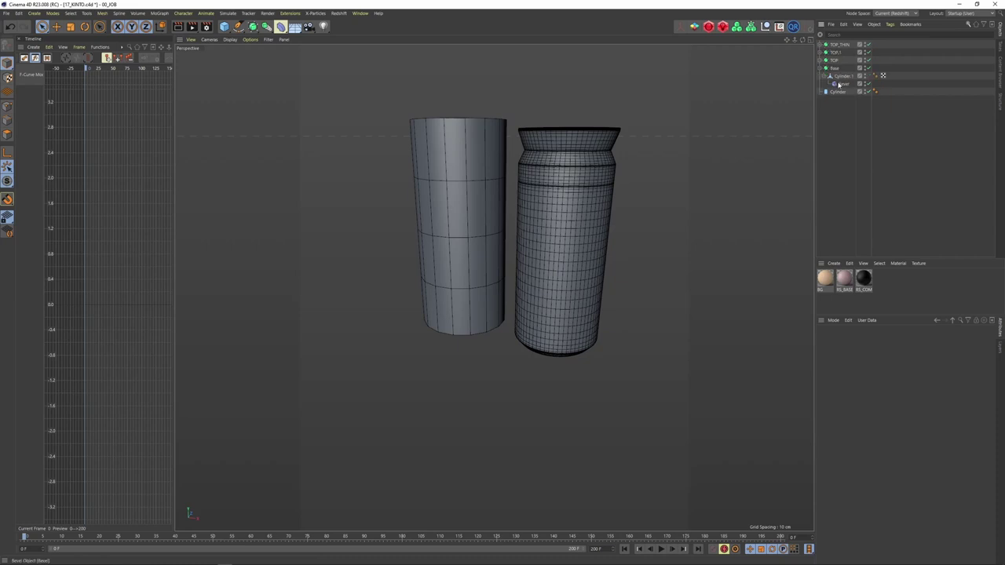
{"action": "left_click", "coordinate": [821, 68]}
{"action": "left_click", "coordinate": [835, 76]}
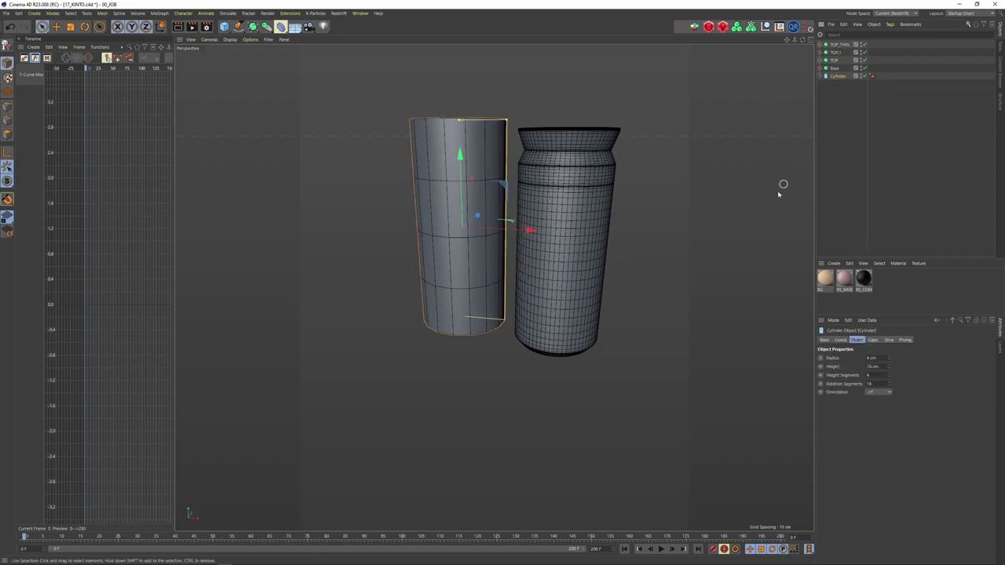
{"action": "key", "text": "Delete"}
Step: Group all tumbler parts under one null and name it KINTO
{"action": "key", "text": "alt+g"}
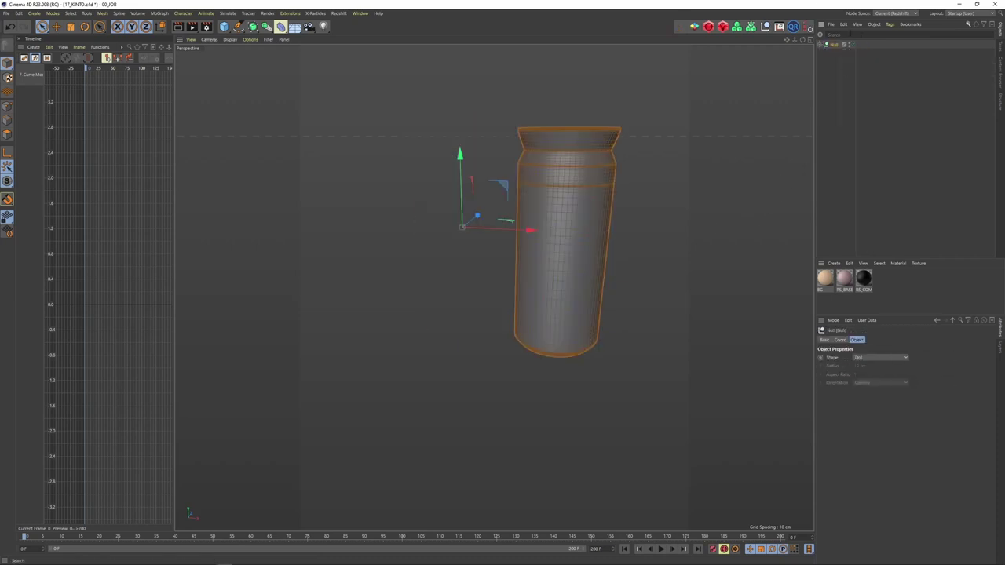
{"action": "double_click", "coordinate": [836, 46]}
{"action": "type", "text": "c"}
{"action": "key", "text": "Return"}
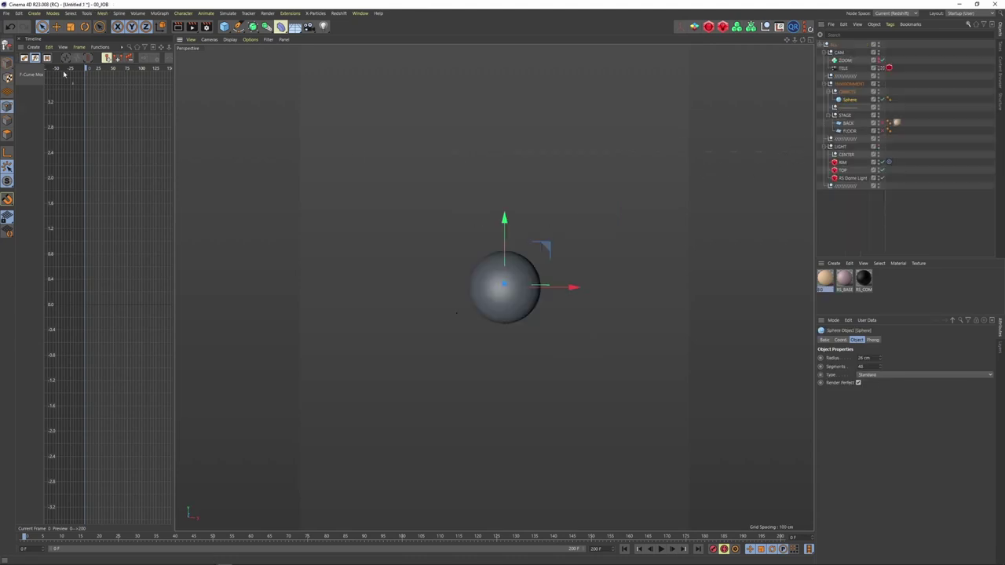
Step: In a new studio scene, delete the sphere and show the FLOOR plane outside the TELE camera with its wireframe lines
{"action": "left_click", "coordinate": [8, 64]}
{"action": "key", "text": "Delete"}
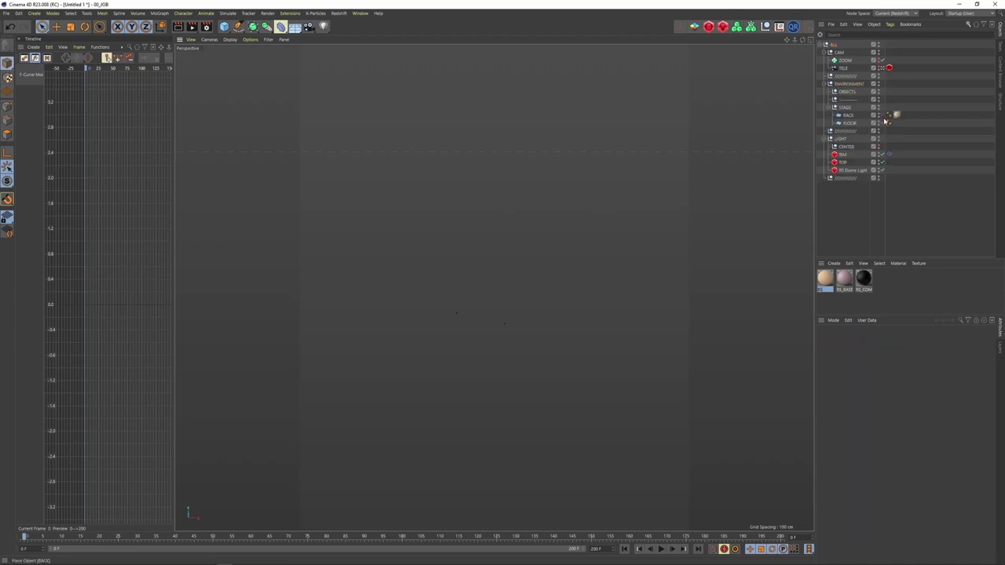
{"action": "left_click", "coordinate": [881, 69]}
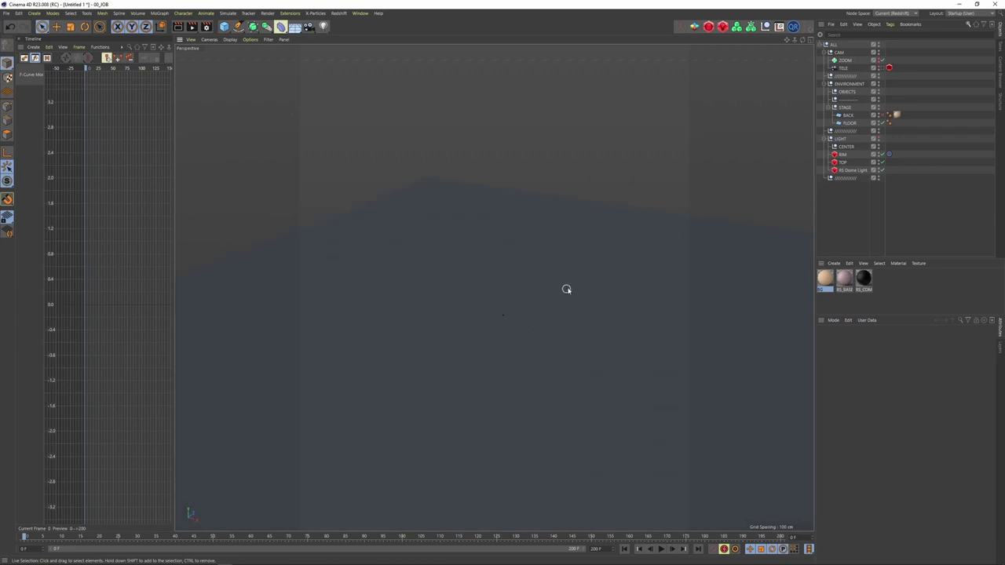
{"action": "key", "text": "n"}
{"action": "key", "text": "b"}
{"action": "left_click_drag", "start_coordinate": [435, 188], "coordinate": [465, 240], "text": "alt"}
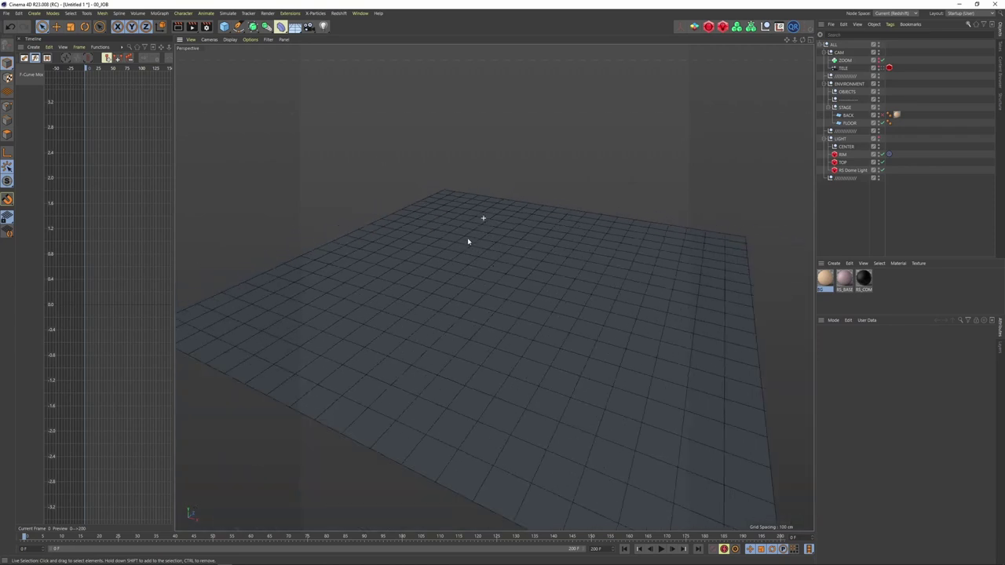
Step: Add a Displacer deformer under the FLOOR plane and set its height to 5 cm
{"action": "left_click", "coordinate": [281, 27]}
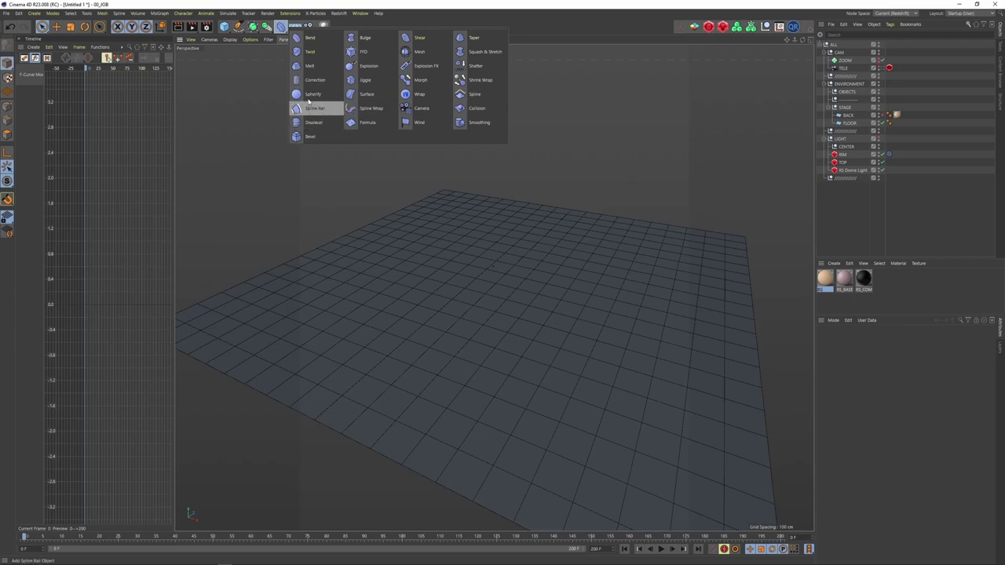
{"action": "left_click", "coordinate": [308, 123]}
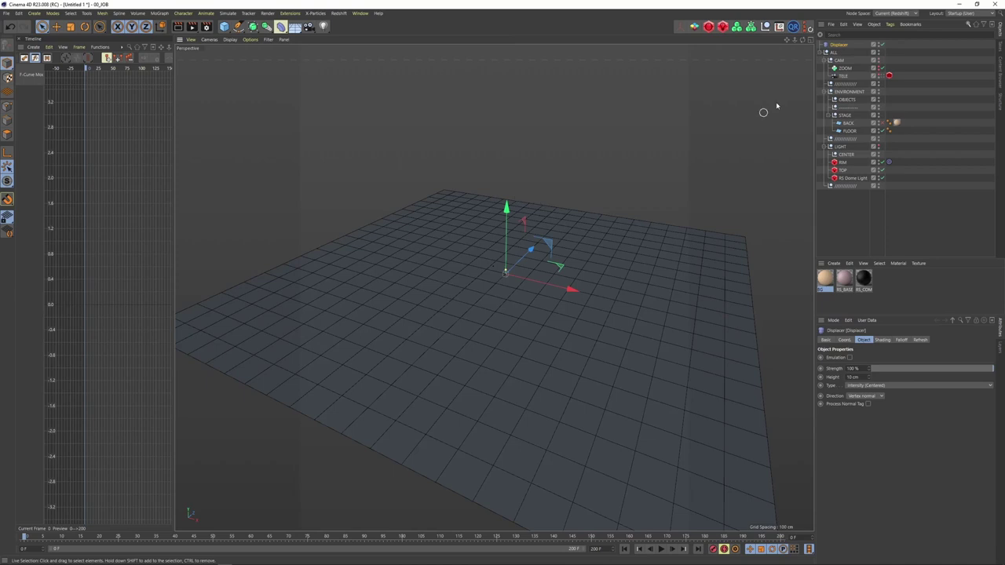
{"action": "left_click_drag", "start_coordinate": [858, 103], "coordinate": [852, 131]}
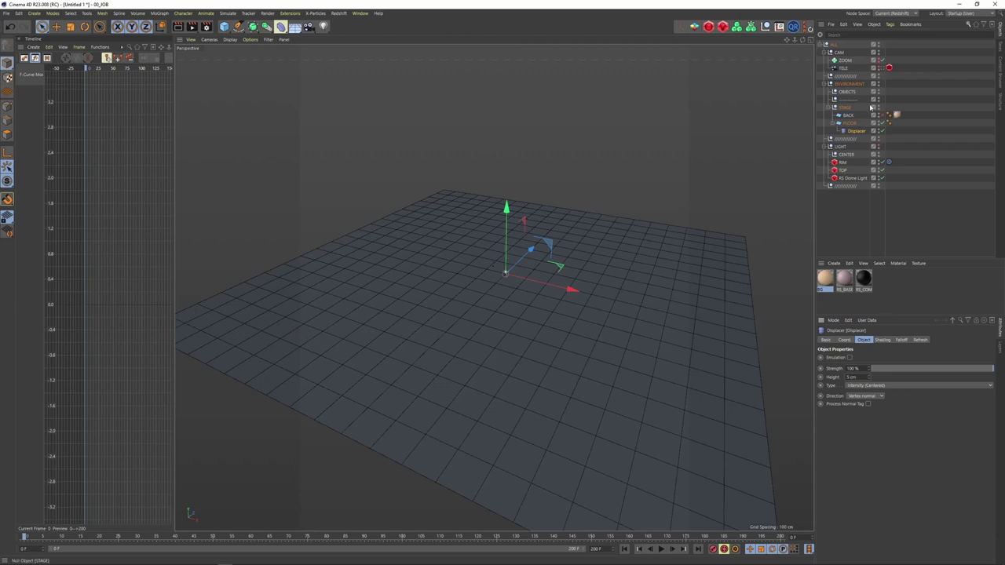
Step: Try scaling down the FLOOR plane and undo the change
{"action": "key", "text": "t"}
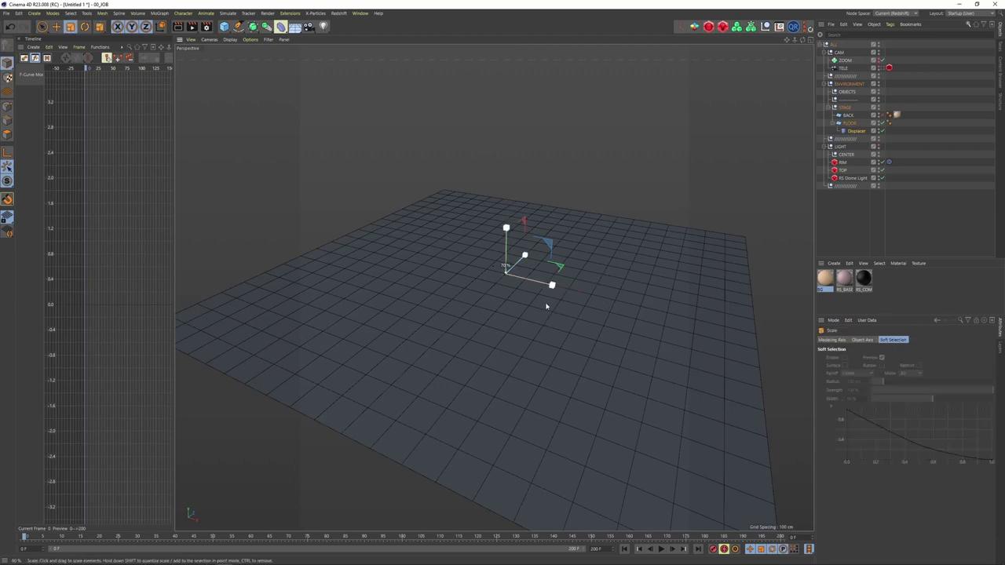
{"action": "left_click", "coordinate": [844, 124]}
{"action": "left_click_drag", "start_coordinate": [648, 244], "coordinate": [565, 310]}
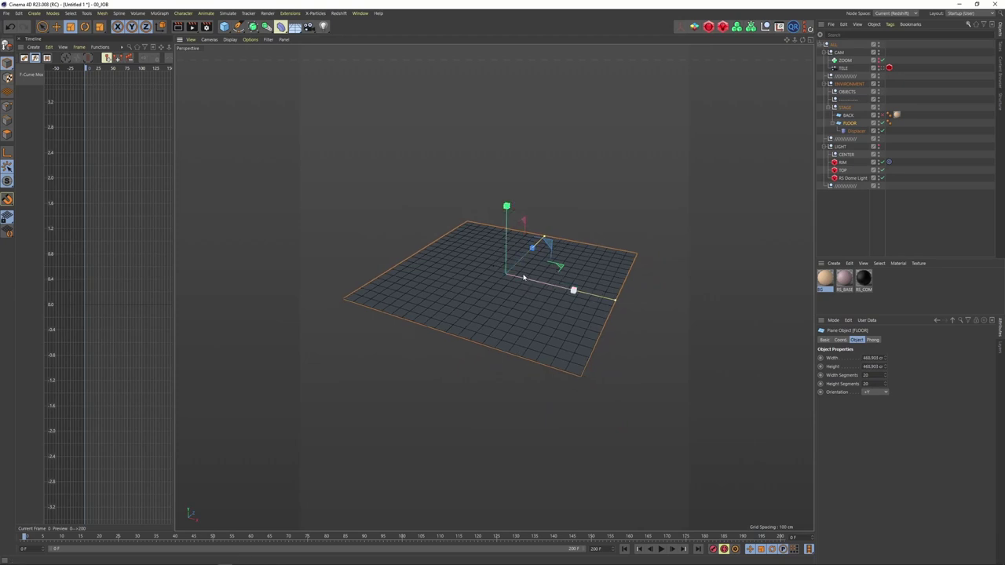
{"action": "key", "text": "ctrl+z"}
Step: Try a Gradient shader in the Displacer's shading, undo it and assign a Color shader instead
{"action": "left_click", "coordinate": [853, 130]}
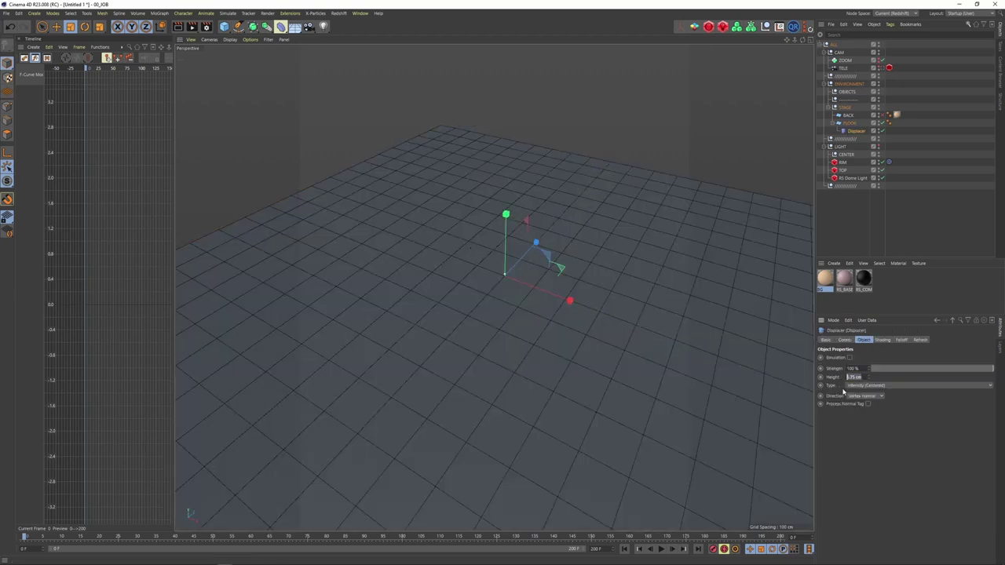
{"action": "left_click", "coordinate": [882, 340]}
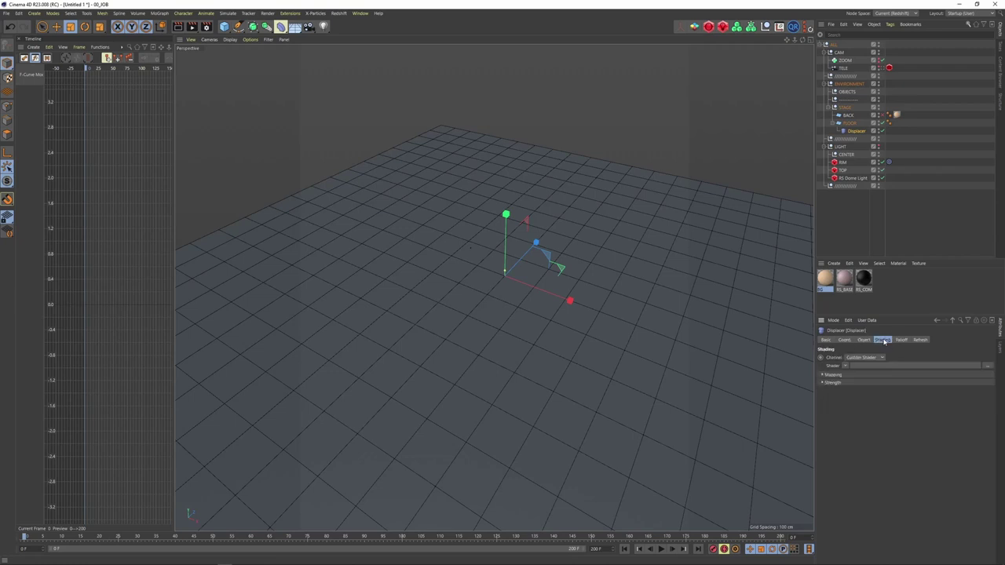
{"action": "left_click", "coordinate": [845, 366]}
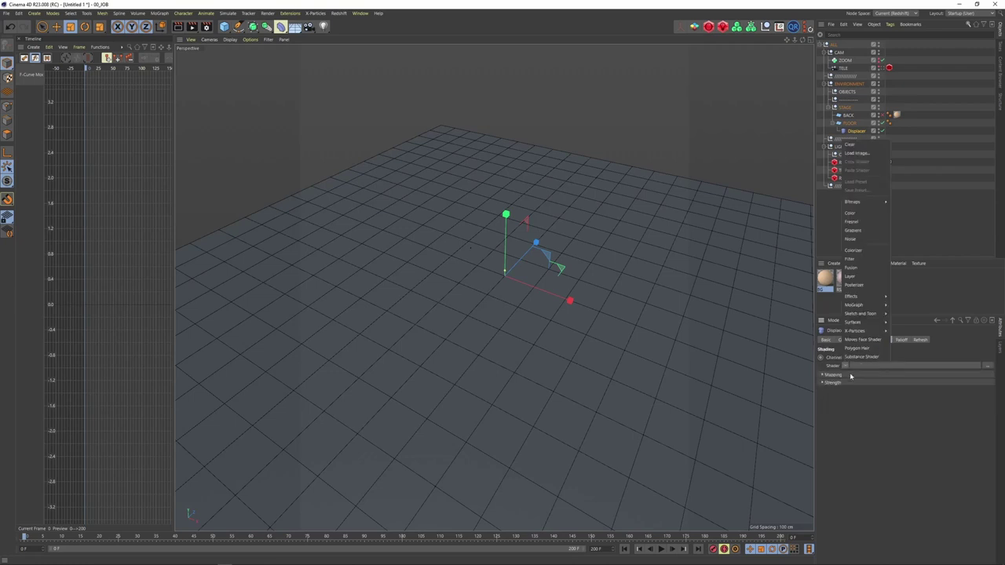
{"action": "left_click", "coordinate": [852, 230]}
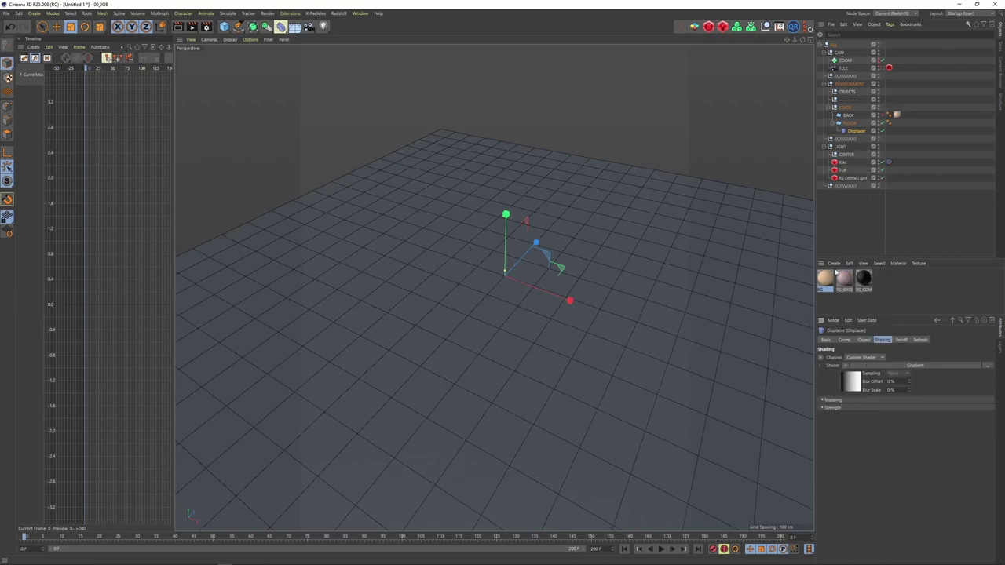
{"action": "key", "text": "ctrl+z"}
{"action": "left_click", "coordinate": [844, 366]}
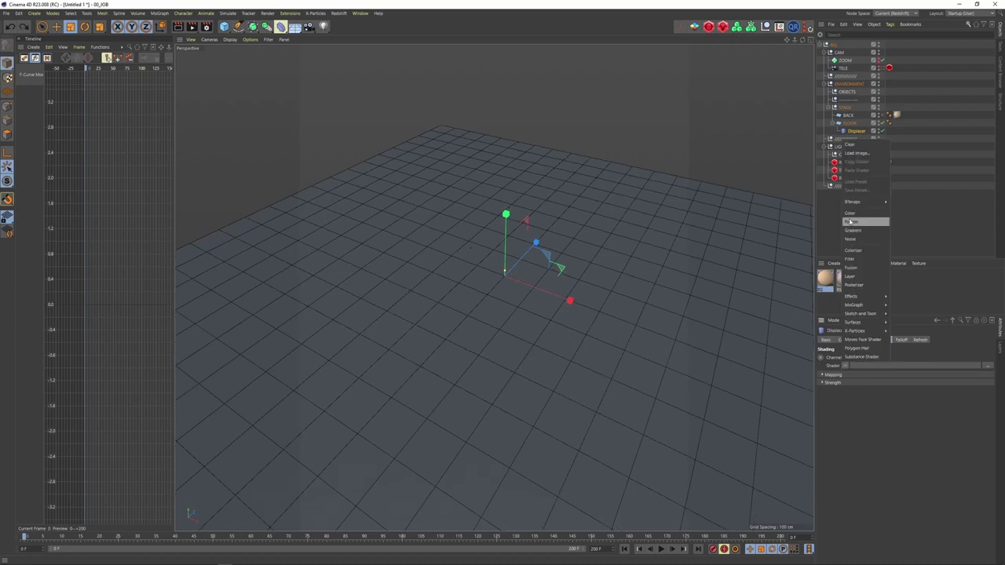
{"action": "left_click", "coordinate": [853, 215]}
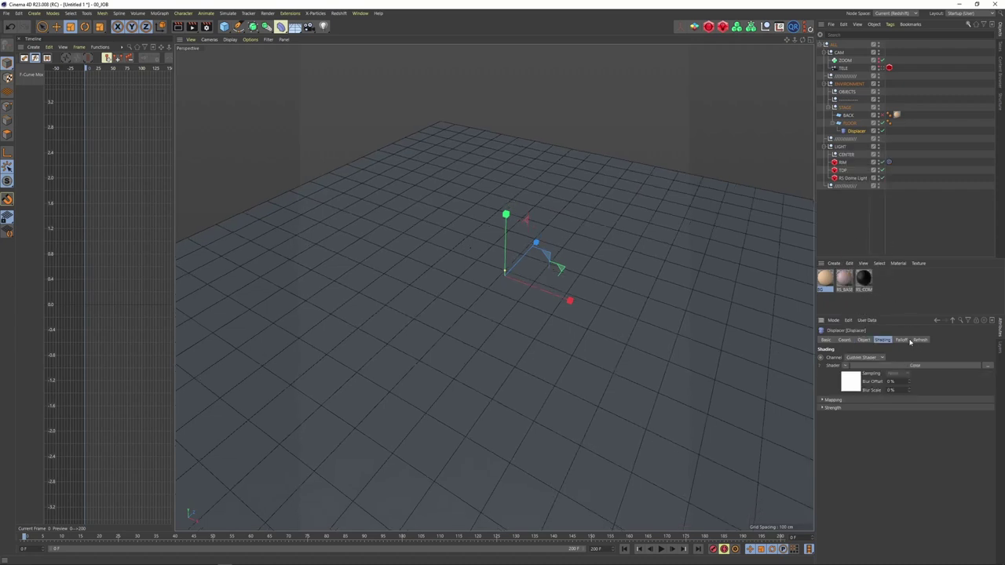
Step: Add a Spherical Field to the Displacer's falloff and enlarge it to about 130 cm
{"action": "left_click", "coordinate": [851, 124]}
{"action": "left_click", "coordinate": [854, 131]}
{"action": "left_click", "coordinate": [920, 340]}
{"action": "left_click", "coordinate": [901, 340]}
{"action": "left_click", "coordinate": [836, 417]}
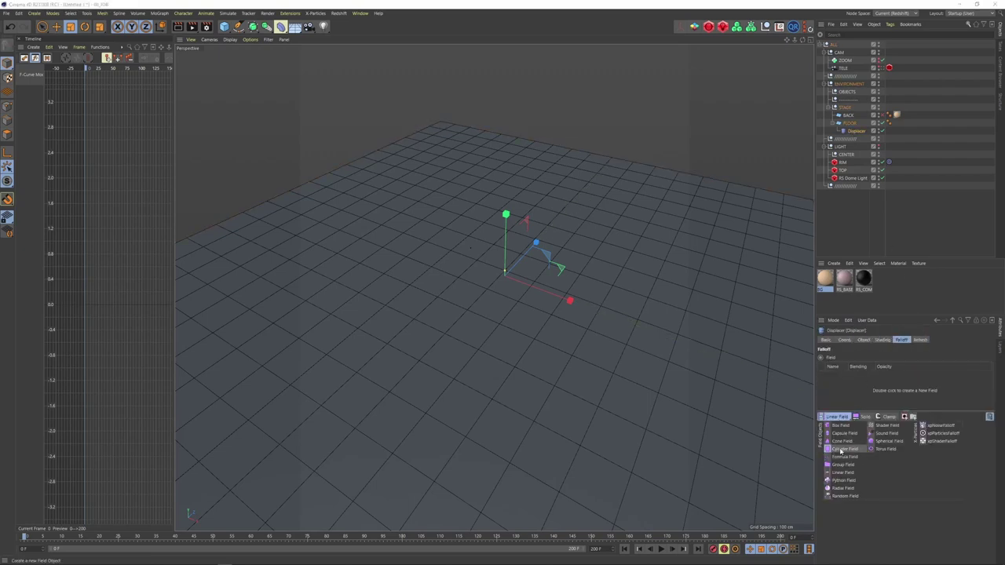
{"action": "left_click", "coordinate": [878, 446]}
{"action": "left_click_drag", "start_coordinate": [563, 278], "coordinate": [557, 258], "text": "alt"}
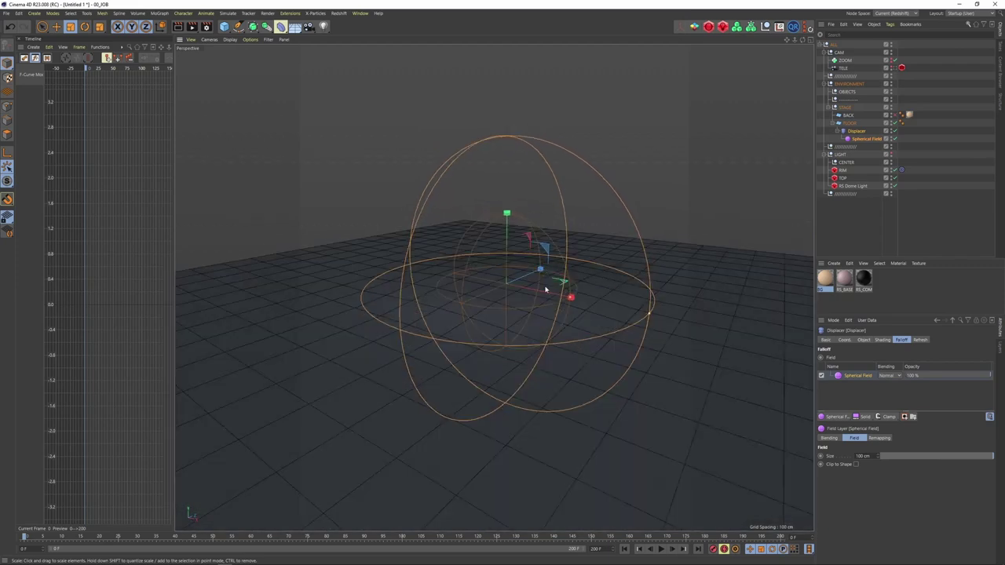
{"action": "left_click_drag", "start_coordinate": [538, 342], "coordinate": [611, 289]}
{"action": "left_click_drag", "start_coordinate": [534, 307], "coordinate": [530, 331], "text": "alt"}
Step: Set the Displacer's height to -10 cm and check the dent in the FLOOR plane
{"action": "left_click", "coordinate": [855, 132]}
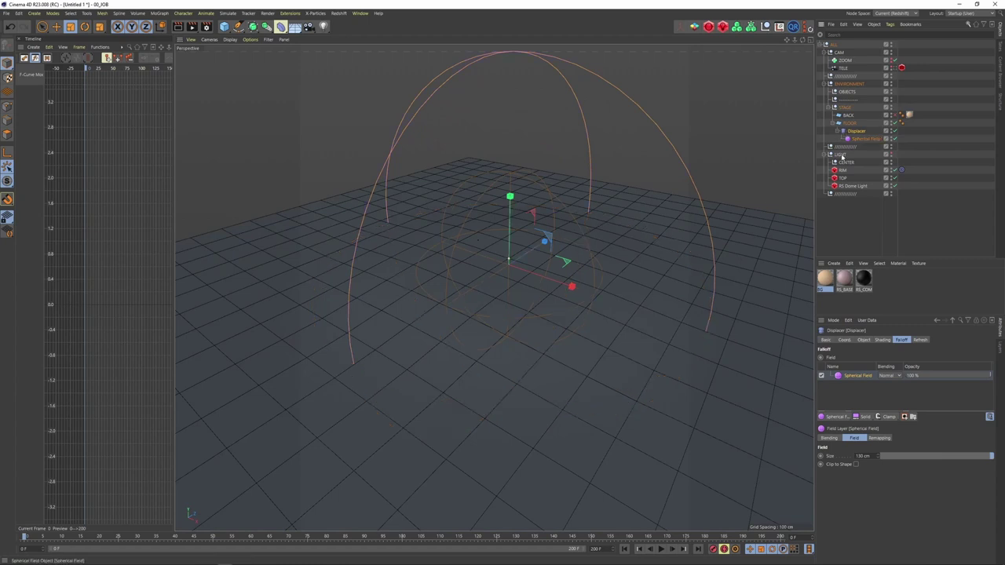
{"action": "left_click", "coordinate": [863, 339]}
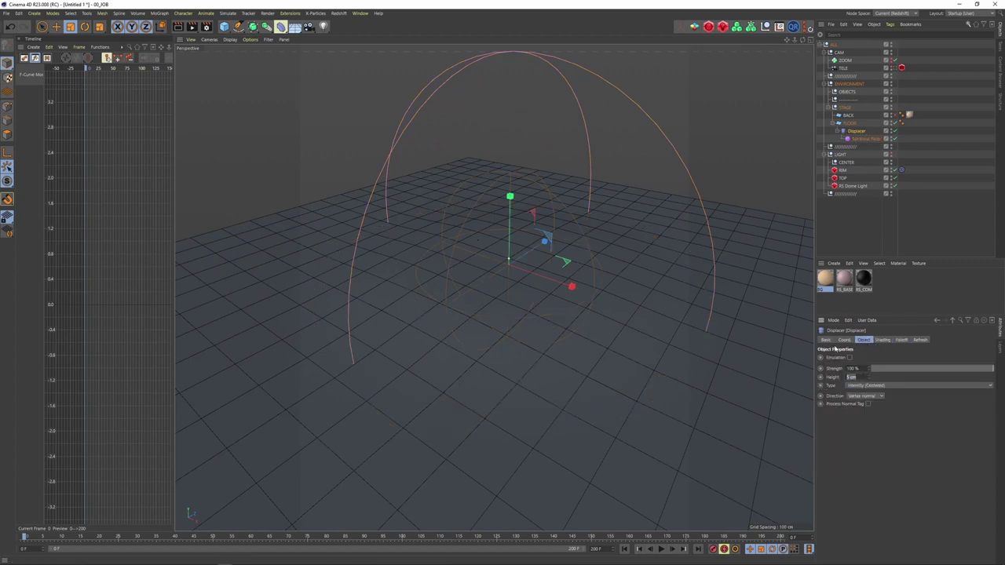
{"action": "key", "text": "Return"}
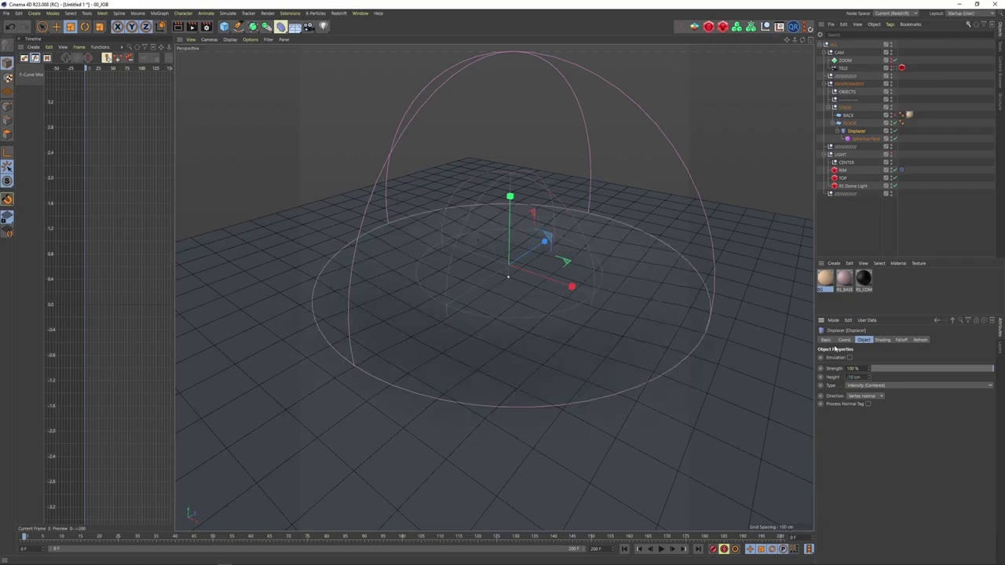
{"action": "left_click_drag", "start_coordinate": [563, 295], "coordinate": [537, 322], "text": "alt"}
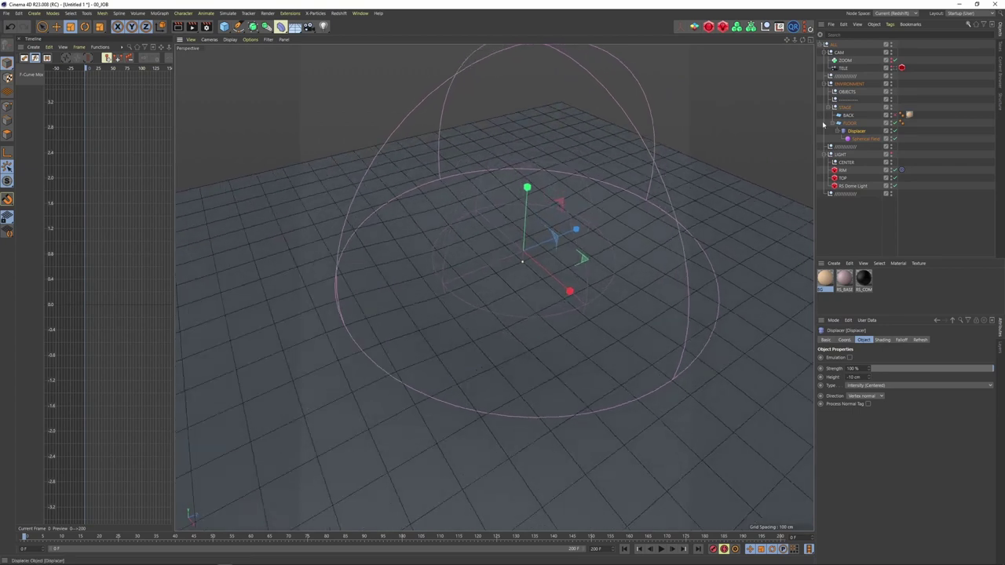
Step: Deselect everything in the studio scene and switch to the 17_KINTO project
{"action": "left_click", "coordinate": [912, 190]}
{"action": "key", "text": "v"}
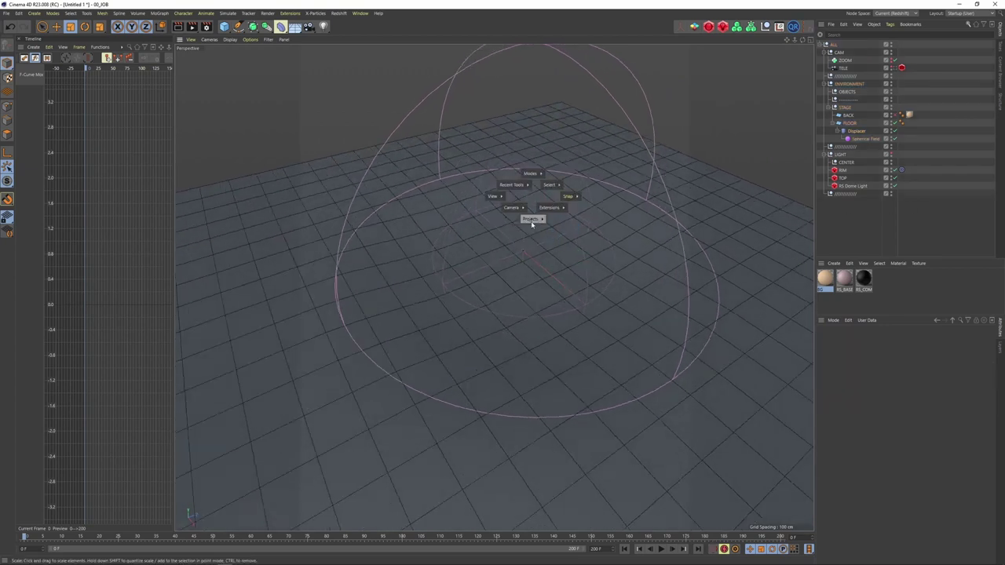
{"action": "left_click", "coordinate": [537, 230]}
{"action": "key", "text": "v"}
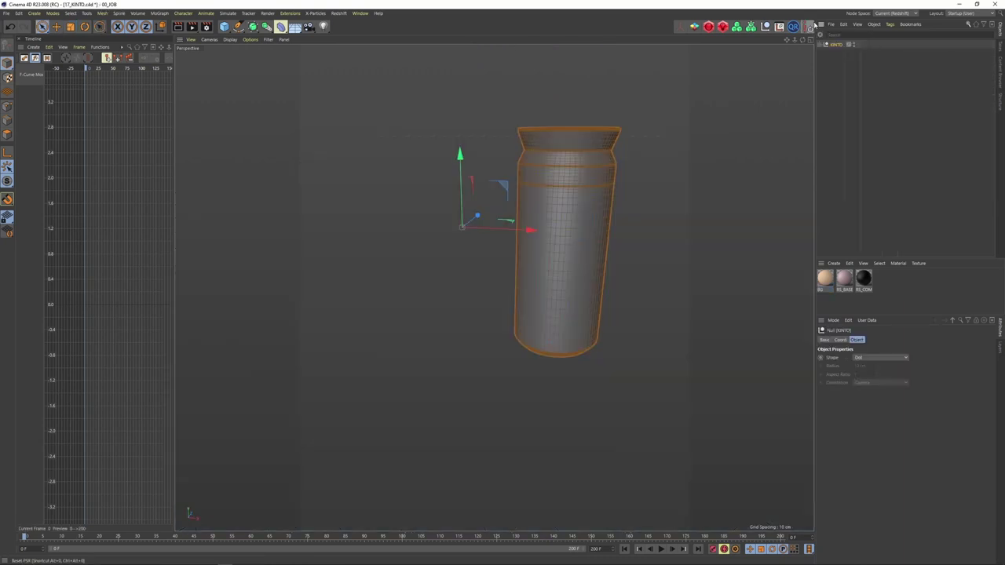
Step: Switch to the untitled studio project and paste the copied KINTO tumbler group into it
{"action": "key", "text": "v"}
{"action": "mouse_move", "coordinate": [687, 208]}
{"action": "left_click", "coordinate": [680, 236]}
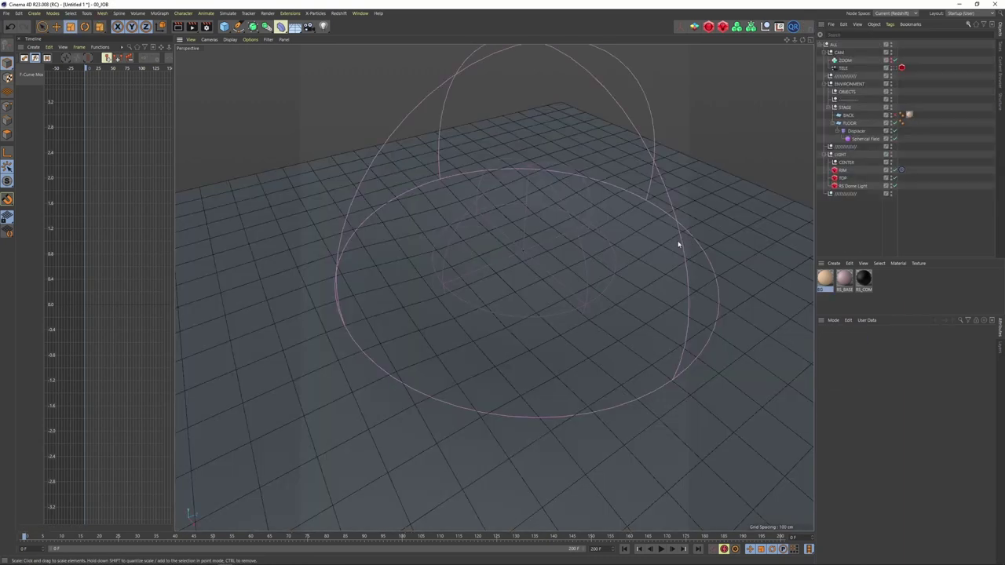
{"action": "key", "text": "ctrl+v"}
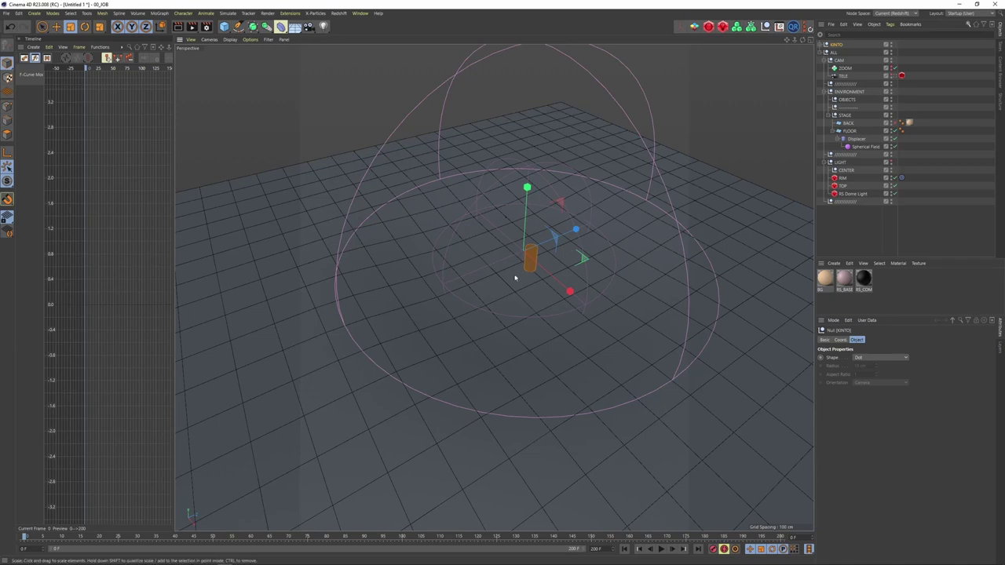
{"action": "mouse_move", "coordinate": [536, 262]}
{"action": "left_mouse_down", "text": "alt"}
{"action": "mouse_move", "coordinate": [492, 249]}
{"action": "mouse_move", "coordinate": [520, 272]}
{"action": "left_mouse_up", "text": "alt"}
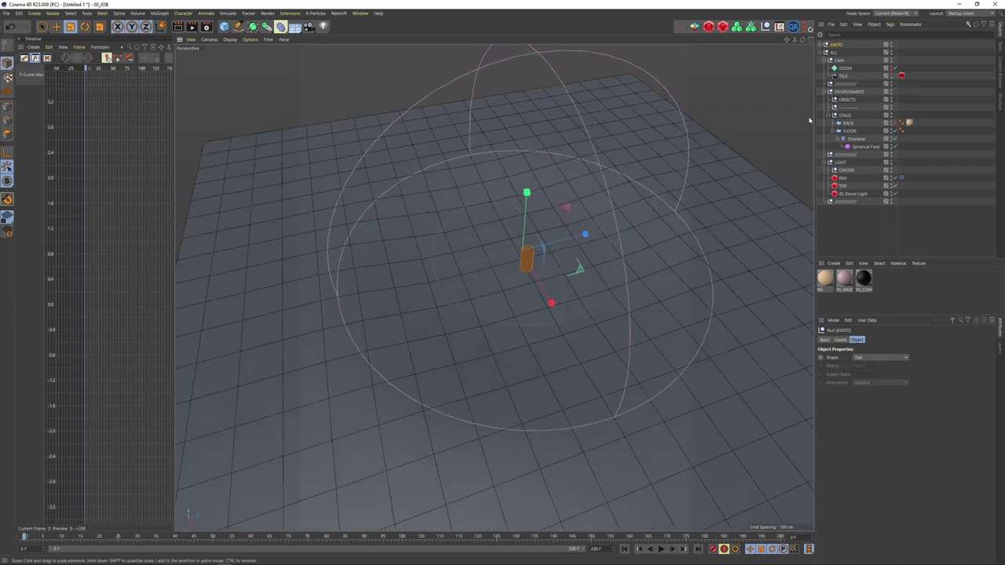
Step: Scale the FLOOR plane down to about 253 cm wide around the tumbler
{"action": "left_click", "coordinate": [762, 191]}
{"action": "left_click_drag", "start_coordinate": [683, 288], "coordinate": [613, 323]}
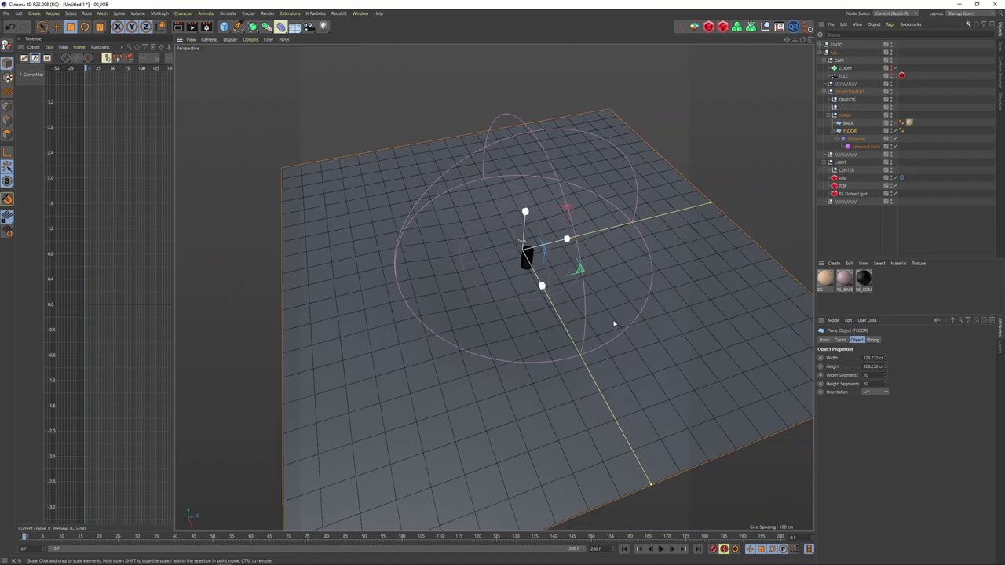
{"action": "left_click_drag", "start_coordinate": [594, 339], "coordinate": [587, 346]}
{"action": "left_click_drag", "start_coordinate": [623, 288], "coordinate": [598, 283]}
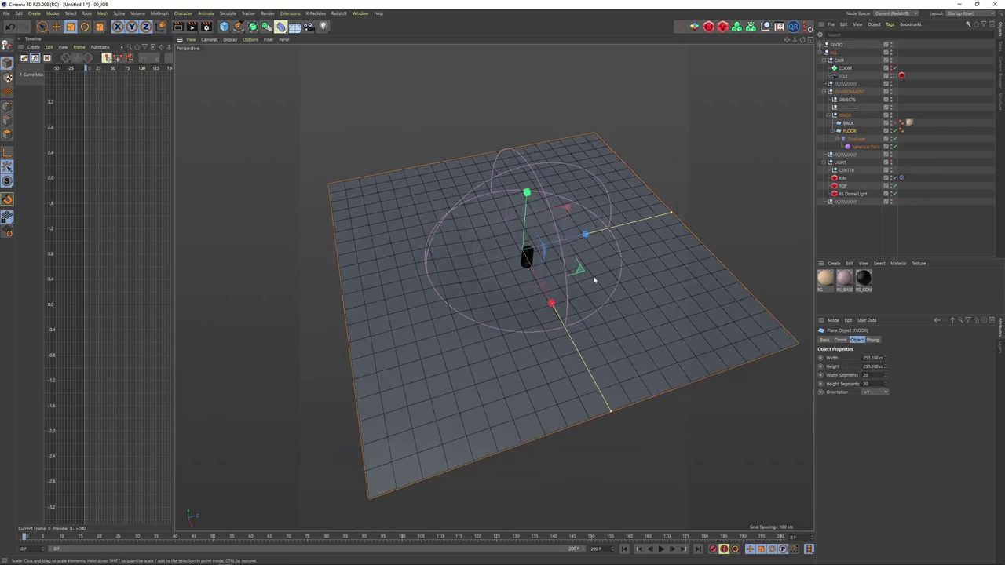
{"action": "scroll", "coordinate": [559, 248], "scroll_direction": "up", "scroll_amount": 5}
Step: Scale down the Spherical Field and deepen the floor's dent, using 7 cm for the amount of the Displacer's height
{"action": "mouse_move", "coordinate": [561, 246]}
{"action": "left_mouse_down", "text": "alt"}
{"action": "mouse_move", "coordinate": [527, 202]}
{"action": "mouse_move", "coordinate": [550, 232]}
{"action": "left_mouse_up", "text": "alt"}
{"action": "left_click", "coordinate": [857, 147]}
{"action": "left_click_drag", "start_coordinate": [638, 253], "coordinate": [611, 276]}
{"action": "left_click", "coordinate": [856, 138]}
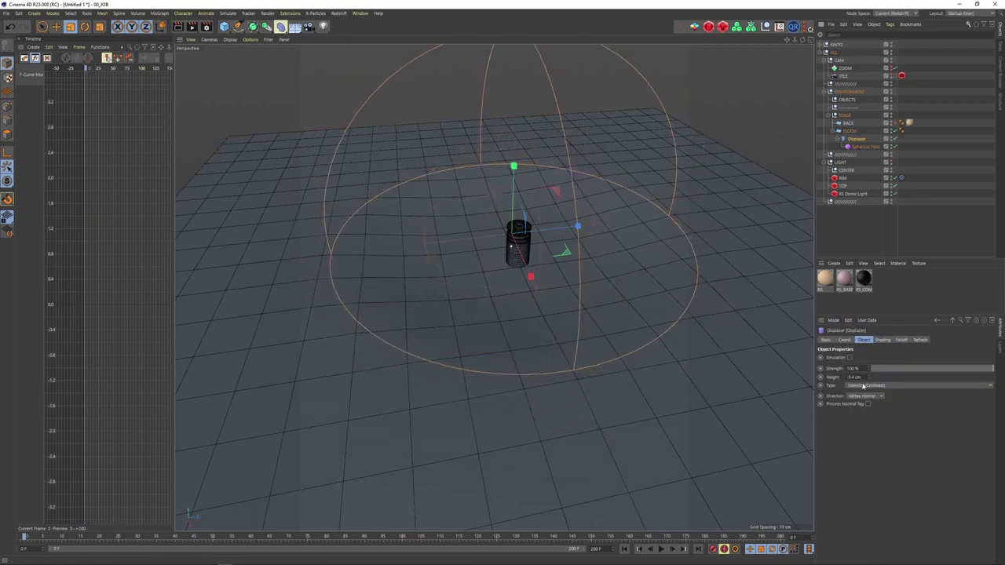
{"action": "key", "text": "BackSpace"}
{"action": "type", "text": "7"}
{"action": "key", "text": "Return"}
{"action": "left_click", "coordinate": [932, 220]}
{"action": "mouse_move", "coordinate": [595, 254]}
{"action": "left_mouse_down", "text": "alt"}
{"action": "mouse_move", "coordinate": [574, 219]}
{"action": "mouse_move", "coordinate": [584, 259]}
{"action": "left_mouse_up", "text": "alt"}
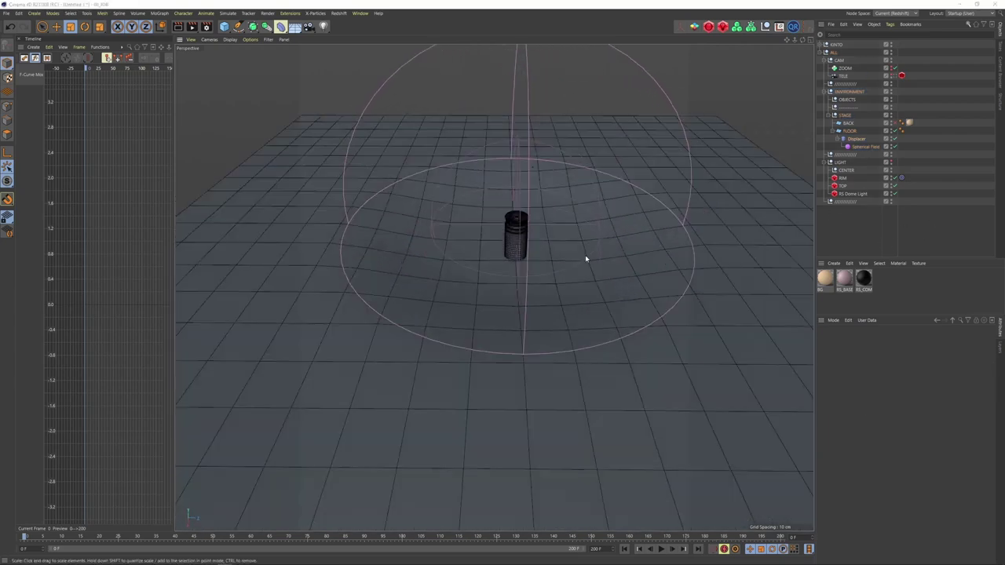
Step: Look at the fractured-ground reference renders in the photo viewer and return to Cinema 4D
{"action": "key", "text": "alt+Tab"}
{"action": "left_click", "coordinate": [343, 345]}
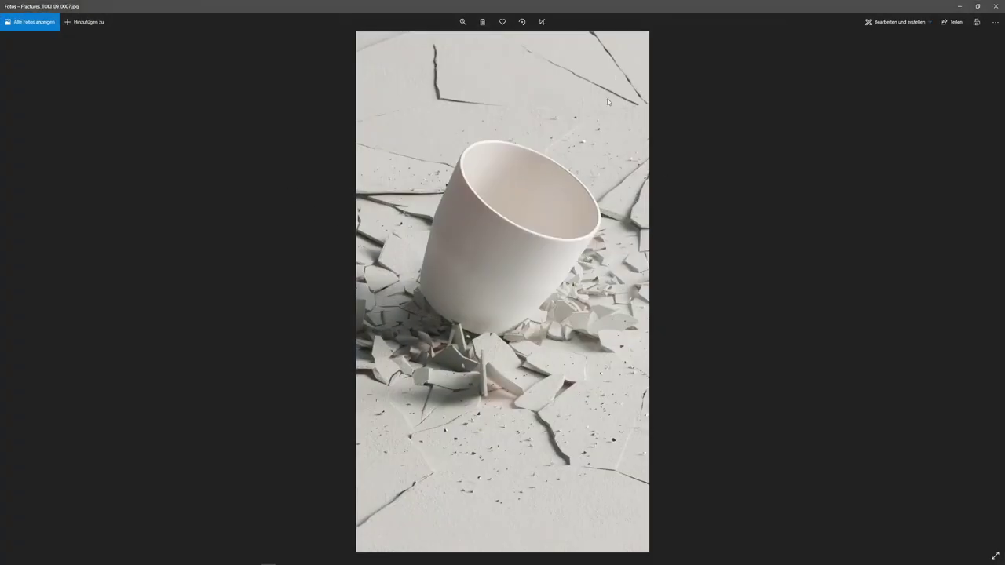
{"action": "key", "text": "Left"}
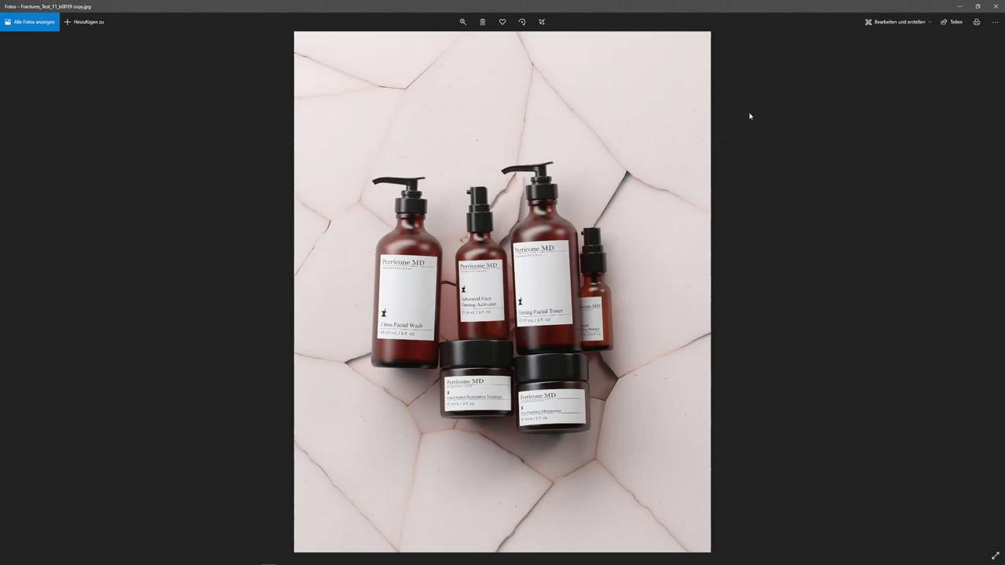
{"action": "left_click", "coordinate": [958, 6]}
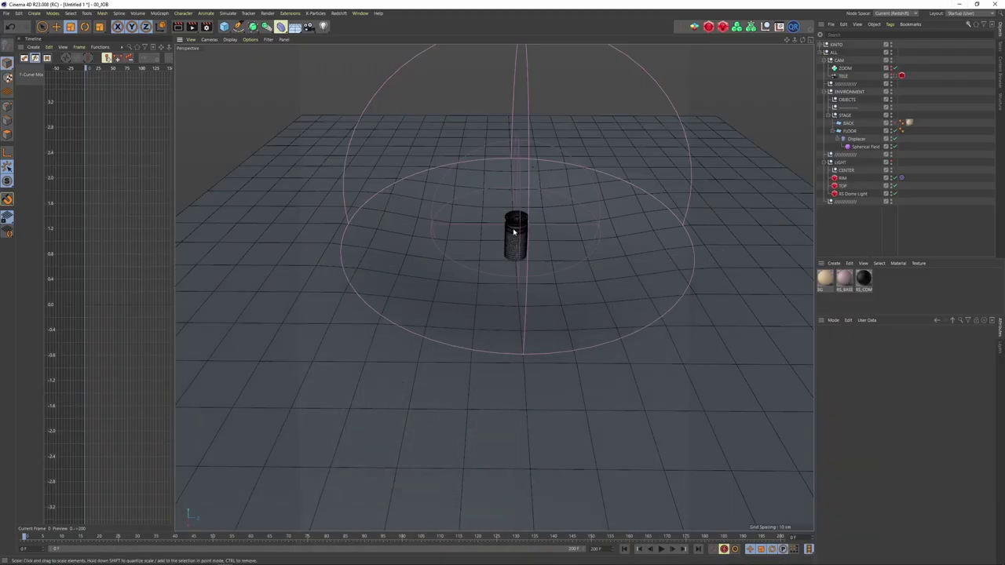
Step: Add a cube, scale it down, flatten it into a thin square slab and adjust its height around the tumbler
{"action": "left_click", "coordinate": [223, 26]}
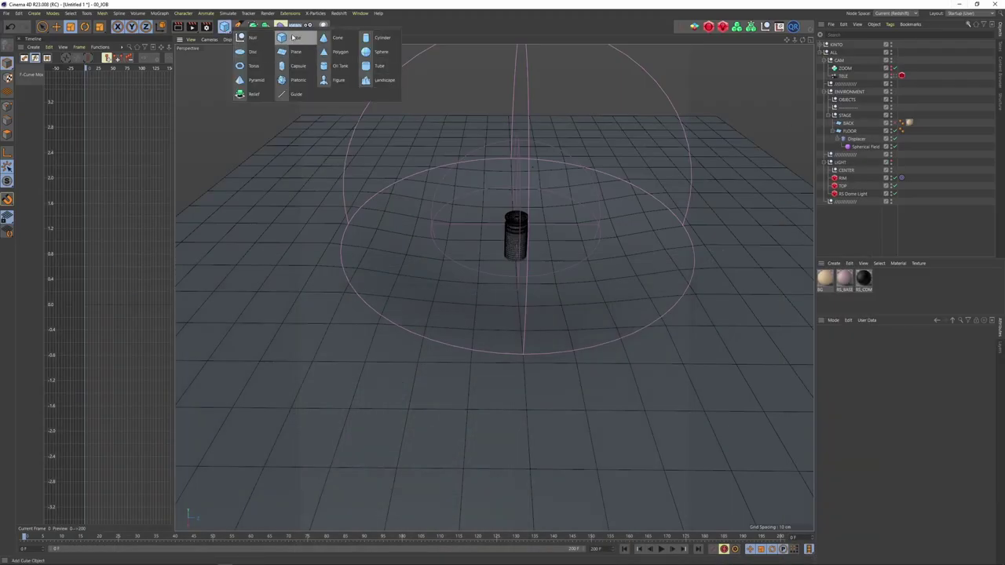
{"action": "left_click", "coordinate": [292, 38]}
{"action": "left_click_drag", "start_coordinate": [630, 219], "coordinate": [541, 207]}
{"action": "left_click_drag", "start_coordinate": [518, 156], "coordinate": [518, 224]}
{"action": "key", "text": "space"}
{"action": "left_click_drag", "start_coordinate": [517, 188], "coordinate": [516, 183]}
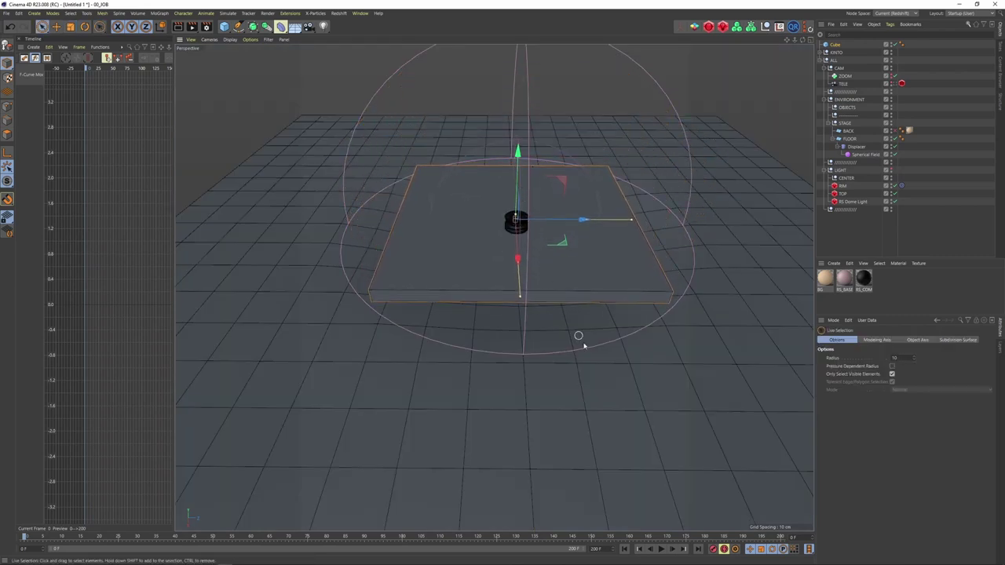
Step: Enlarge the slab to about 108 cm wide, raise it slightly and check its coverage of the floor from above
{"action": "key", "text": "space"}
{"action": "left_click_drag", "start_coordinate": [578, 385], "coordinate": [654, 327]}
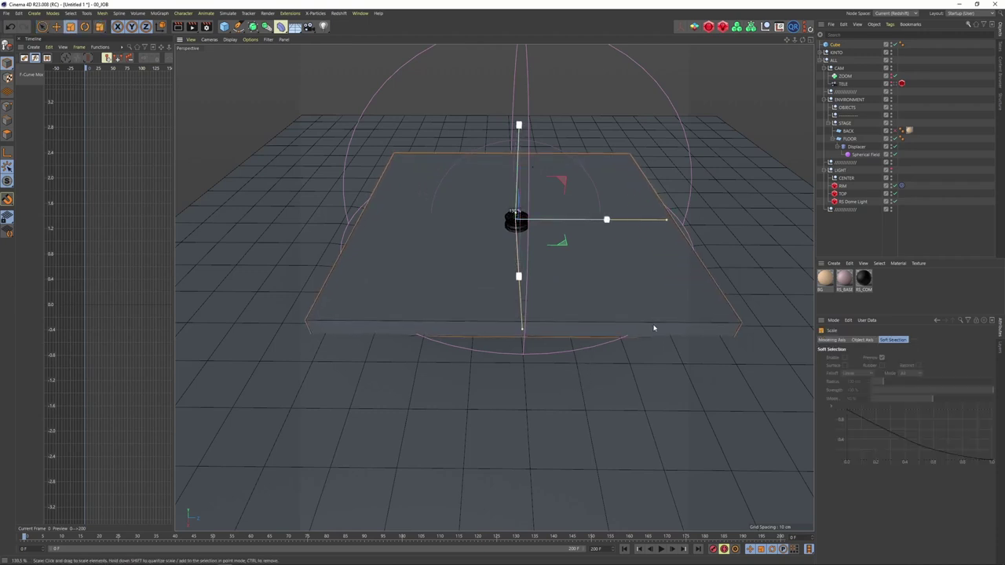
{"action": "key", "text": "space"}
{"action": "left_click_drag", "start_coordinate": [518, 167], "coordinate": [521, 168]}
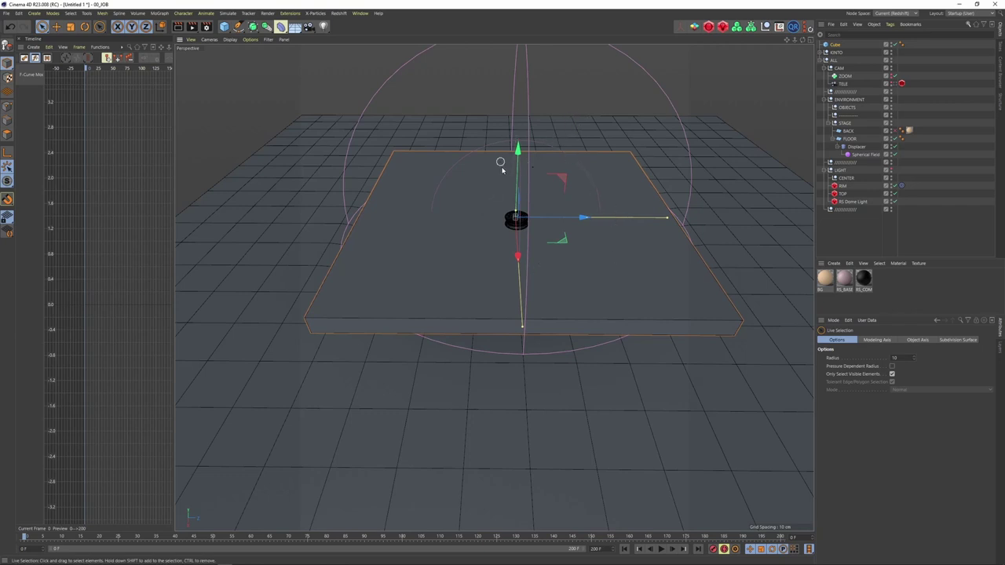
{"action": "left_click_drag", "start_coordinate": [500, 162], "coordinate": [502, 228], "text": "alt"}
{"action": "left_click", "coordinate": [894, 84]}
{"action": "left_click", "coordinate": [895, 84]}
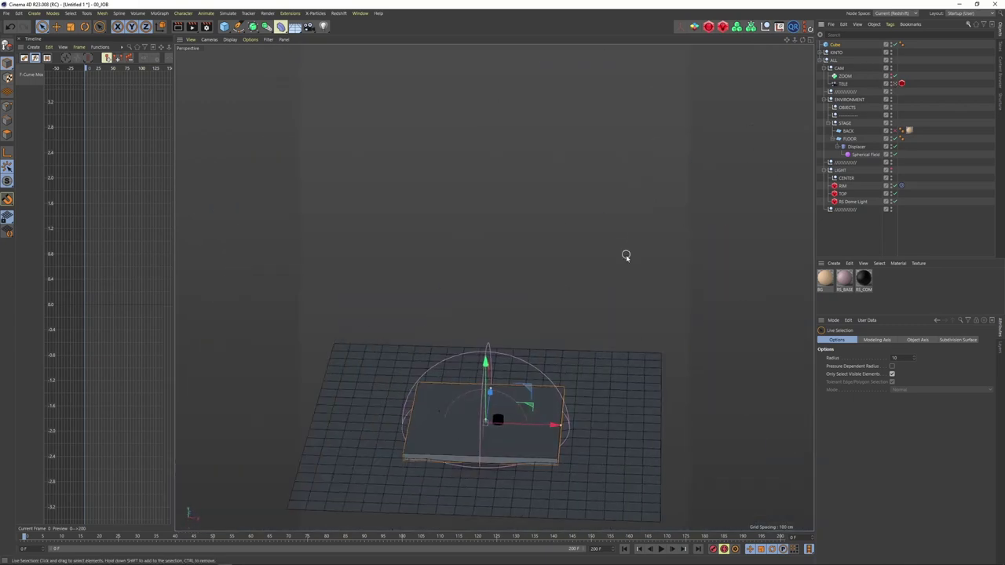
{"action": "left_click_drag", "start_coordinate": [498, 413], "coordinate": [500, 455], "text": "alt"}
{"action": "middle_click_drag", "start_coordinate": [502, 439], "coordinate": [543, 236], "text": "alt"}
{"action": "right_click_drag", "start_coordinate": [542, 236], "coordinate": [567, 248], "text": "alt"}
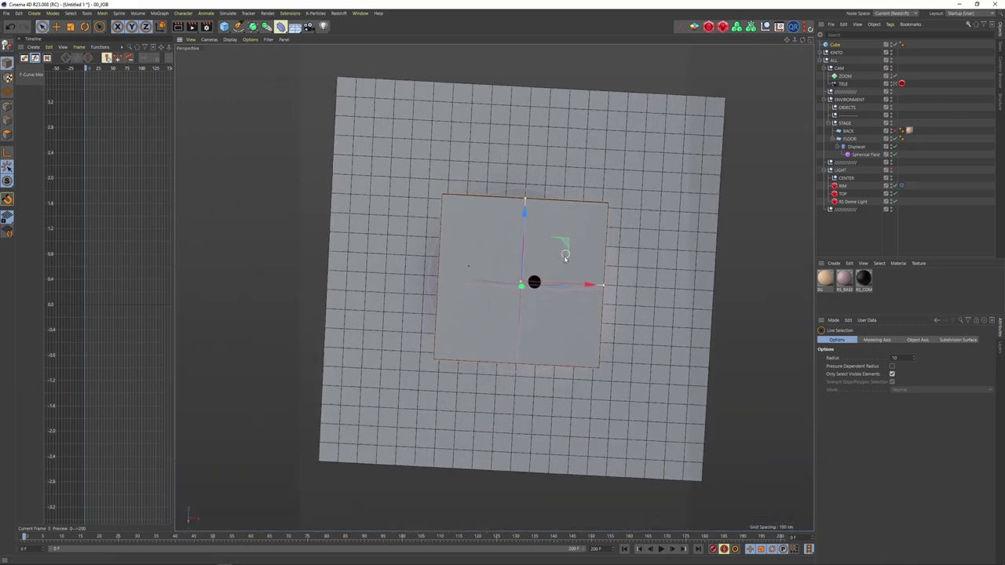
{"action": "left_click_drag", "start_coordinate": [567, 249], "coordinate": [560, 258], "text": "alt"}
Step: Compare the bottle and cup fracture renders in the photo viewer and return to Cinema 4D
{"action": "key", "text": "alt+Tab"}
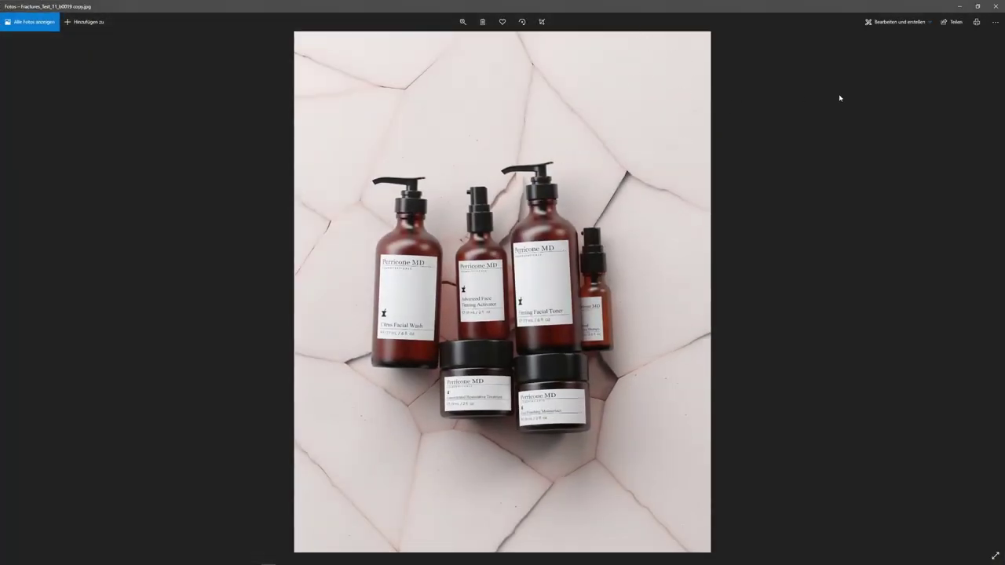
{"action": "left_click", "coordinate": [964, 6]}
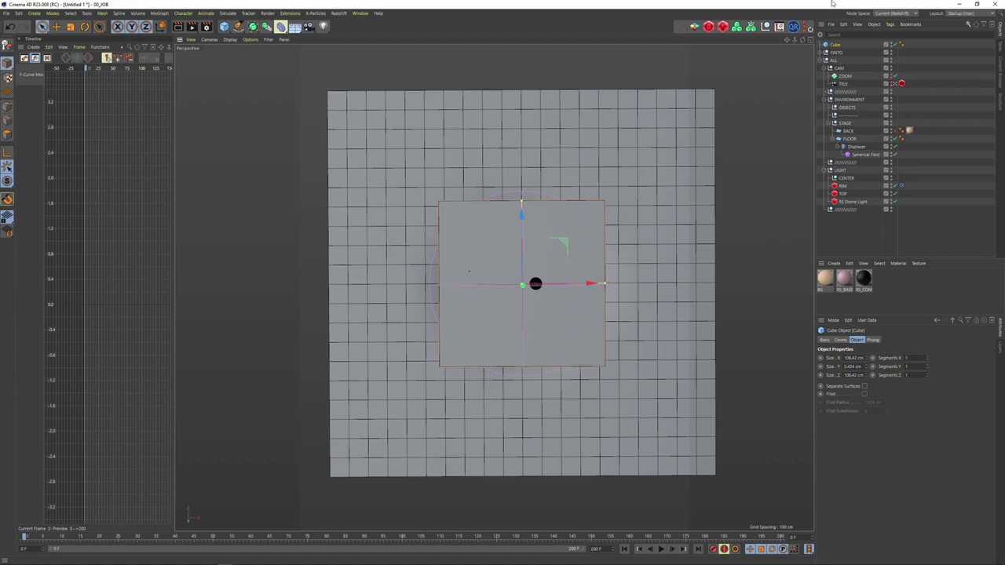
{"action": "key", "text": "alt+Tab"}
{"action": "key", "text": "Right"}
{"action": "key", "text": "Right"}
{"action": "key", "text": "Right"}
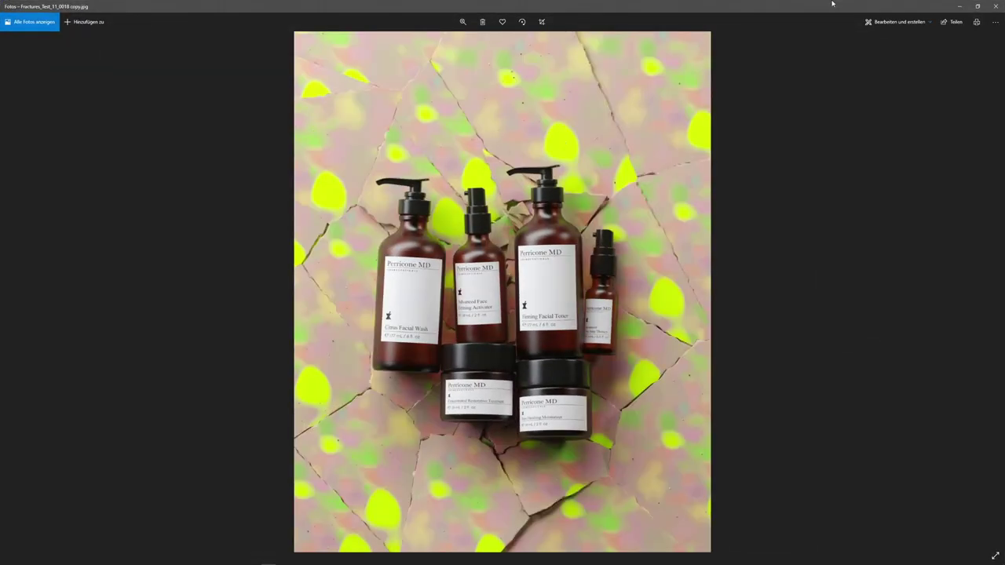
{"action": "key", "text": "Right"}
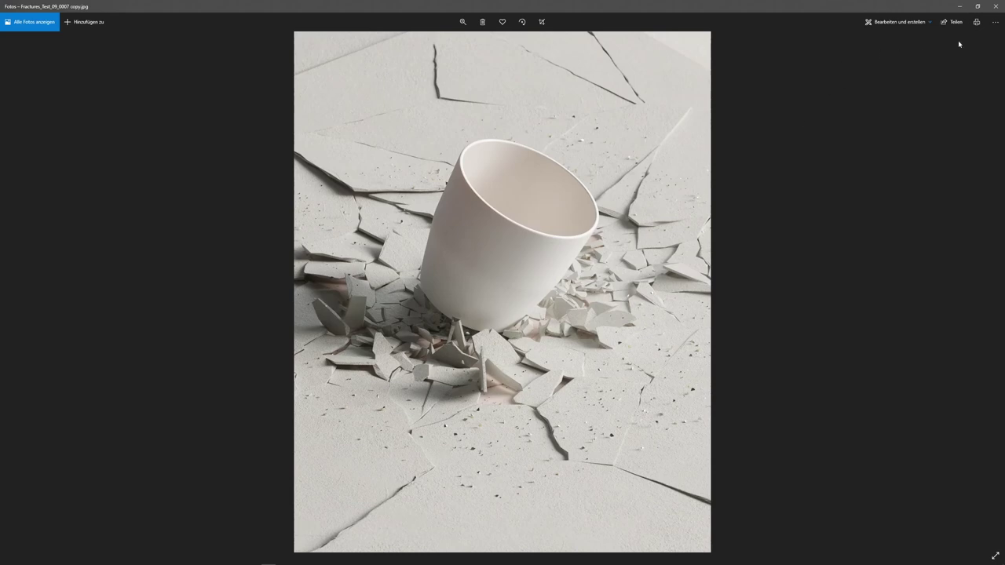
{"action": "left_click", "coordinate": [961, 6]}
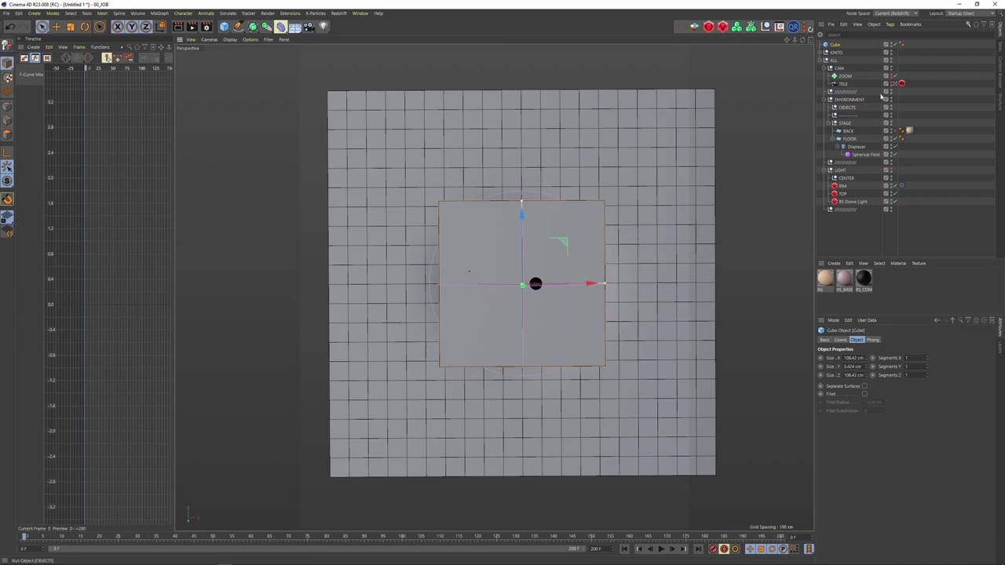
Step: Set the cube slab's size to 100 cm in X, 5 cm in Y and 100 cm in Z
{"action": "left_click", "coordinate": [894, 84]}
{"action": "left_click_drag", "start_coordinate": [543, 333], "coordinate": [590, 287], "text": "alt"}
{"action": "middle_click_drag", "start_coordinate": [518, 289], "coordinate": [599, 200], "text": "alt"}
{"action": "right_click_drag", "start_coordinate": [495, 288], "coordinate": [612, 219], "text": "alt"}
{"action": "double_click", "coordinate": [846, 357]}
{"action": "type", "text": "100"}
{"action": "key", "text": "Tab"}
{"action": "type", "text": "5"}
{"action": "key", "text": "Tab"}
{"action": "type", "text": "100"}
Step: Move the cube below OBJECTS in the ENVIRONMENT group, fracture it with a Voronoi Fracture parent and show that object's settings
{"action": "left_click_drag", "start_coordinate": [835, 44], "coordinate": [850, 111]}
{"action": "key", "text": "shift+c"}
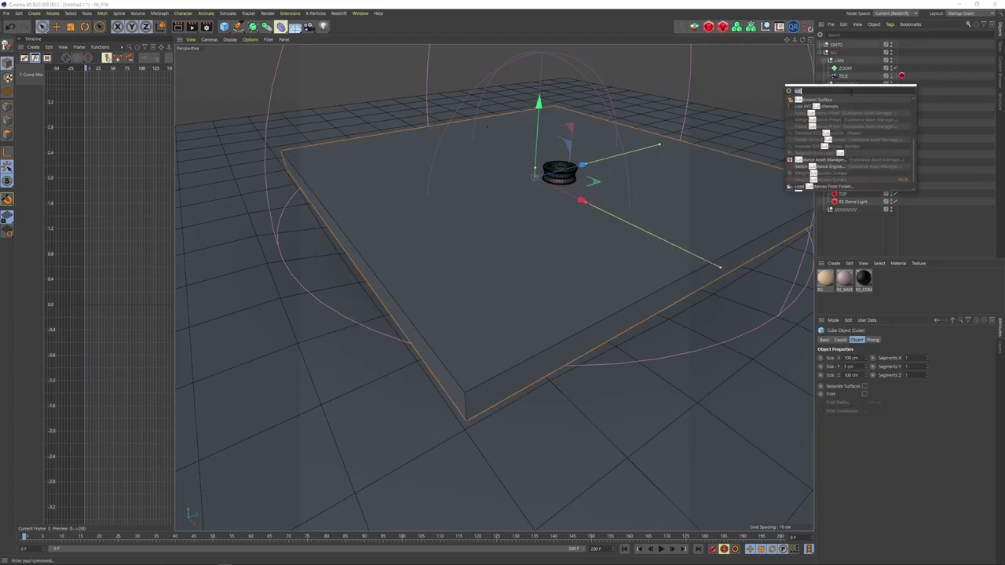
{"action": "type", "text": "vor"}
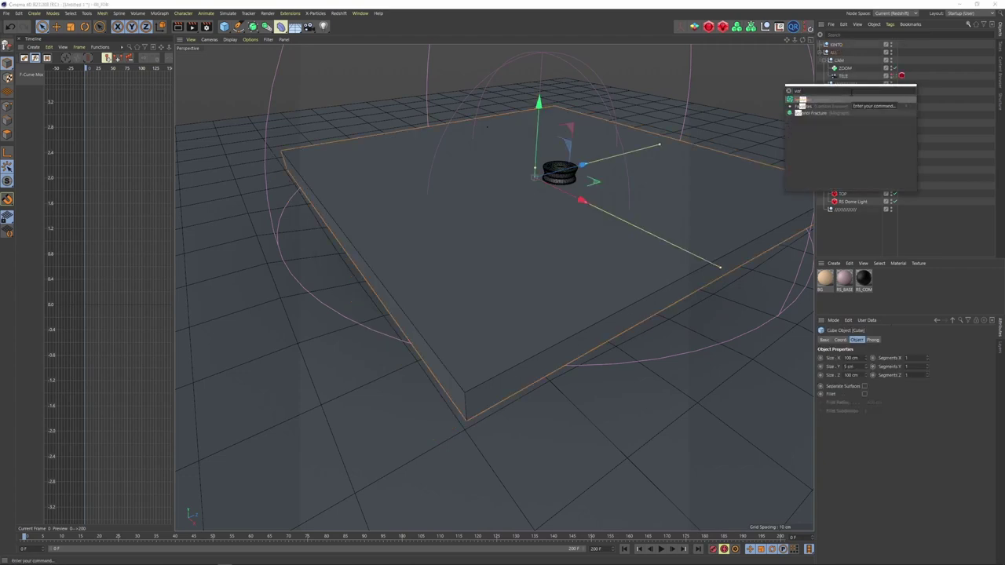
{"action": "left_click_drag", "start_coordinate": [846, 45], "coordinate": [844, 108]}
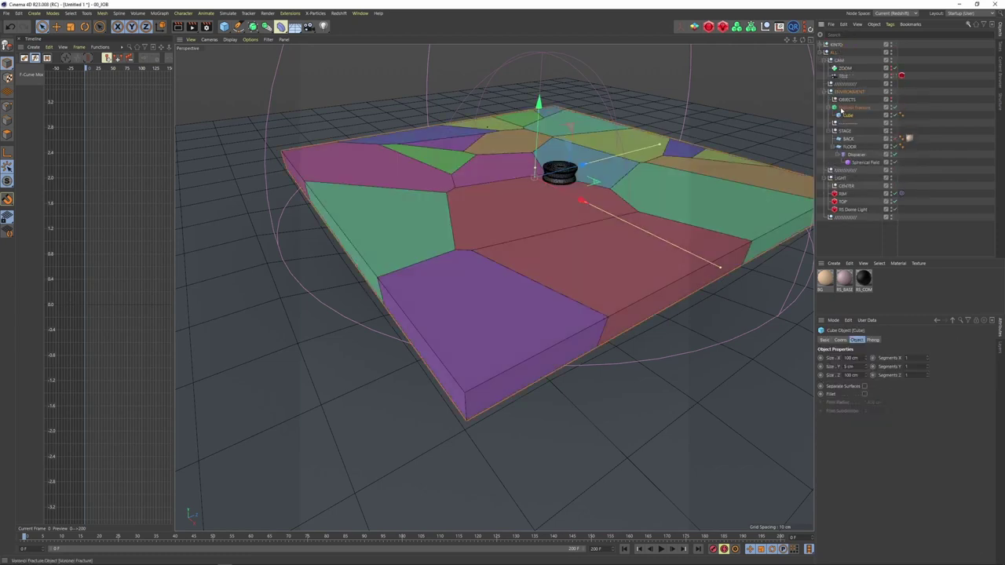
{"action": "left_click", "coordinate": [851, 108]}
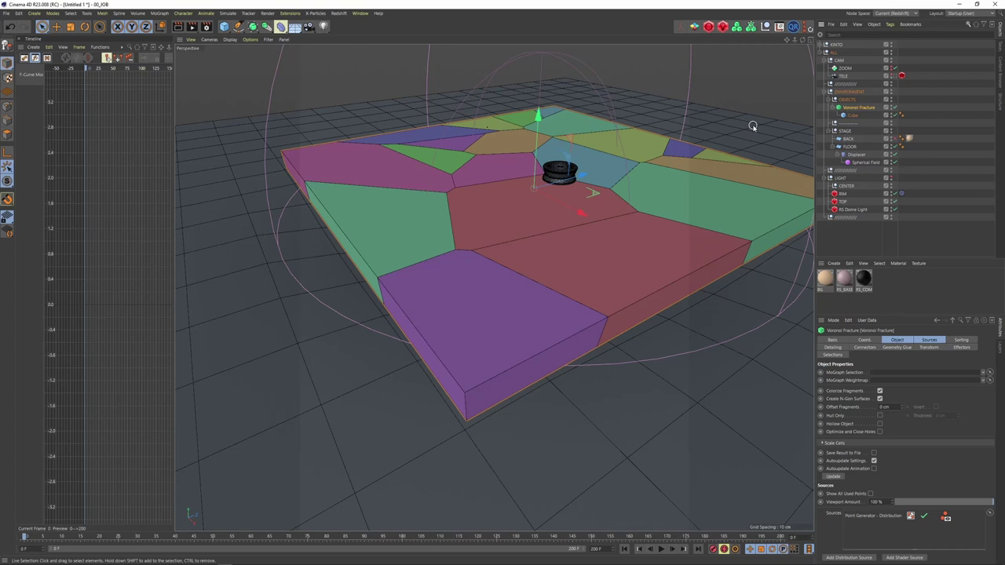
Step: Study the crack patterns in the cup and tumbler reference renders in the photo viewer and return to Cinema 4D
{"action": "key", "text": "alt+Tab"}
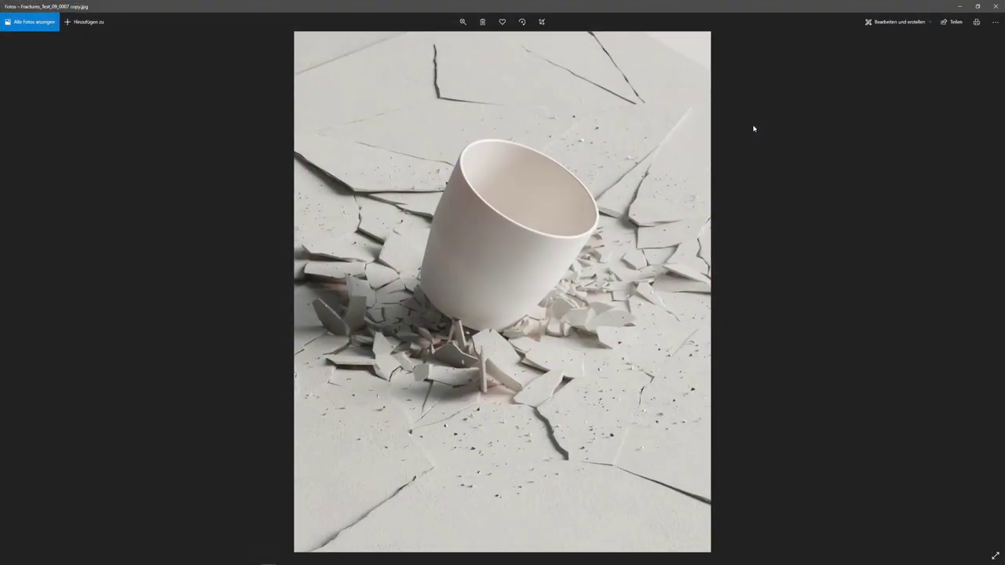
{"action": "key", "text": "Left"}
{"action": "key", "text": "Right"}
{"action": "key", "text": "Right"}
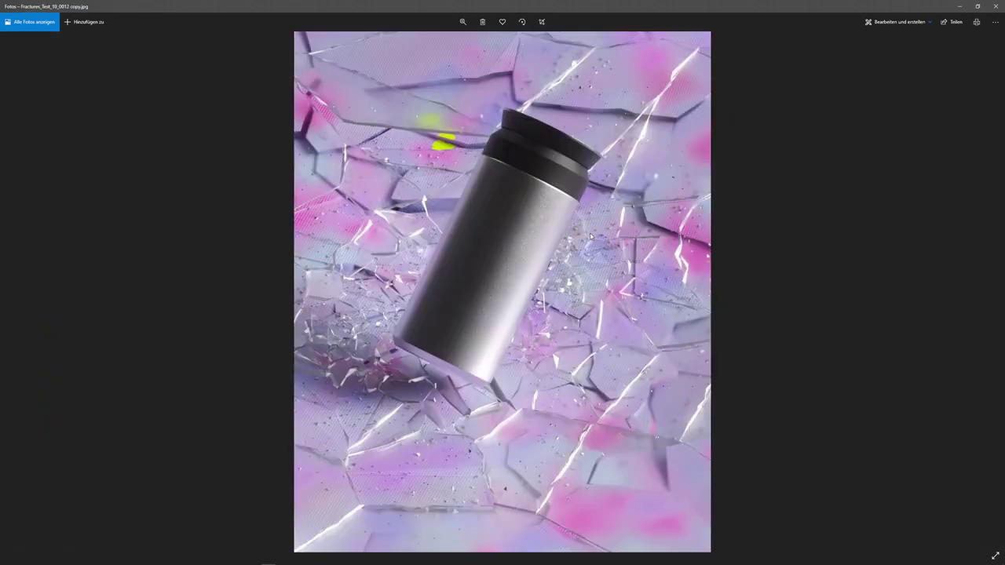
{"action": "key", "text": "Right"}
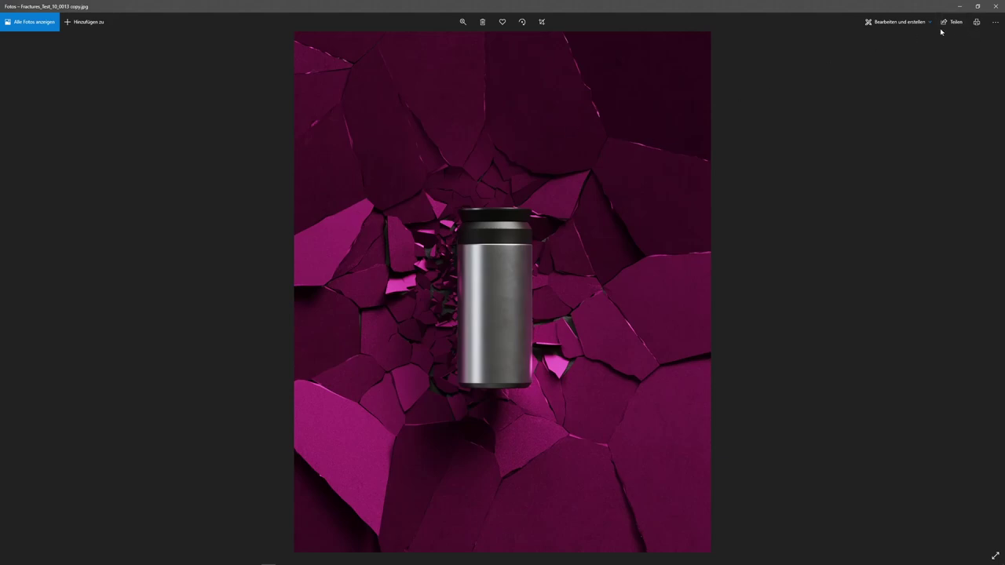
{"action": "left_click", "coordinate": [959, 6]}
Step: Reduce the fractured cube slab's thickness to 4 cm in Y
{"action": "left_click_drag", "start_coordinate": [549, 213], "coordinate": [509, 292], "text": "alt"}
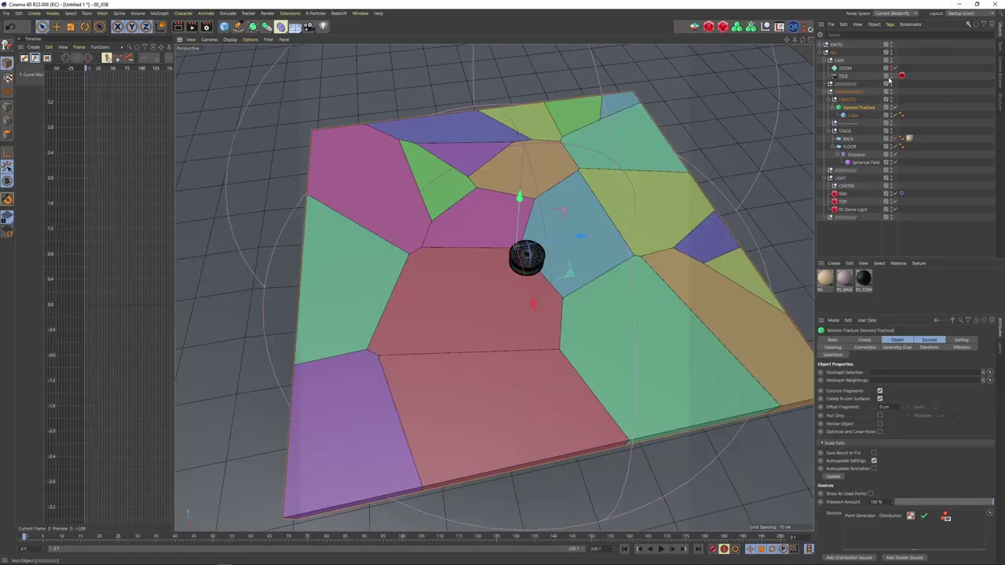
{"action": "scroll", "coordinate": [603, 235], "scroll_direction": "down", "scroll_amount": 3}
{"action": "mouse_move", "coordinate": [600, 237]}
{"action": "left_mouse_down", "text": "alt"}
{"action": "mouse_move", "coordinate": [598, 227]}
{"action": "mouse_move", "coordinate": [588, 235]}
{"action": "left_mouse_up", "text": "alt"}
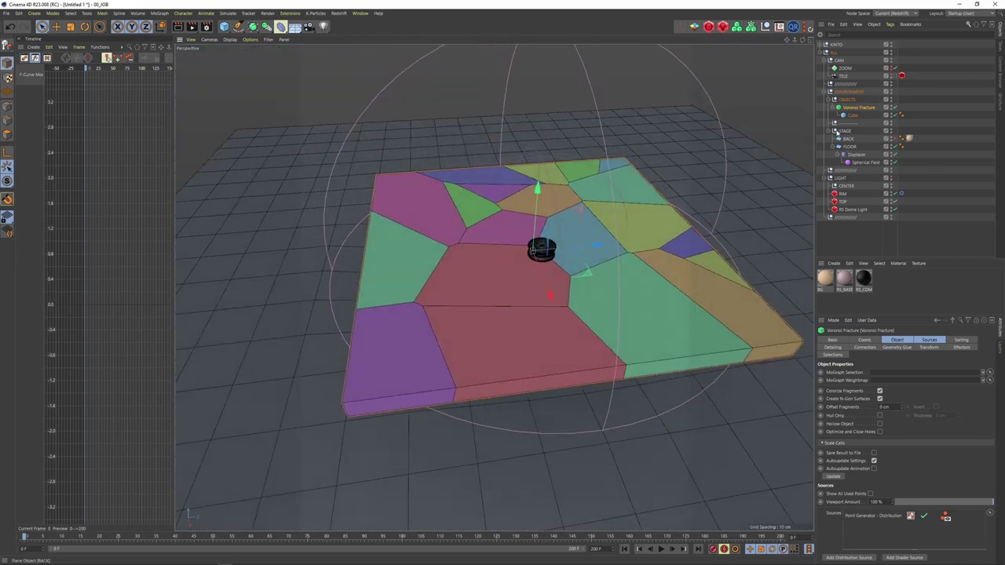
{"action": "left_click", "coordinate": [851, 116]}
{"action": "left_click_drag", "start_coordinate": [857, 367], "coordinate": [840, 380]}
{"action": "type", "text": "4"}
{"action": "key", "text": "Return"}
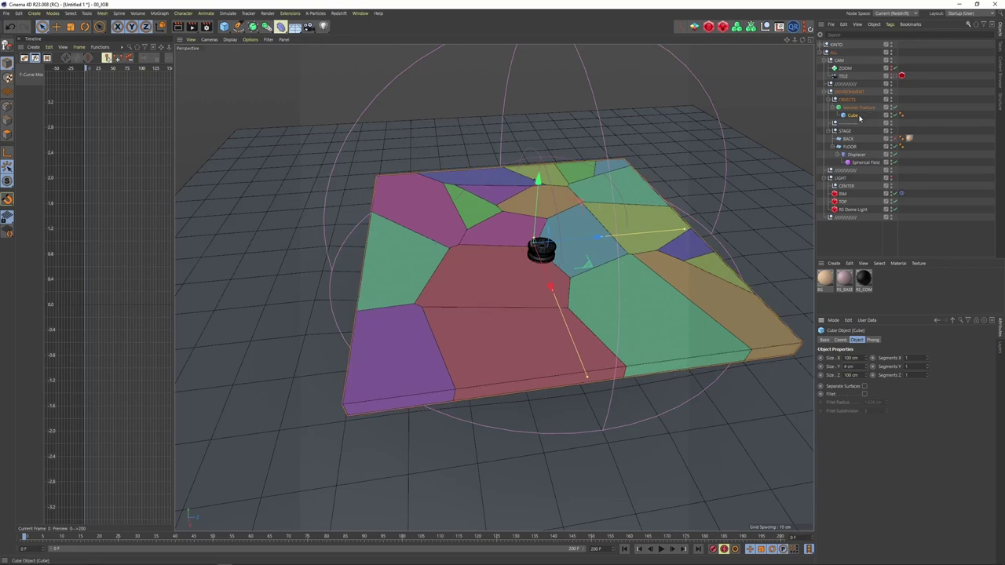
Step: Browse the cracked-ground reference images in the Franz chats and return to the Voronoi Fracture's settings in Cinema 4D
{"action": "key", "text": "alt+Tab"}
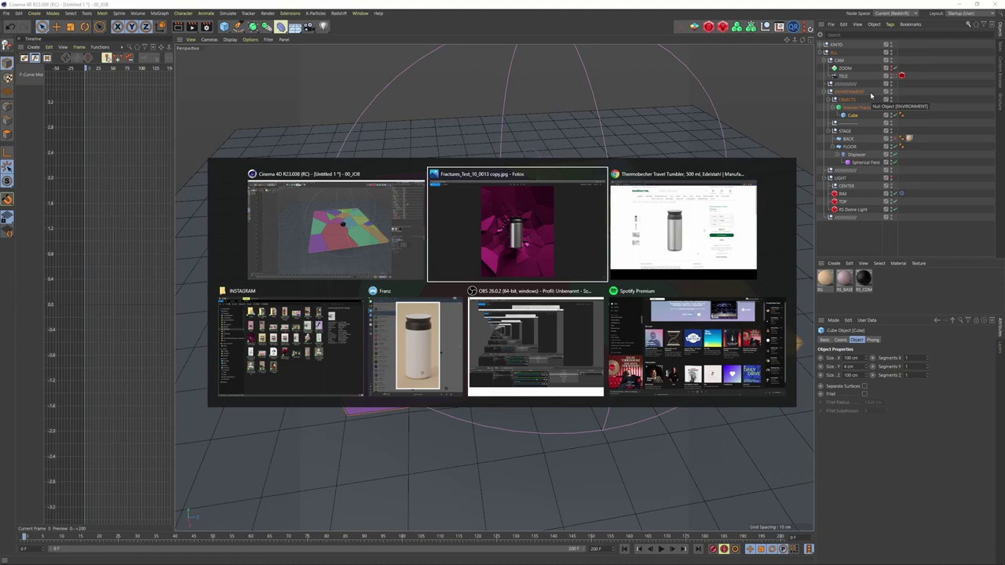
{"action": "key", "text": "alt+Down"}
{"action": "key", "text": "alt+Left"}
{"action": "key", "text": "Left"}
{"action": "key", "text": "Left"}
{"action": "key", "text": "Left"}
{"action": "key", "text": "Left"}
{"action": "key", "text": "Left"}
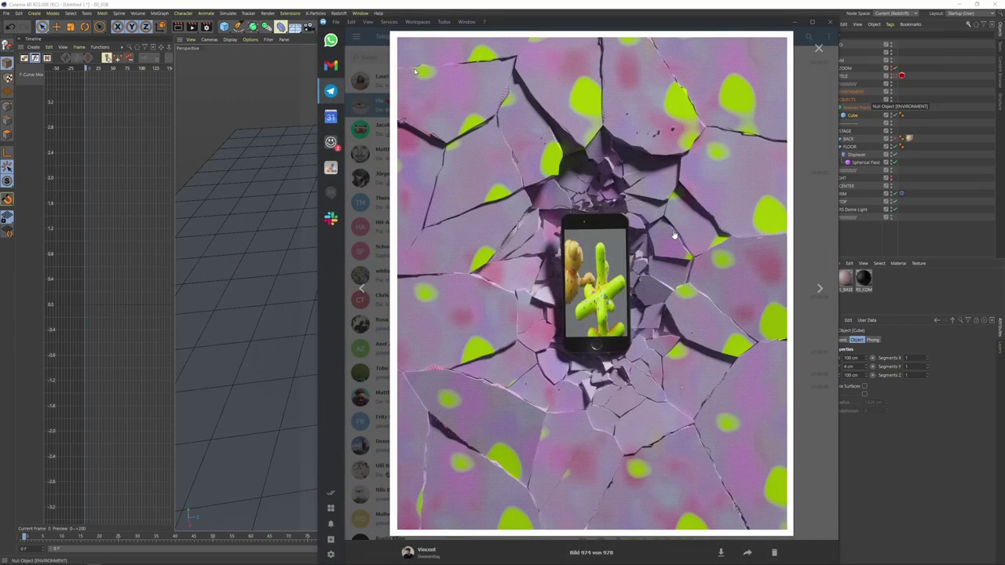
{"action": "key", "text": "Left"}
{"action": "key", "text": "Left"}
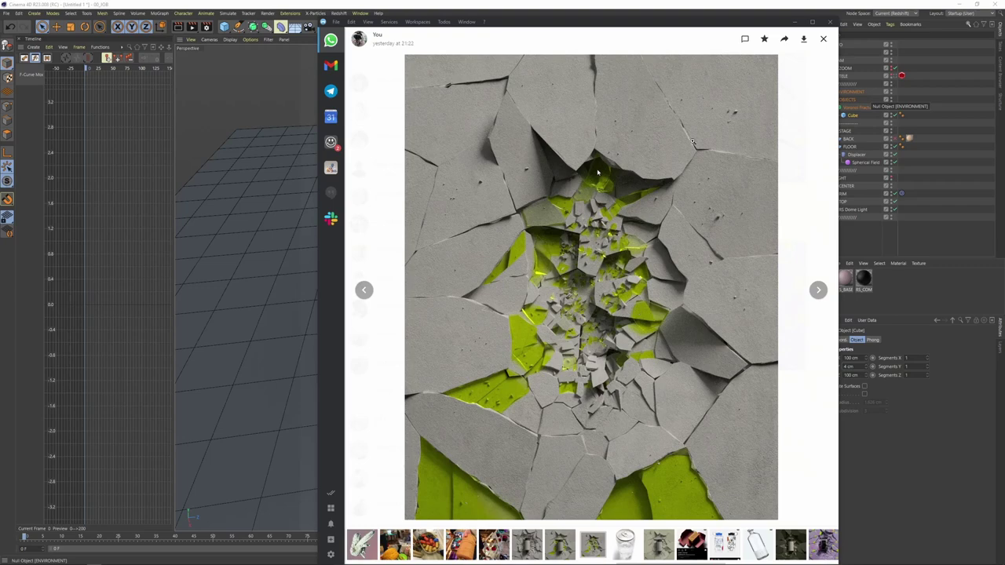
{"action": "left_click", "coordinate": [795, 23]}
{"action": "left_click", "coordinate": [859, 107]}
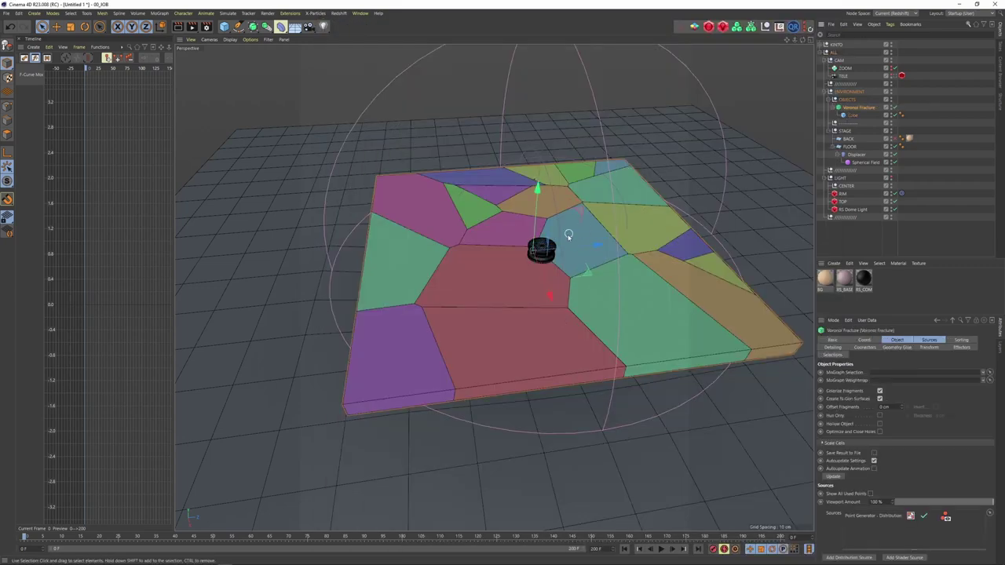
Step: Give the Voronoi Fracture slab a Rigid Body simulation tag
{"action": "scroll", "coordinate": [582, 248], "scroll_direction": "up", "scroll_amount": 3}
{"action": "right_click", "coordinate": [858, 108]}
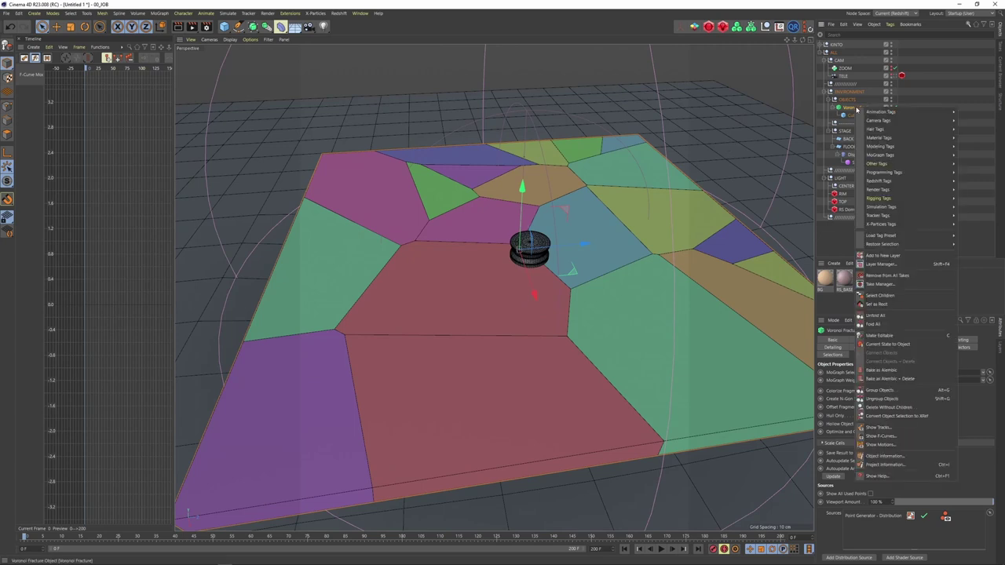
{"action": "mouse_move", "coordinate": [885, 193]}
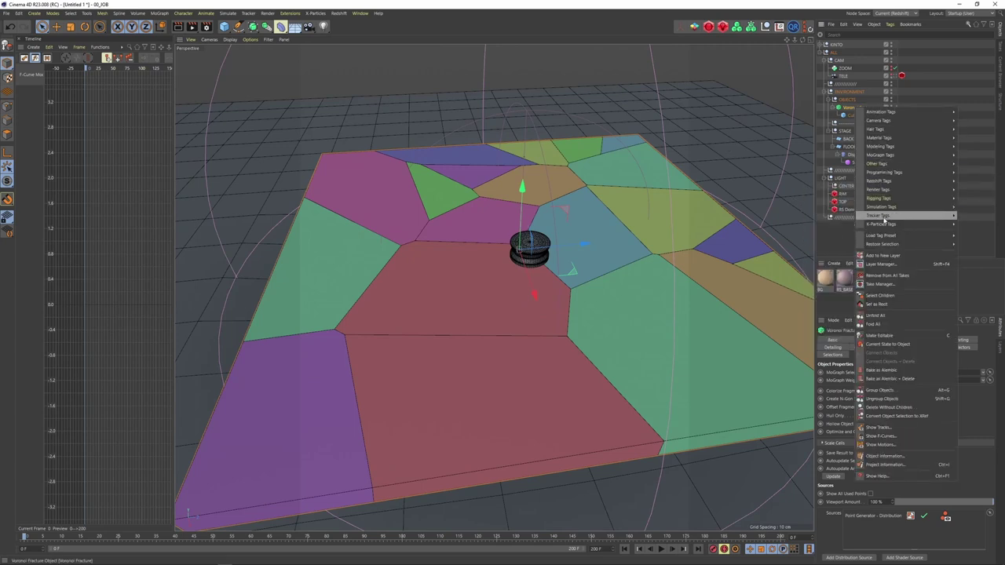
{"action": "left_click", "coordinate": [745, 145]}
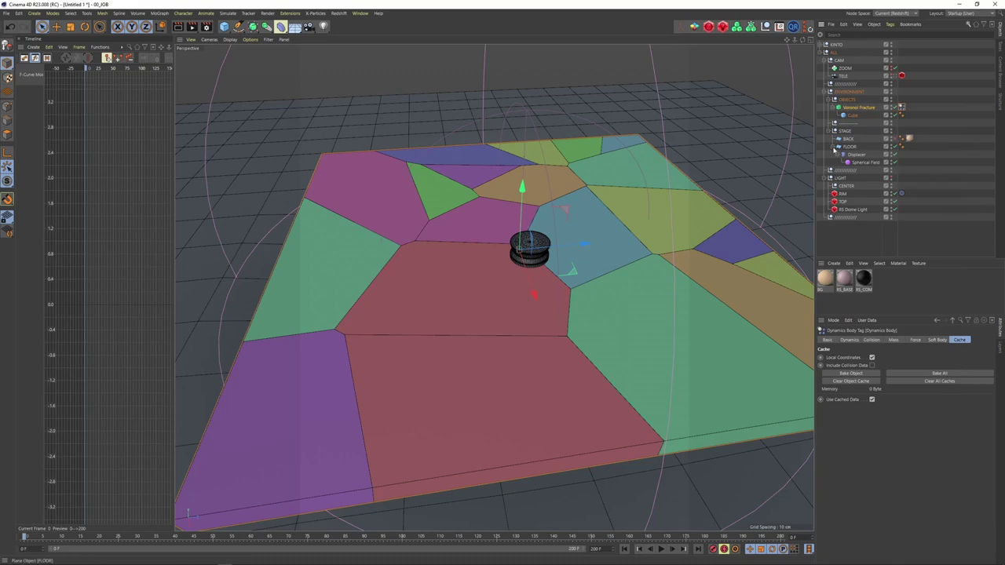
Step: Give the dented FLOOR plane in the STAGE group a Collider Body simulation tag
{"action": "right_click", "coordinate": [847, 147]}
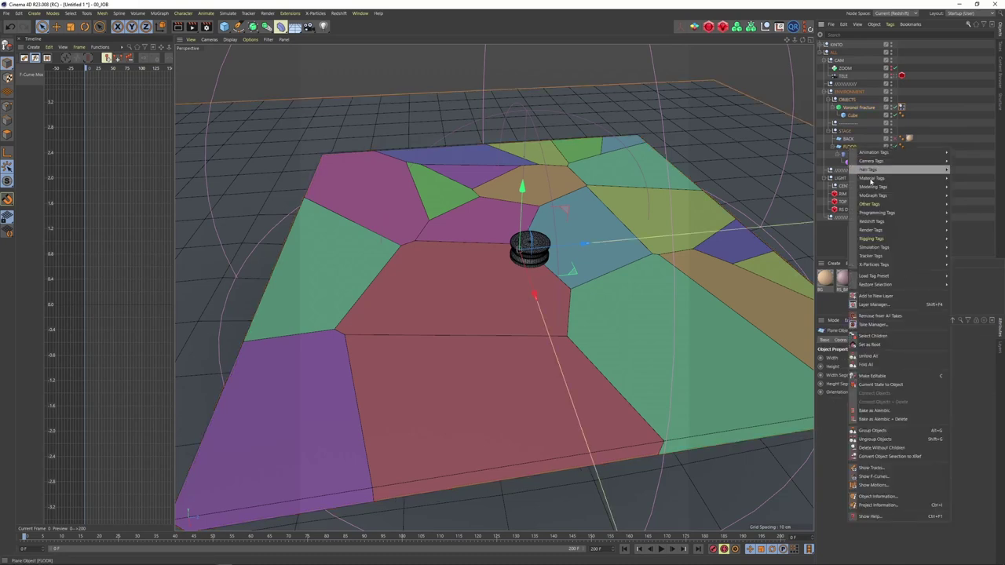
{"action": "mouse_move", "coordinate": [883, 248]}
{"action": "left_click", "coordinate": [972, 265]}
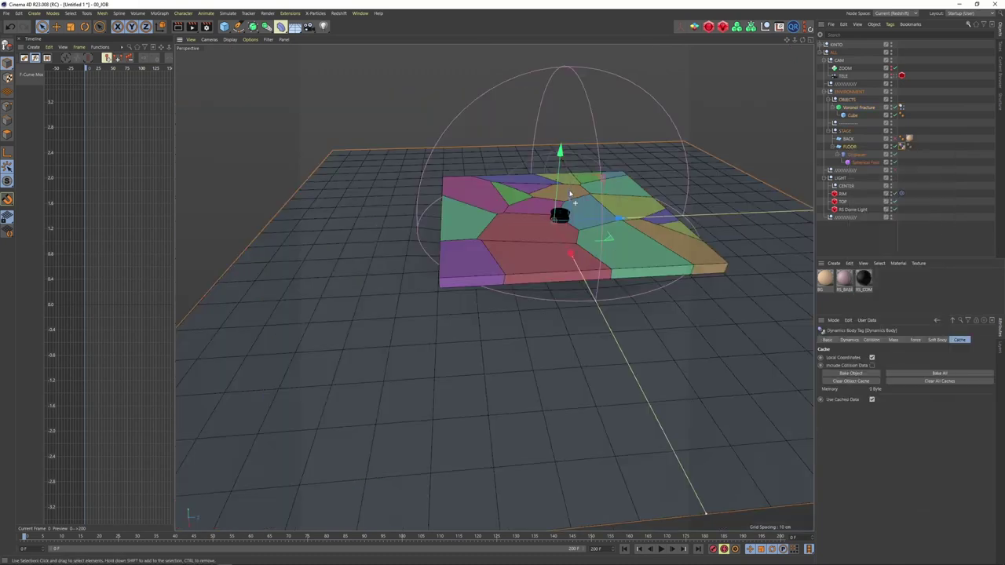
{"action": "mouse_move", "coordinate": [571, 196]}
{"action": "left_mouse_down", "text": "alt"}
{"action": "mouse_move", "coordinate": [574, 224]}
{"action": "mouse_move", "coordinate": [570, 192]}
{"action": "left_mouse_up", "text": "alt"}
{"action": "scroll", "coordinate": [572, 209], "scroll_direction": "up", "scroll_amount": 3}
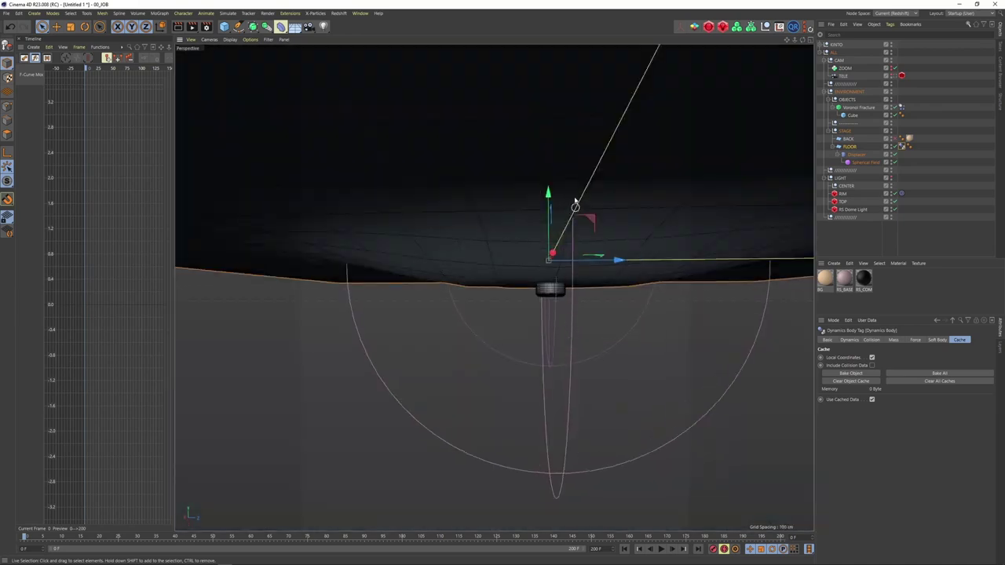
{"action": "left_click_drag", "start_coordinate": [556, 142], "coordinate": [577, 220], "text": "alt"}
{"action": "middle_click_drag", "start_coordinate": [595, 179], "coordinate": [612, 288], "text": "alt"}
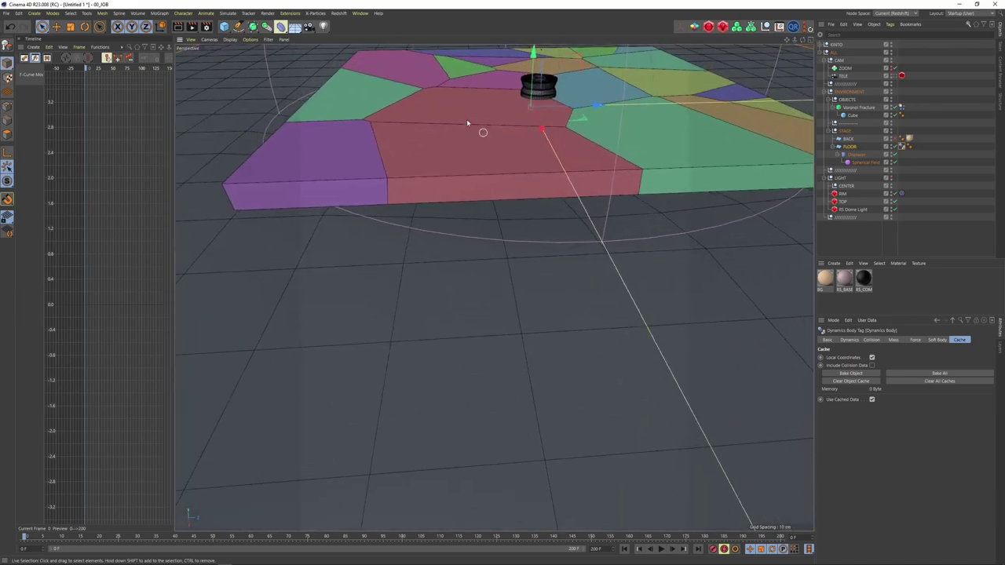
Step: Add a Floor object to the STAGE group above BACK and give it a Collider Body simulation tag
{"action": "left_click", "coordinate": [280, 28]}
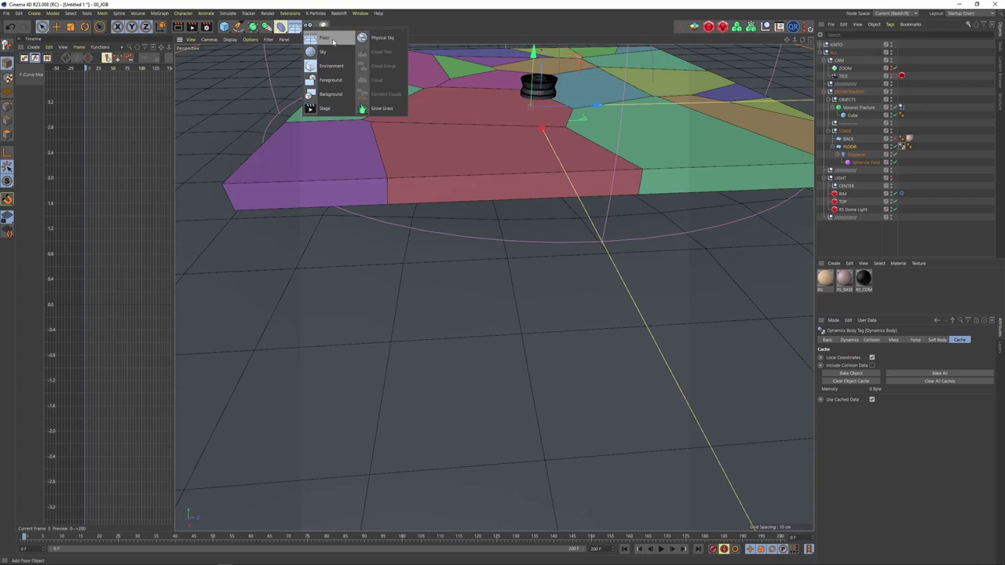
{"action": "left_click", "coordinate": [322, 38]}
{"action": "left_click_drag", "start_coordinate": [835, 46], "coordinate": [854, 142]}
{"action": "right_click_drag", "start_coordinate": [565, 102], "coordinate": [541, 69], "text": "alt"}
{"action": "mouse_move", "coordinate": [559, 143]}
{"action": "left_mouse_down", "text": "alt"}
{"action": "mouse_move", "coordinate": [549, 112]}
{"action": "mouse_move", "coordinate": [550, 189]}
{"action": "mouse_move", "coordinate": [494, 285]}
{"action": "mouse_move", "coordinate": [567, 131]}
{"action": "left_mouse_up", "text": "alt"}
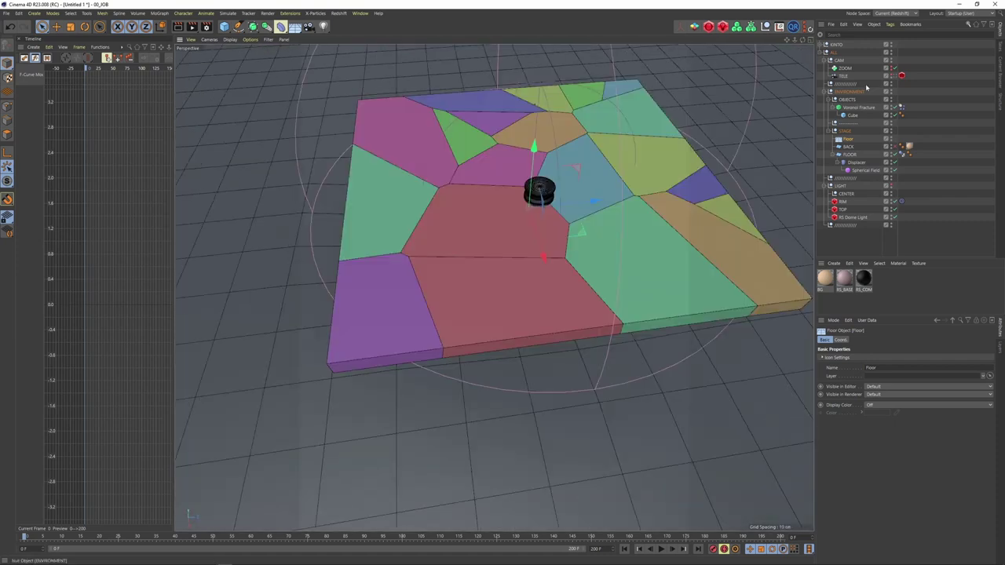
{"action": "right_click", "coordinate": [847, 143]}
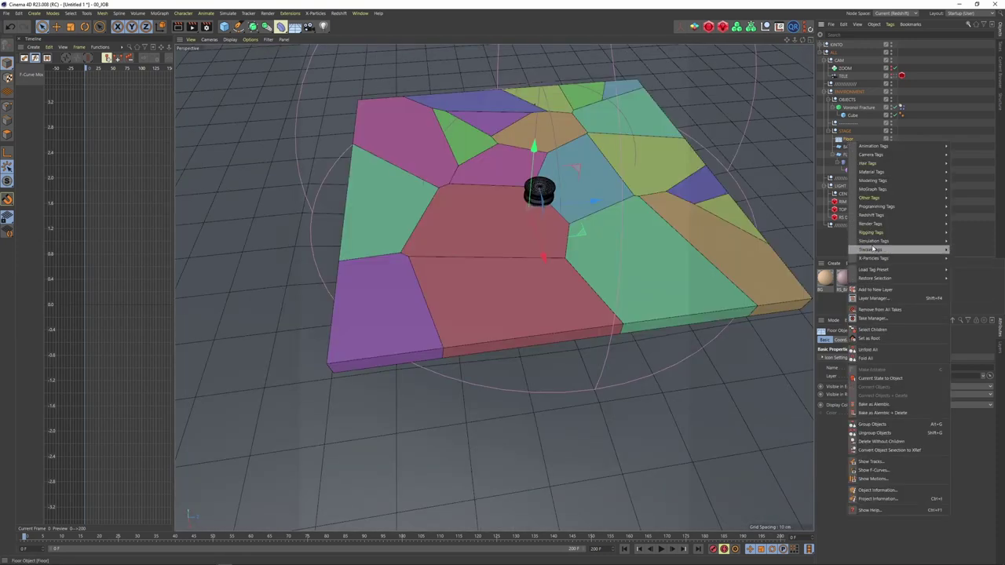
{"action": "mouse_move", "coordinate": [942, 241]}
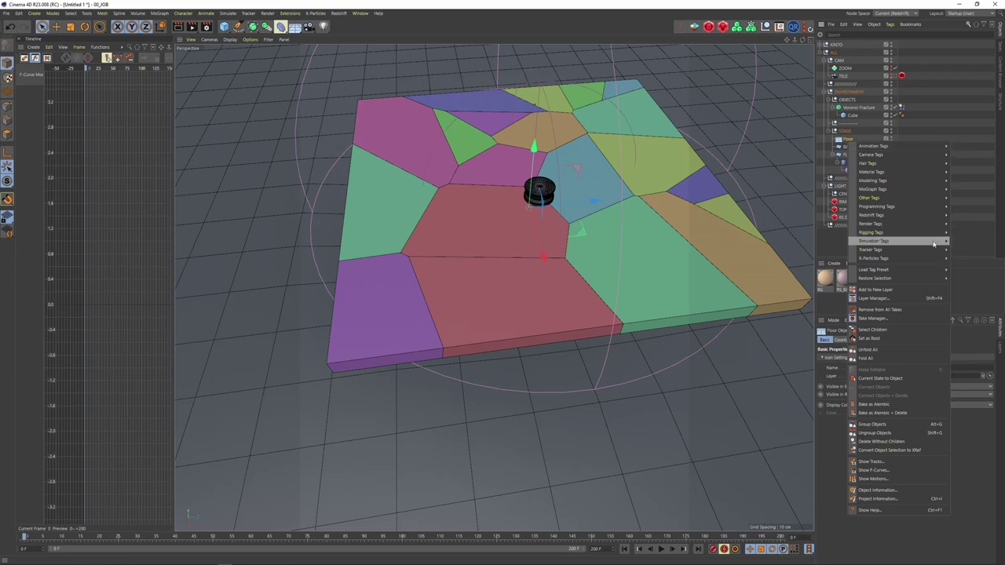
{"action": "left_click", "coordinate": [969, 258]}
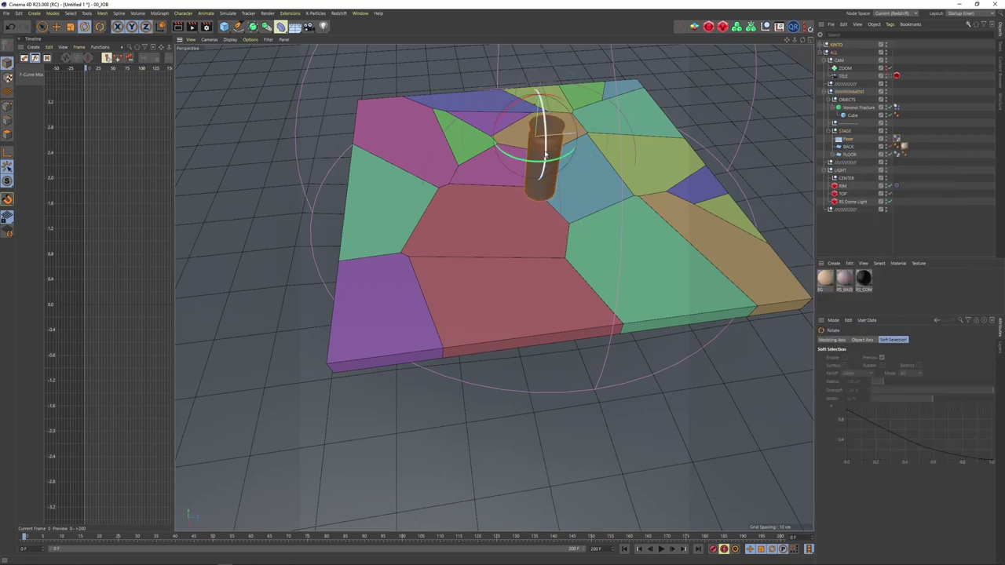
Step: Rotate the KINTO tumbler from upright so that it lies over on its side above the fractured slab
{"action": "mouse_move", "coordinate": [545, 155]}
{"action": "left_mouse_down"}
{"action": "mouse_move", "coordinate": [540, 105]}
{"action": "mouse_move", "coordinate": [542, 137]}
{"action": "left_mouse_up"}
{"action": "key", "text": "space"}
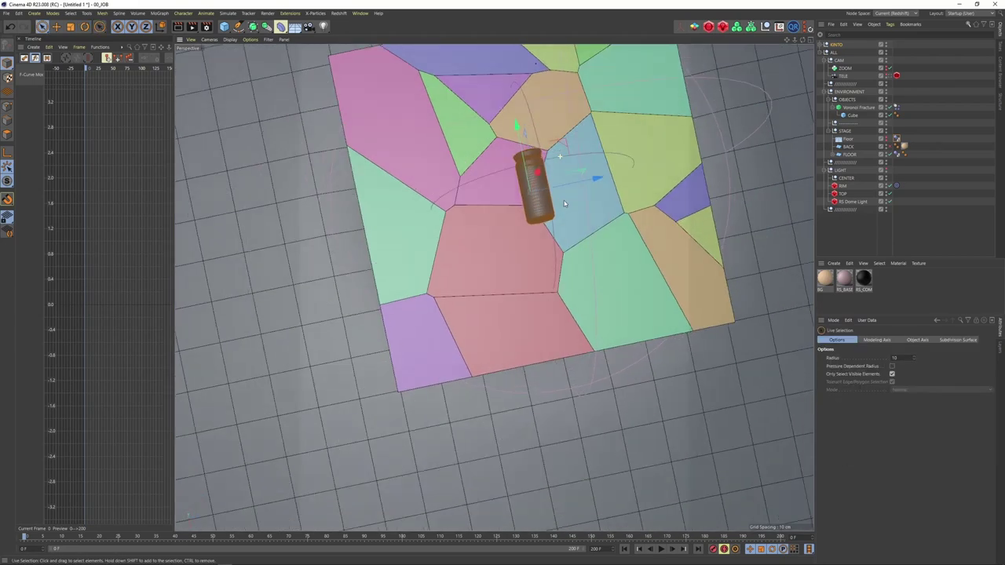
{"action": "scroll", "coordinate": [564, 204], "scroll_direction": "down", "scroll_amount": 3}
{"action": "left_click_drag", "start_coordinate": [577, 180], "coordinate": [584, 130], "text": "alt"}
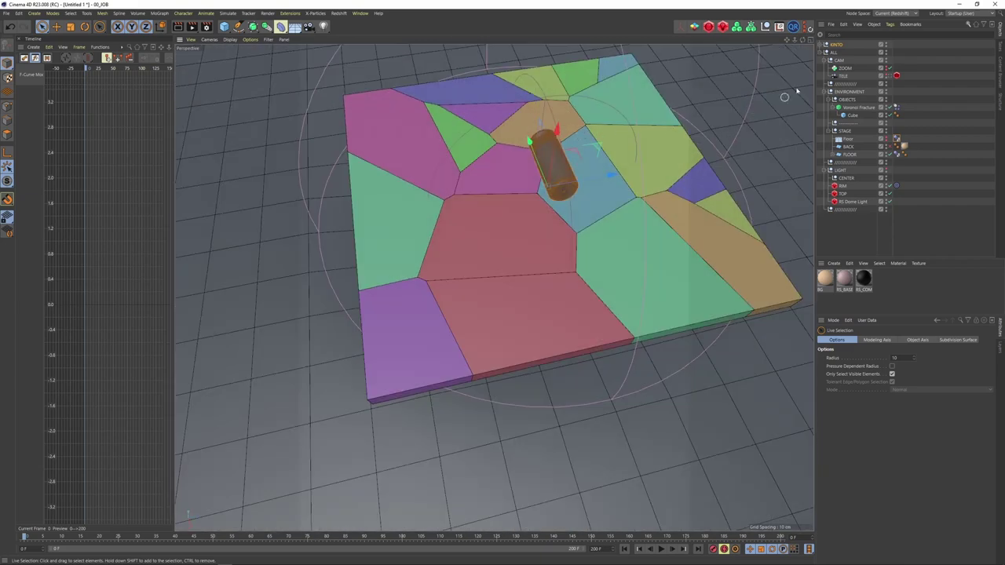
Step: Move KINTO into the OBJECTS group above the Voronoi Fracture and give it a Rigid Body simulation tag
{"action": "left_click_drag", "start_coordinate": [850, 103], "coordinate": [848, 101]}
{"action": "right_click", "coordinate": [847, 101]}
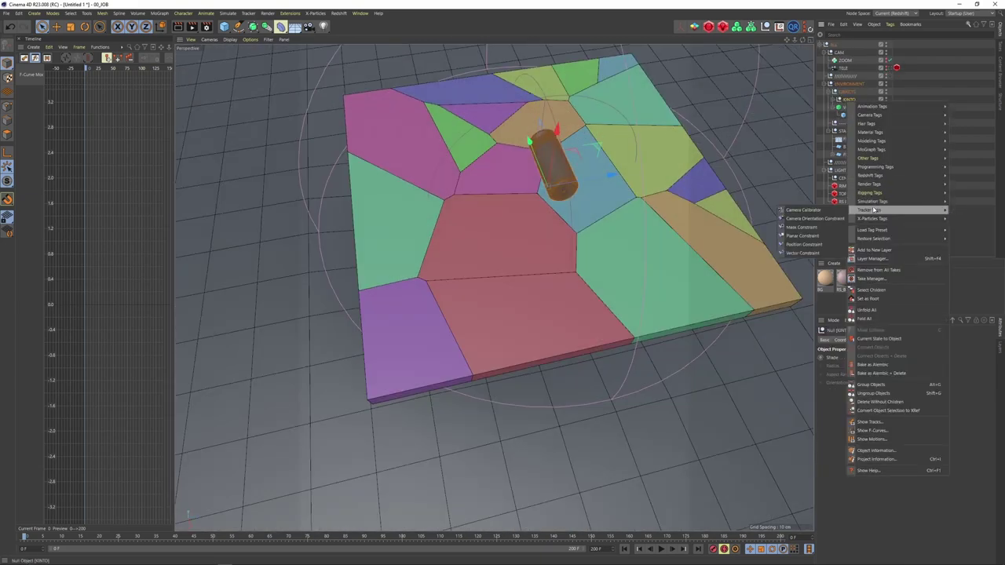
{"action": "mouse_move", "coordinate": [876, 204]}
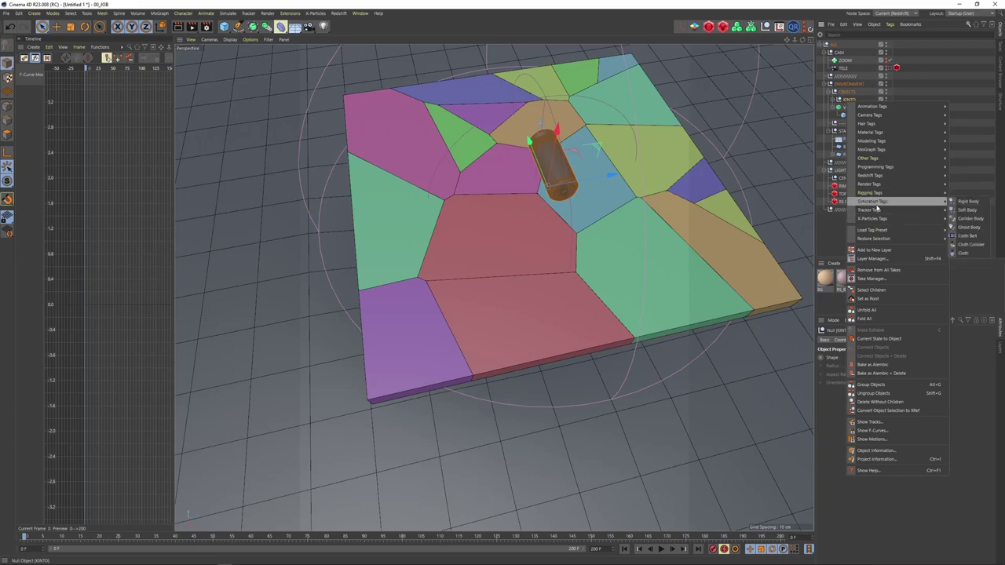
{"action": "left_click", "coordinate": [964, 201]}
{"action": "right_click_drag", "start_coordinate": [537, 150], "coordinate": [564, 127], "text": "alt"}
{"action": "left_click_drag", "start_coordinate": [563, 127], "coordinate": [574, 128], "text": "alt"}
{"action": "middle_click_drag", "start_coordinate": [577, 143], "coordinate": [552, 153], "text": "alt"}
{"action": "scroll", "coordinate": [553, 154], "scroll_direction": "down", "scroll_amount": 6}
{"action": "scroll", "coordinate": [547, 159], "scroll_direction": "up", "scroll_amount": 3}
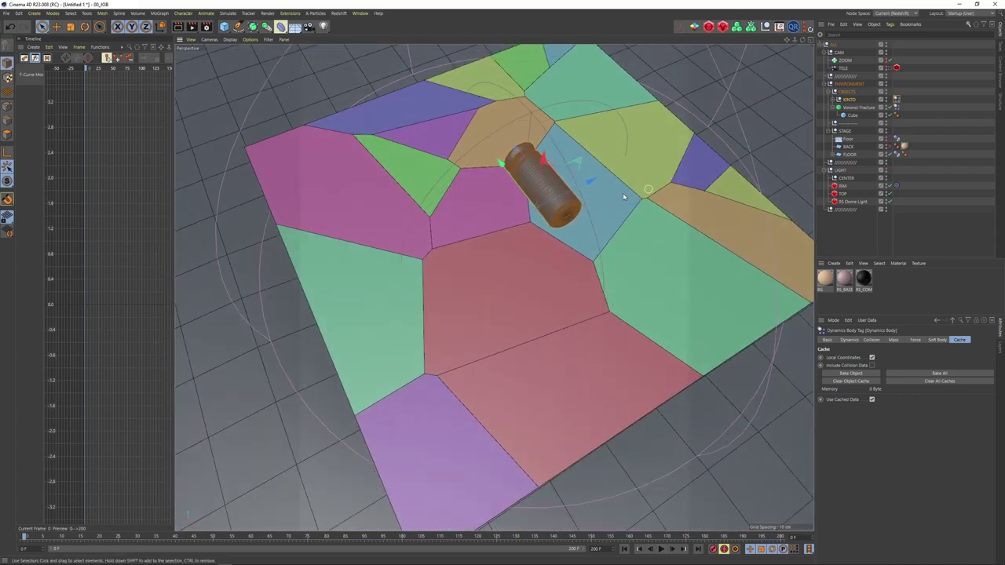
Step: Play the simulation to examine how the tumbler and slab move, then return to the start of the animation
{"action": "left_click", "coordinate": [660, 548]}
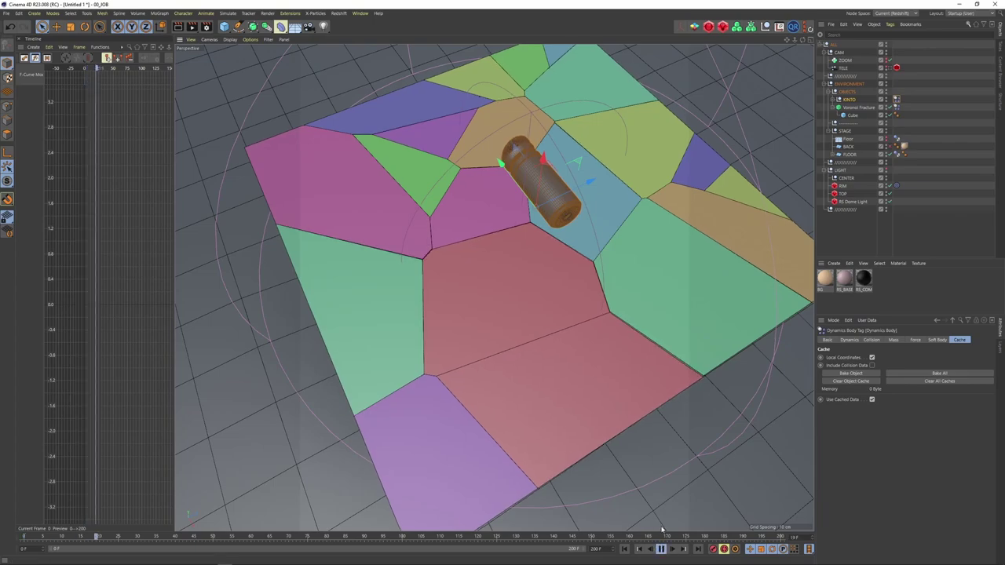
{"action": "left_click_drag", "start_coordinate": [535, 160], "coordinate": [584, 149], "text": "alt"}
{"action": "left_click", "coordinate": [660, 549]}
{"action": "left_click", "coordinate": [633, 545]}
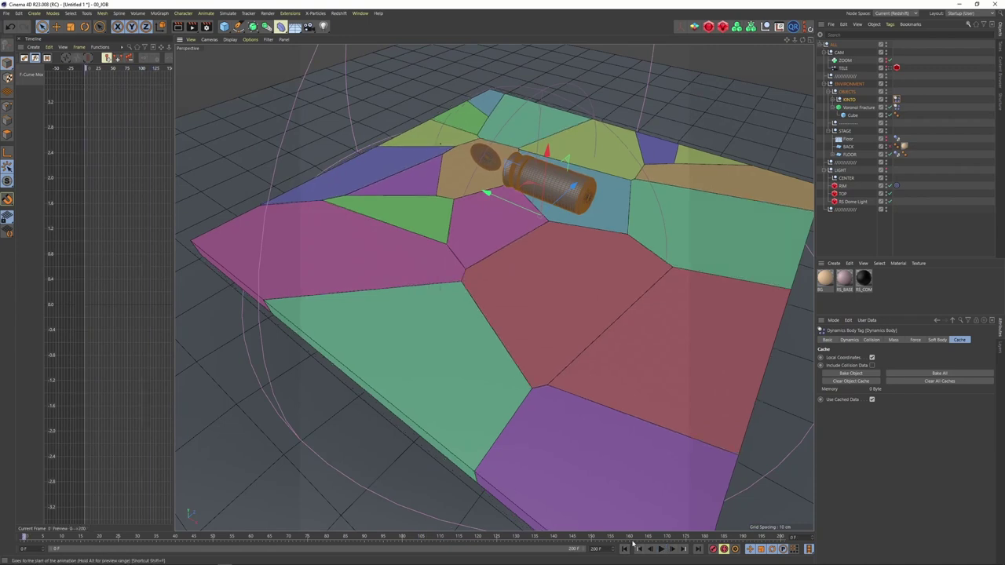
Step: Add a Gravity object to the scene
{"action": "key", "text": "shift+c"}
{"action": "type", "text": "grav"}
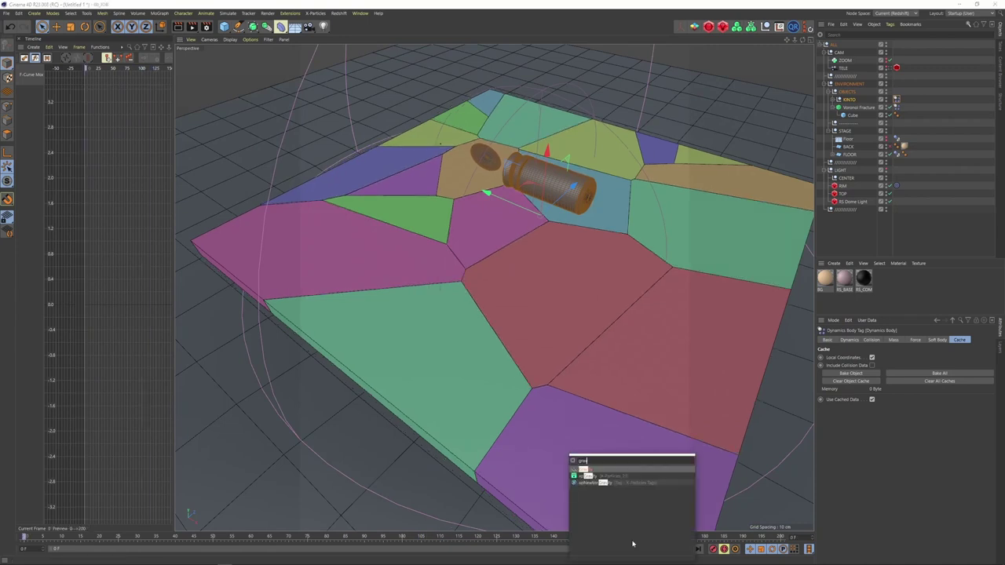
{"action": "key", "text": "Return"}
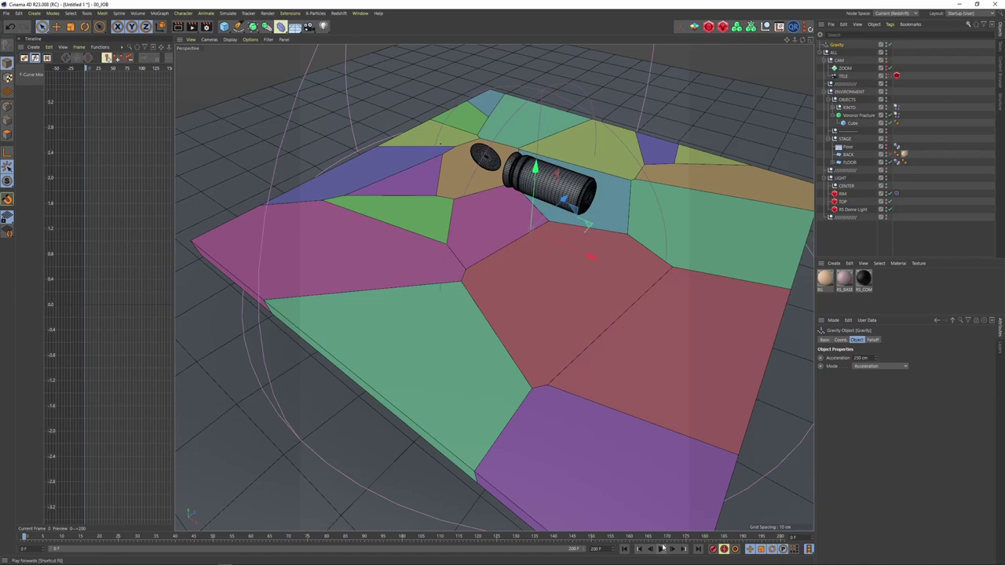
Step: Play the simulation with gravity, examine the falling tumbler parts up close and return to the first frame
{"action": "left_click", "coordinate": [660, 548]}
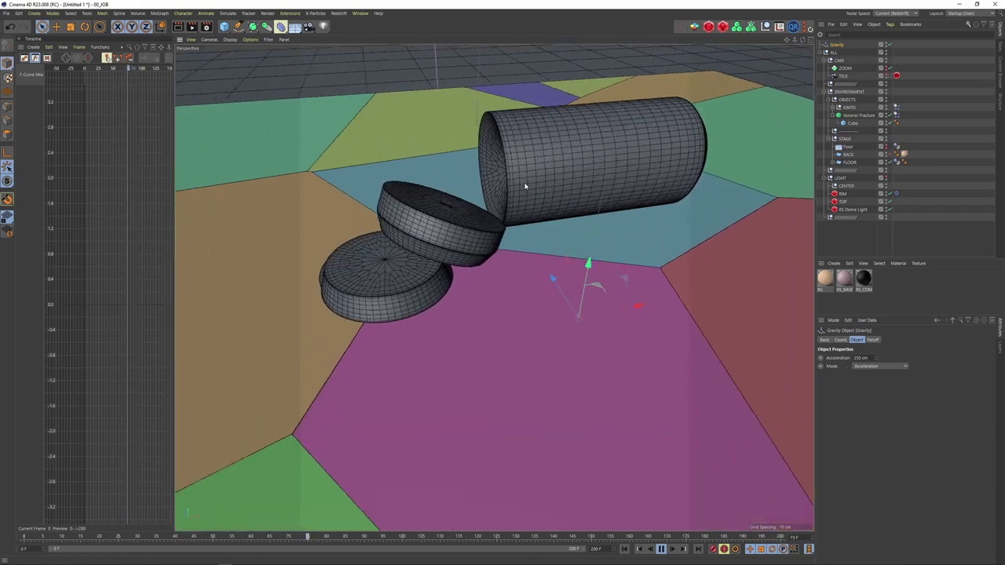
{"action": "left_click_drag", "start_coordinate": [570, 184], "coordinate": [496, 186], "text": "alt"}
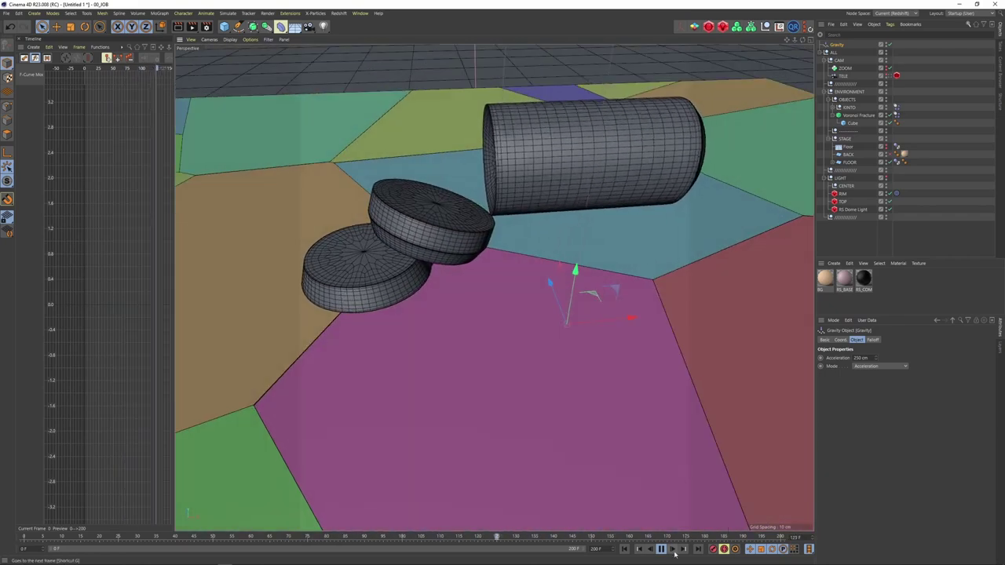
{"action": "left_click", "coordinate": [660, 549]}
{"action": "left_click", "coordinate": [624, 548]}
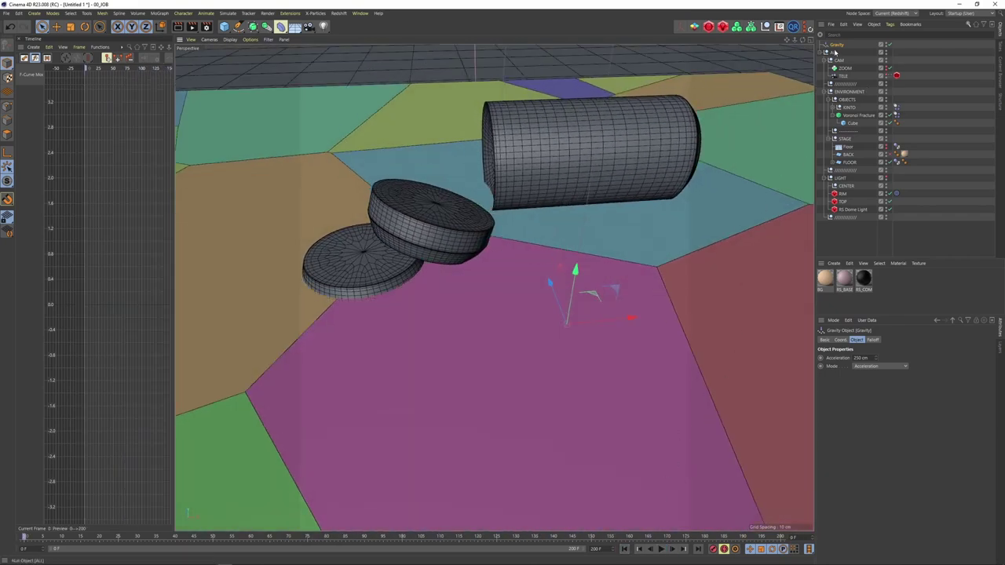
{"action": "left_click_drag", "start_coordinate": [498, 201], "coordinate": [477, 208], "text": "alt"}
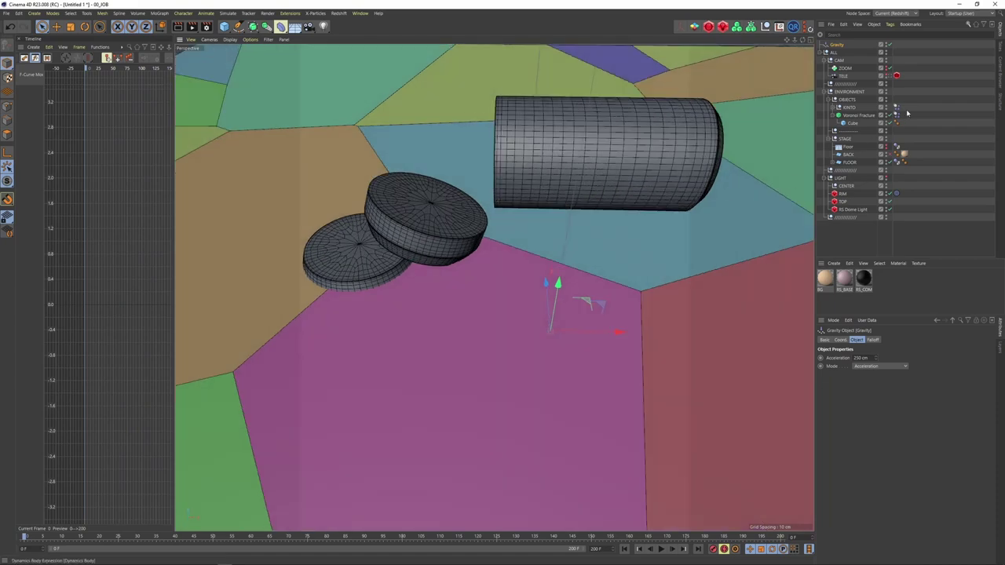
Step: Enable the TOP_THIN, TOP.1, TOP and Base generators inside the KINTO group
{"action": "left_click", "coordinate": [832, 107]}
{"action": "left_click_drag", "start_coordinate": [890, 116], "coordinate": [891, 140]}
{"action": "left_click_drag", "start_coordinate": [604, 123], "coordinate": [618, 141], "text": "alt"}
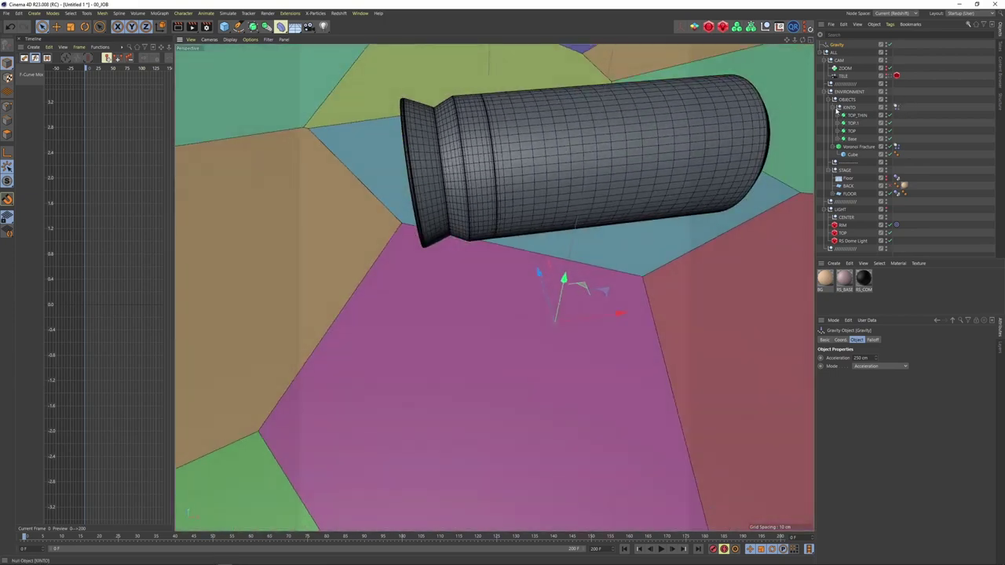
{"action": "left_click", "coordinate": [837, 107]}
Step: Set Inherit Tag to Compound Collision Shape in the collision settings of KINTO's dynamics tag
{"action": "left_click", "coordinate": [896, 108]}
{"action": "left_click", "coordinate": [893, 339]}
{"action": "left_click", "coordinate": [914, 339]}
{"action": "left_click", "coordinate": [872, 339]}
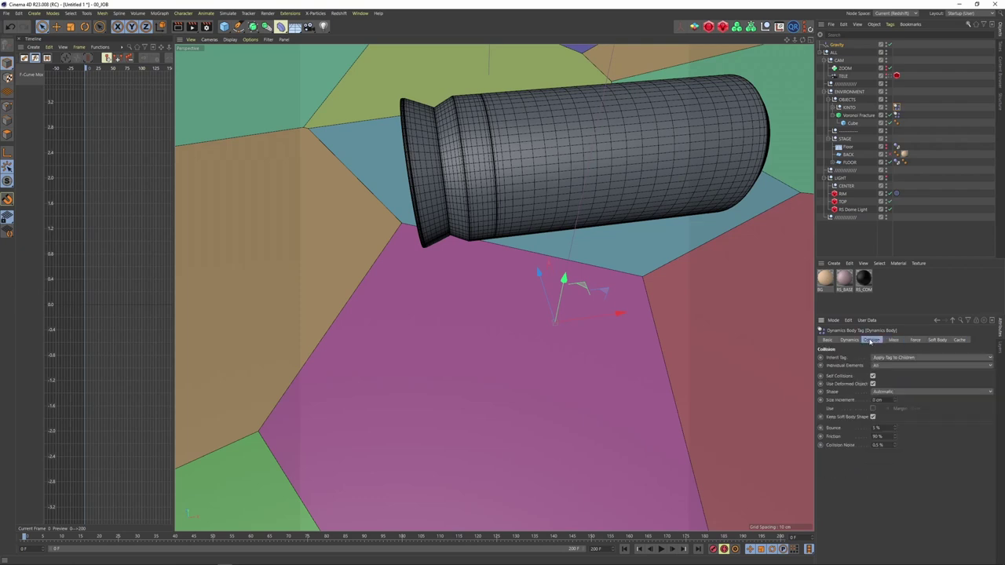
{"action": "left_click", "coordinate": [891, 359]}
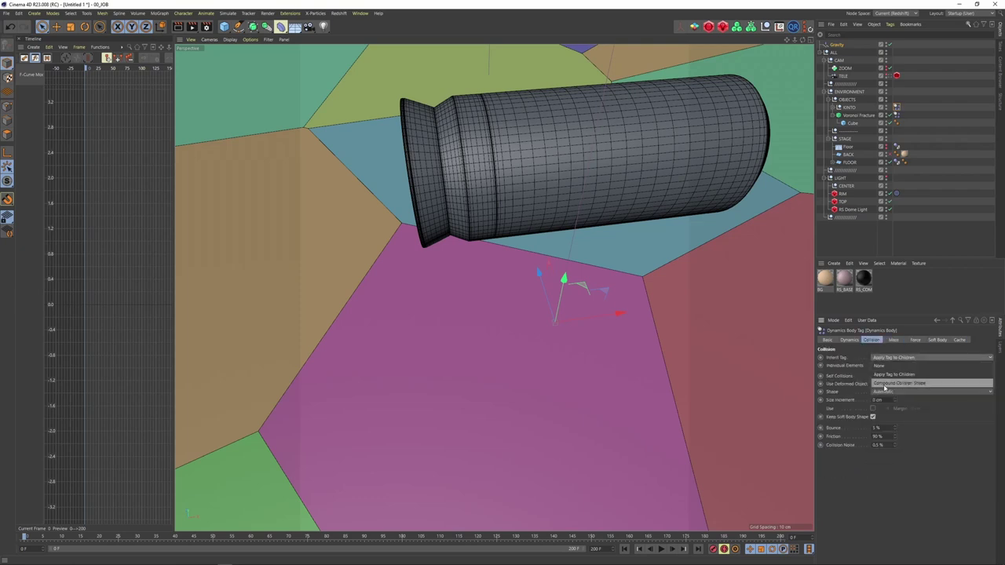
{"action": "left_click", "coordinate": [885, 383]}
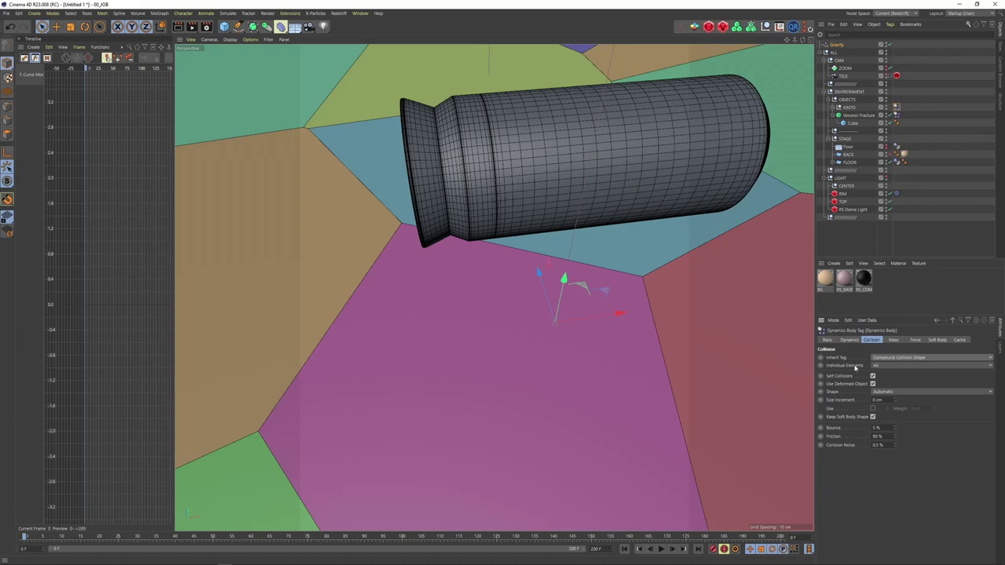
Step: Play the simulation to check how the one-piece tumbler lands on the slab and return to the start
{"action": "left_click_drag", "start_coordinate": [496, 118], "coordinate": [511, 139], "text": "alt"}
{"action": "right_click_drag", "start_coordinate": [565, 126], "coordinate": [532, 163], "text": "alt"}
{"action": "left_click", "coordinate": [661, 549]}
{"action": "left_click_drag", "start_coordinate": [563, 154], "coordinate": [492, 220], "text": "alt"}
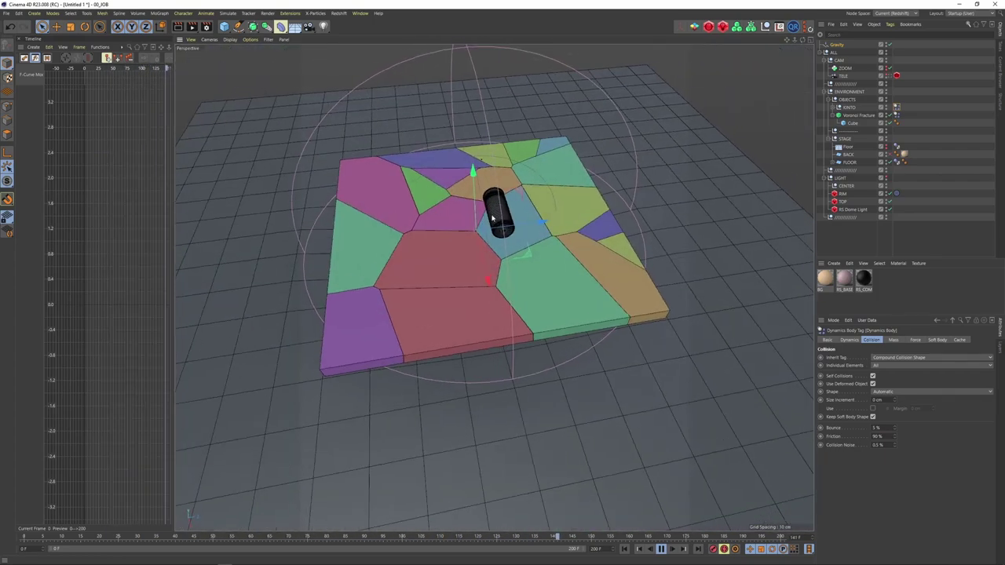
{"action": "left_click", "coordinate": [625, 550]}
{"action": "scroll", "coordinate": [518, 223], "scroll_direction": "up", "scroll_amount": 3}
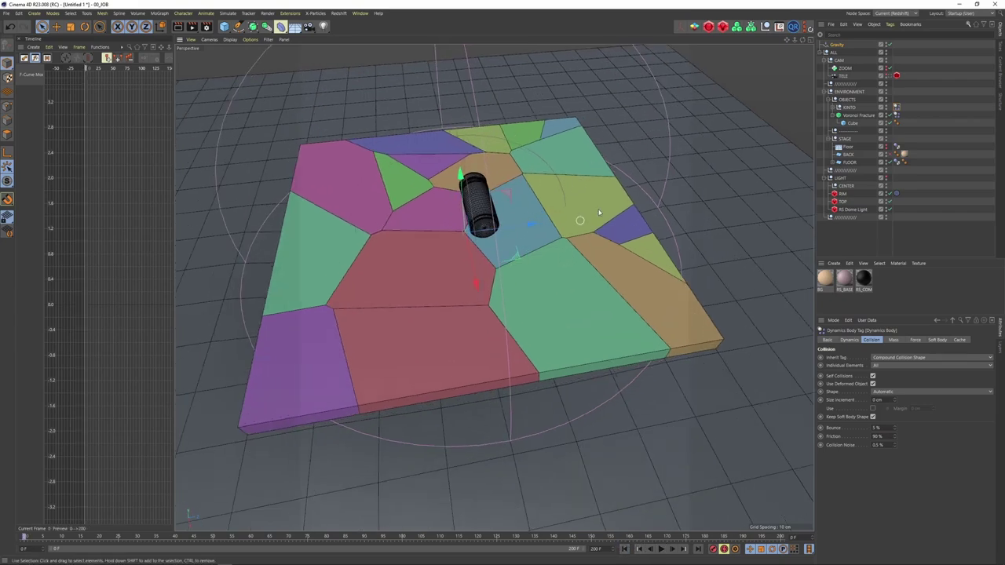
Step: Move the Gravity object into the OBJECTS group above KINTO
{"action": "left_click_drag", "start_coordinate": [854, 94], "coordinate": [853, 102]}
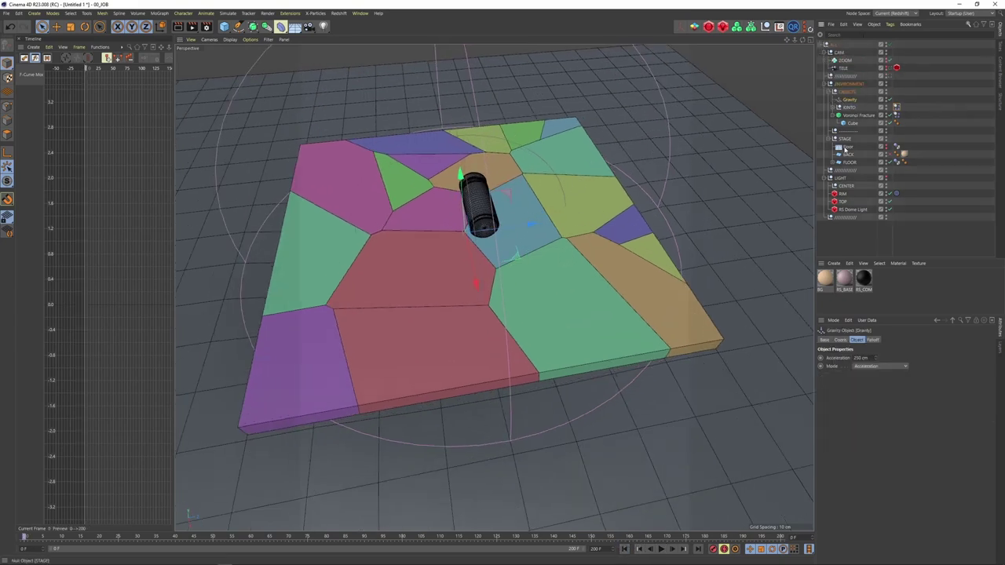
{"action": "scroll", "coordinate": [439, 210], "scroll_direction": "up", "scroll_amount": 2}
{"action": "left_click_drag", "start_coordinate": [440, 210], "coordinate": [437, 202], "text": "alt"}
{"action": "middle_click_drag", "start_coordinate": [437, 202], "coordinate": [488, 154], "text": "alt"}
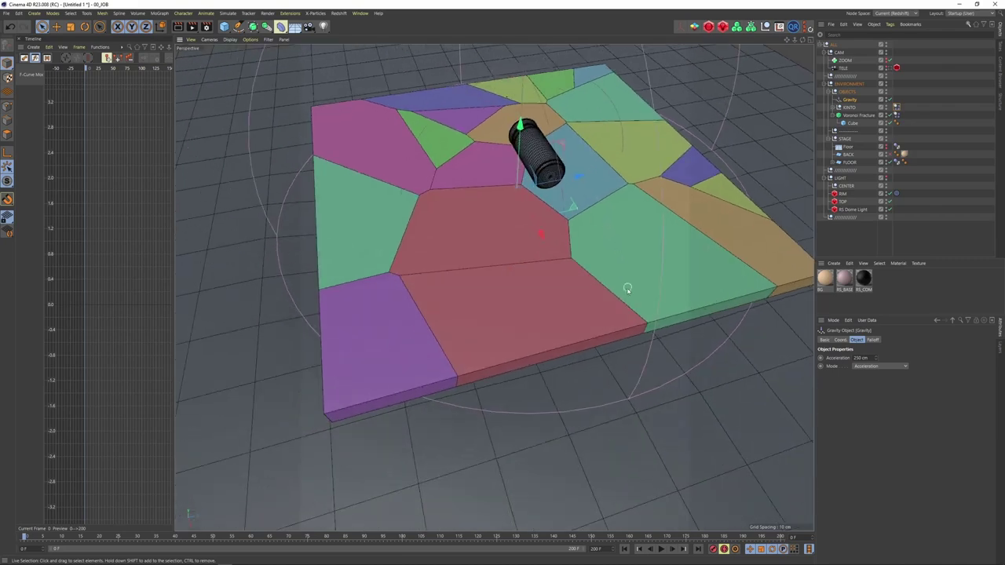
Step: Play the simulation, set the collision Shape of FLOOR's dynamics tag to Static Mesh, and return to the start
{"action": "left_click", "coordinate": [661, 549]}
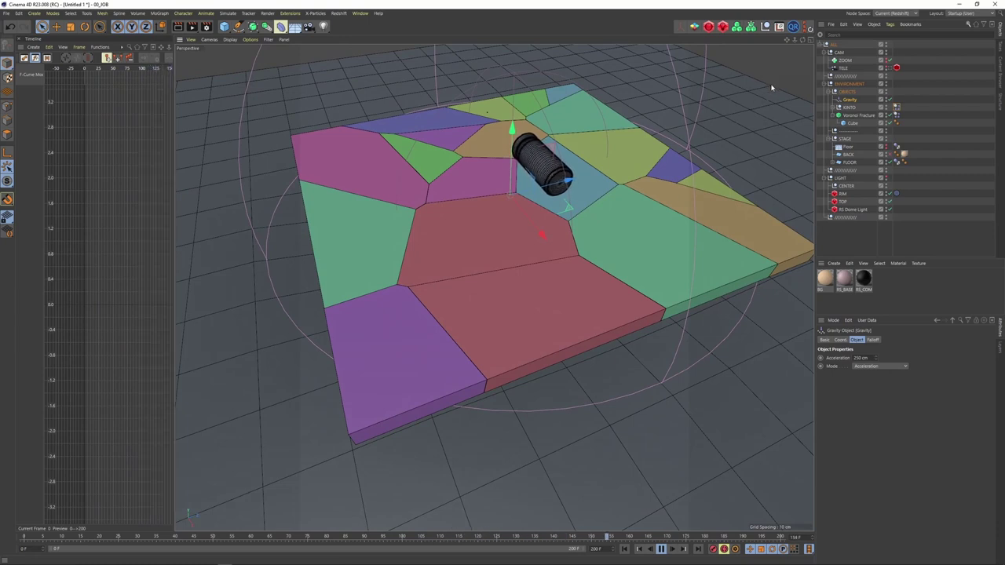
{"action": "left_click", "coordinate": [897, 163]}
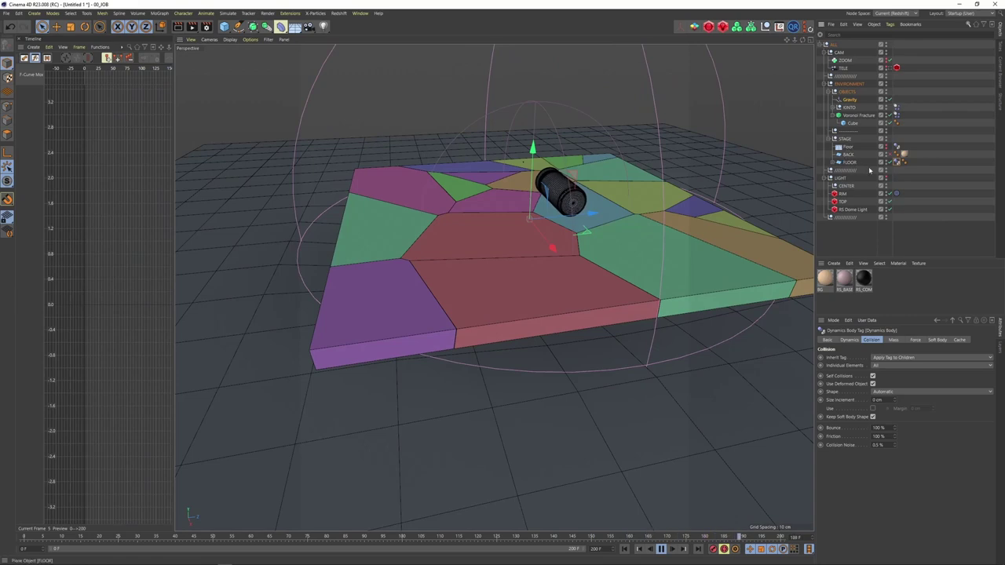
{"action": "left_click", "coordinate": [894, 391]}
{"action": "left_click", "coordinate": [887, 479]}
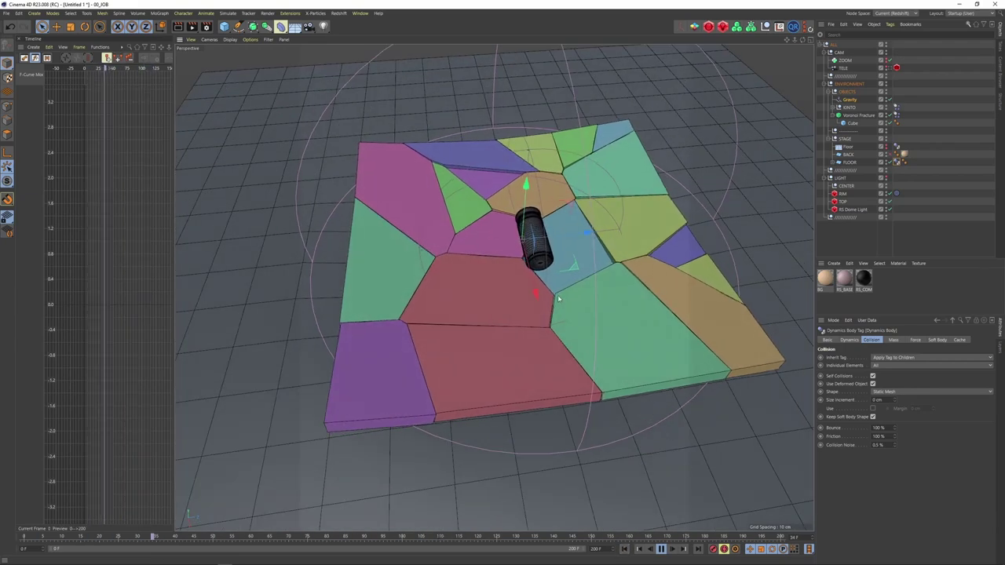
{"action": "left_click", "coordinate": [660, 549]}
{"action": "left_click", "coordinate": [624, 549]}
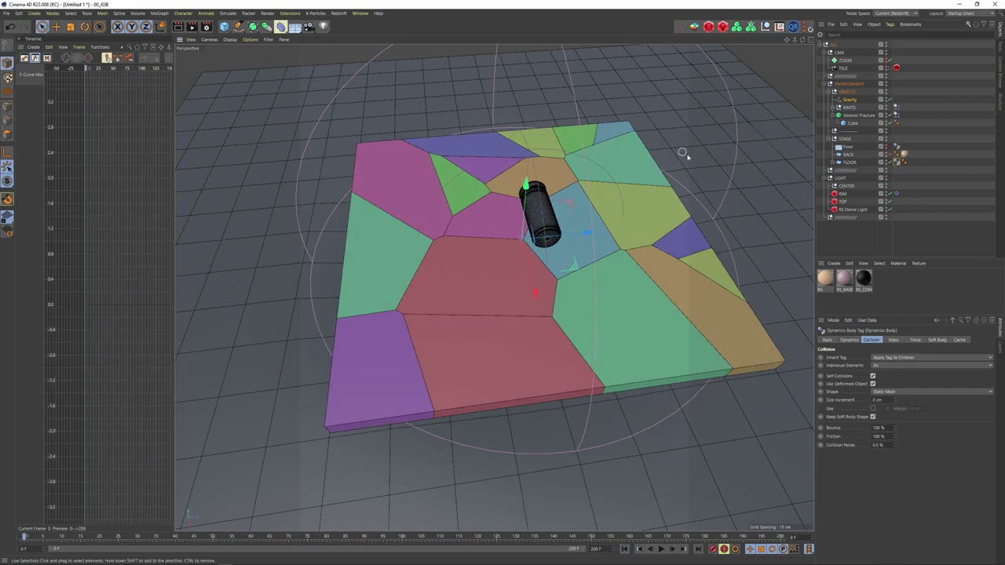
Step: Add a Random effector to Voronoi Fracture and place it directly above that object in the OBJECTS group
{"action": "left_click_drag", "start_coordinate": [577, 241], "coordinate": [571, 259], "text": "alt"}
{"action": "right_click_drag", "start_coordinate": [571, 259], "coordinate": [628, 255], "text": "alt"}
{"action": "left_click_drag", "start_coordinate": [628, 255], "coordinate": [616, 263], "text": "alt"}
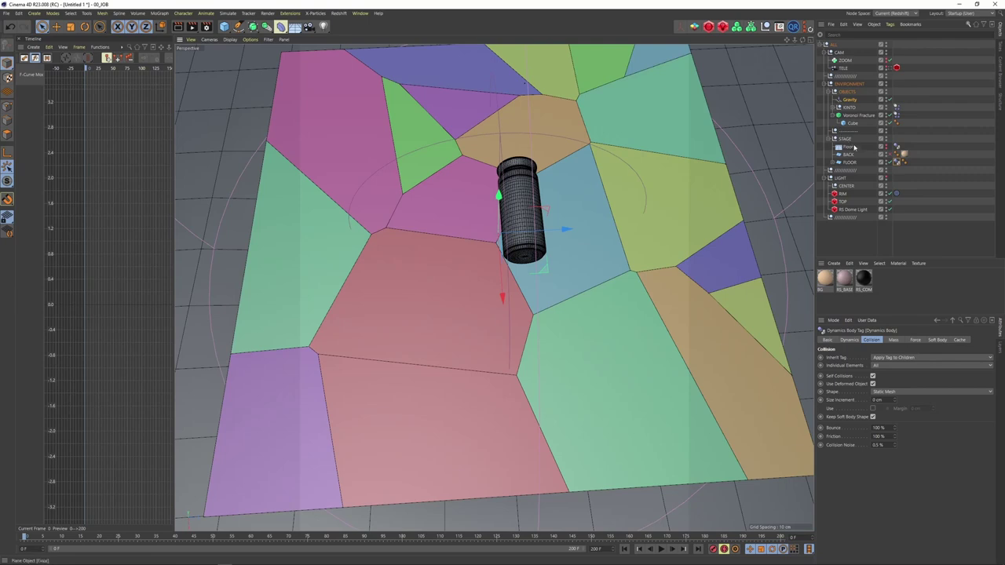
{"action": "left_click_drag", "start_coordinate": [603, 207], "coordinate": [597, 173], "text": "alt"}
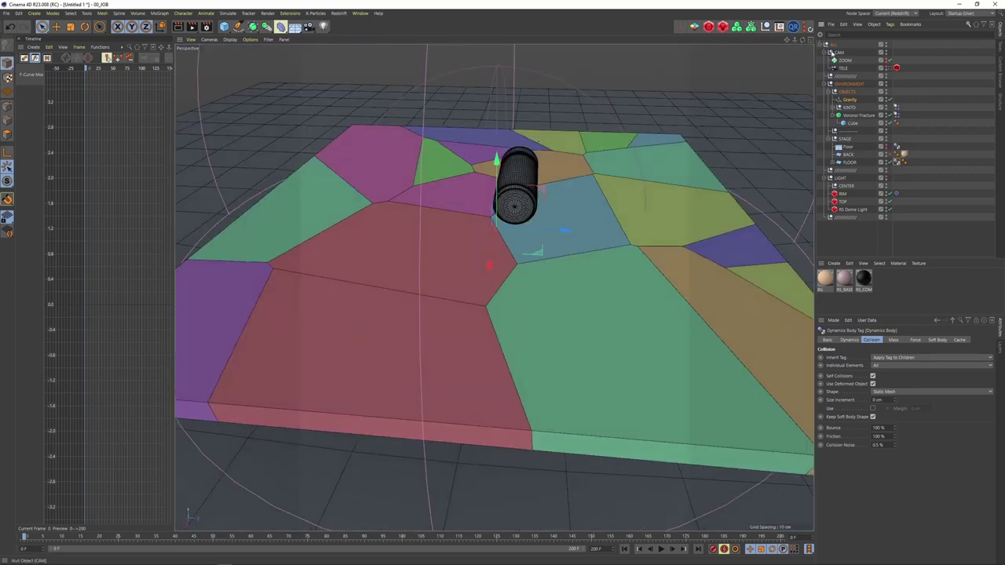
{"action": "left_click", "coordinate": [850, 116]}
{"action": "key", "text": "shift+c"}
{"action": "type", "text": "se"}
{"action": "key", "text": "Return"}
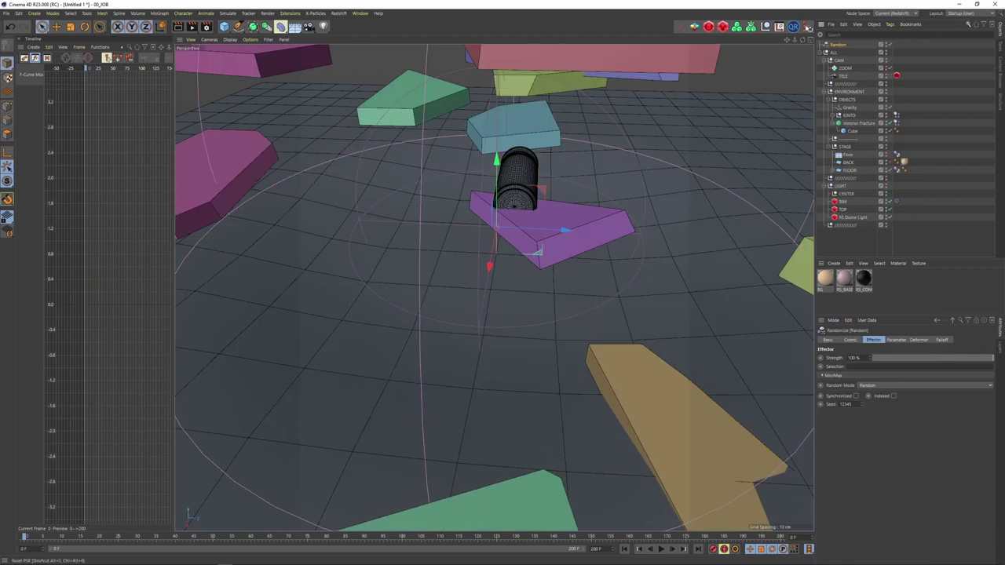
{"action": "left_click_drag", "start_coordinate": [838, 48], "coordinate": [854, 126]}
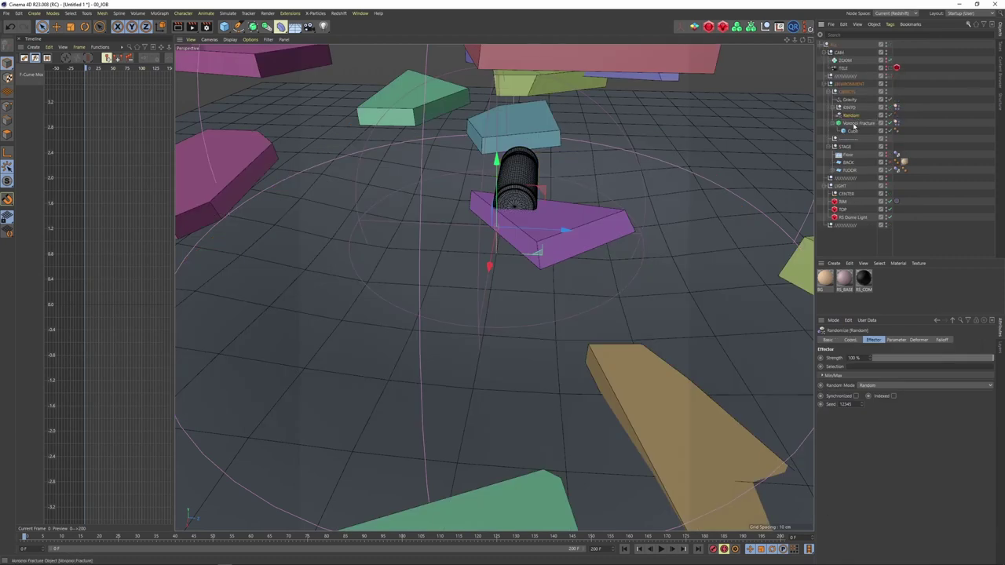
{"action": "left_click", "coordinate": [855, 123]}
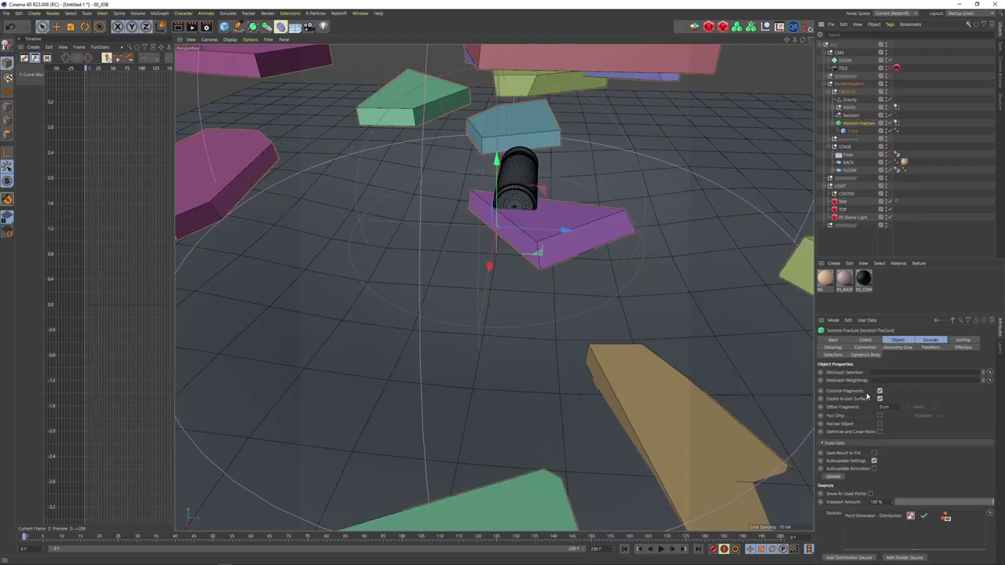
Step: Turn off Position and turn on Scale in the Random effector's parameters, with S.Y set to 0.58
{"action": "left_click", "coordinate": [849, 115]}
{"action": "left_click", "coordinate": [895, 339]}
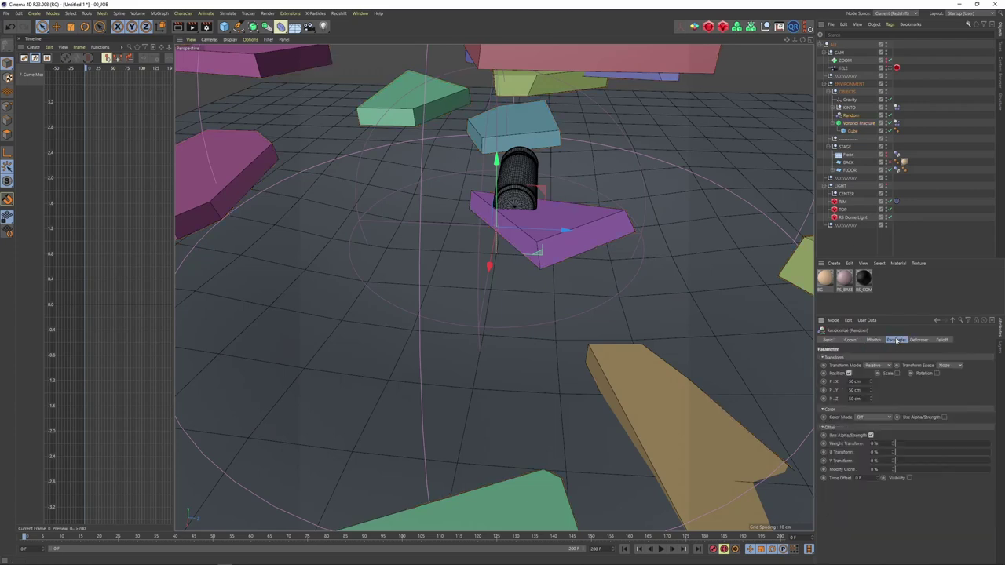
{"action": "left_click", "coordinate": [848, 373]}
{"action": "left_click", "coordinate": [882, 374]}
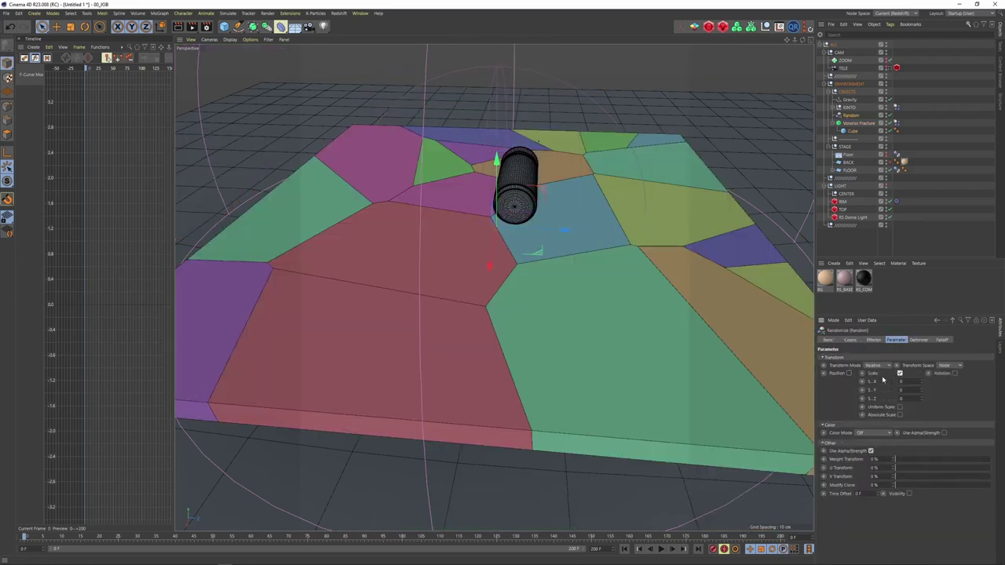
{"action": "left_click_drag", "start_coordinate": [923, 392], "coordinate": [921, 377]}
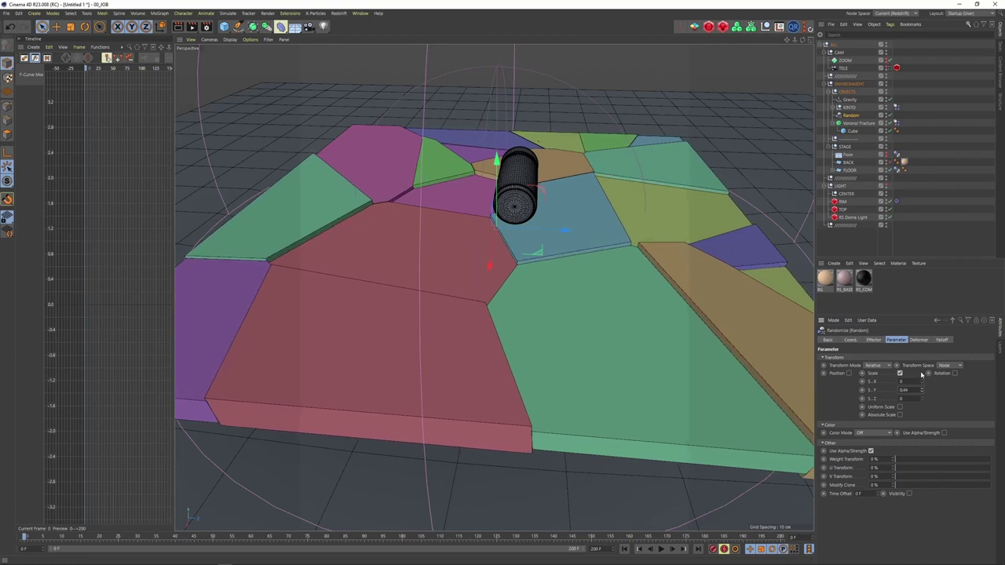
{"action": "left_click_drag", "start_coordinate": [922, 374], "coordinate": [921, 370]}
Step: Play the simulation to check how the tumbler lands on the uneven slab pieces and return to the start
{"action": "left_click_drag", "start_coordinate": [693, 389], "coordinate": [679, 371], "text": "alt"}
{"action": "left_click", "coordinate": [659, 549]}
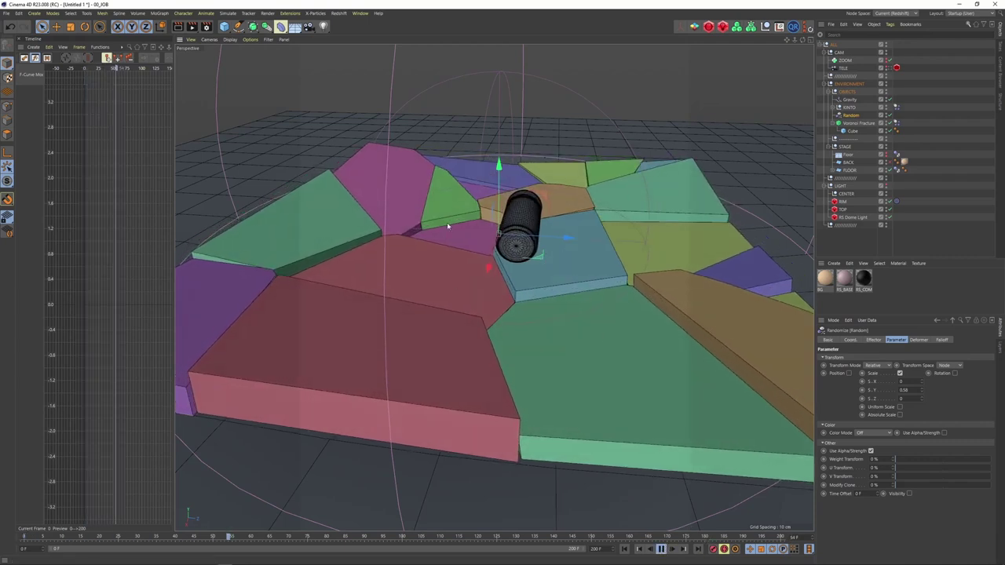
{"action": "left_click", "coordinate": [660, 548]}
{"action": "left_click_drag", "start_coordinate": [666, 291], "coordinate": [567, 223], "text": "alt"}
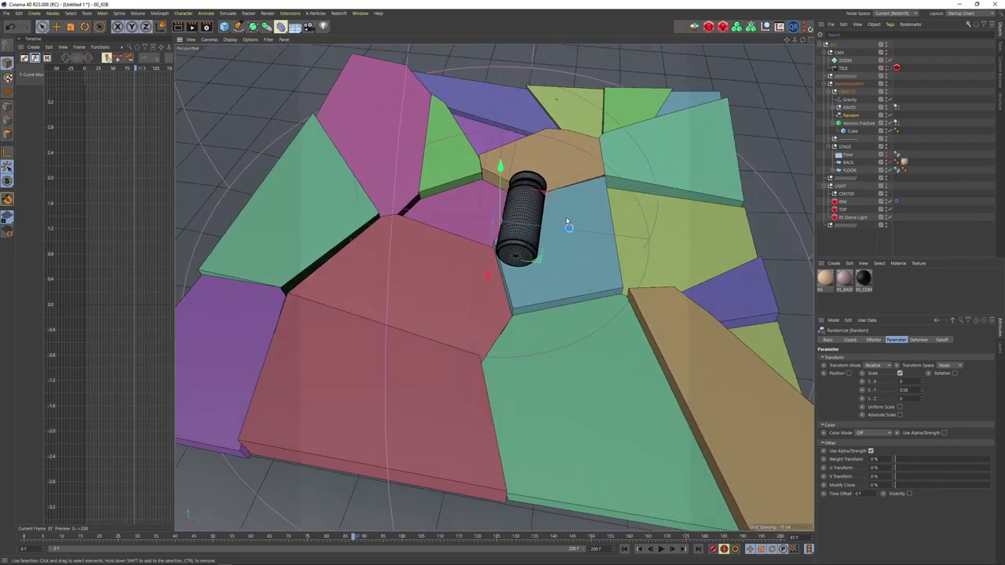
{"action": "left_click", "coordinate": [624, 548]}
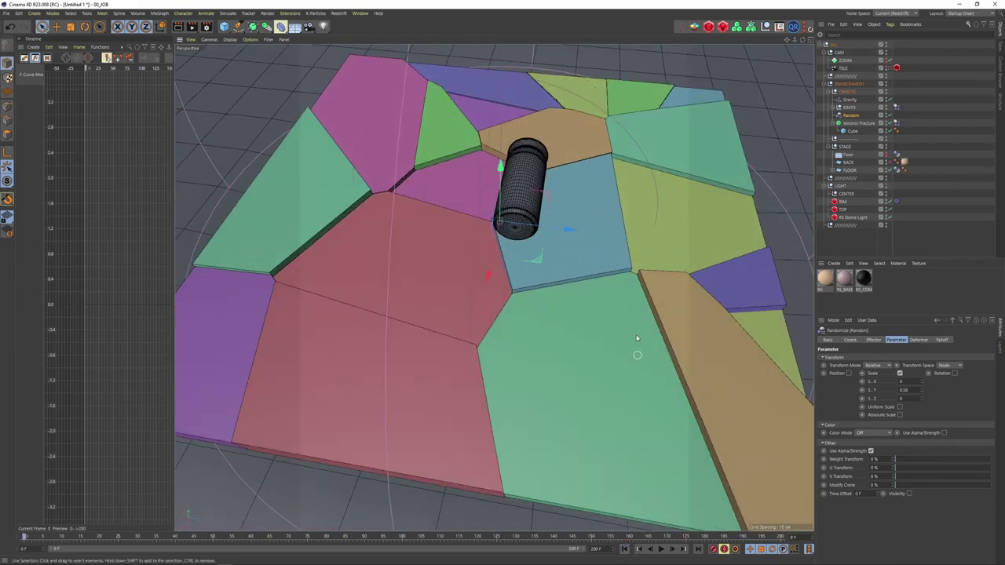
Step: Set Maximum Solver Iterations per Step to 15 in the project's expert dynamics settings and play the simulation
{"action": "key", "text": "ctrl+d"}
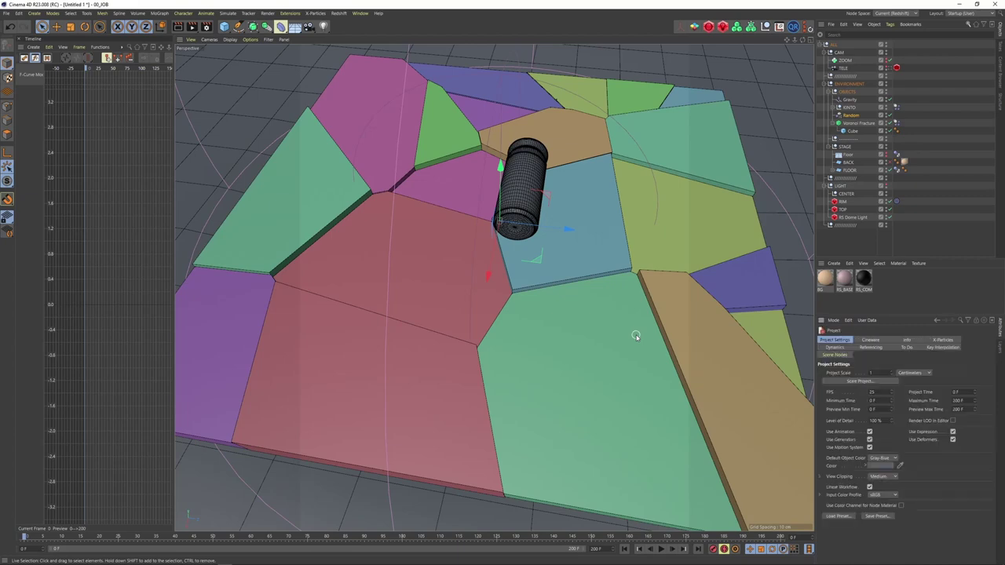
{"action": "left_click", "coordinate": [835, 348]}
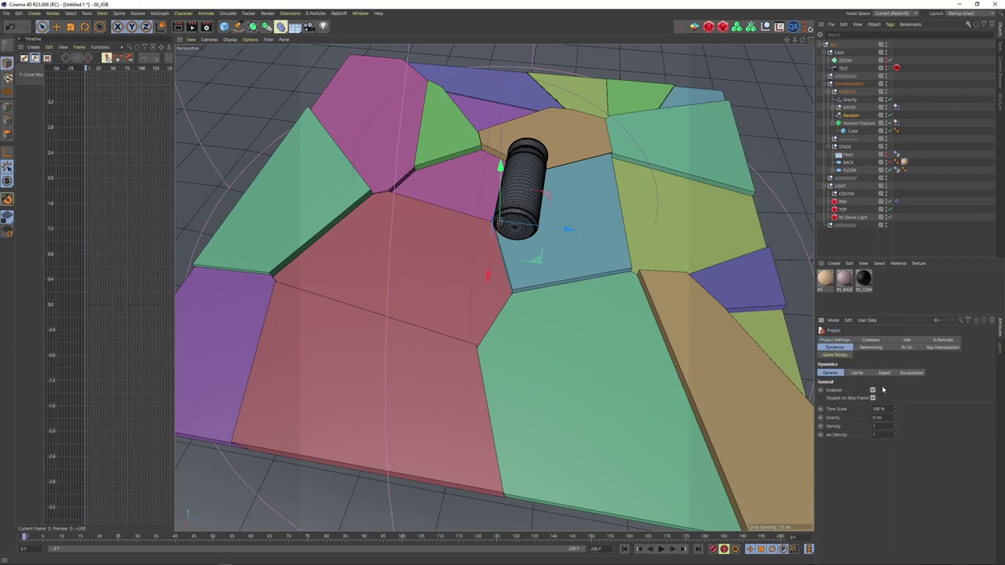
{"action": "left_click_drag", "start_coordinate": [572, 209], "coordinate": [532, 136], "text": "alt"}
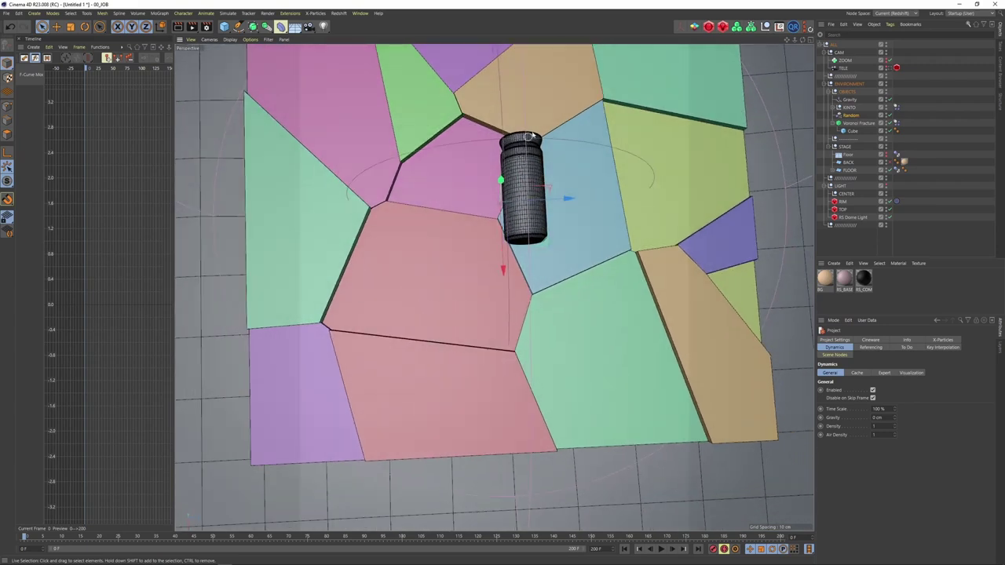
{"action": "left_click", "coordinate": [882, 373]}
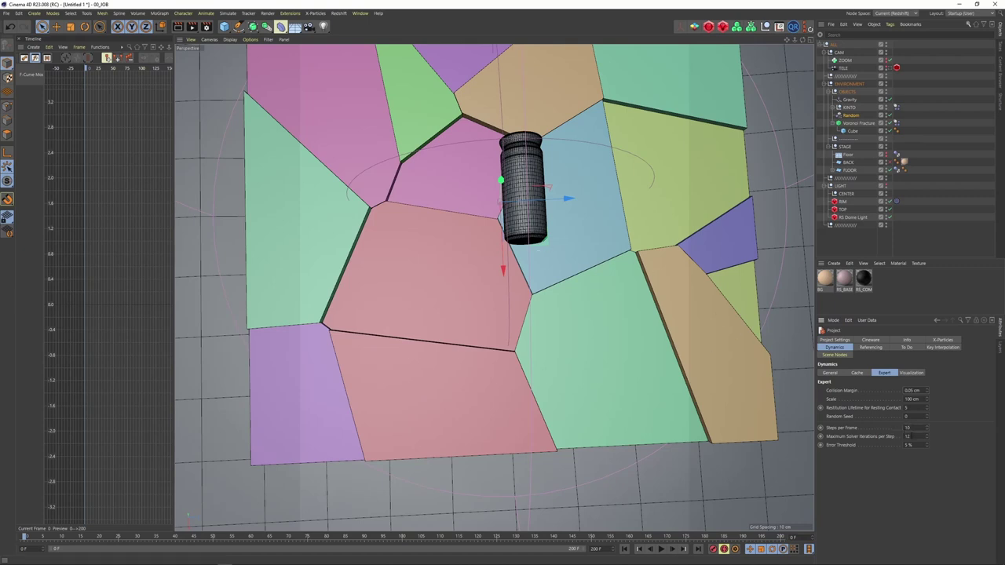
{"action": "type", "text": "5"}
{"action": "left_click_drag", "start_coordinate": [728, 314], "coordinate": [706, 515], "text": "alt"}
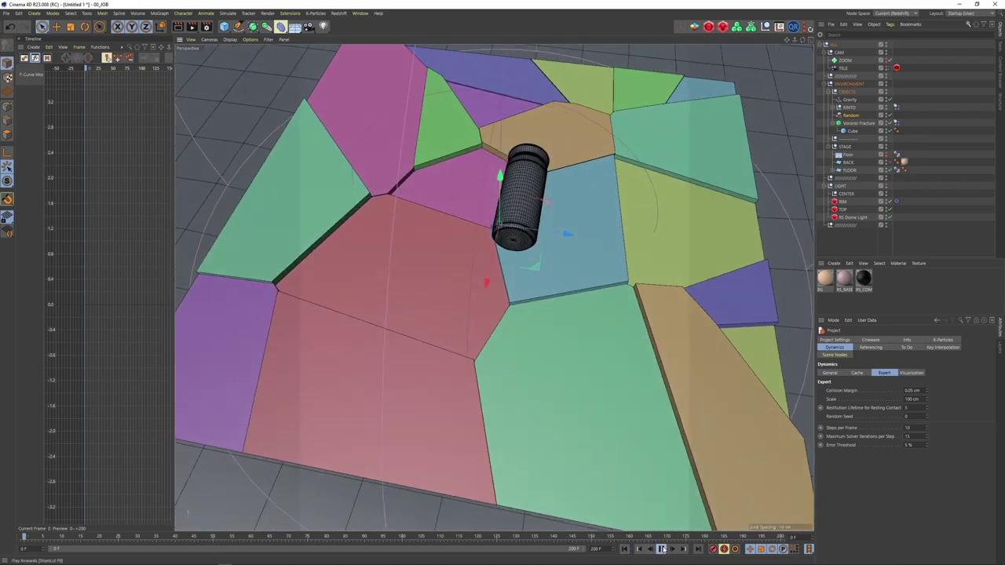
{"action": "left_click", "coordinate": [661, 549]}
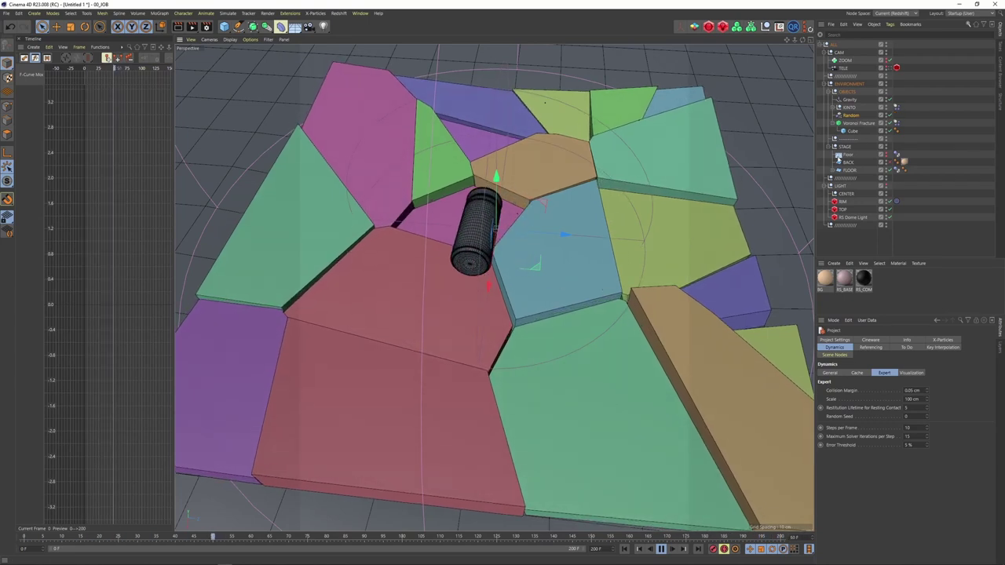
Step: Set Linear Damping and Angular Damping to 99 % in the force settings of Voronoi Fracture's dynamics tag
{"action": "left_click", "coordinate": [894, 170]}
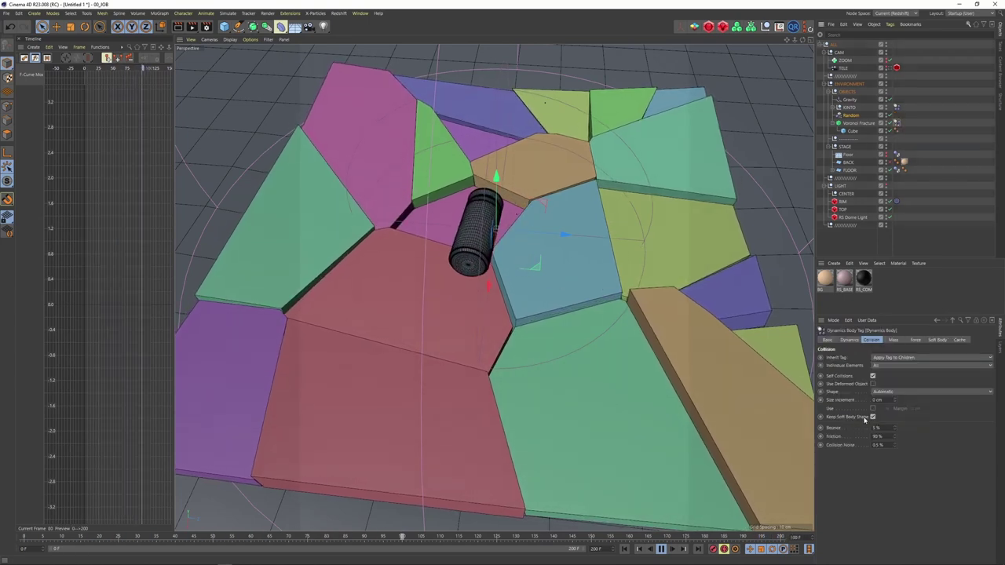
{"action": "left_click", "coordinate": [893, 340]}
{"action": "left_click", "coordinate": [913, 340]}
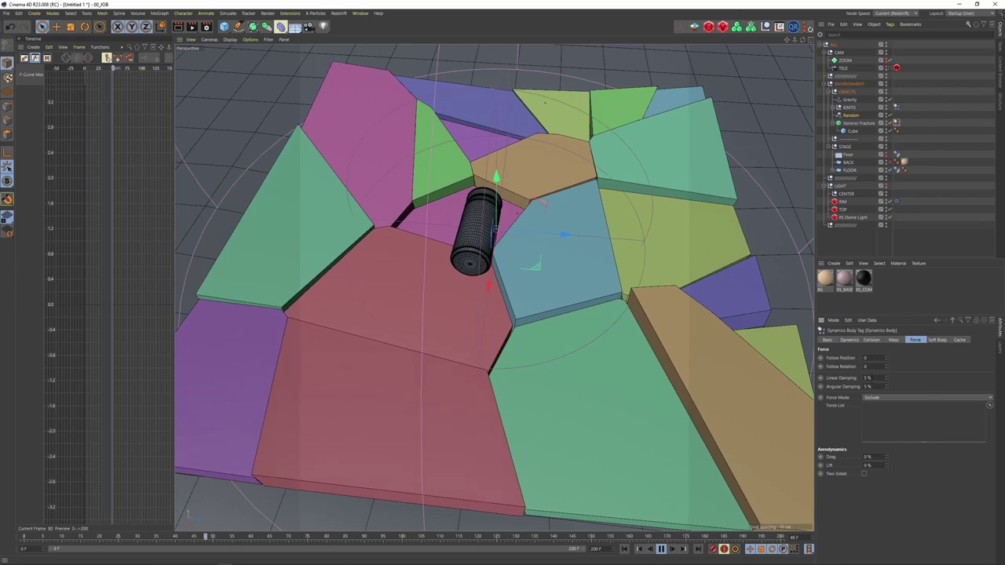
{"action": "left_click_drag", "start_coordinate": [872, 379], "coordinate": [854, 386]}
{"action": "type", "text": "99"}
{"action": "key", "text": "Tab"}
{"action": "type", "text": "999"}
{"action": "key", "text": "Return"}
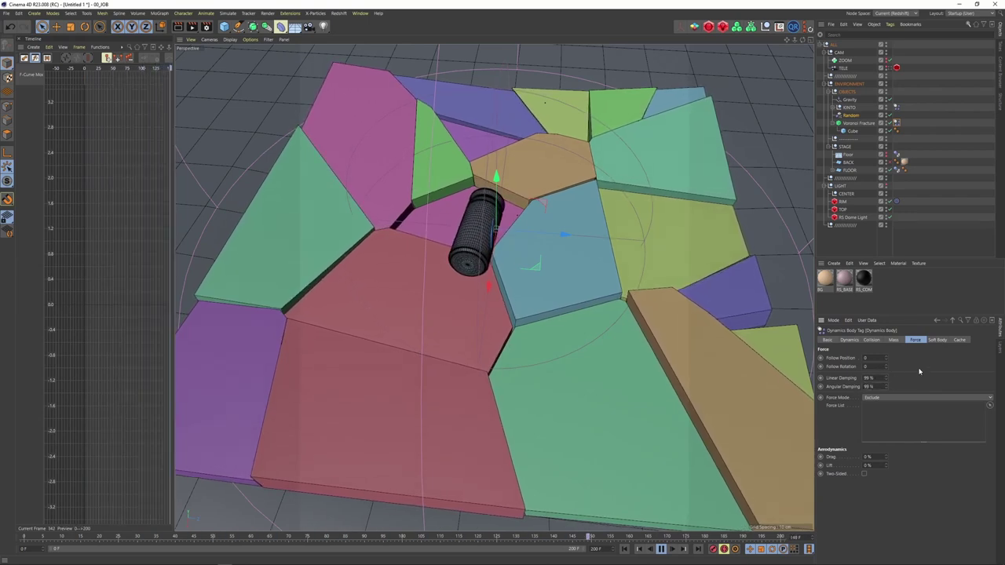
Step: Replay the simulation from the start to check the damped slab pieces, then return to the first frame
{"action": "left_click", "coordinate": [624, 549]}
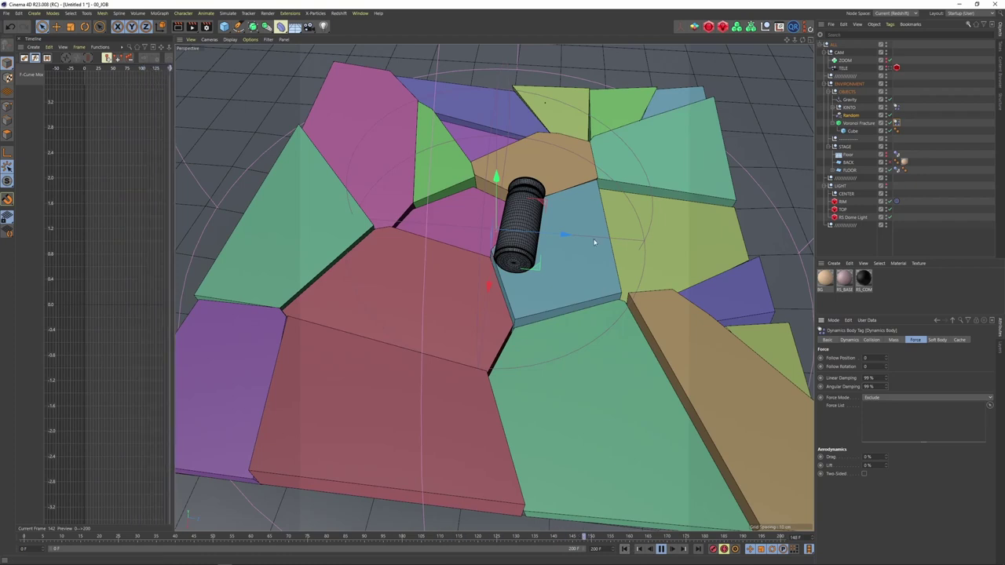
{"action": "left_click", "coordinate": [661, 549]}
{"action": "left_click", "coordinate": [625, 549]}
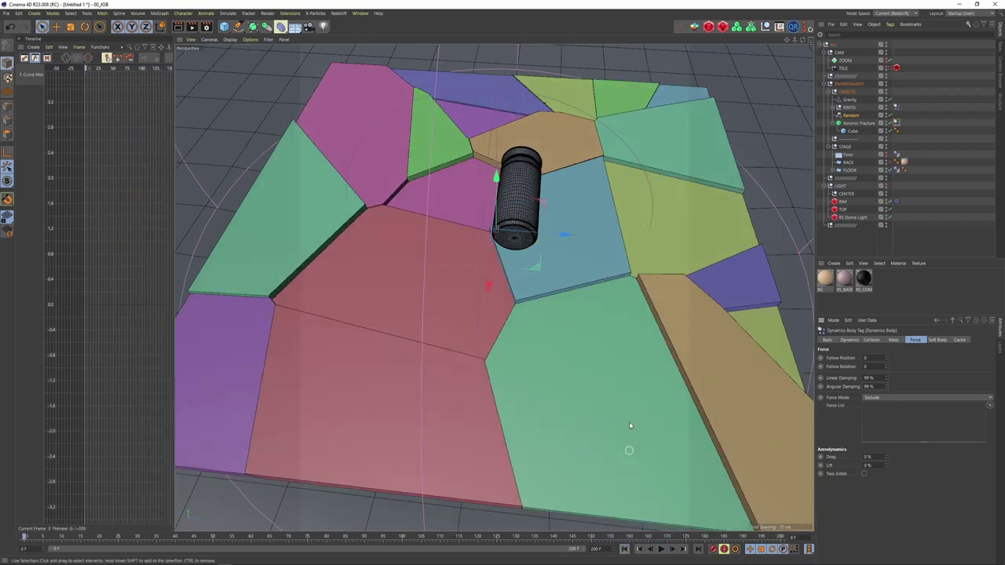
Step: Set the Point Amount of Voronoi Fracture's point generator distribution to 122
{"action": "left_click", "coordinate": [857, 123]}
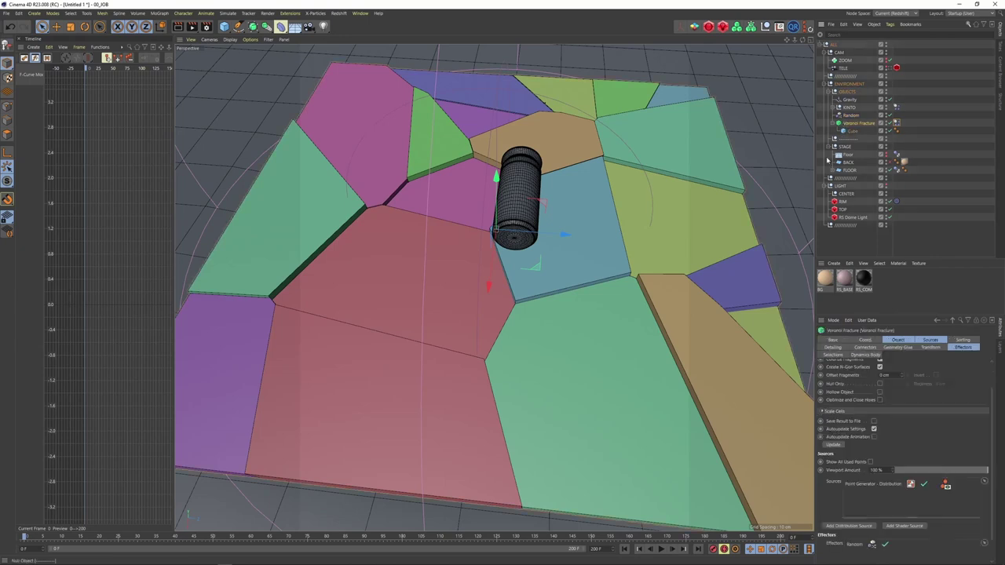
{"action": "left_click", "coordinate": [899, 341]}
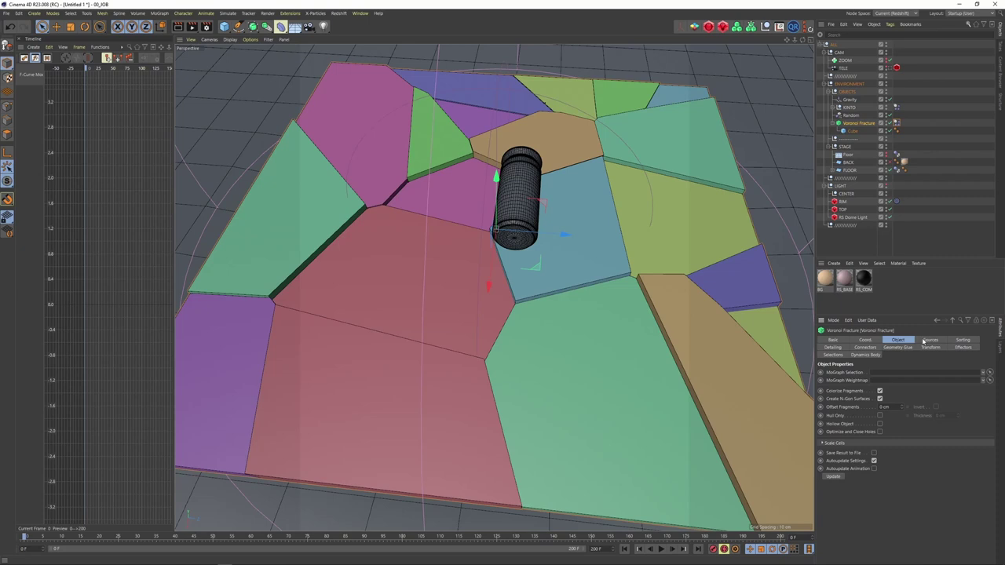
{"action": "left_click", "coordinate": [926, 341]}
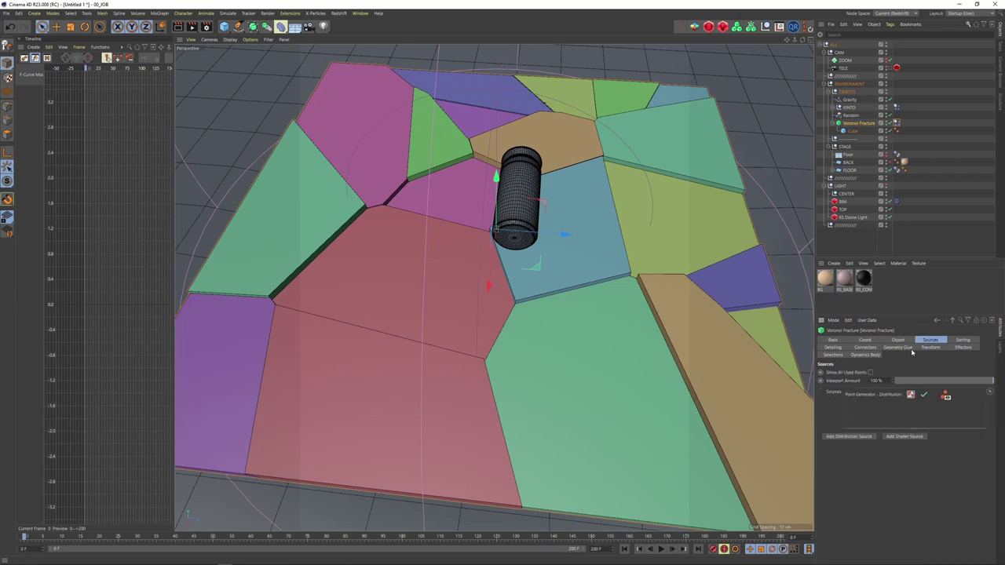
{"action": "left_click", "coordinate": [869, 394]}
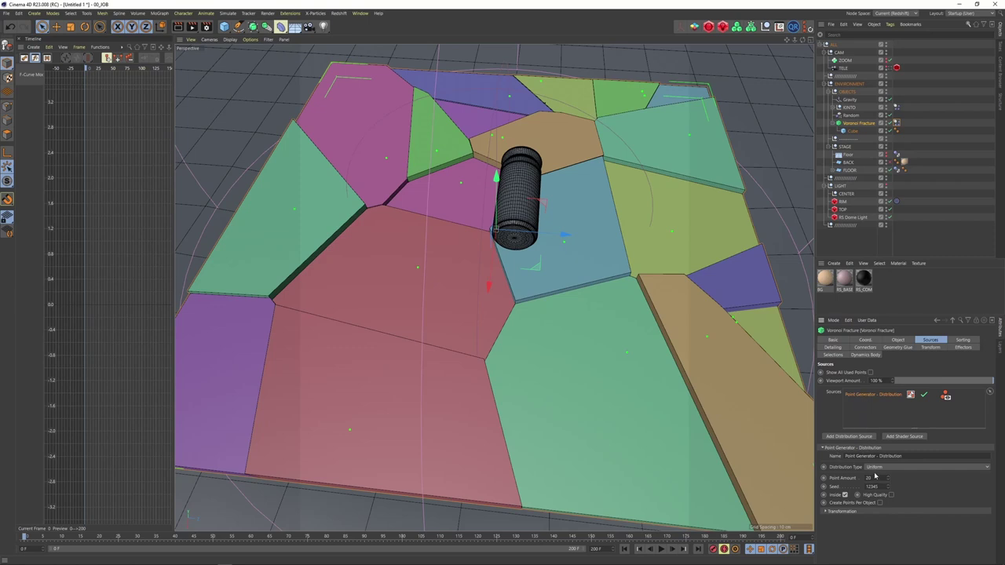
{"action": "middle_click_drag", "start_coordinate": [557, 215], "coordinate": [551, 219], "text": "alt"}
{"action": "scroll", "coordinate": [560, 212], "scroll_direction": "down", "scroll_amount": 3}
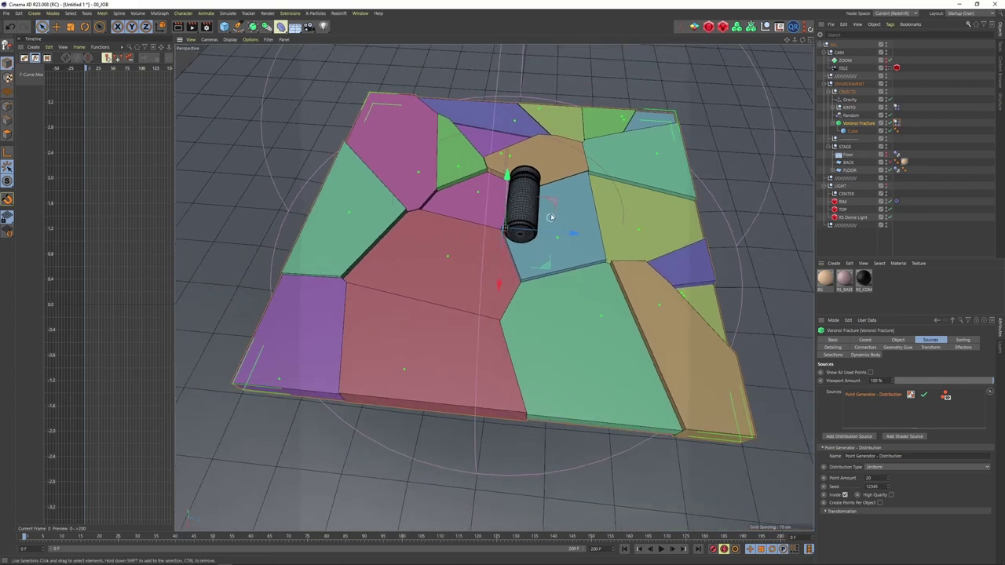
{"action": "left_click_drag", "start_coordinate": [557, 219], "coordinate": [587, 227], "text": "alt"}
{"action": "double_click", "coordinate": [866, 478]}
{"action": "type", "text": "1"}
{"action": "key", "text": "Return"}
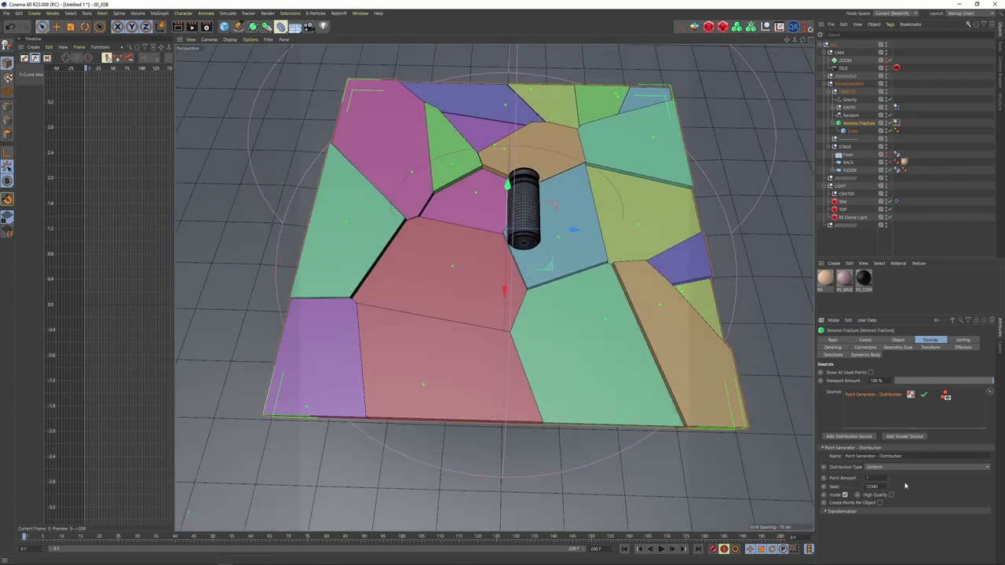
{"action": "type", "text": "22"}
{"action": "key", "text": "Return"}
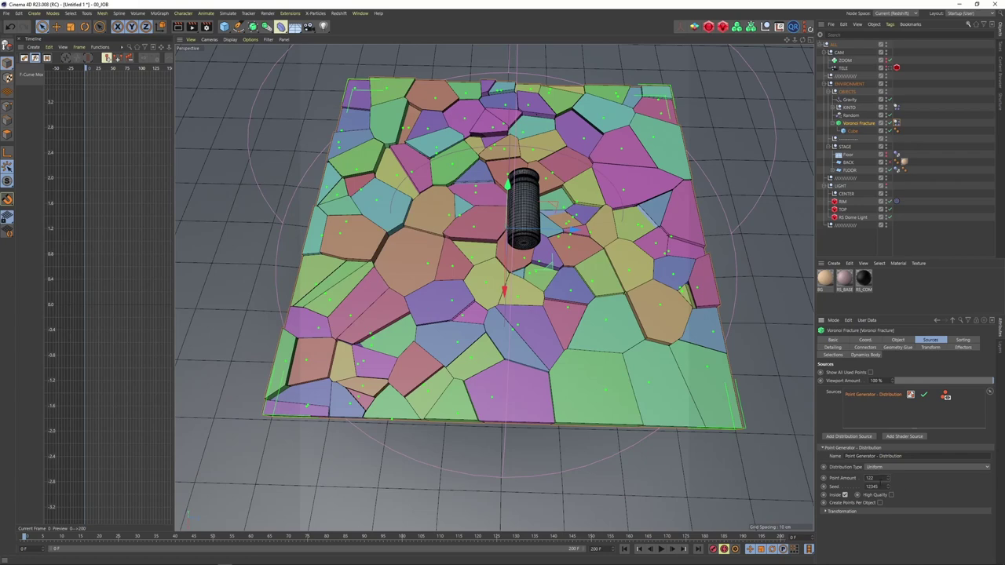
Step: Play the simulation to check how the tumbler lands on the finely fractured slab and return to the start
{"action": "scroll", "coordinate": [538, 270], "scroll_direction": "up", "scroll_amount": 2}
{"action": "left_click", "coordinate": [662, 549]}
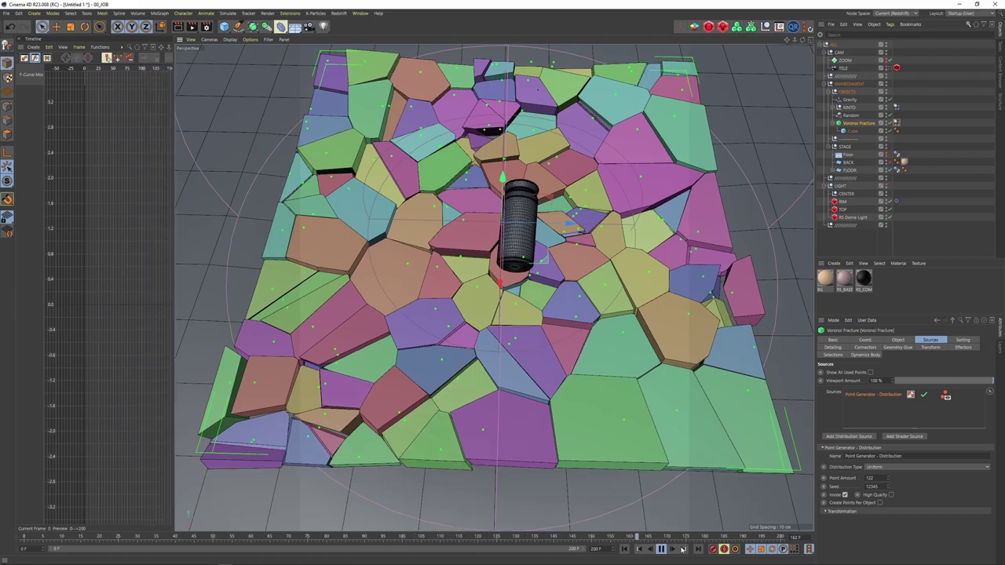
{"action": "left_click", "coordinate": [661, 548]}
{"action": "left_click", "coordinate": [625, 548]}
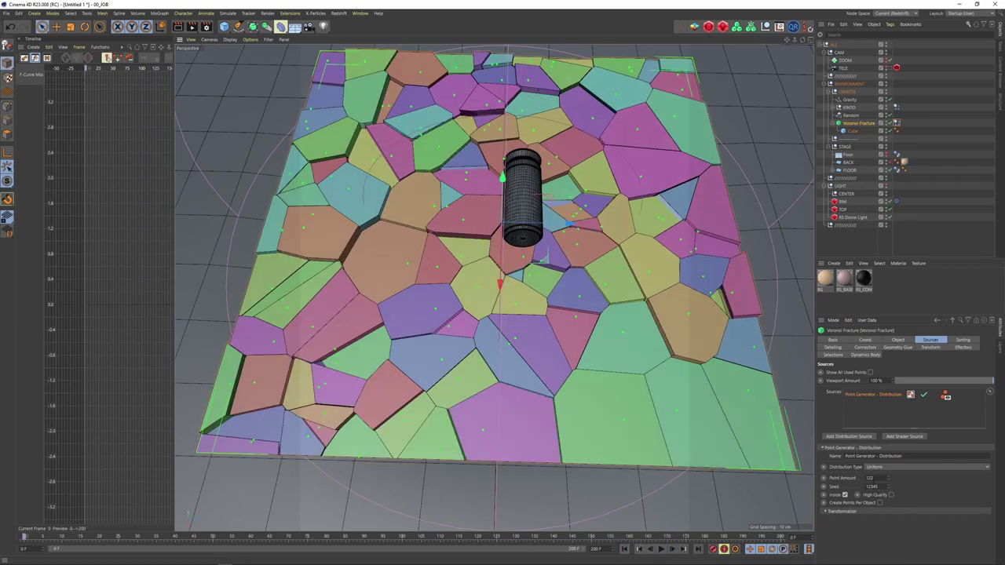
Step: Set Voronoi Fracture's Point Amount to 555, play the simulation to check the break-up and return to the start
{"action": "type", "text": "555"}
{"action": "key", "text": "Return"}
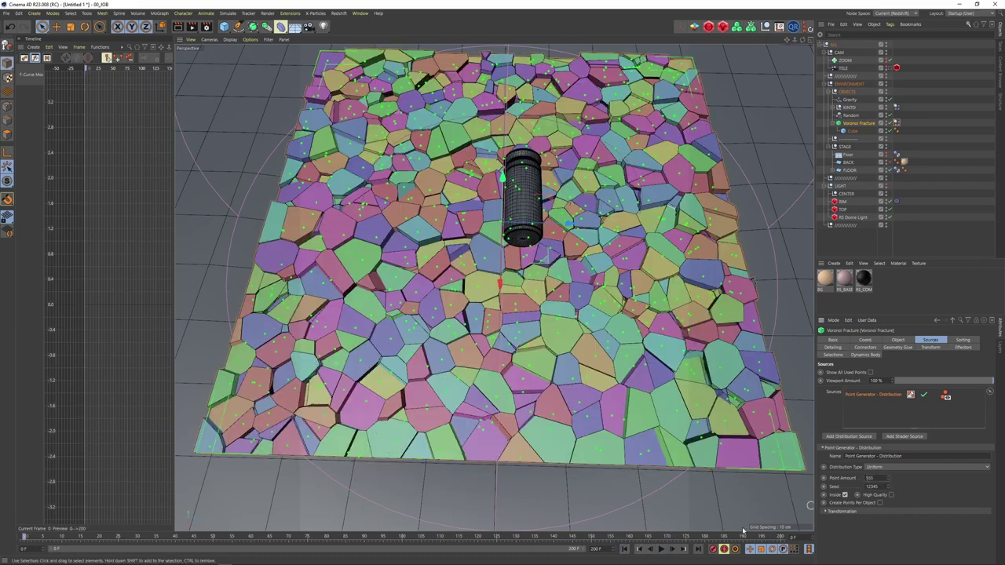
{"action": "left_click", "coordinate": [662, 549]}
{"action": "left_click", "coordinate": [661, 549]}
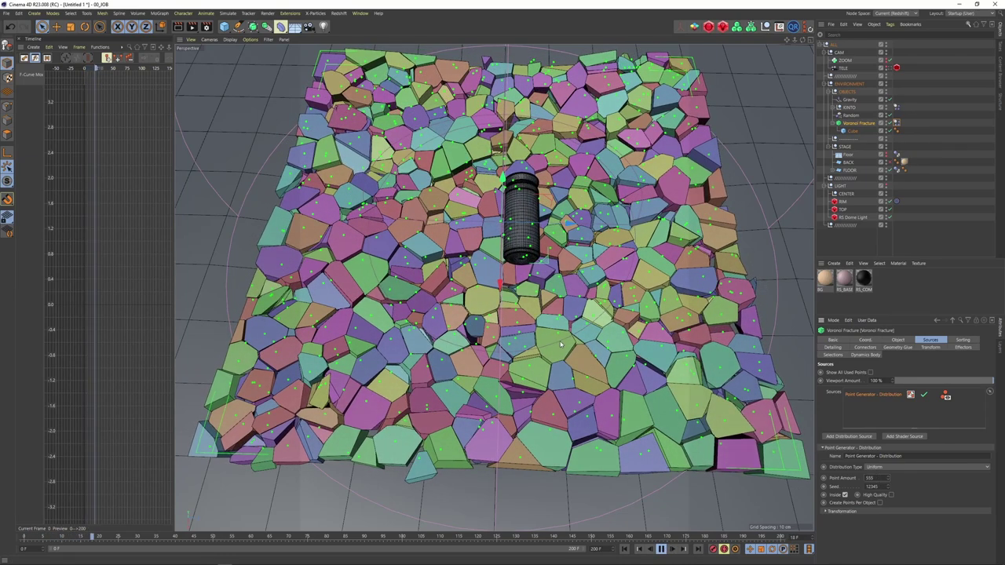
{"action": "left_click", "coordinate": [661, 549]}
{"action": "left_click", "coordinate": [625, 550]}
Step: Set the Point Amount of Voronoi Fracture's point generator distribution to 1500
{"action": "left_click", "coordinate": [873, 477]}
{"action": "type", "text": "500"}
{"action": "key", "text": "Return"}
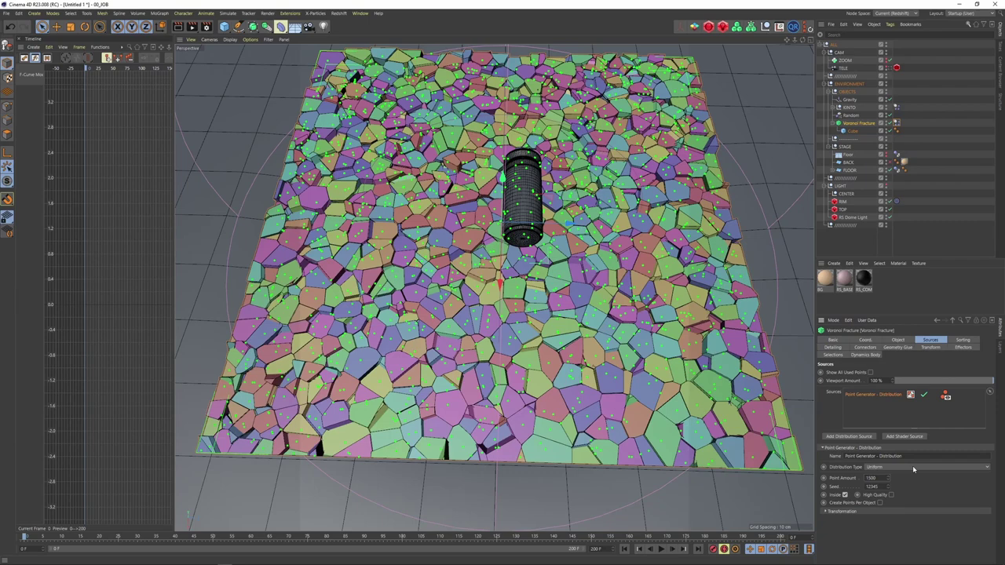
Step: Save the scene as 17_FRACTURE_01.c4d in the 02_ANIMATION folder and play the simulation up to frame 14
{"action": "key", "text": "ctrl+s"}
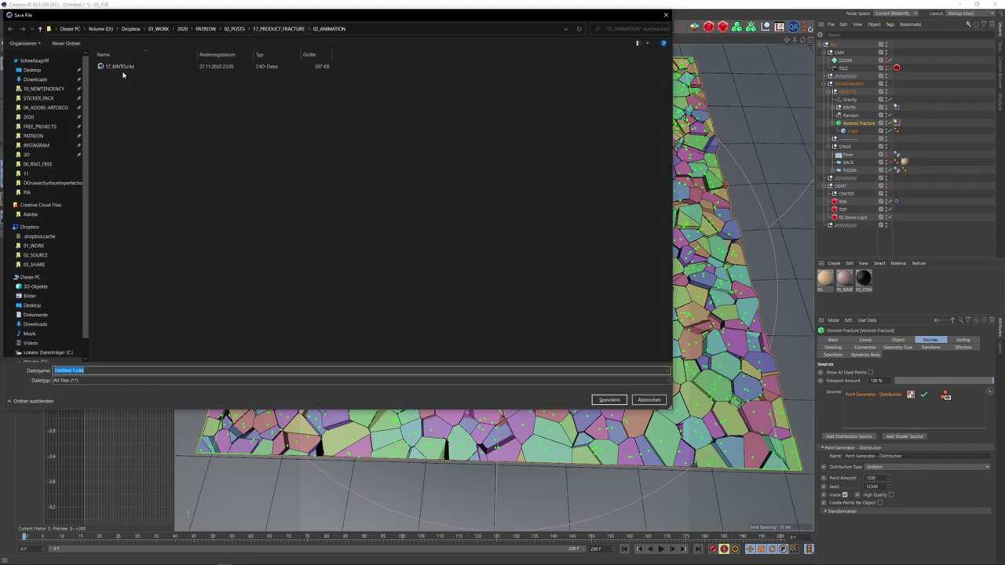
{"action": "left_click", "coordinate": [123, 68]}
{"action": "left_click", "coordinate": [66, 371]}
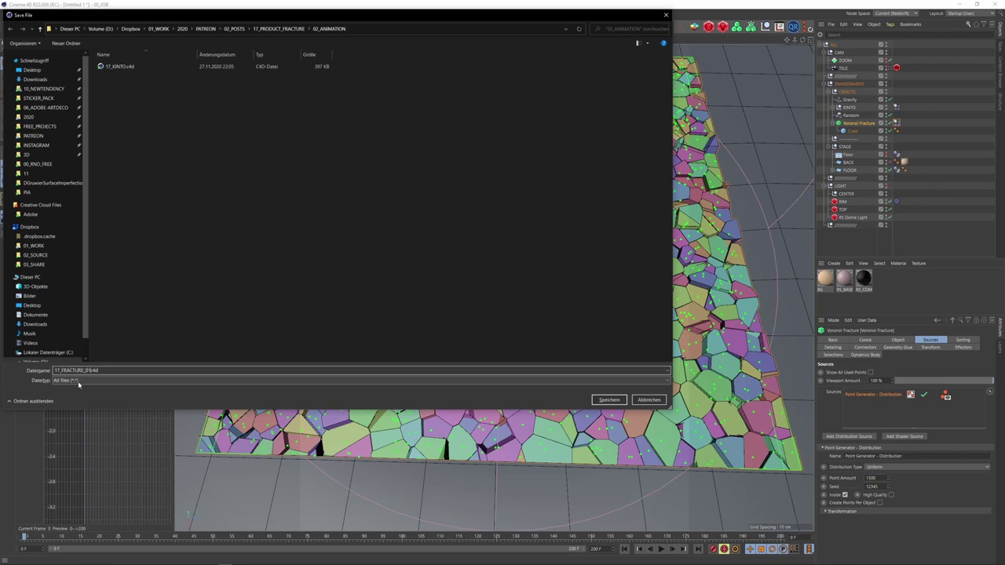
{"action": "key", "text": "Return"}
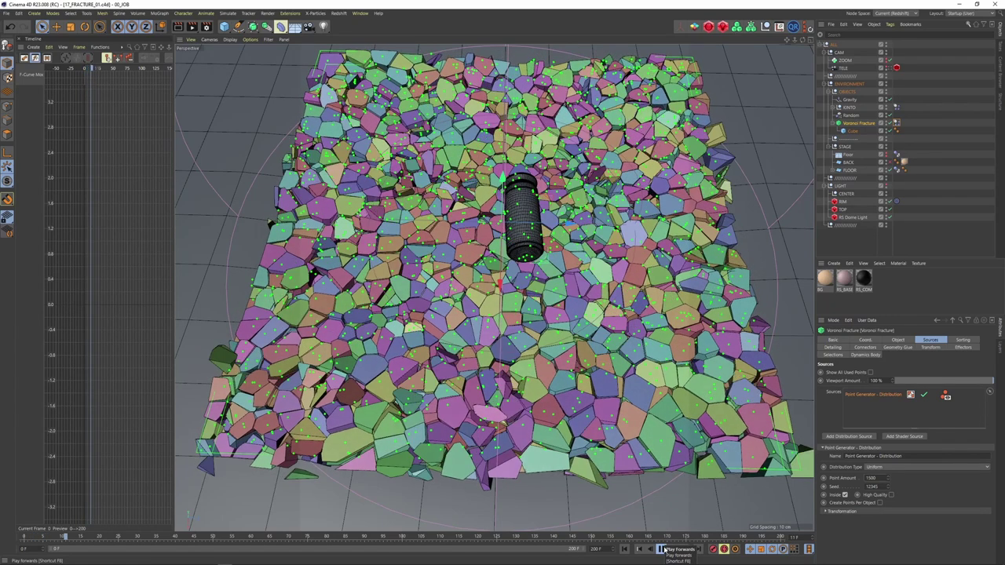
{"action": "left_click", "coordinate": [661, 549]}
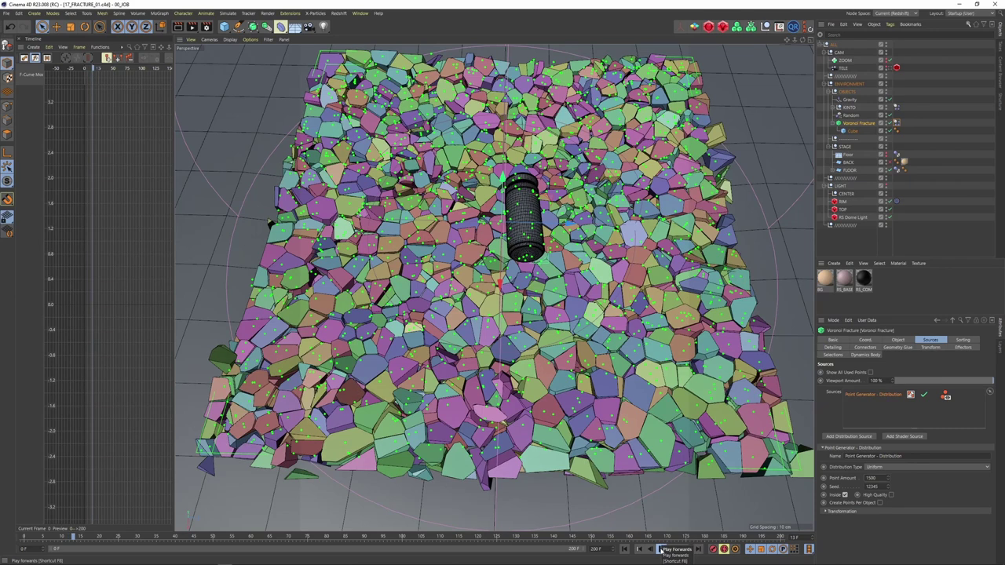
{"action": "left_click", "coordinate": [661, 549]}
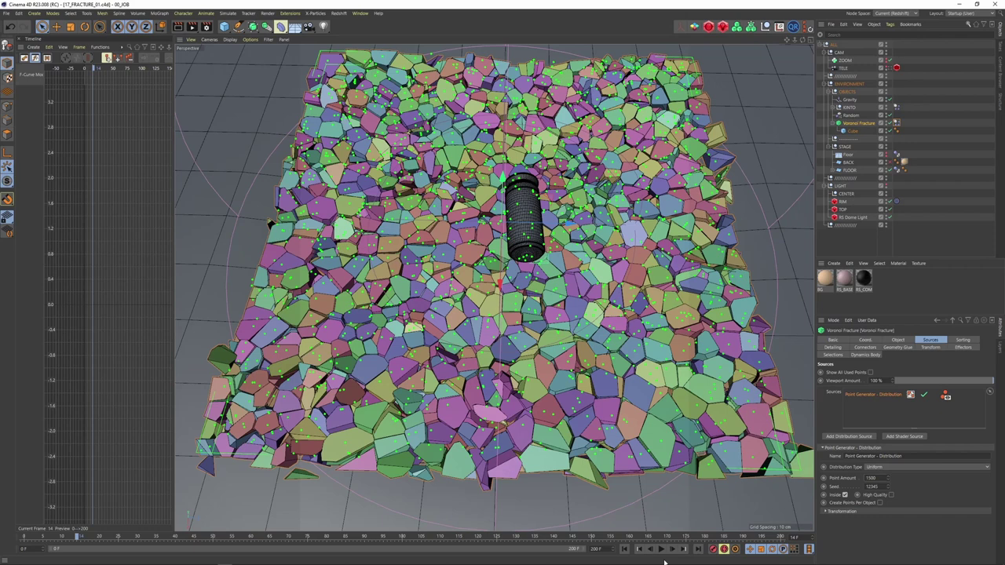
Step: Switch to the RS1x1_c4d user layout, look through the TELE camera and frame the tumbler near the middle of the slab
{"action": "left_click", "coordinate": [964, 14]}
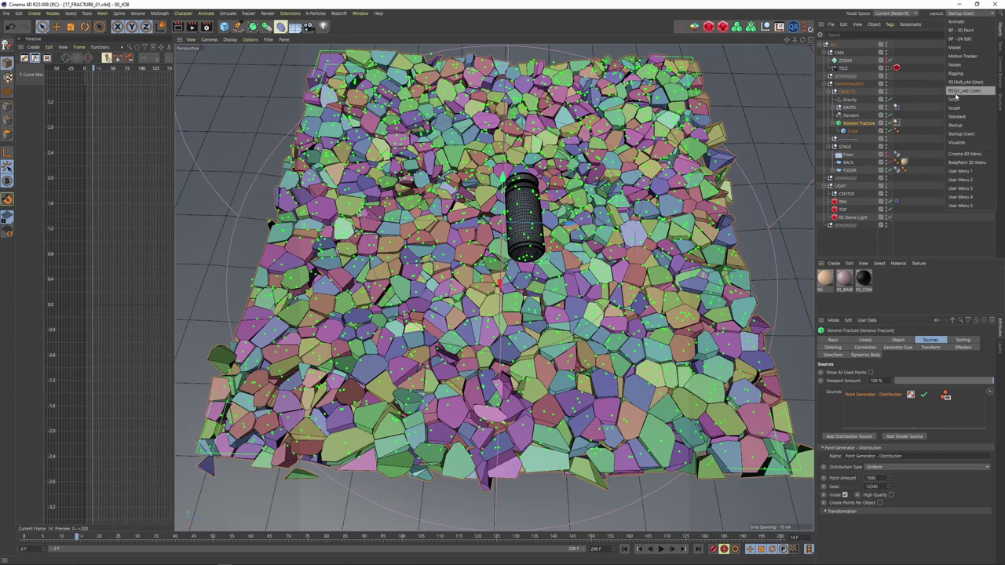
{"action": "left_click", "coordinate": [970, 99]}
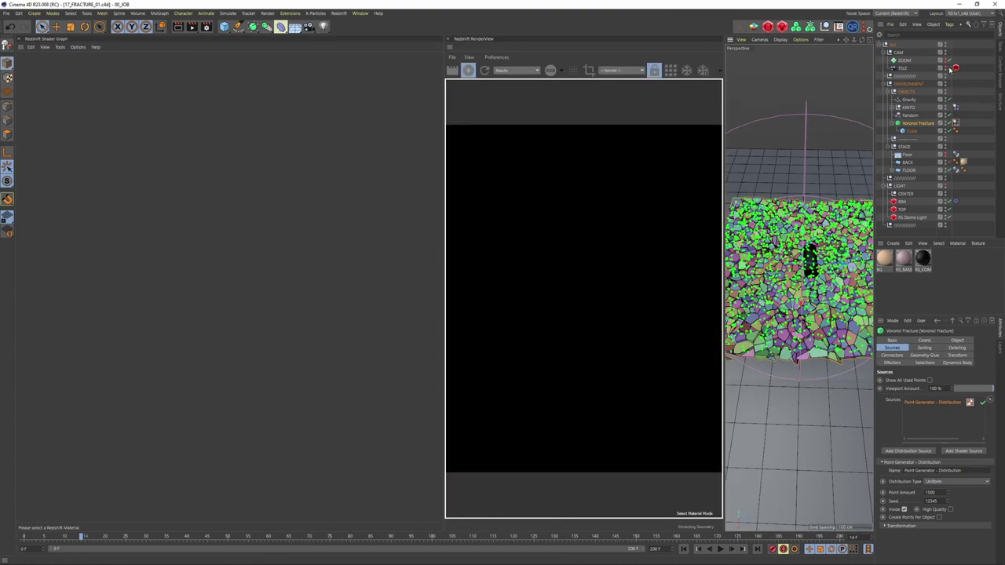
{"action": "left_click", "coordinate": [949, 68]}
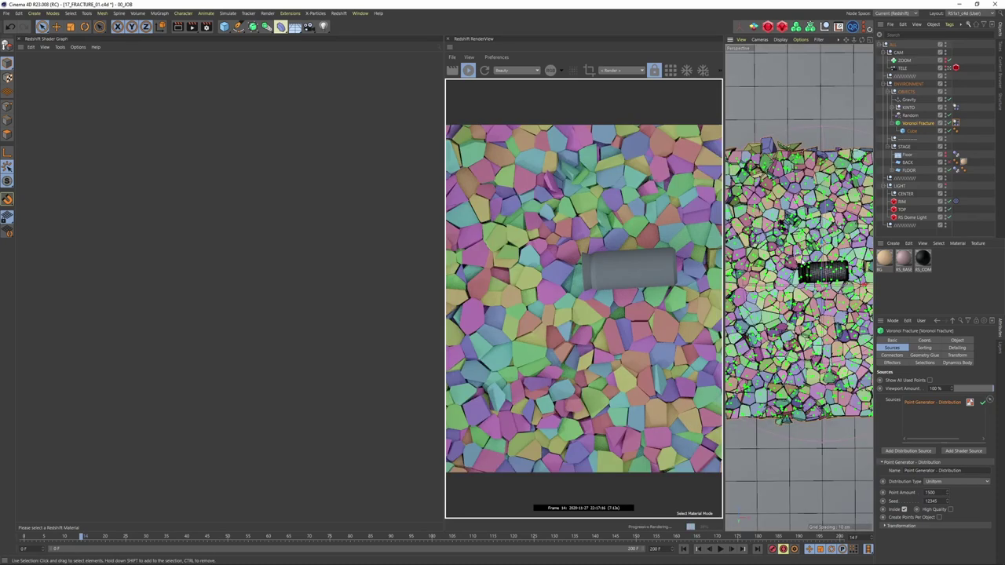
{"action": "middle_click_drag", "start_coordinate": [800, 257], "coordinate": [773, 268], "text": "alt"}
{"action": "right_click_drag", "start_coordinate": [791, 289], "coordinate": [776, 299], "text": "alt"}
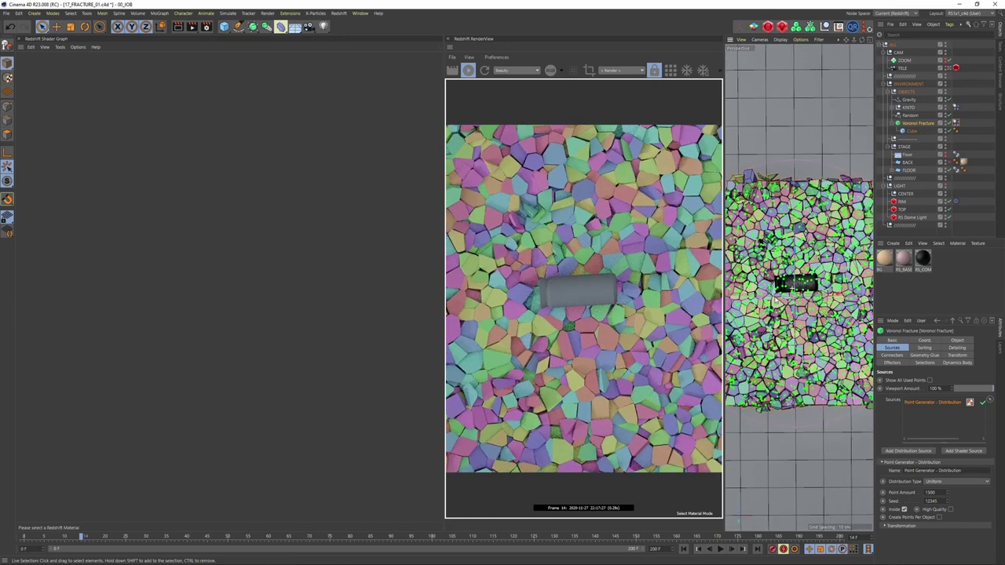
Step: Select the LIGHT group and resize the RenderView and viewport to take space from the empty shader graph
{"action": "left_click", "coordinate": [895, 188]}
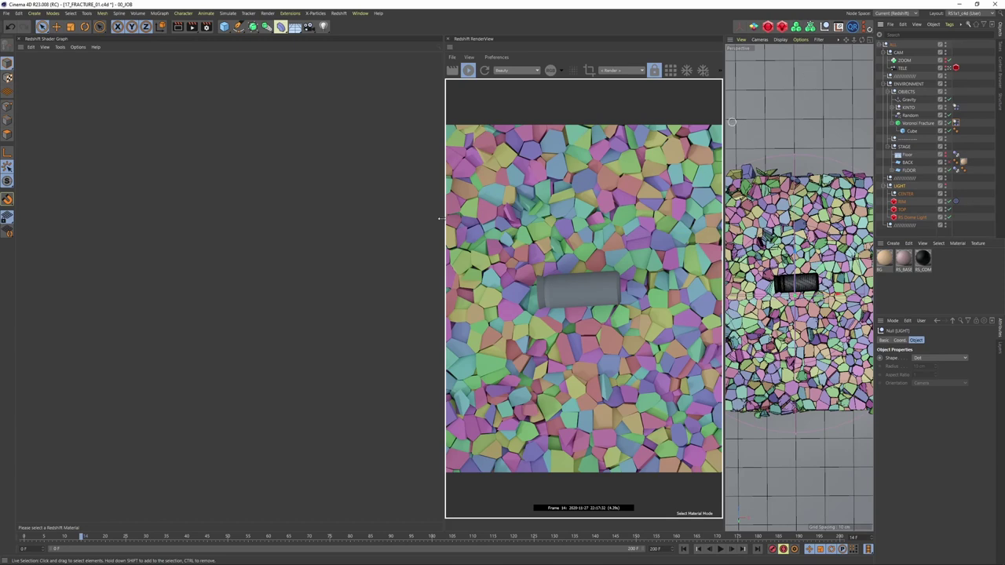
{"action": "left_click_drag", "start_coordinate": [440, 223], "coordinate": [399, 223]}
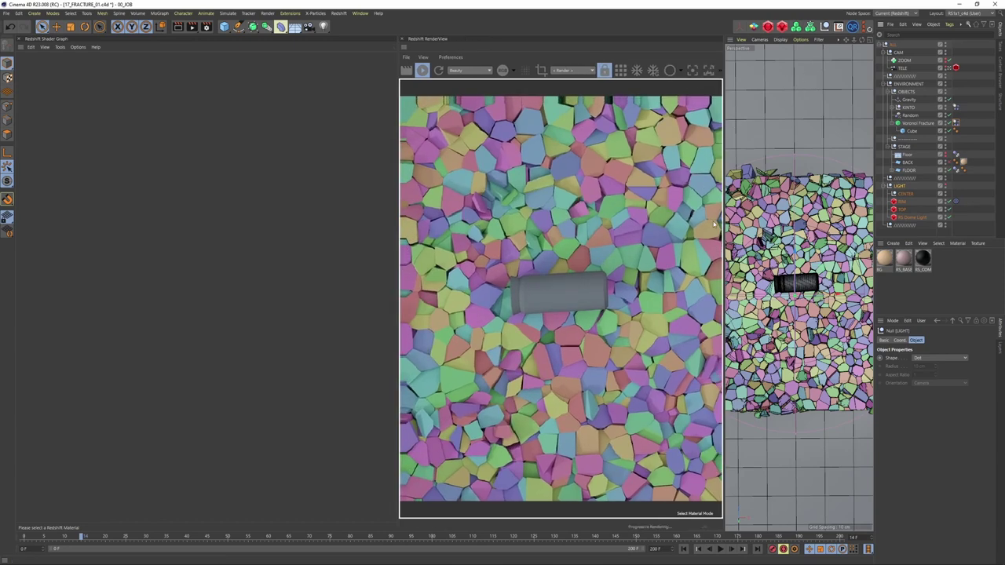
{"action": "left_click_drag", "start_coordinate": [722, 223], "coordinate": [705, 224]}
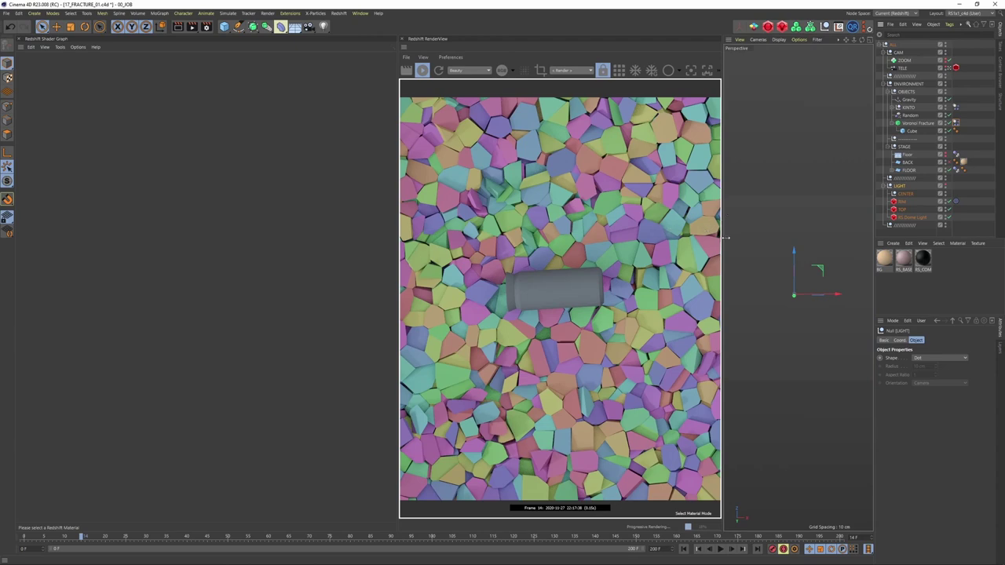
{"action": "left_click_drag", "start_coordinate": [719, 240], "coordinate": [667, 239]}
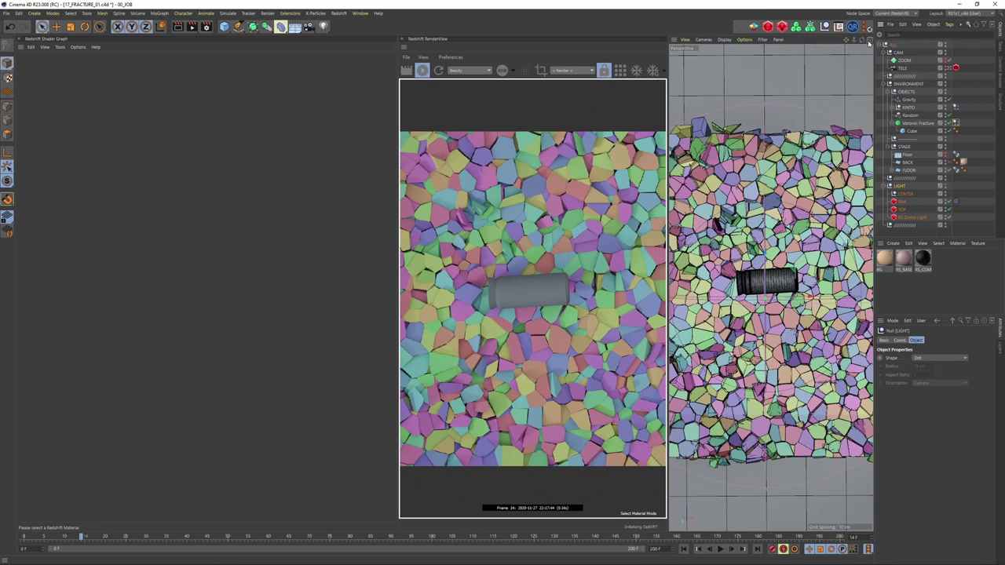
Step: Set the RenderView's camera to TELE and leave the TELE camera in the viewport
{"action": "left_click", "coordinate": [562, 70]}
{"action": "left_click", "coordinate": [562, 113]}
{"action": "left_click", "coordinate": [948, 68]}
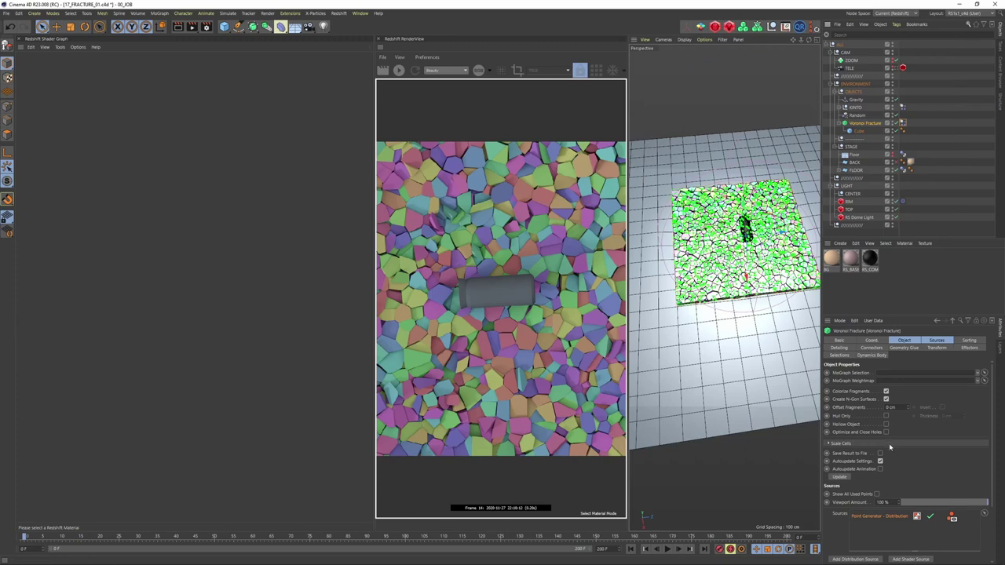
Step: Set the Point Amount of Voronoi Fracture's point generator distribution to 500
{"action": "left_click", "coordinate": [898, 340]}
{"action": "left_click", "coordinate": [936, 341]}
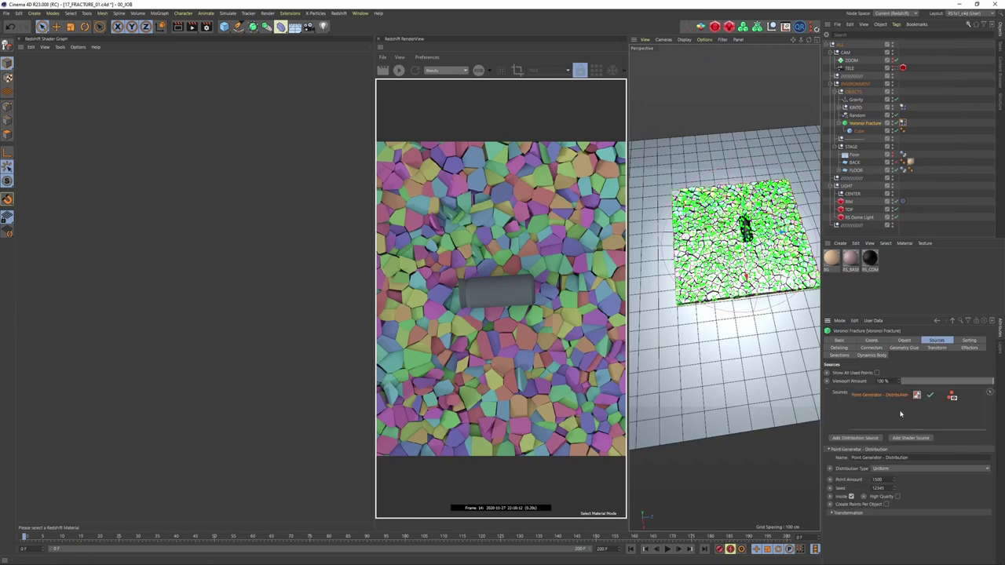
{"action": "double_click", "coordinate": [876, 478]}
{"action": "type", "text": "500"}
{"action": "key", "text": "Return"}
{"action": "type", "text": "5"}
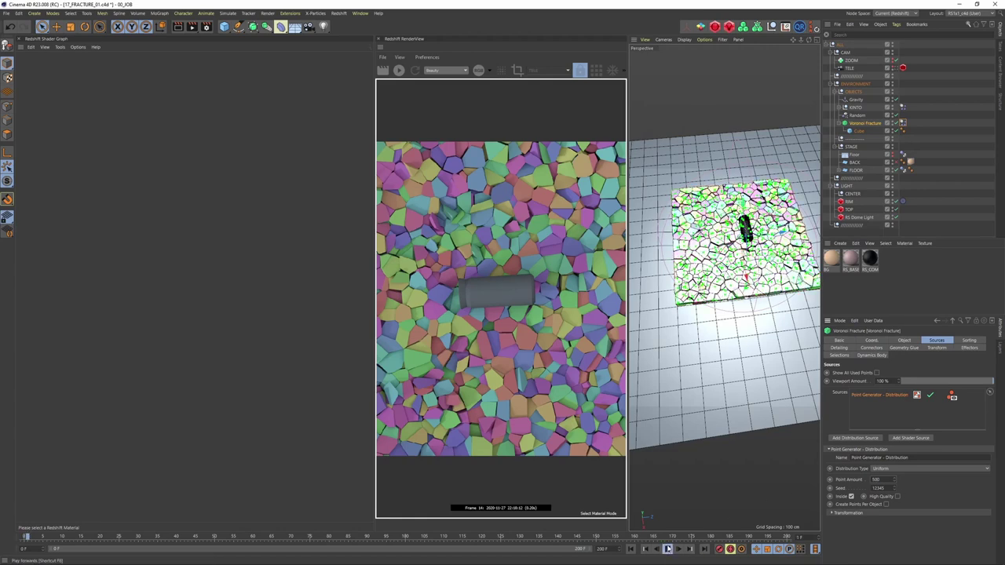
Step: Look through the TELE camera, show its coordinates and pull the camera back above the slab
{"action": "left_click", "coordinate": [895, 68]}
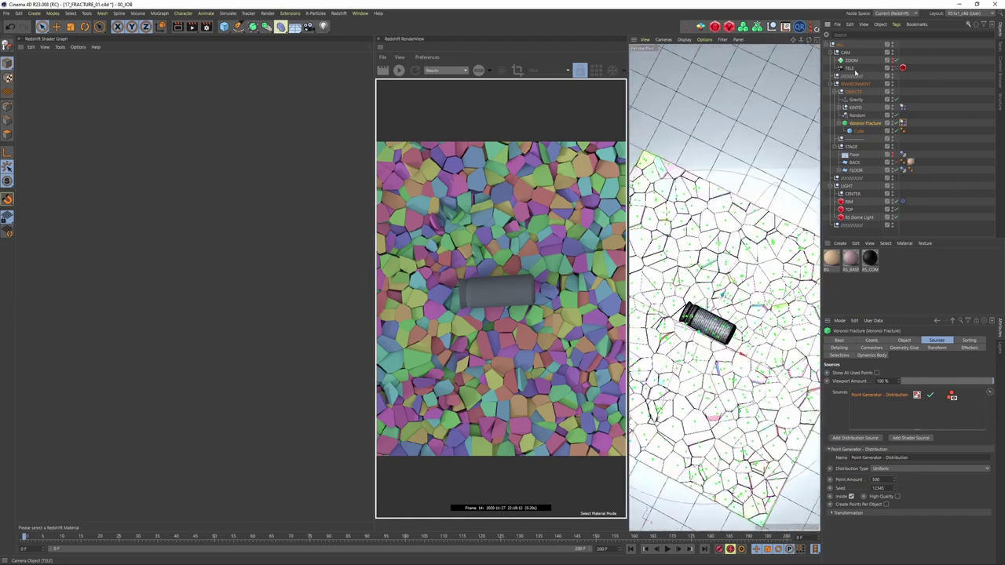
{"action": "left_click", "coordinate": [853, 69]}
{"action": "left_click", "coordinate": [872, 341]}
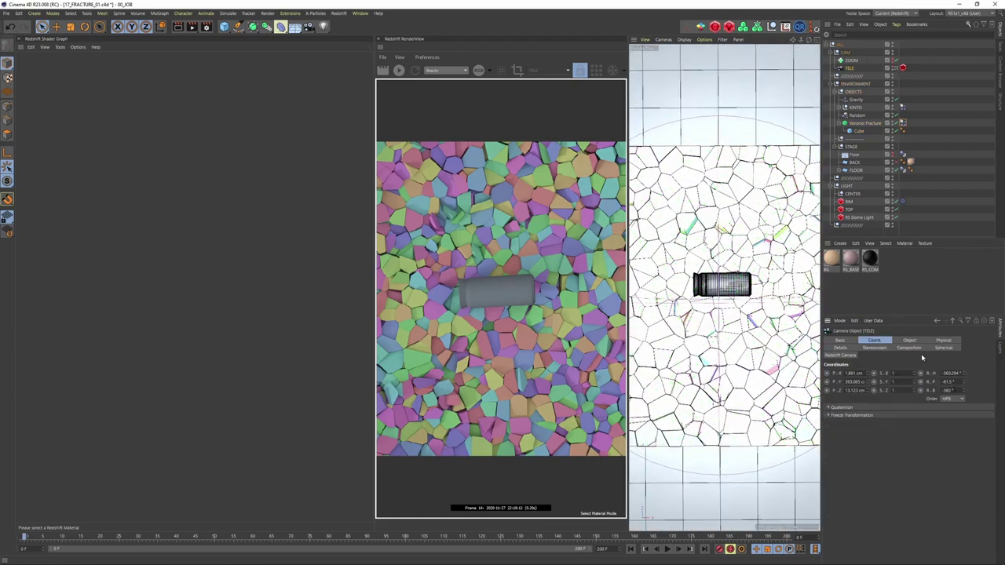
{"action": "left_click", "coordinate": [814, 27]}
{"action": "left_click_drag", "start_coordinate": [718, 218], "coordinate": [720, 265], "text": "alt"}
{"action": "right_click_drag", "start_coordinate": [720, 265], "coordinate": [620, 313], "text": "alt"}
{"action": "right_click_drag", "start_coordinate": [730, 215], "coordinate": [632, 249], "text": "alt"}
{"action": "left_click_drag", "start_coordinate": [721, 235], "coordinate": [717, 275], "text": "alt"}
Step: Set TELE's pitch to -90° and heading to 0°, and move the camera closer to center the tumbler
{"action": "type", "text": "-"}
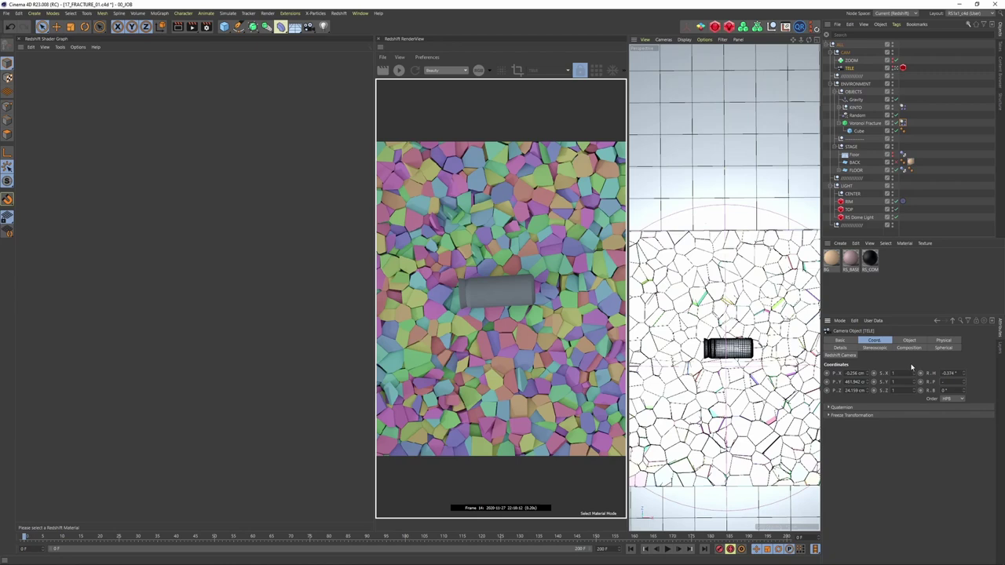
{"action": "type", "text": "90"}
{"action": "key", "text": "Return"}
{"action": "double_click", "coordinate": [948, 372]}
{"action": "type", "text": "0"}
{"action": "key", "text": "Return"}
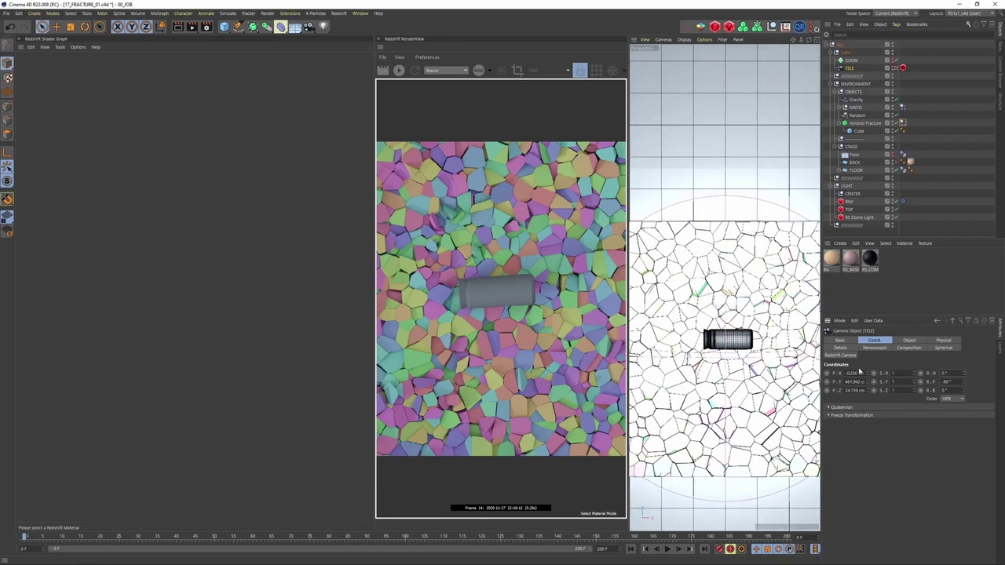
{"action": "right_click_drag", "start_coordinate": [730, 348], "coordinate": [754, 341], "text": "alt"}
{"action": "scroll", "coordinate": [730, 346], "scroll_direction": "up", "scroll_amount": 5}
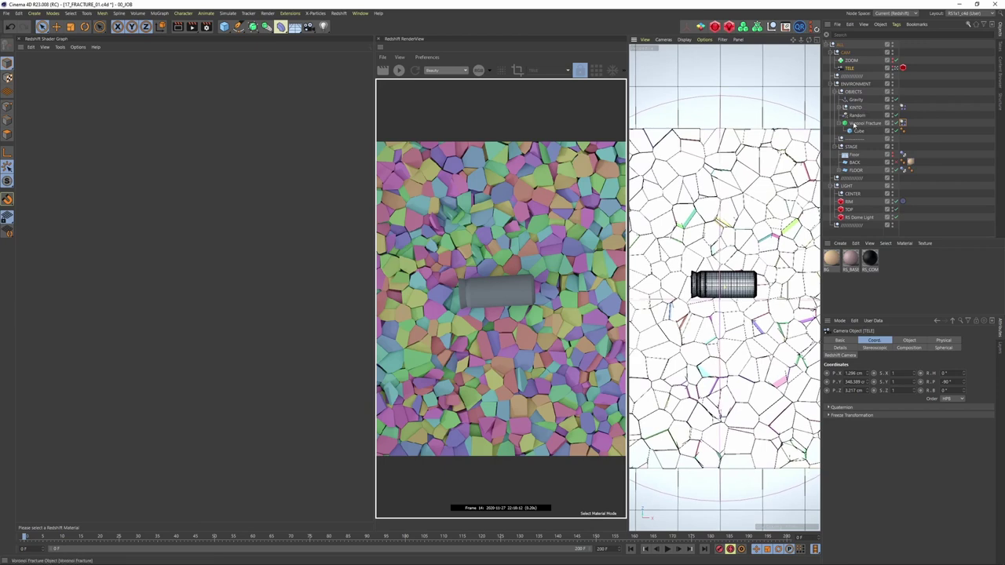
Step: Rotate the KINTO tumbler a quarter turn so its length runs vertically in the TELE camera view
{"action": "left_click", "coordinate": [852, 92]}
{"action": "left_click", "coordinate": [854, 106]}
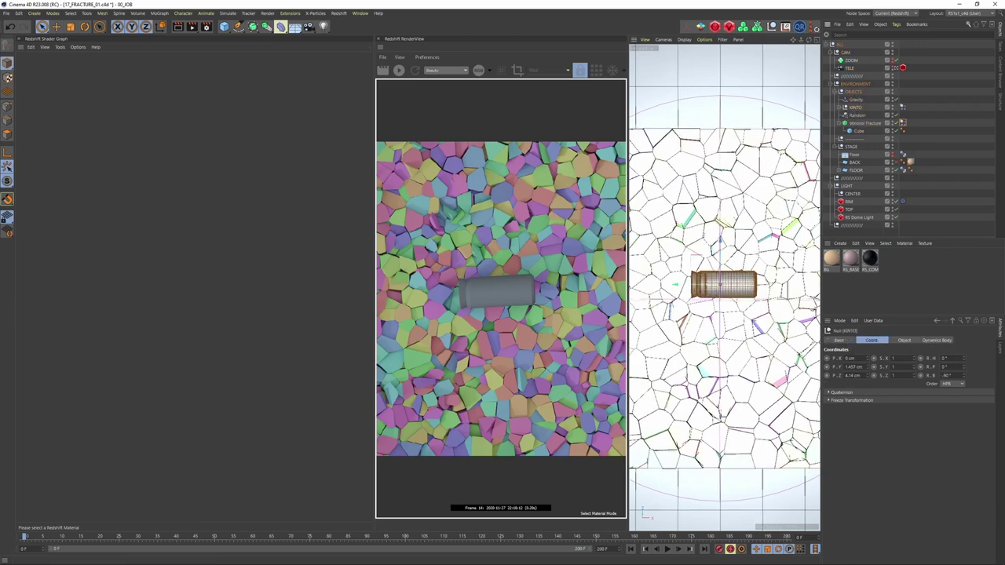
{"action": "key", "text": "r"}
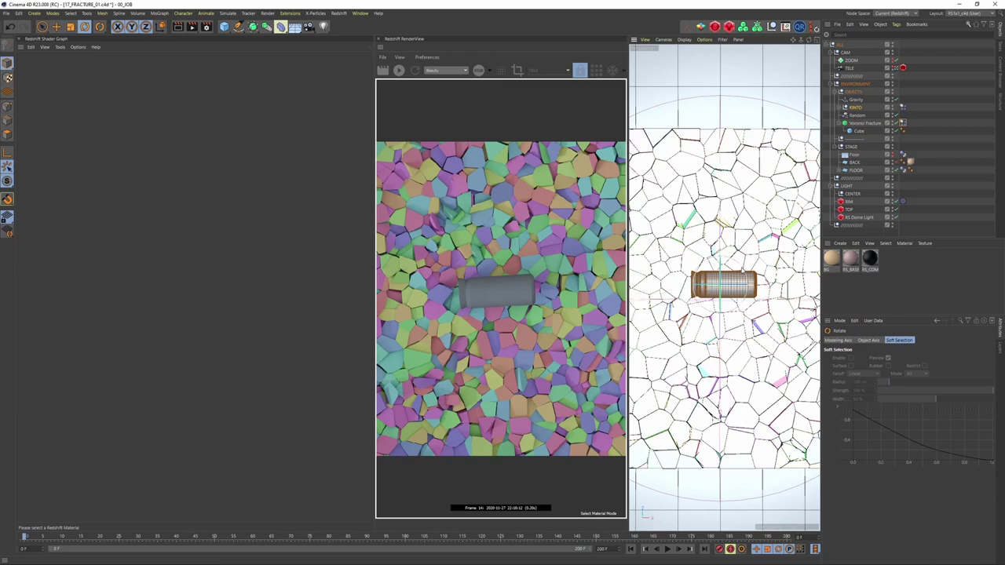
{"action": "left_click_drag", "start_coordinate": [739, 268], "coordinate": [748, 307]}
{"action": "scroll", "coordinate": [734, 322], "scroll_direction": "up", "scroll_amount": 2}
Step: Play the simulation until the tumbler has hit the slab and set the project's end frame to 20
{"action": "left_click", "coordinate": [667, 549]}
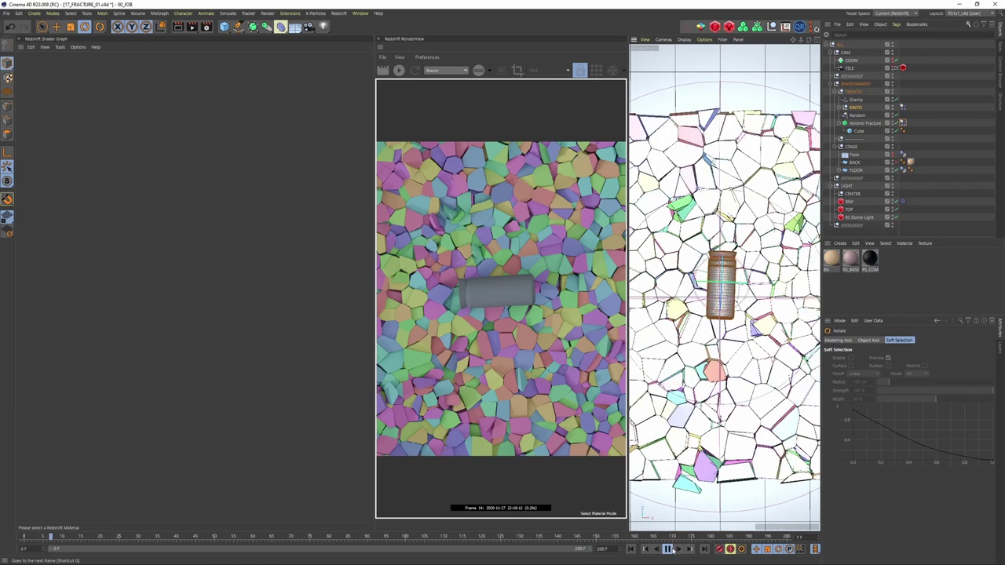
{"action": "left_click", "coordinate": [667, 550]}
{"action": "double_click", "coordinate": [601, 549]}
{"action": "type", "text": "20"}
{"action": "key", "text": "Return"}
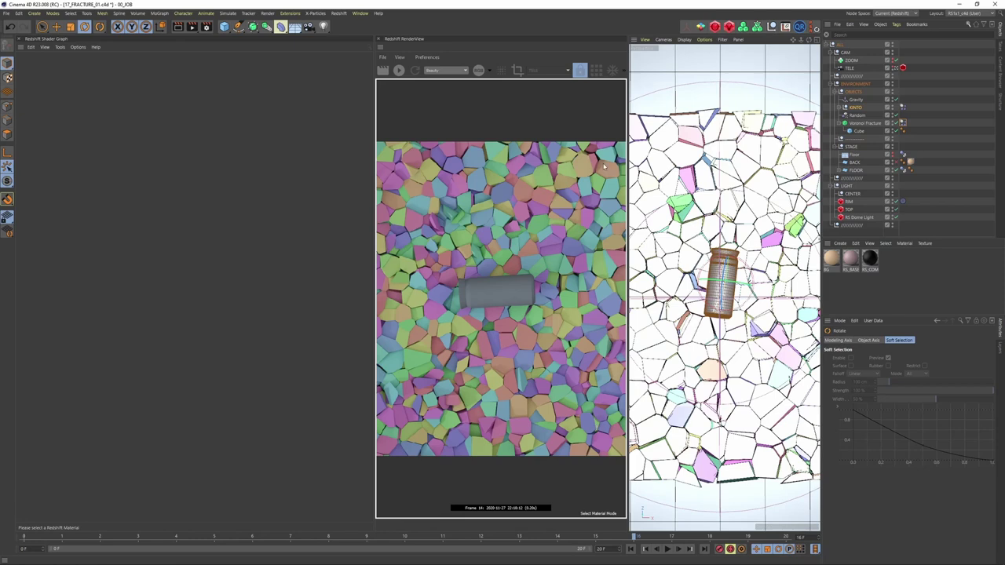
Step: Start the live Redshift render, select the LIGHT group and turn the maximized Top view into a Gouraud-shaded perspective view
{"action": "left_click", "coordinate": [398, 70]}
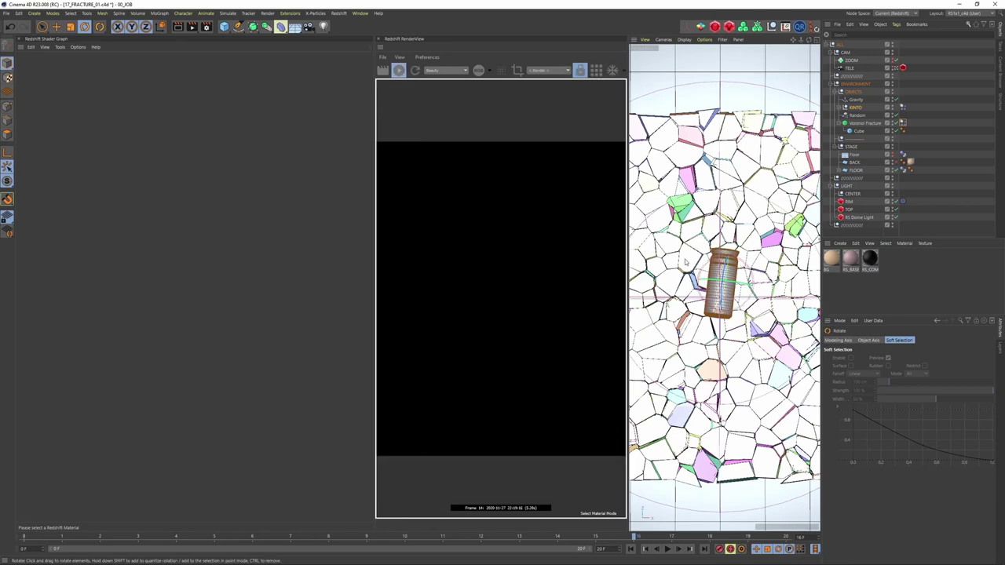
{"action": "left_click", "coordinate": [846, 185]}
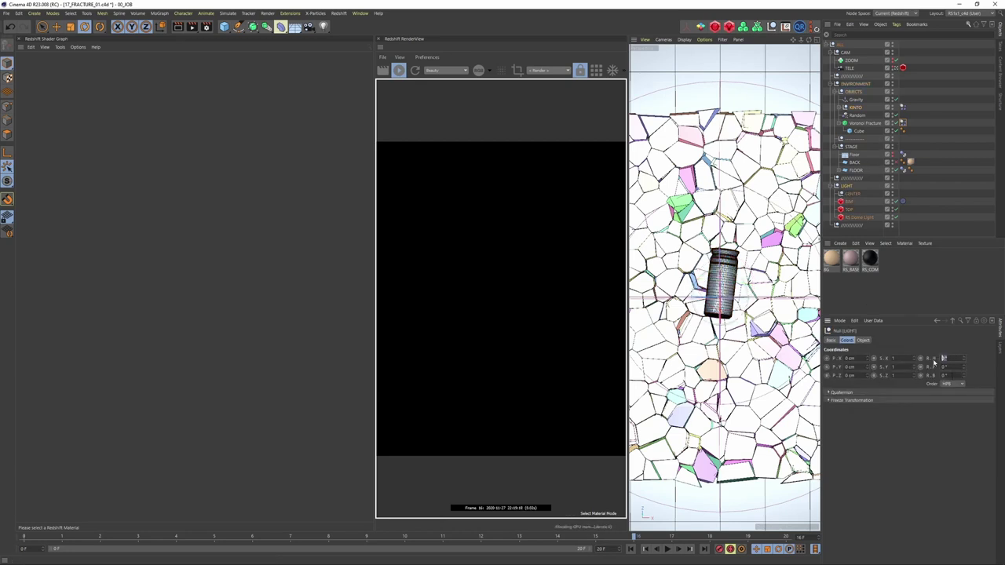
{"action": "left_click", "coordinate": [816, 41]}
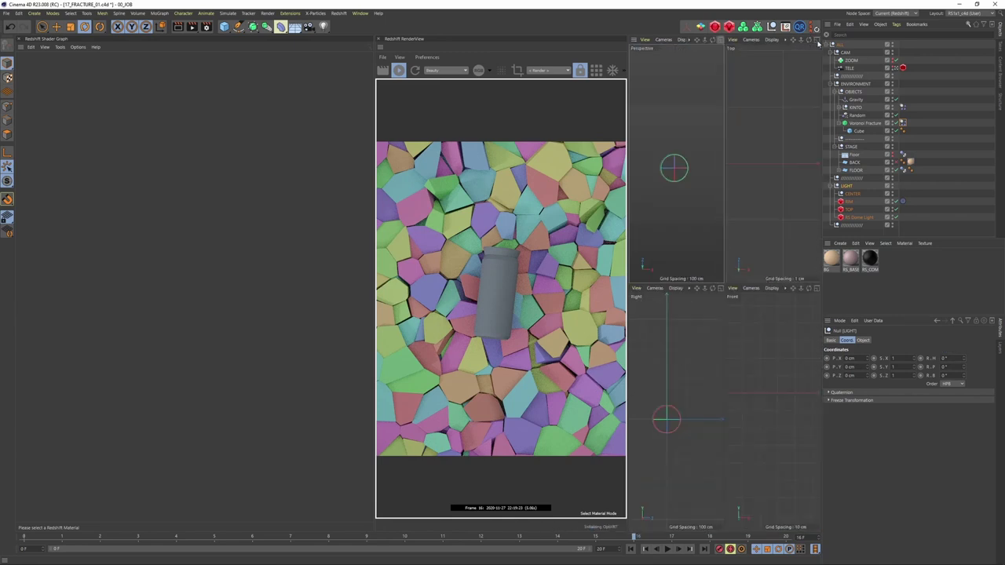
{"action": "middle_click", "coordinate": [810, 65]}
{"action": "left_click", "coordinate": [645, 40]}
{"action": "mouse_move", "coordinate": [663, 40]}
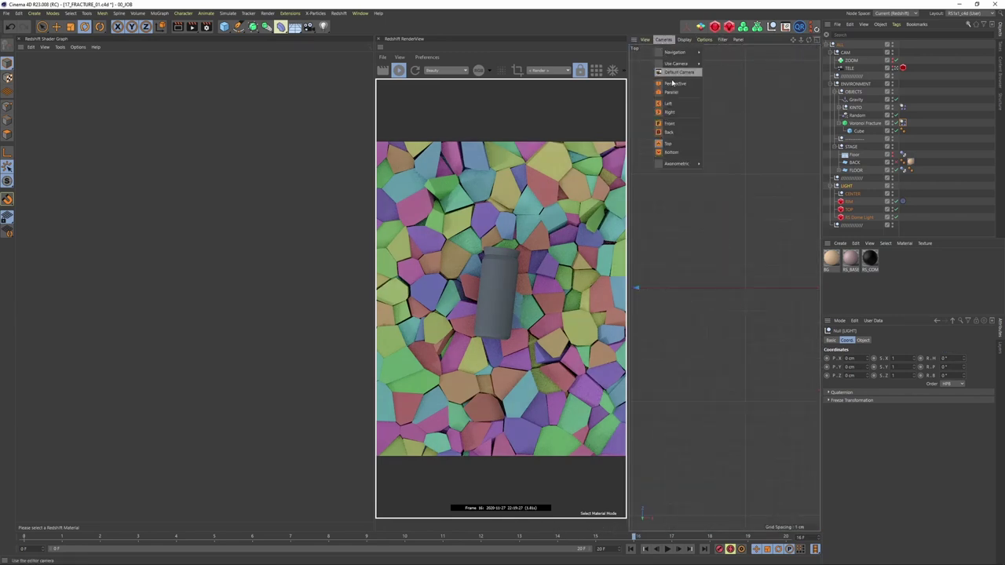
{"action": "left_click", "coordinate": [673, 84]}
{"action": "key", "text": "n"}
{"action": "key", "text": "a"}
Step: Pitch the LIGHT group by about 69° and disable the TOP and RS Dome Light lights
{"action": "left_click_drag", "start_coordinate": [712, 270], "coordinate": [696, 318]}
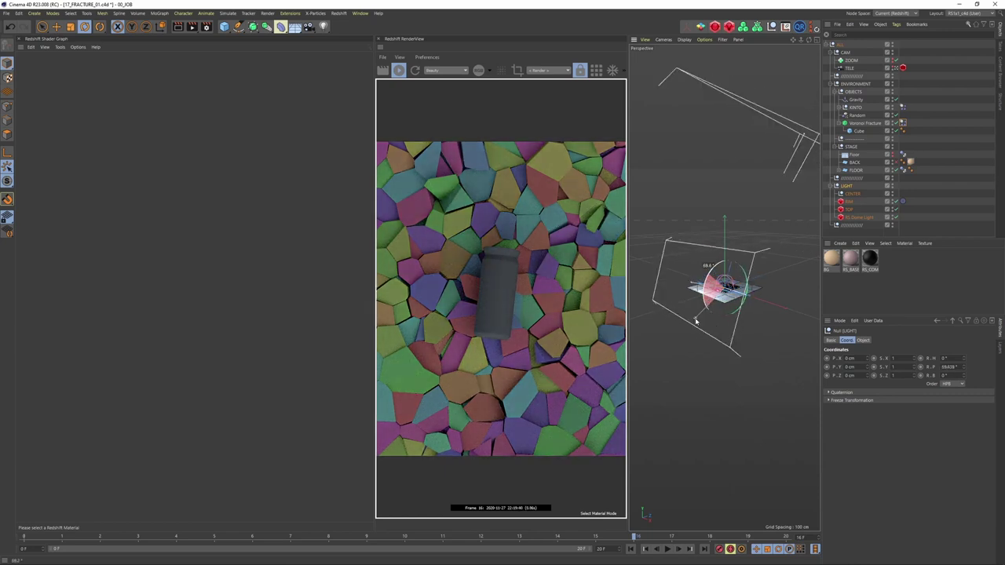
{"action": "left_click", "coordinate": [929, 199]}
{"action": "left_click_drag", "start_coordinate": [896, 209], "coordinate": [897, 219]}
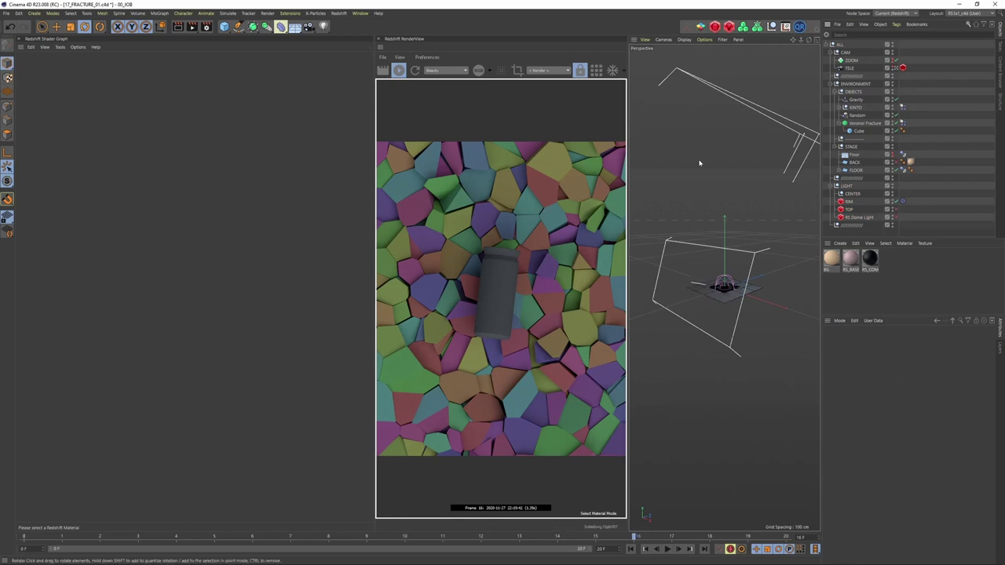
{"action": "left_click_drag", "start_coordinate": [716, 295], "coordinate": [662, 302], "text": "alt"}
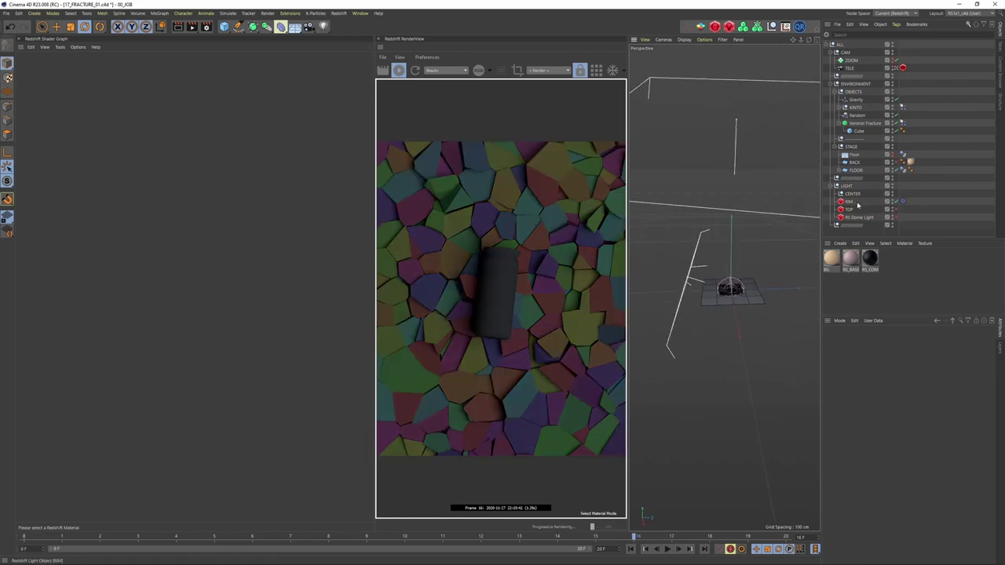
Step: Re-enable the TOP light and set its intensity multiplier to 3
{"action": "left_click", "coordinate": [848, 203]}
{"action": "left_click_drag", "start_coordinate": [700, 165], "coordinate": [655, 280], "text": "alt"}
{"action": "key", "text": "space"}
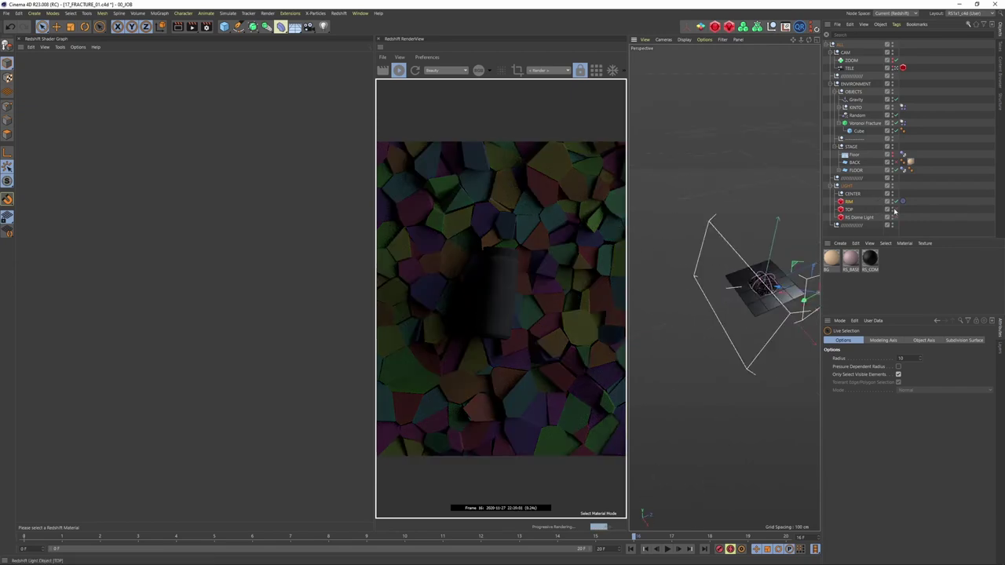
{"action": "left_click", "coordinate": [894, 209]}
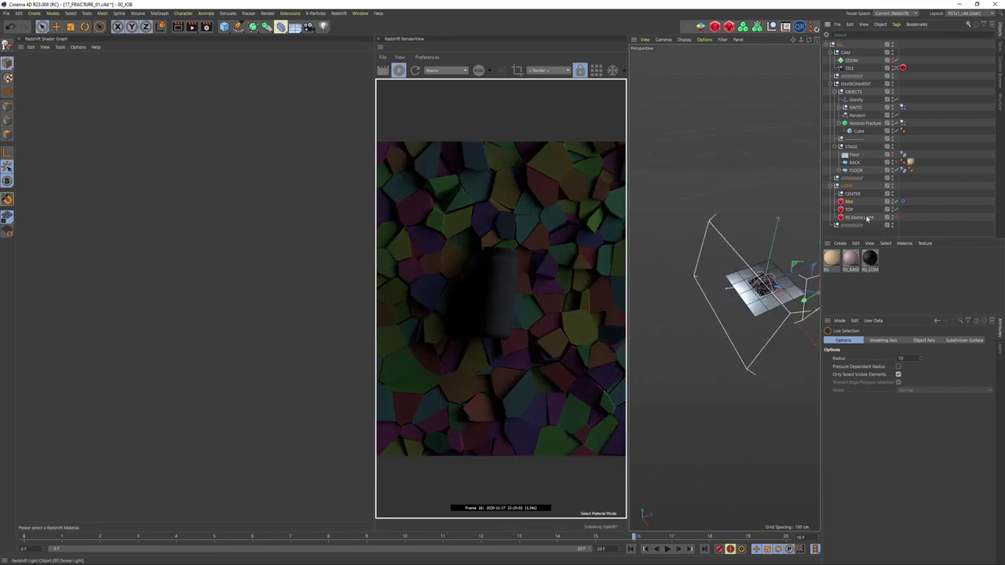
{"action": "left_click", "coordinate": [847, 210]}
{"action": "left_click", "coordinate": [884, 340]}
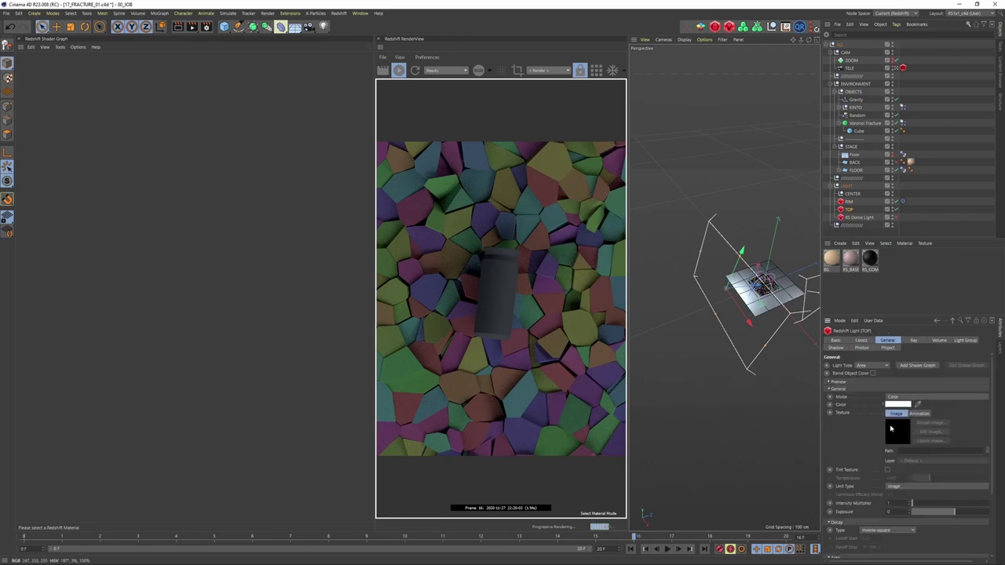
{"action": "type", "text": "2"}
{"action": "key", "text": "Tab"}
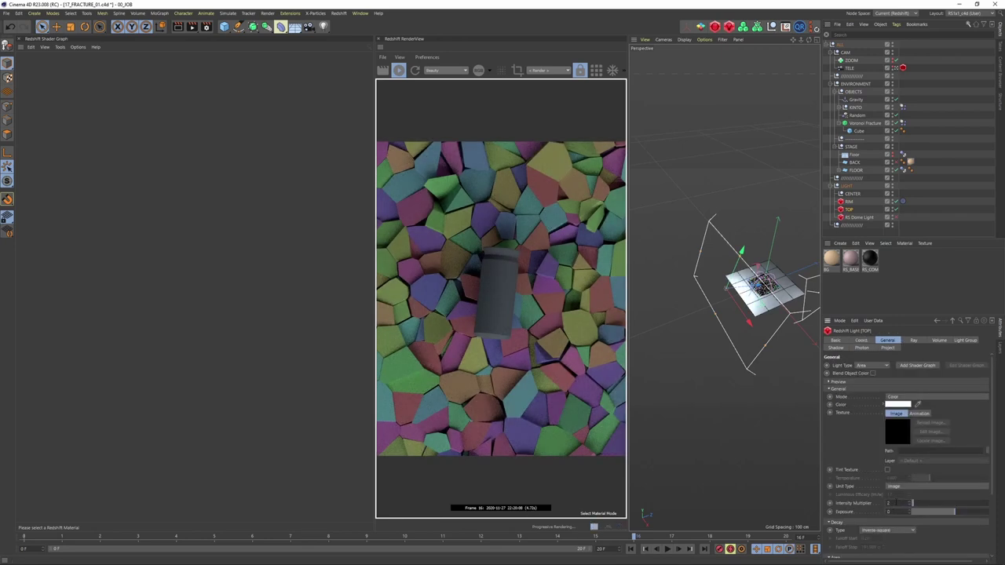
{"action": "double_click", "coordinate": [895, 502]}
{"action": "type", "text": "3"}
{"action": "key", "text": "Tab"}
Step: Re-enable the RS Dome Light and apply the RS_BASE material to the Voronoi Fracture object
{"action": "left_click", "coordinate": [896, 218]}
{"action": "left_click", "coordinate": [859, 217]}
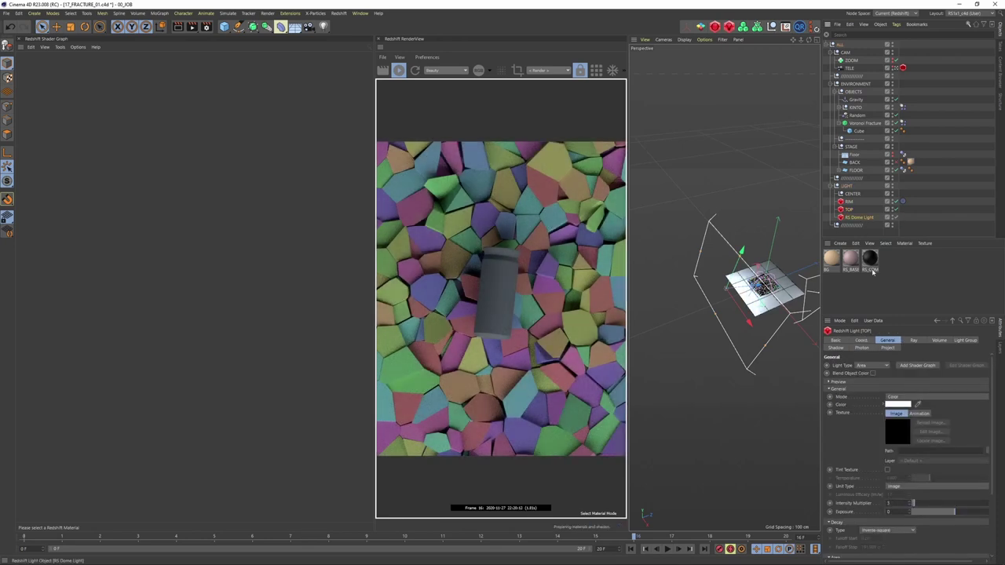
{"action": "left_click", "coordinate": [928, 461]}
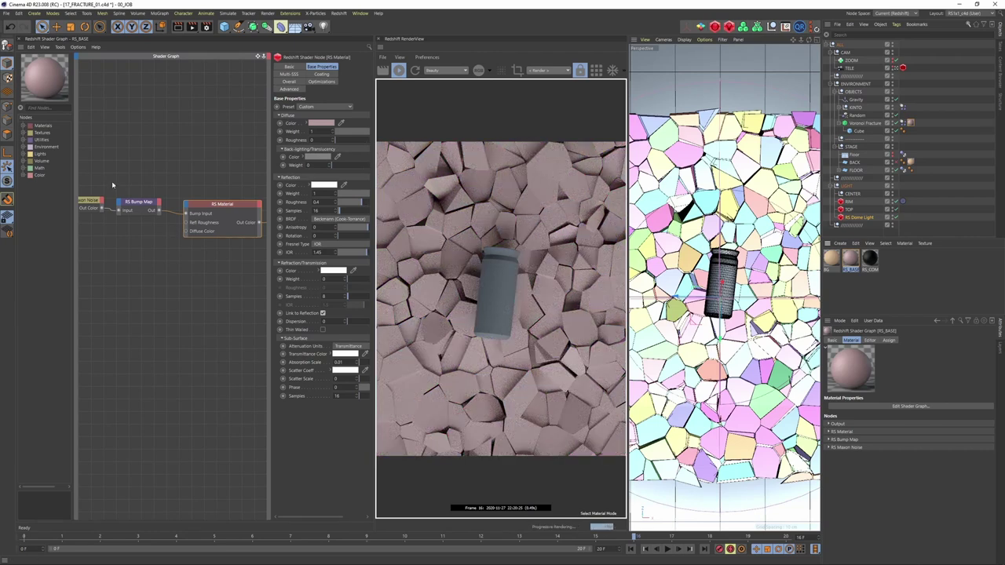
Step: Lighten the RS_BASE diffuse color to a pale pink with hue 357°, saturation 15% and value 81%
{"action": "left_click", "coordinate": [98, 208]}
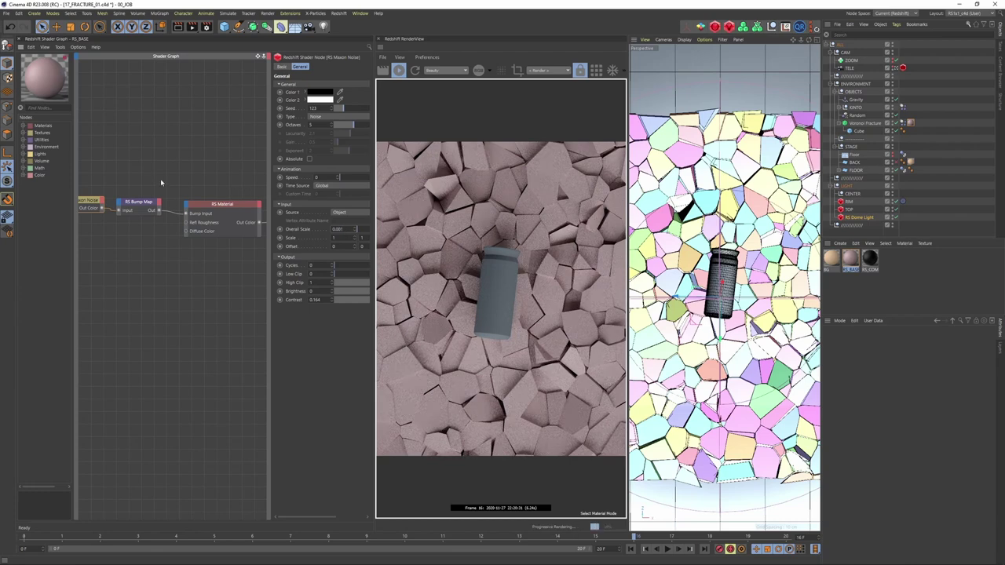
{"action": "left_click", "coordinate": [222, 206]}
{"action": "left_click", "coordinate": [320, 124]}
{"action": "left_click_drag", "start_coordinate": [367, 145], "coordinate": [377, 144]}
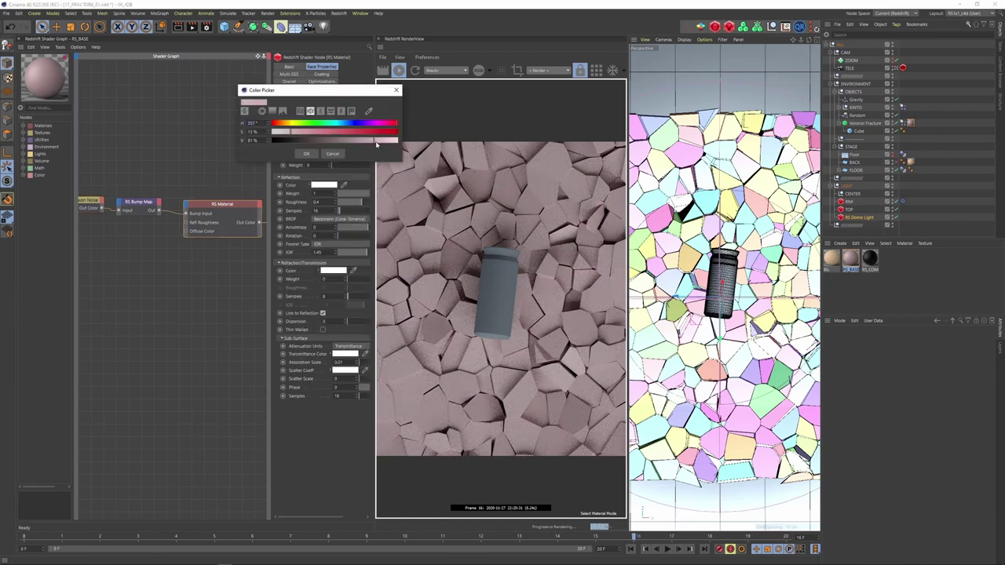
{"action": "left_click", "coordinate": [306, 153]}
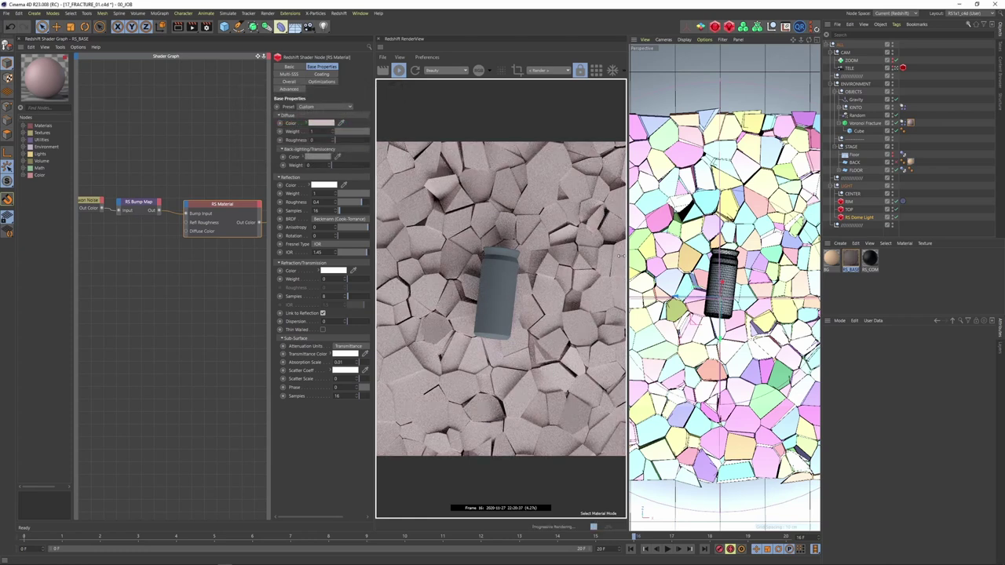
Step: Create a new Redshift material and apply it to the Base part of the KINTO tumbler
{"action": "left_click", "coordinate": [840, 243]}
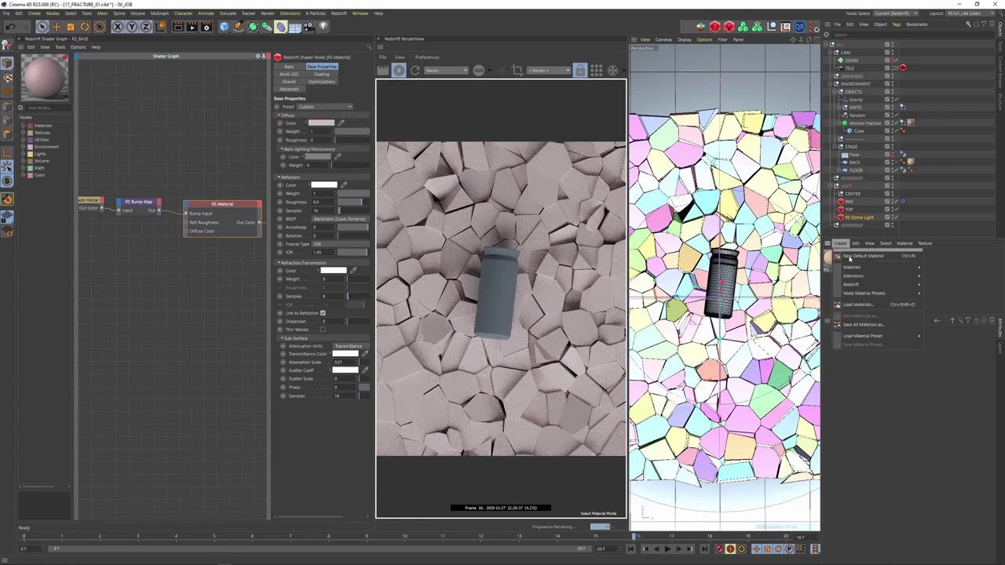
{"action": "mouse_move", "coordinate": [855, 286]}
{"action": "mouse_move", "coordinate": [937, 287]}
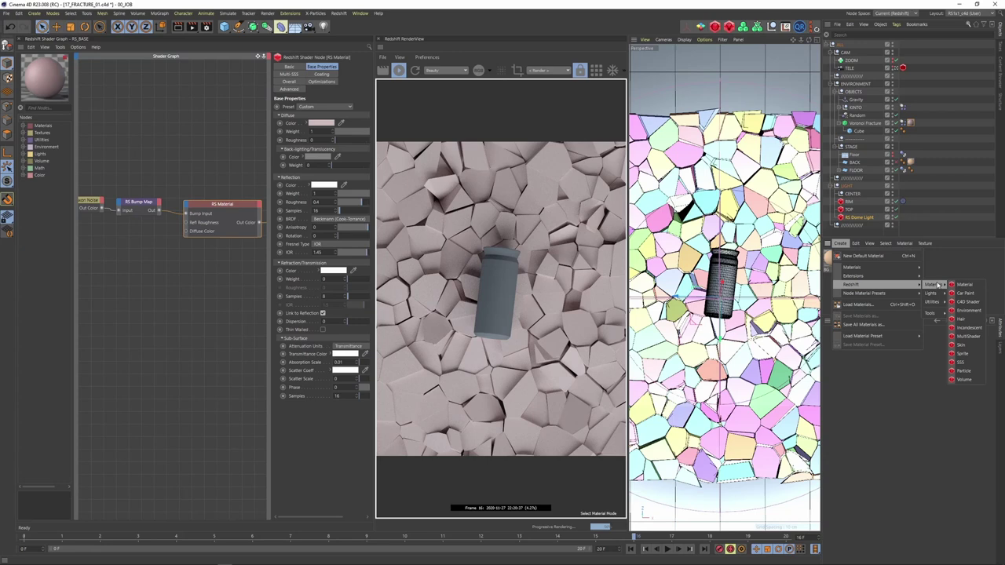
{"action": "left_click", "coordinate": [962, 285]}
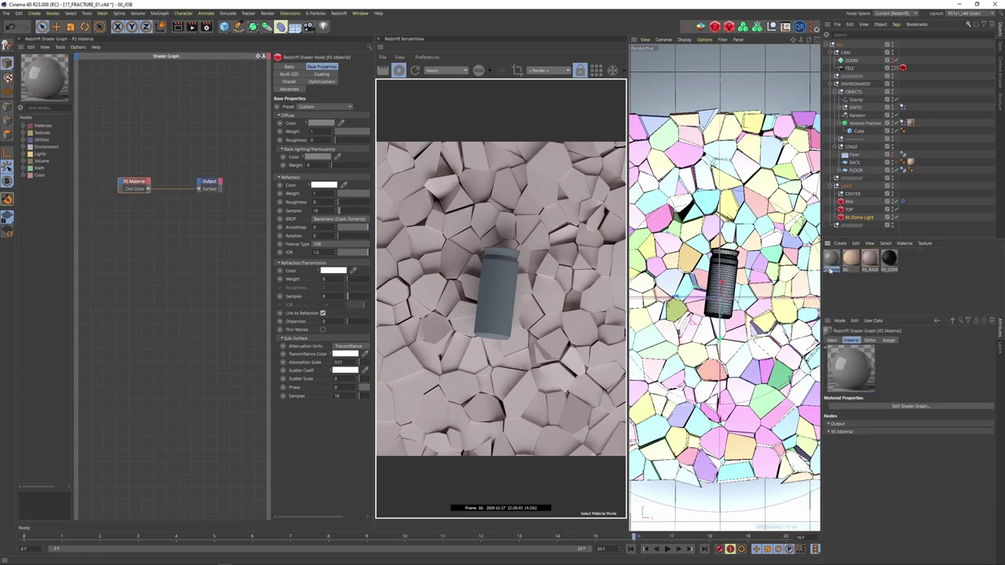
{"action": "left_click", "coordinate": [841, 107]}
{"action": "left_click_drag", "start_coordinate": [868, 139], "coordinate": [868, 139]}
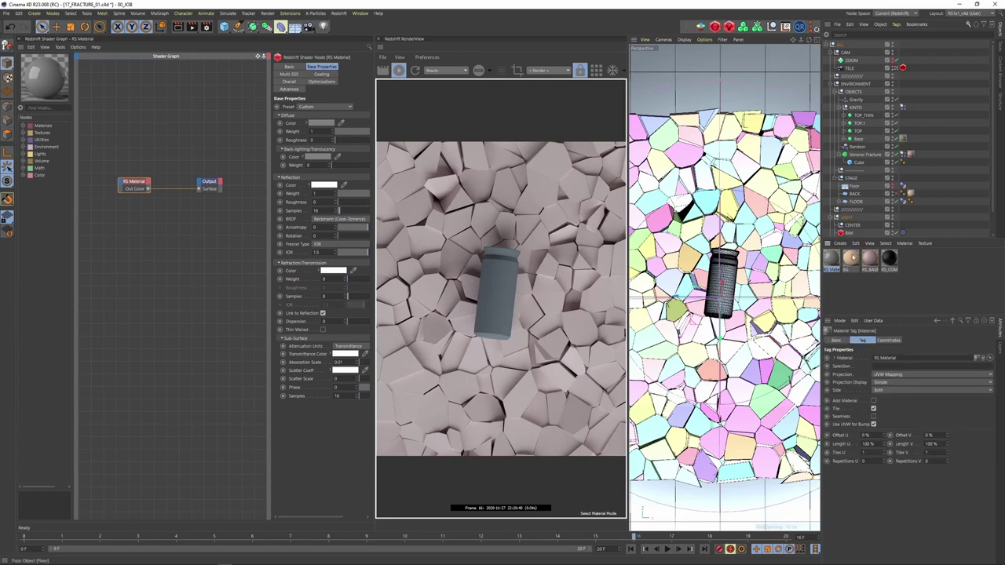
Step: Give the tumbler body material the Aluminium preset and a reflection roughness of about 0.297
{"action": "left_click", "coordinate": [302, 106]}
{"action": "left_click", "coordinate": [314, 154]}
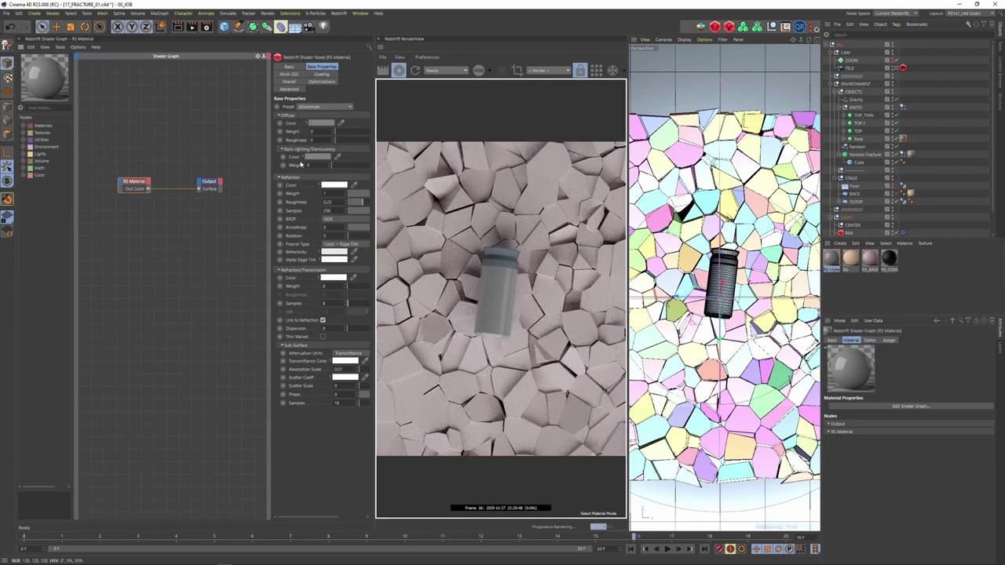
{"action": "left_click", "coordinate": [367, 203]}
Step: Copy the Maxon Noise and Bump Map nodes from RS_BASE into the aluminium material and connect the bump map to its Bump Input
{"action": "left_click", "coordinate": [868, 261]}
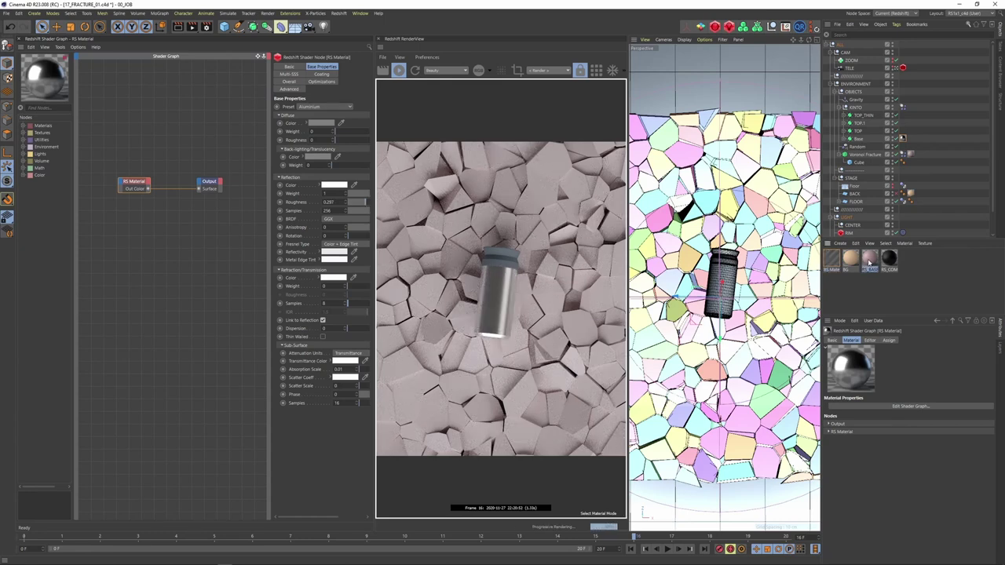
{"action": "left_click_drag", "start_coordinate": [138, 185], "coordinate": [95, 216]}
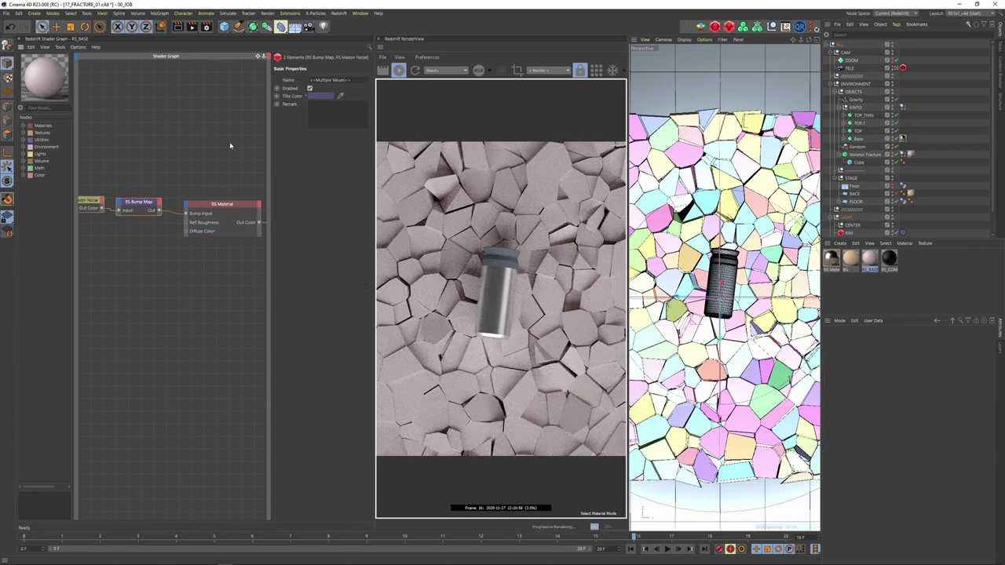
{"action": "left_click", "coordinate": [832, 258]}
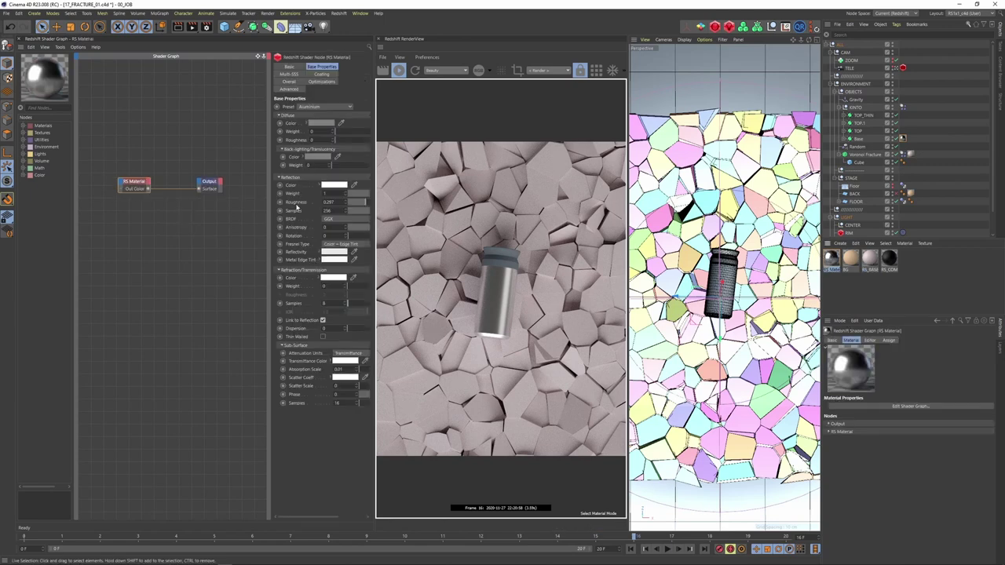
{"action": "middle_click_drag", "start_coordinate": [116, 163], "coordinate": [179, 162], "text": "alt"}
{"action": "key", "text": "ctrl+v"}
{"action": "left_click_drag", "start_coordinate": [154, 89], "coordinate": [81, 149]}
{"action": "left_click_drag", "start_coordinate": [127, 124], "coordinate": [228, 204]}
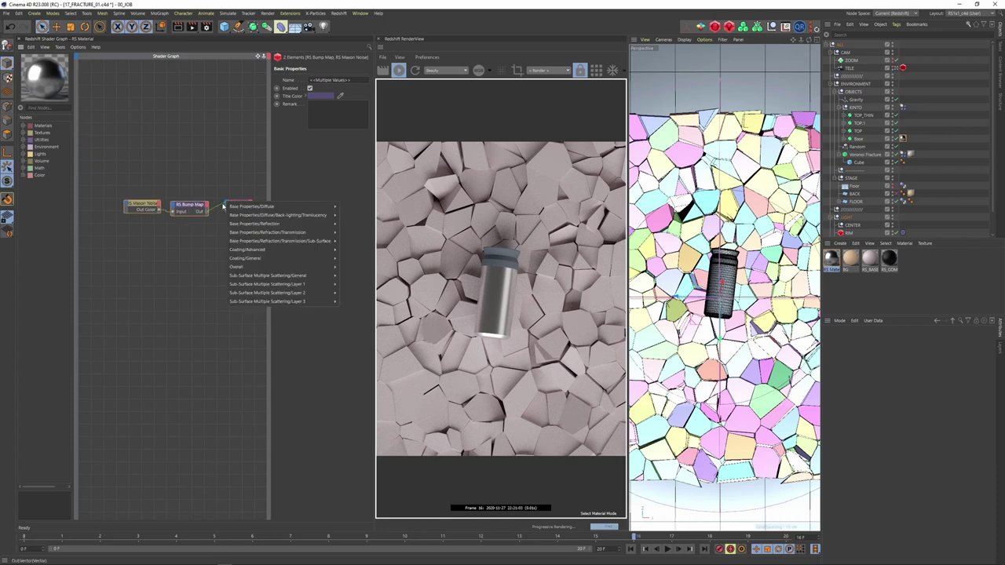
{"action": "mouse_move", "coordinate": [248, 274]}
{"action": "left_click", "coordinate": [355, 293]}
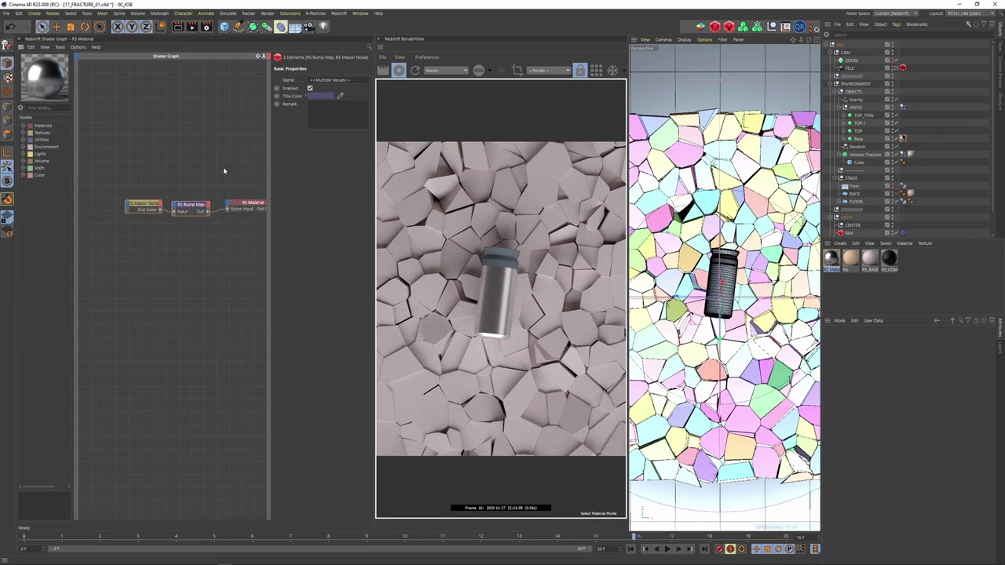
Step: Set the height scale of the aluminium material's bump map to 0.004
{"action": "left_click", "coordinate": [147, 219]}
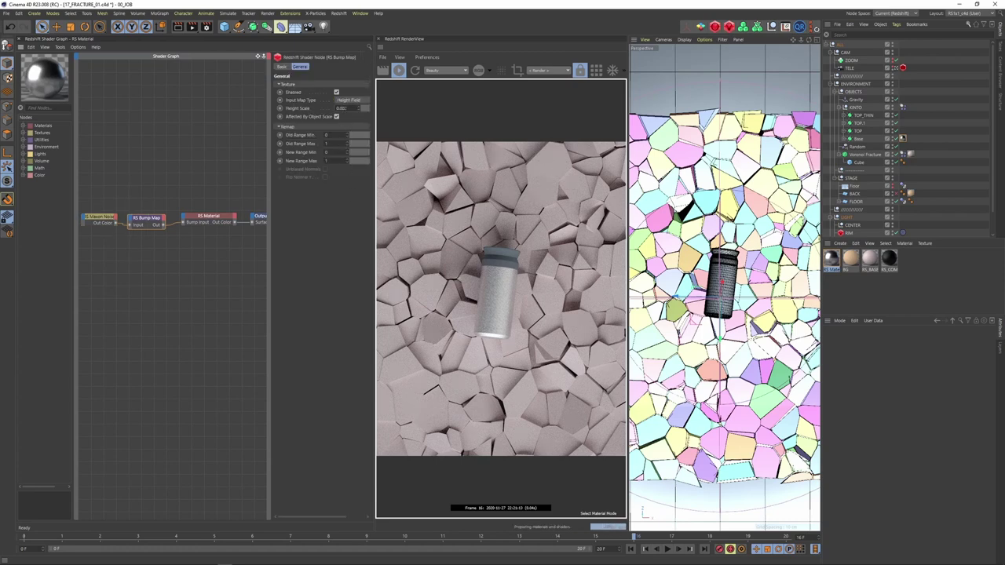
{"action": "type", "text": "0.004"}
{"action": "key", "text": "Return"}
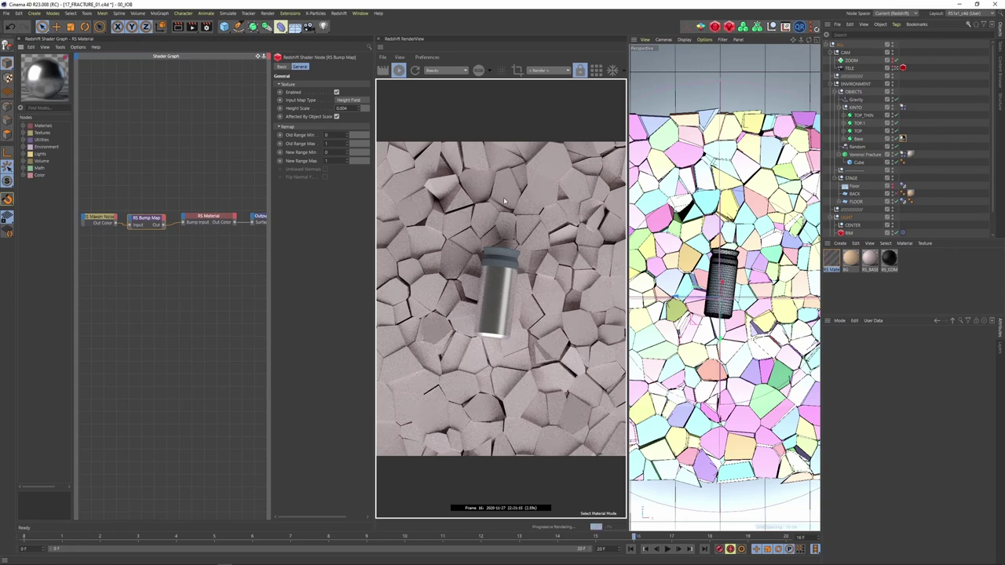
Step: Switch to the browser and examine the travel tumbler's lid and body finish in the product photo
{"action": "key", "text": "alt+Tab"}
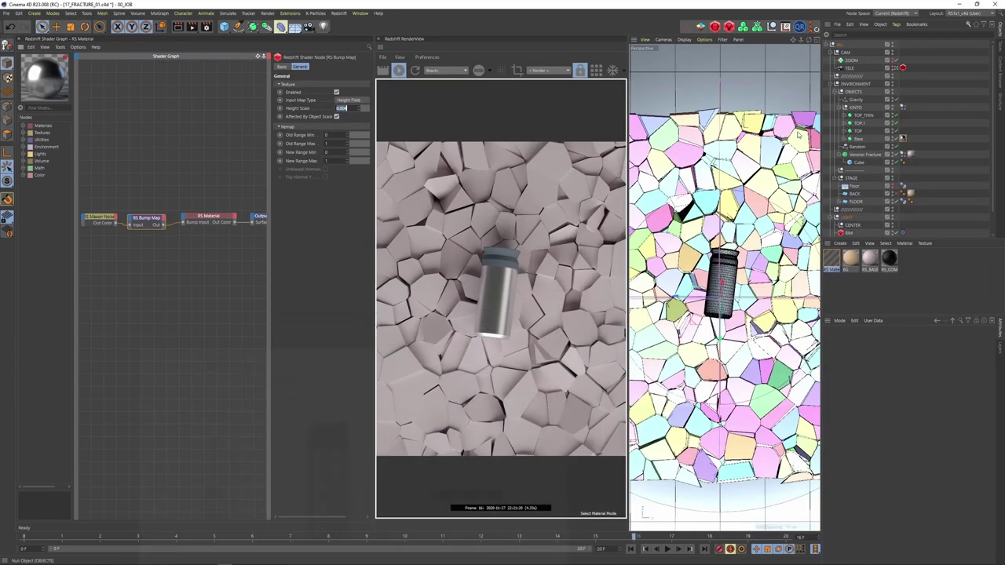
{"action": "left_click", "coordinate": [941, 68]}
{"action": "key", "text": "alt+Tab"}
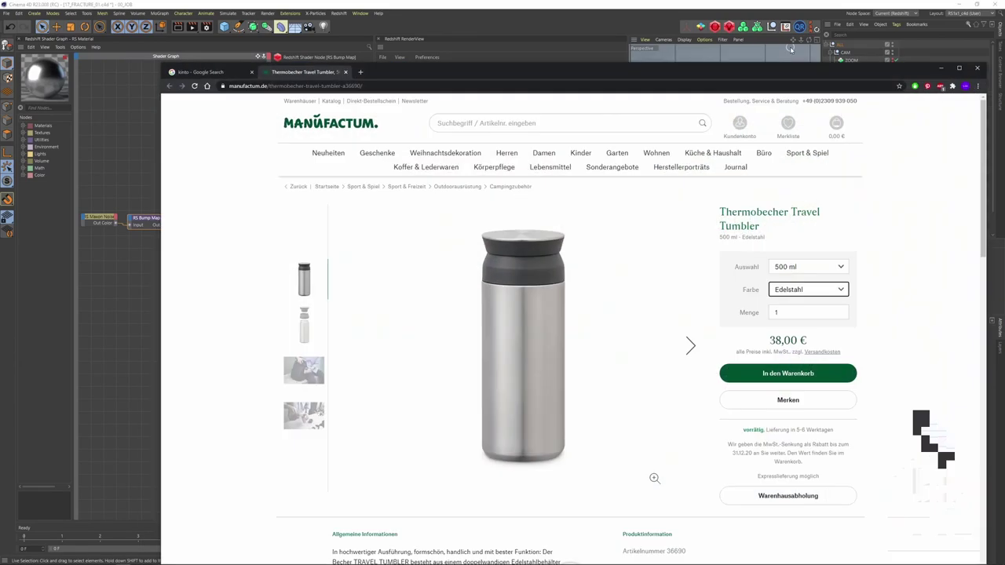
{"action": "key", "text": "alt+Tab"}
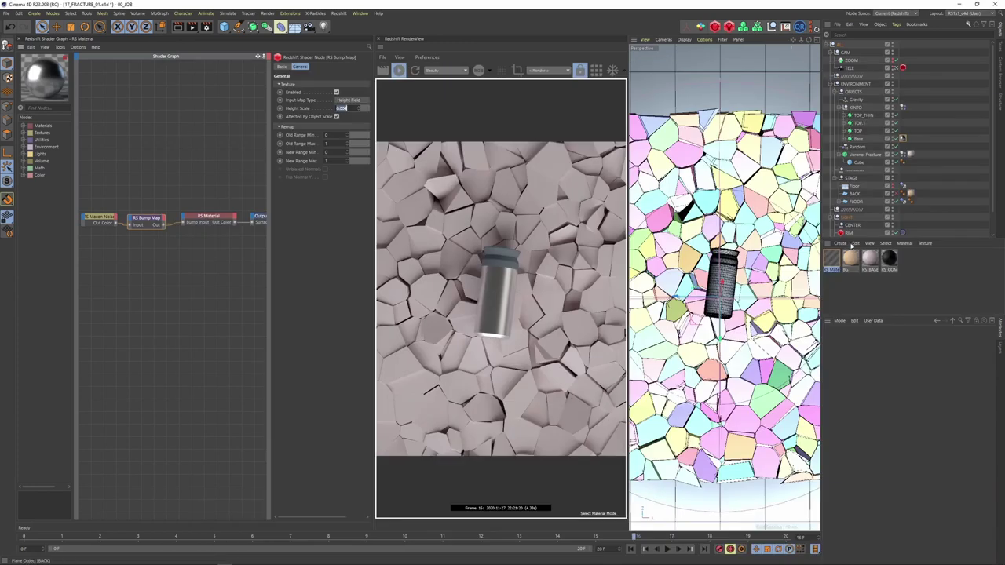
Step: Apply the aluminium material to TOP_THIN, duplicate it, and apply the duplicate to TOP and TOP.1
{"action": "left_click_drag", "start_coordinate": [861, 117], "coordinate": [862, 116]}
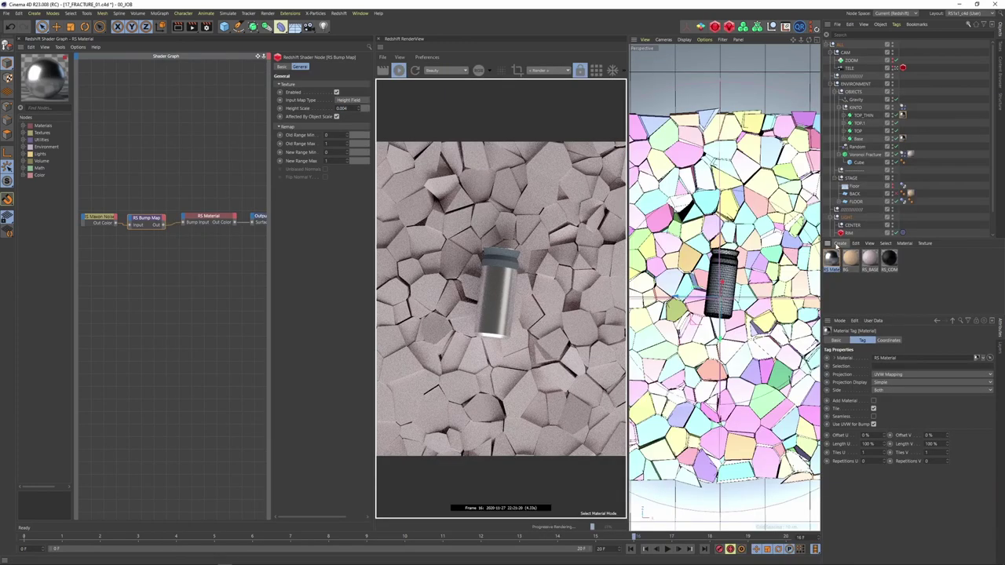
{"action": "left_click", "coordinate": [830, 257]}
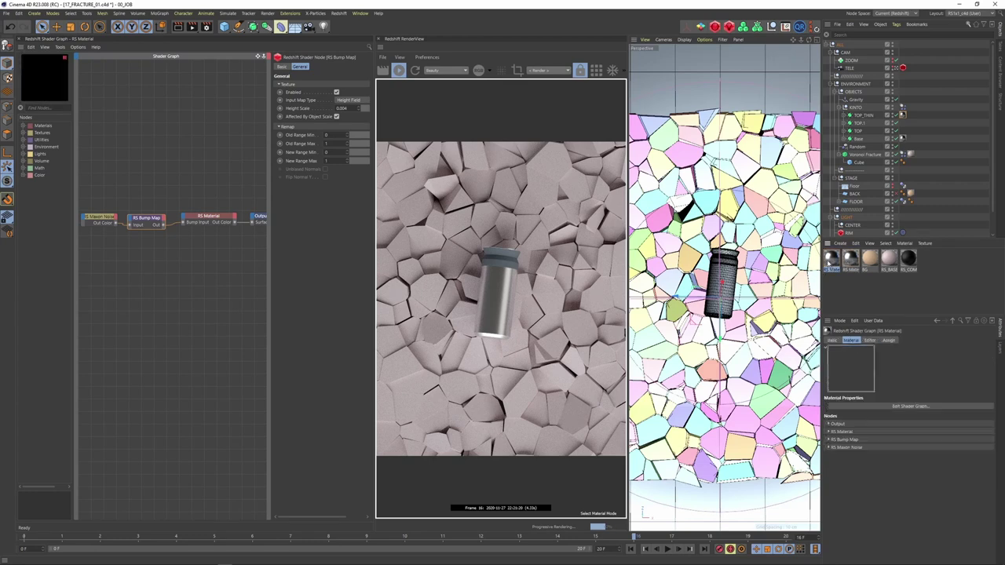
{"action": "left_click_drag", "start_coordinate": [862, 131], "coordinate": [860, 132]}
{"action": "left_click_drag", "start_coordinate": [831, 259], "coordinate": [859, 124]}
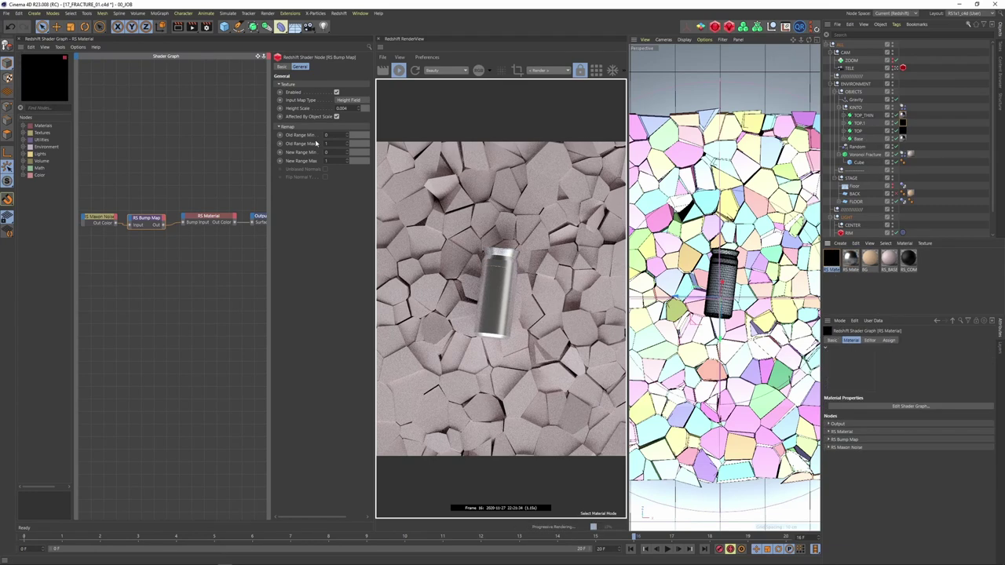
Step: Switch the duplicated lid material to the Plastic preset and darken its diffuse color to near black
{"action": "left_click", "coordinate": [232, 218]}
{"action": "left_click", "coordinate": [317, 106]}
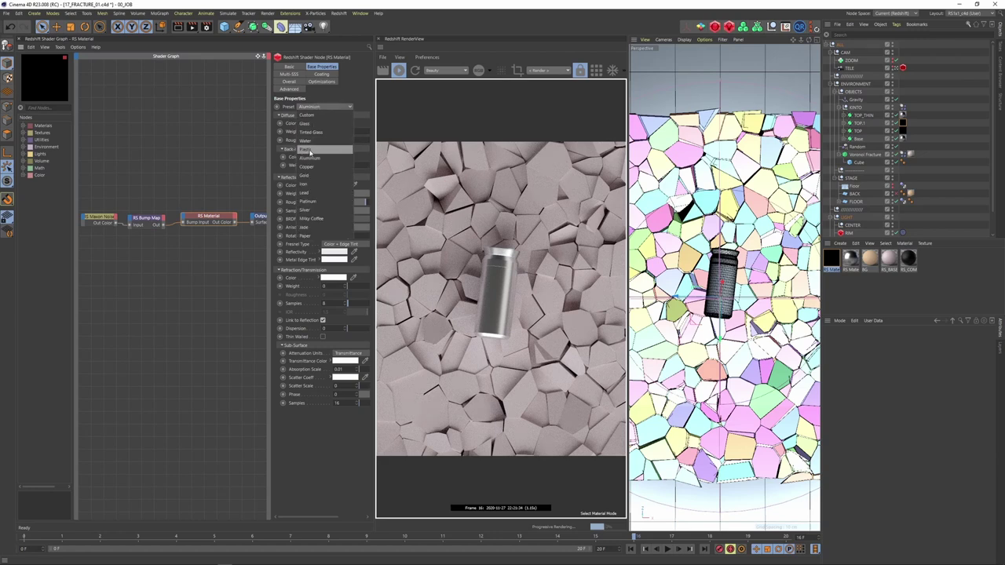
{"action": "left_click", "coordinate": [311, 150]}
{"action": "left_click", "coordinate": [320, 123]}
{"action": "left_click", "coordinate": [271, 138]}
{"action": "left_click", "coordinate": [299, 151]}
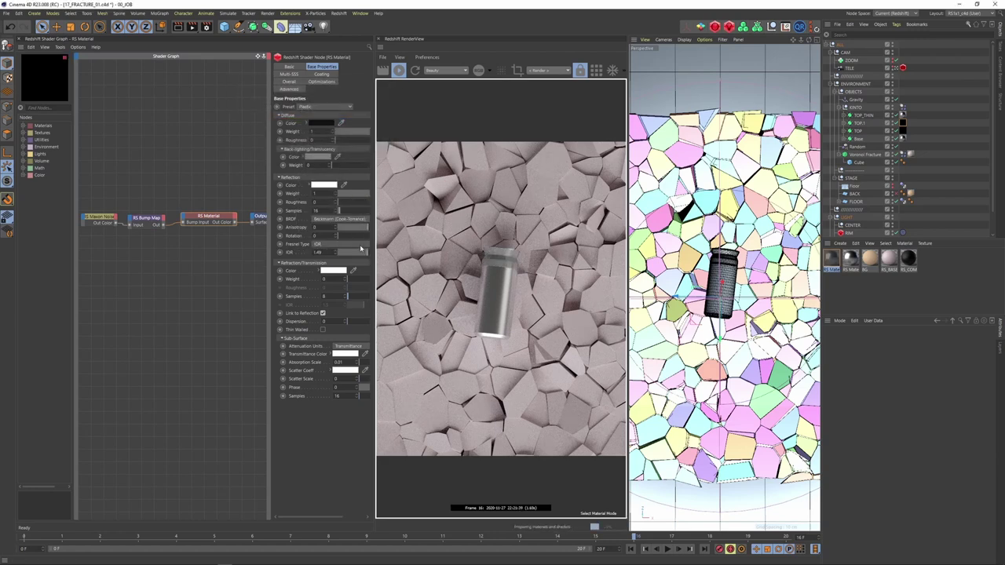
Step: Set the plastic lid material's IOR to about 1.323 and its reflection roughness to about 0.493
{"action": "left_click_drag", "start_coordinate": [366, 252], "coordinate": [364, 253]}
{"action": "left_click_drag", "start_coordinate": [359, 203], "coordinate": [349, 215]}
{"action": "left_click", "coordinate": [366, 204]}
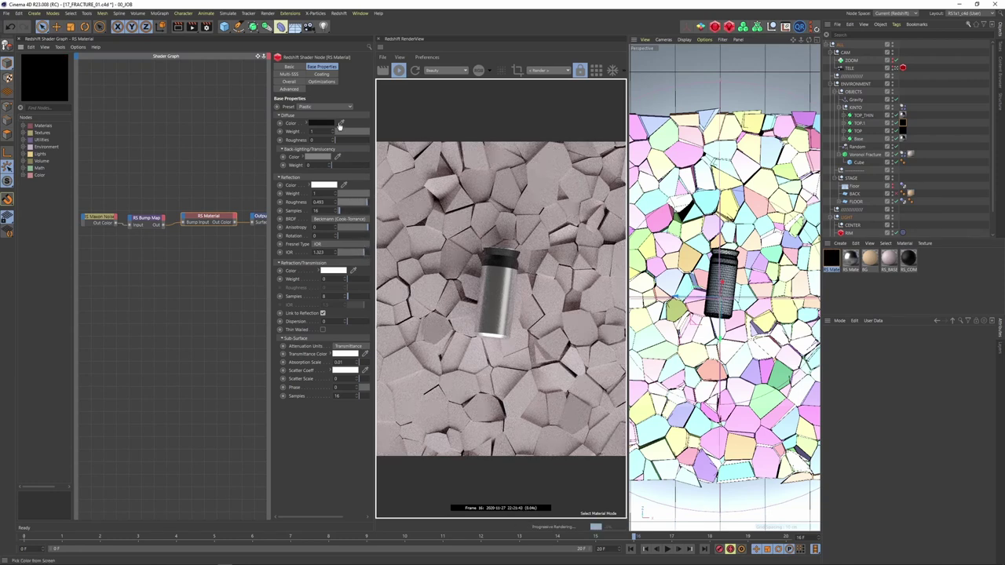
Step: Check the tumbler reference in the browser and set the lid's diffuse color to a neutral dark tone with 10% value
{"action": "key", "text": "alt+Tab"}
{"action": "key", "text": "alt+Tab"}
{"action": "left_click", "coordinate": [320, 123]}
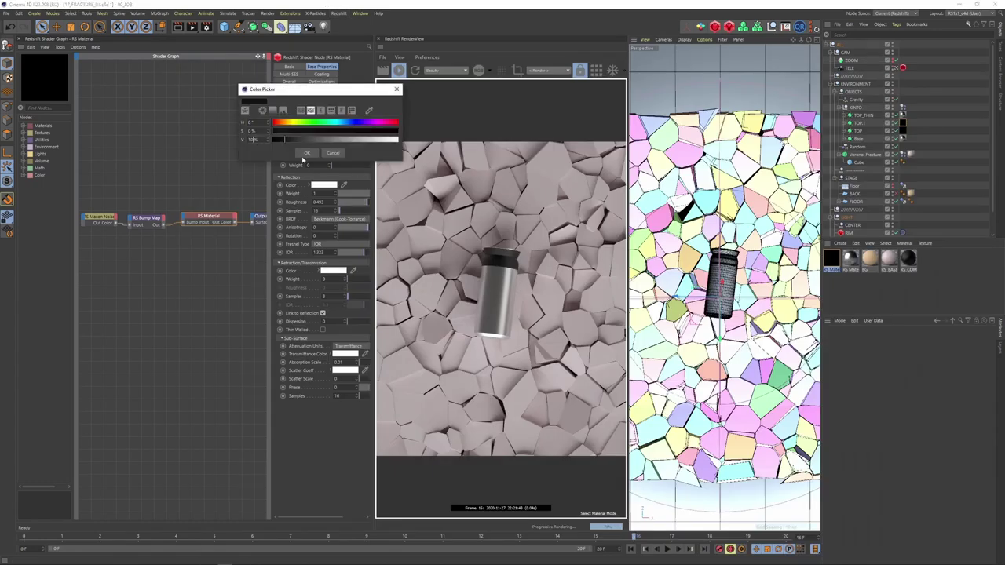
{"action": "left_click", "coordinate": [306, 153]}
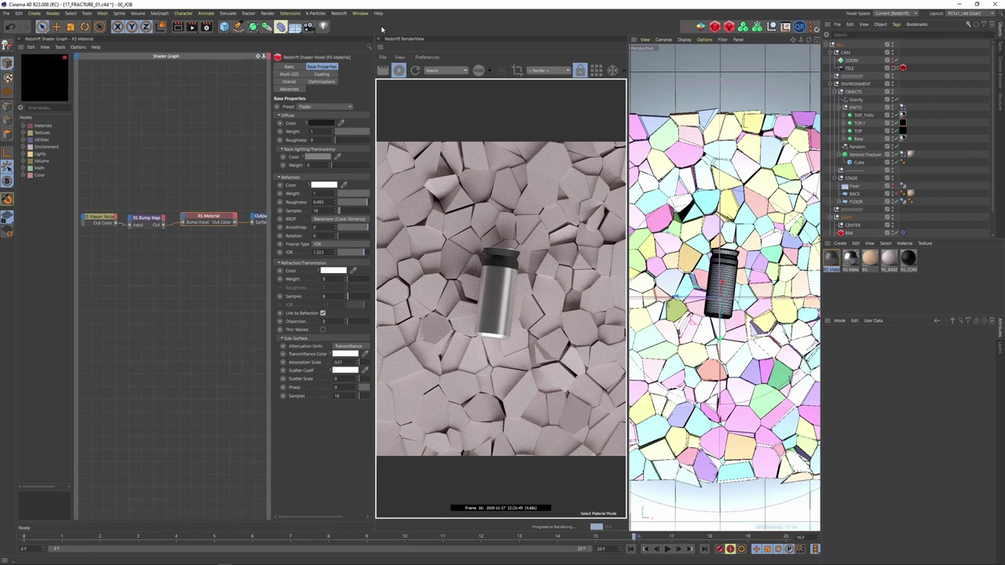
Step: Switch to the Startup (User) layout and leave the TELE camera for a free perspective view of the slab
{"action": "left_click_drag", "start_coordinate": [632, 250], "coordinate": [645, 244]}
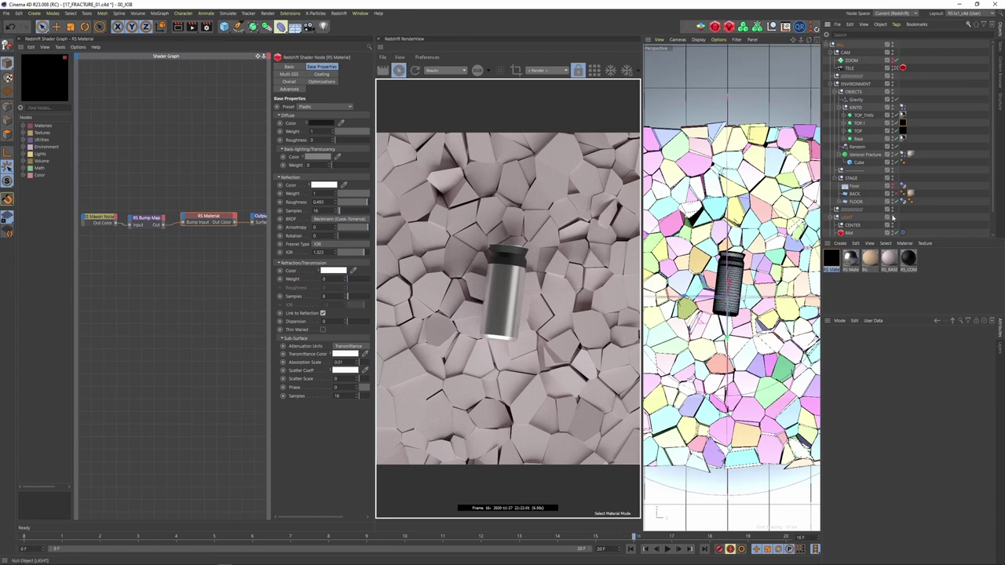
{"action": "left_click", "coordinate": [964, 13]}
{"action": "left_click", "coordinate": [961, 134]}
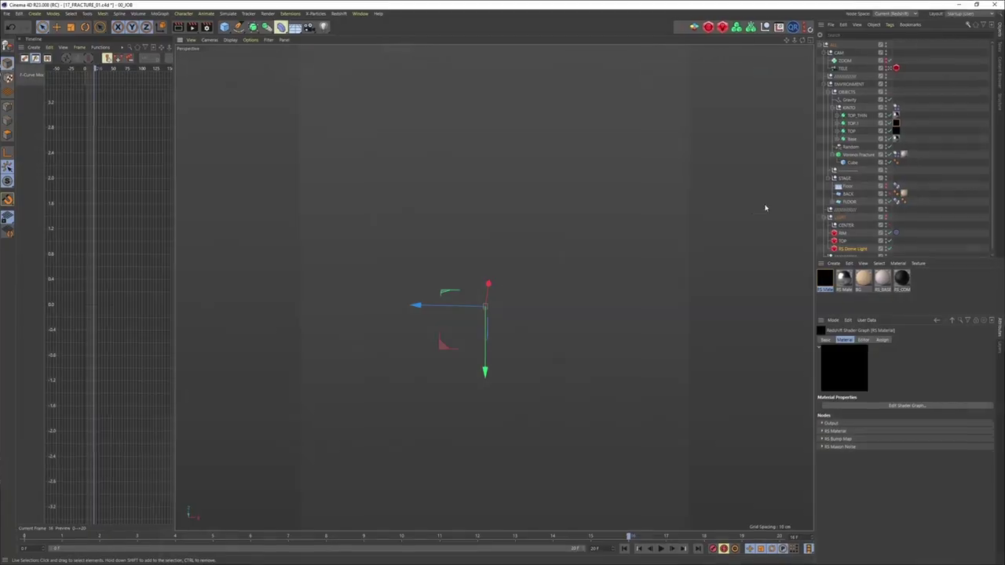
{"action": "left_click", "coordinate": [889, 69]}
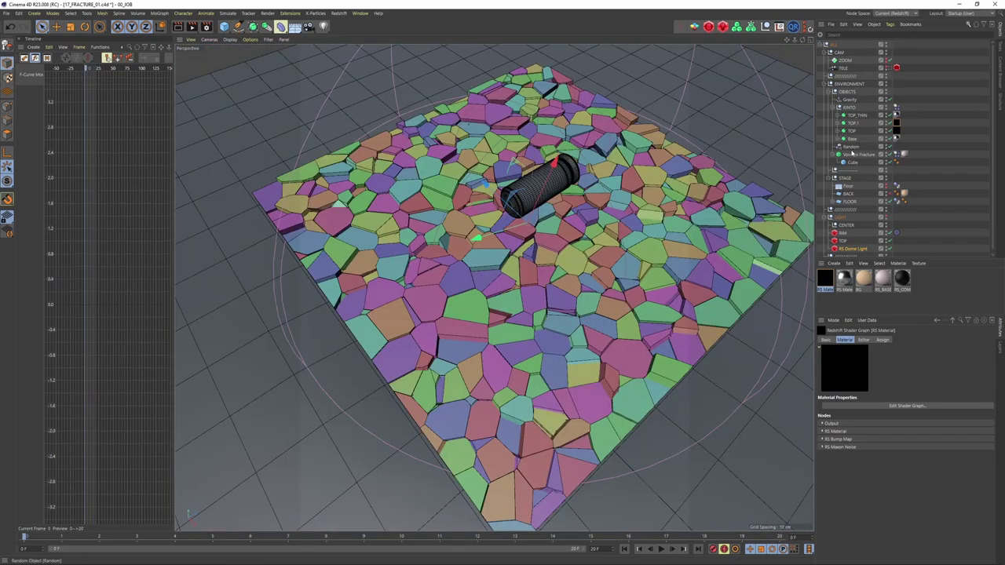
Step: Try the Normal distribution type on the Voronoi Fracture's point generator and switch it to Inverse Normal
{"action": "left_click", "coordinate": [859, 154]}
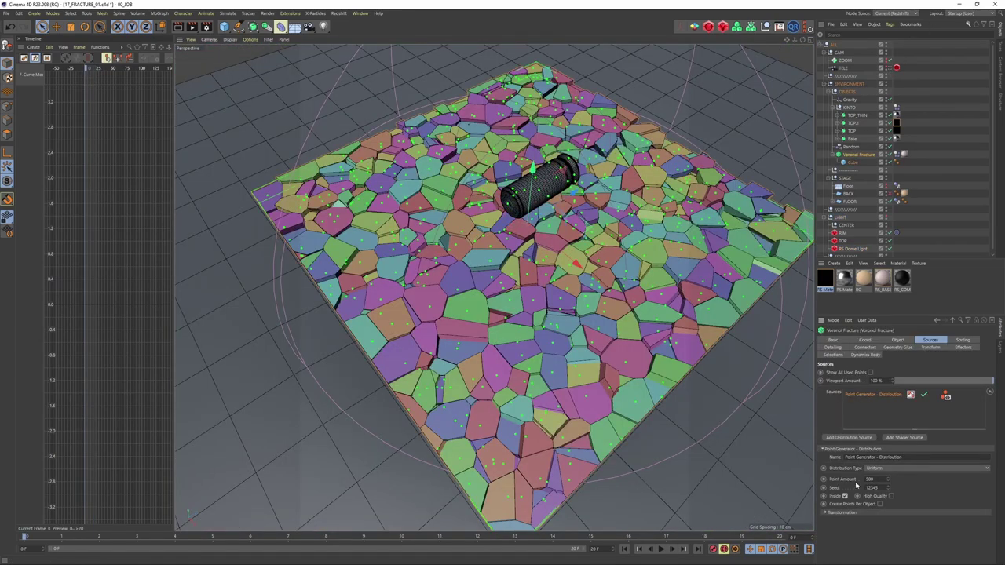
{"action": "left_click", "coordinate": [886, 468]}
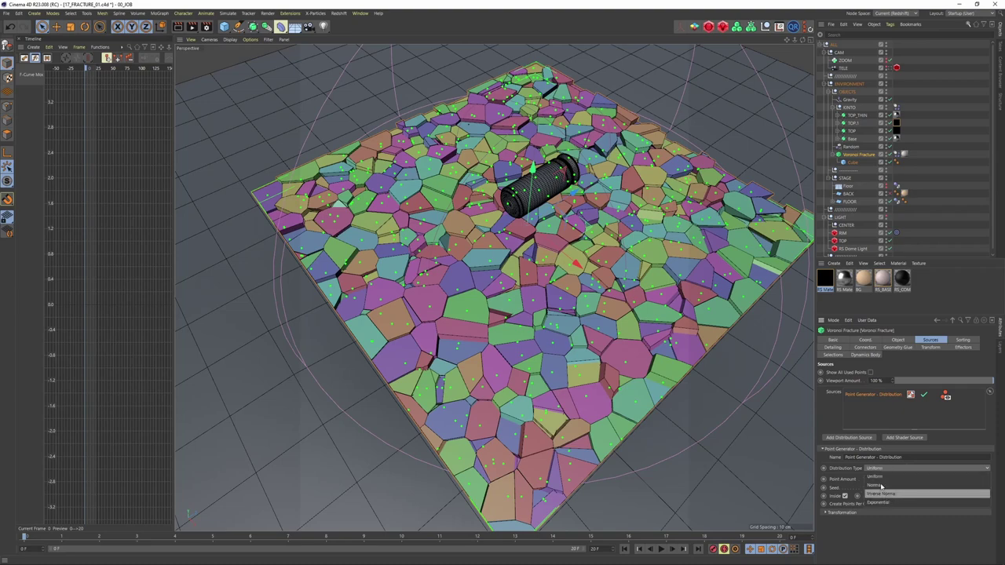
{"action": "left_click", "coordinate": [873, 485]}
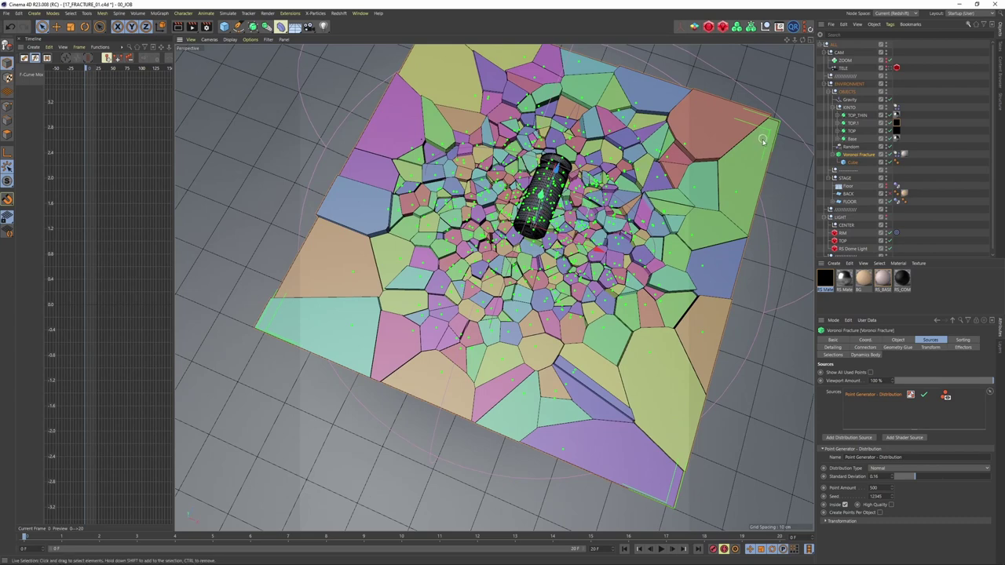
{"action": "left_click", "coordinate": [926, 468]}
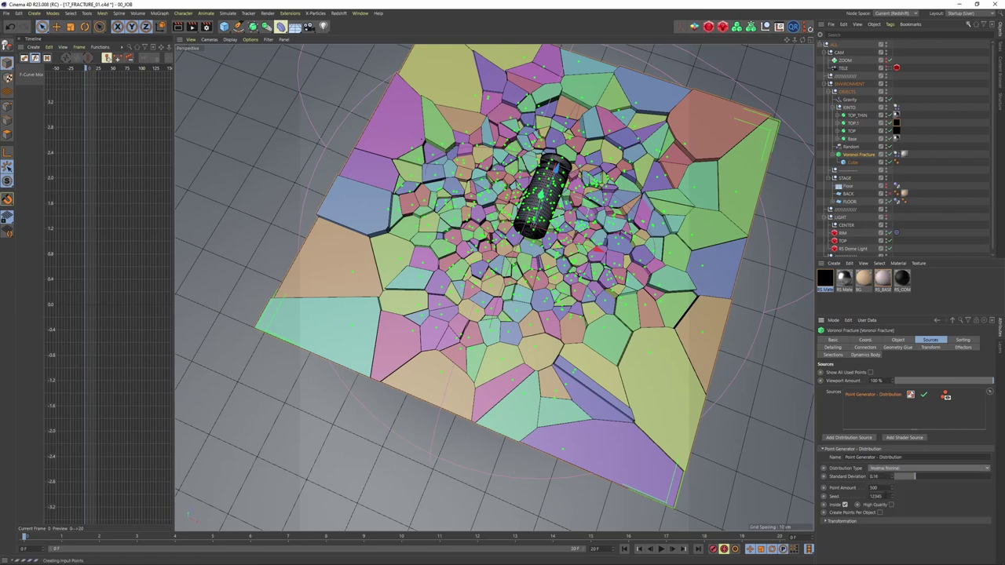
{"action": "left_click", "coordinate": [923, 483]}
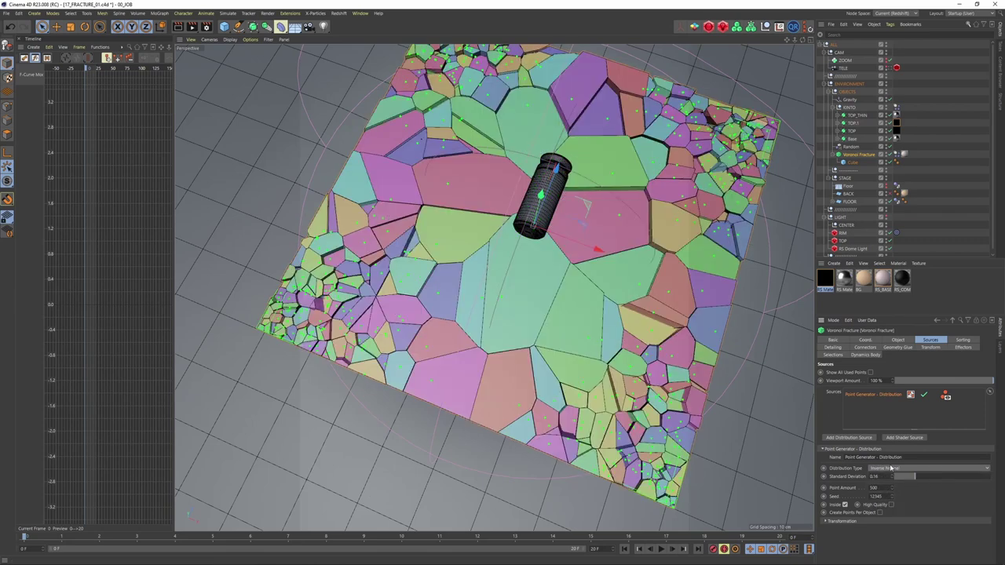